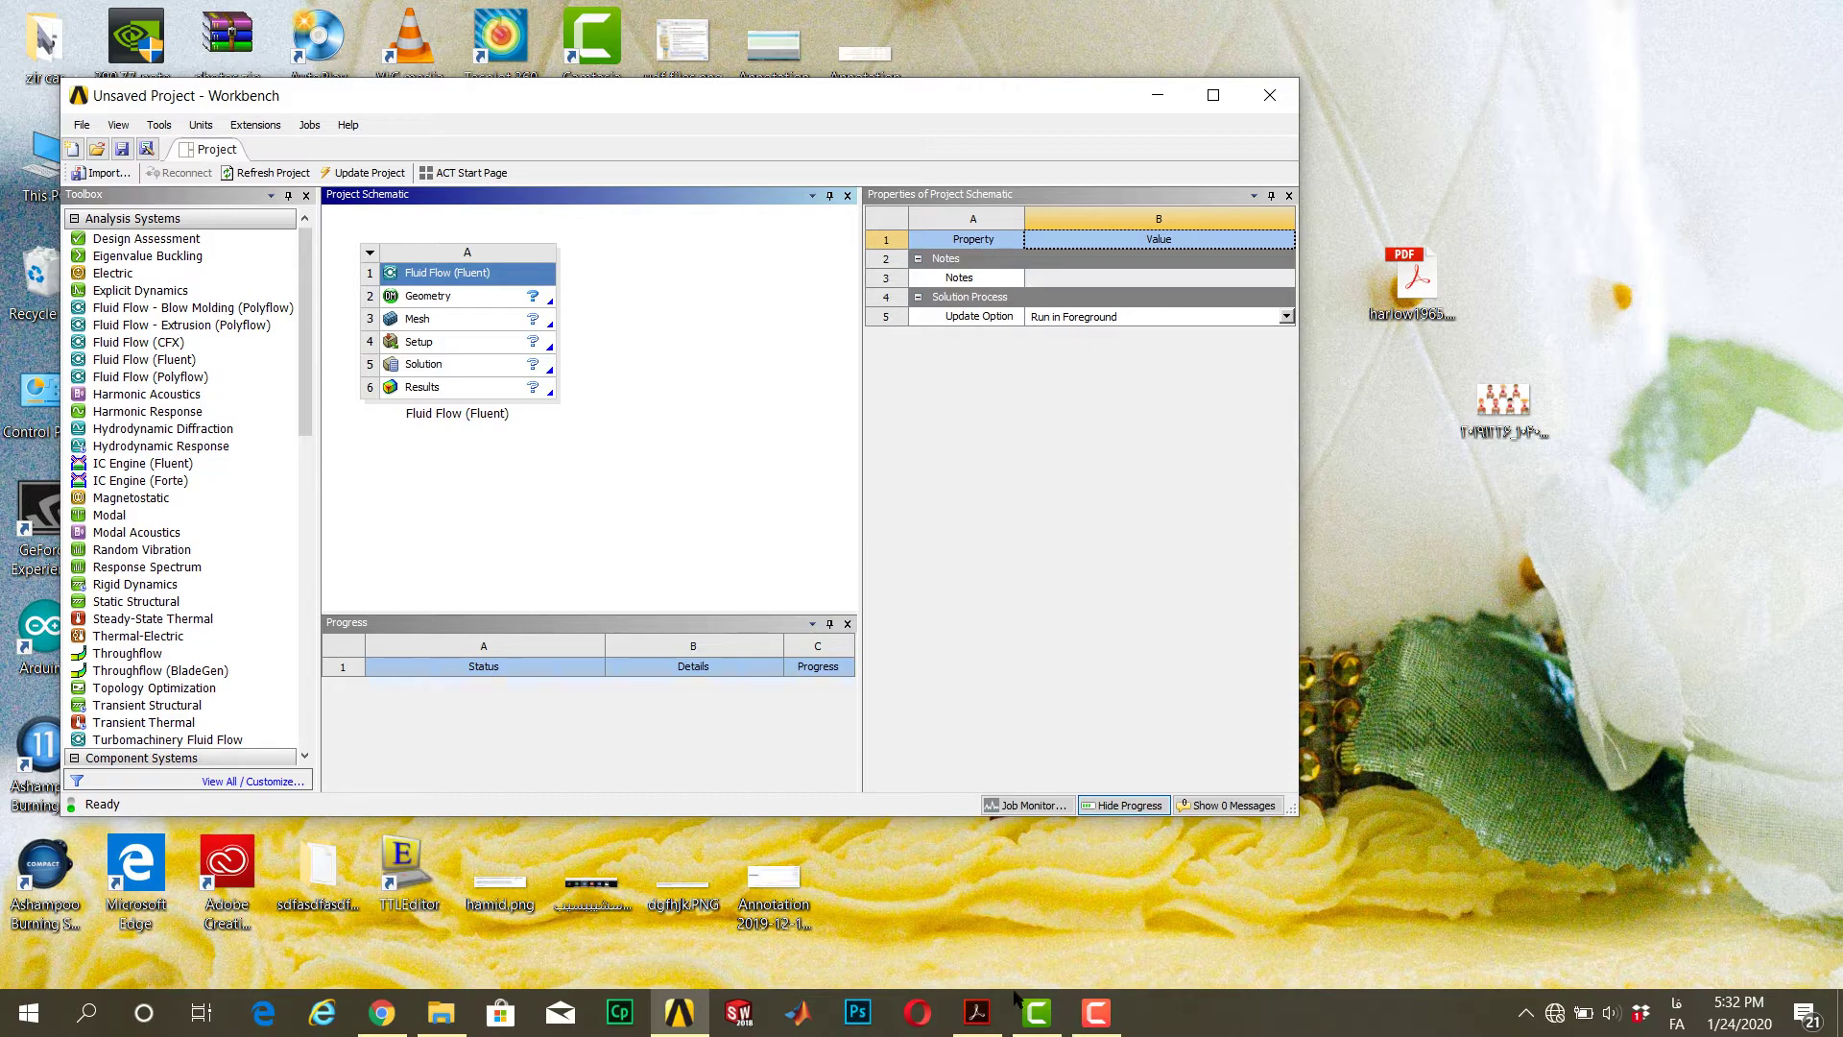
Snapshot the mesh figure in oil leaking.pdf in Acrobat, then return to Workbench
{"action": "left_click", "coordinate": [977, 1013]}
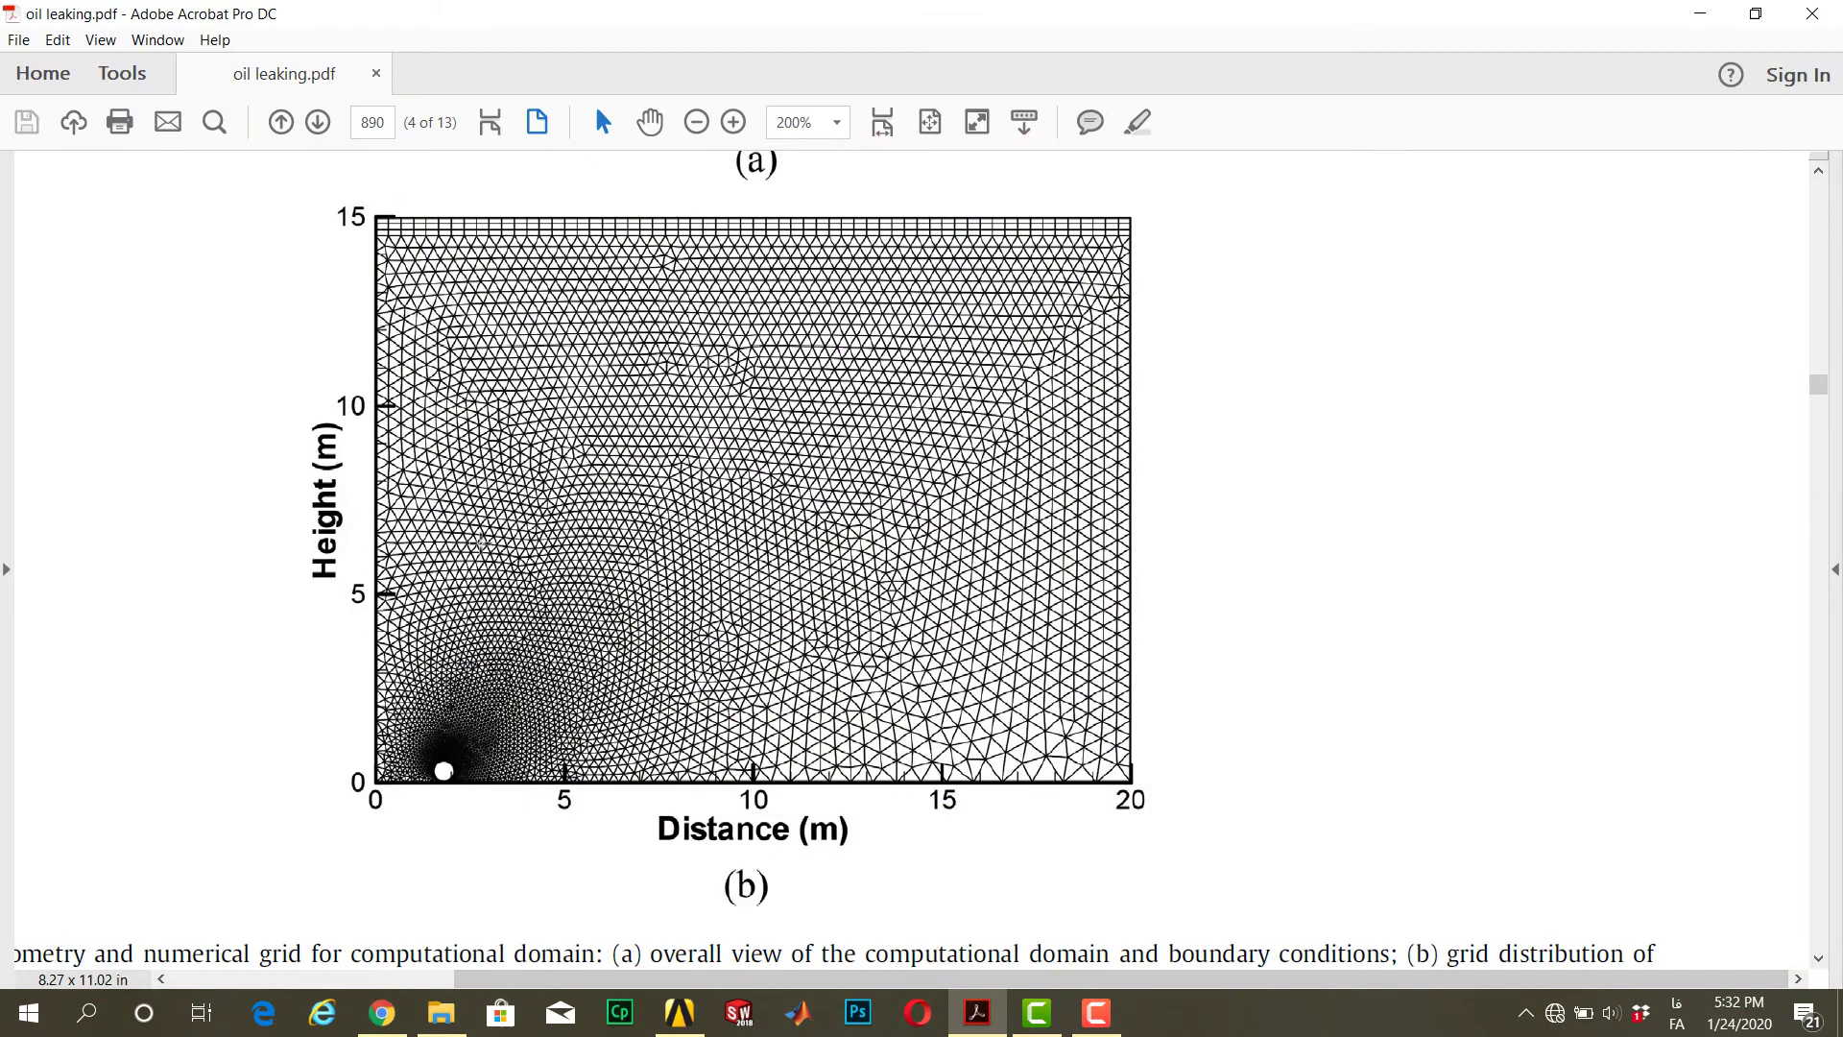
{"action": "left_click_drag", "start_coordinate": [245, 180], "coordinate": [1328, 898]}
{"action": "left_click", "coordinate": [842, 521]}
{"action": "left_click_drag", "start_coordinate": [365, 220], "coordinate": [1134, 236]}
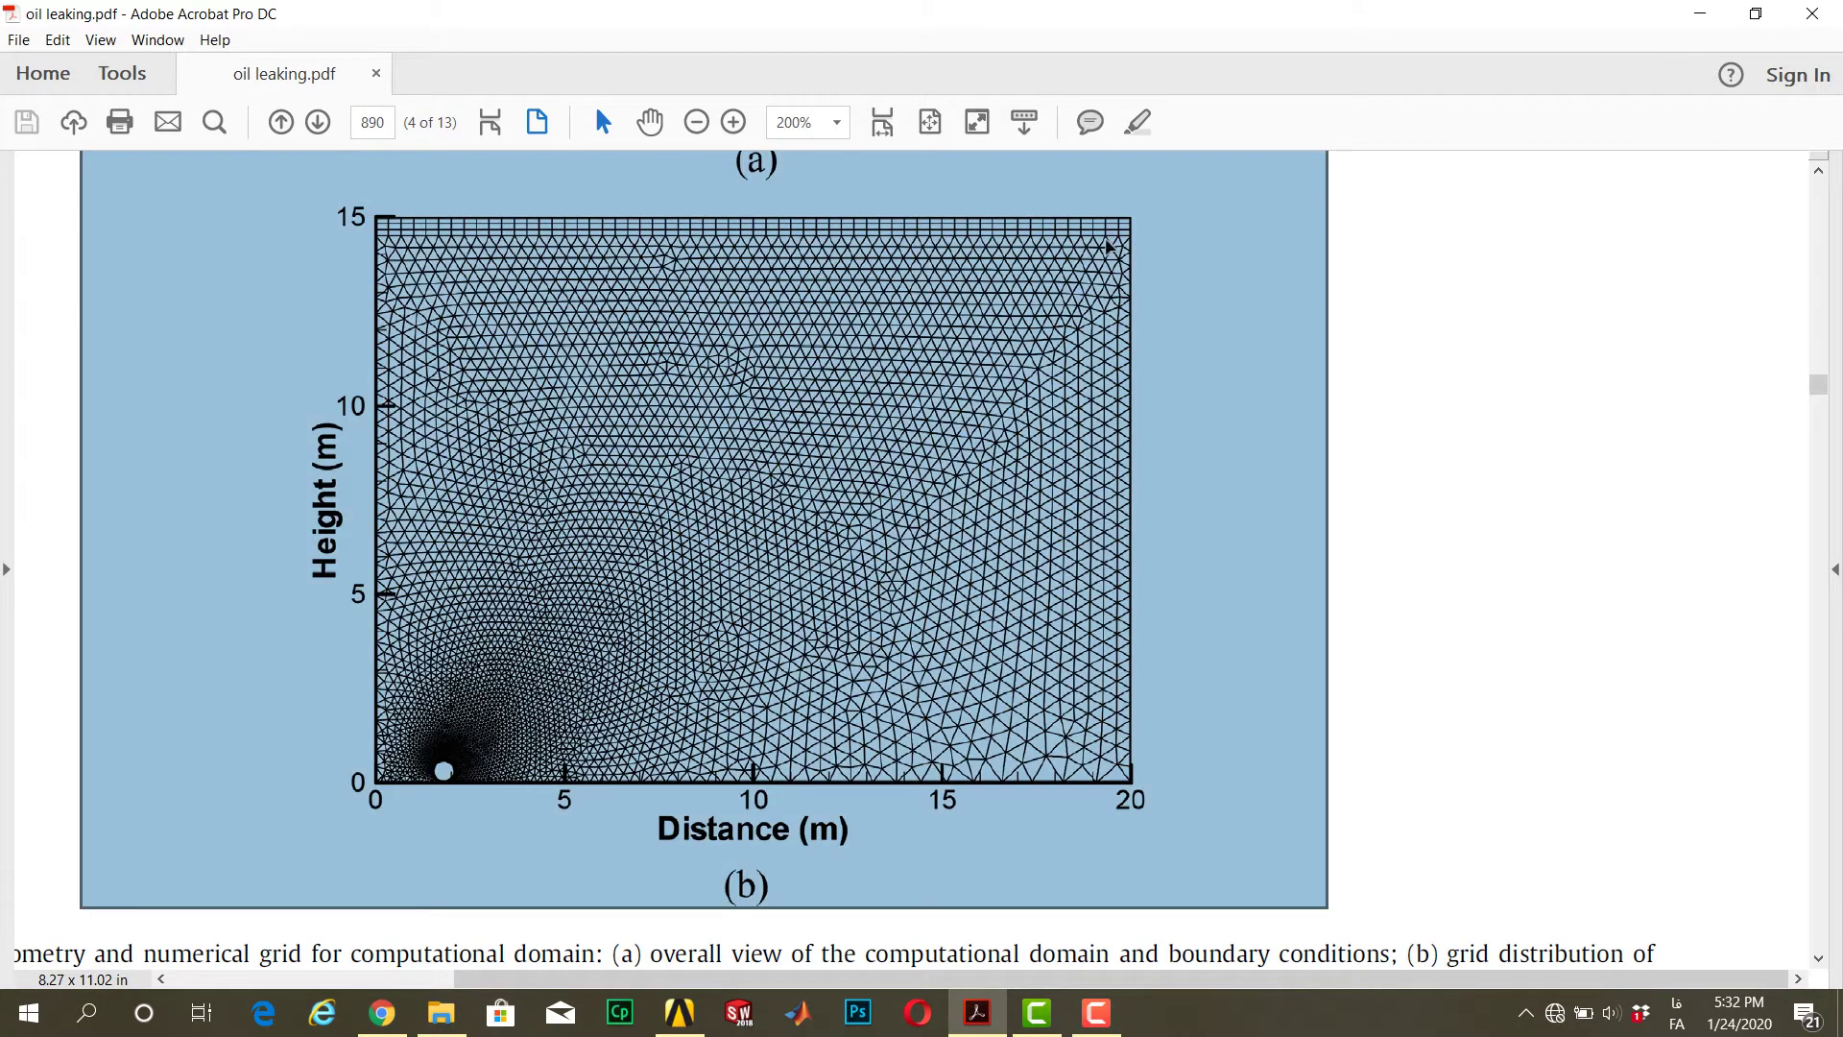
{"action": "left_click", "coordinate": [1112, 246]}
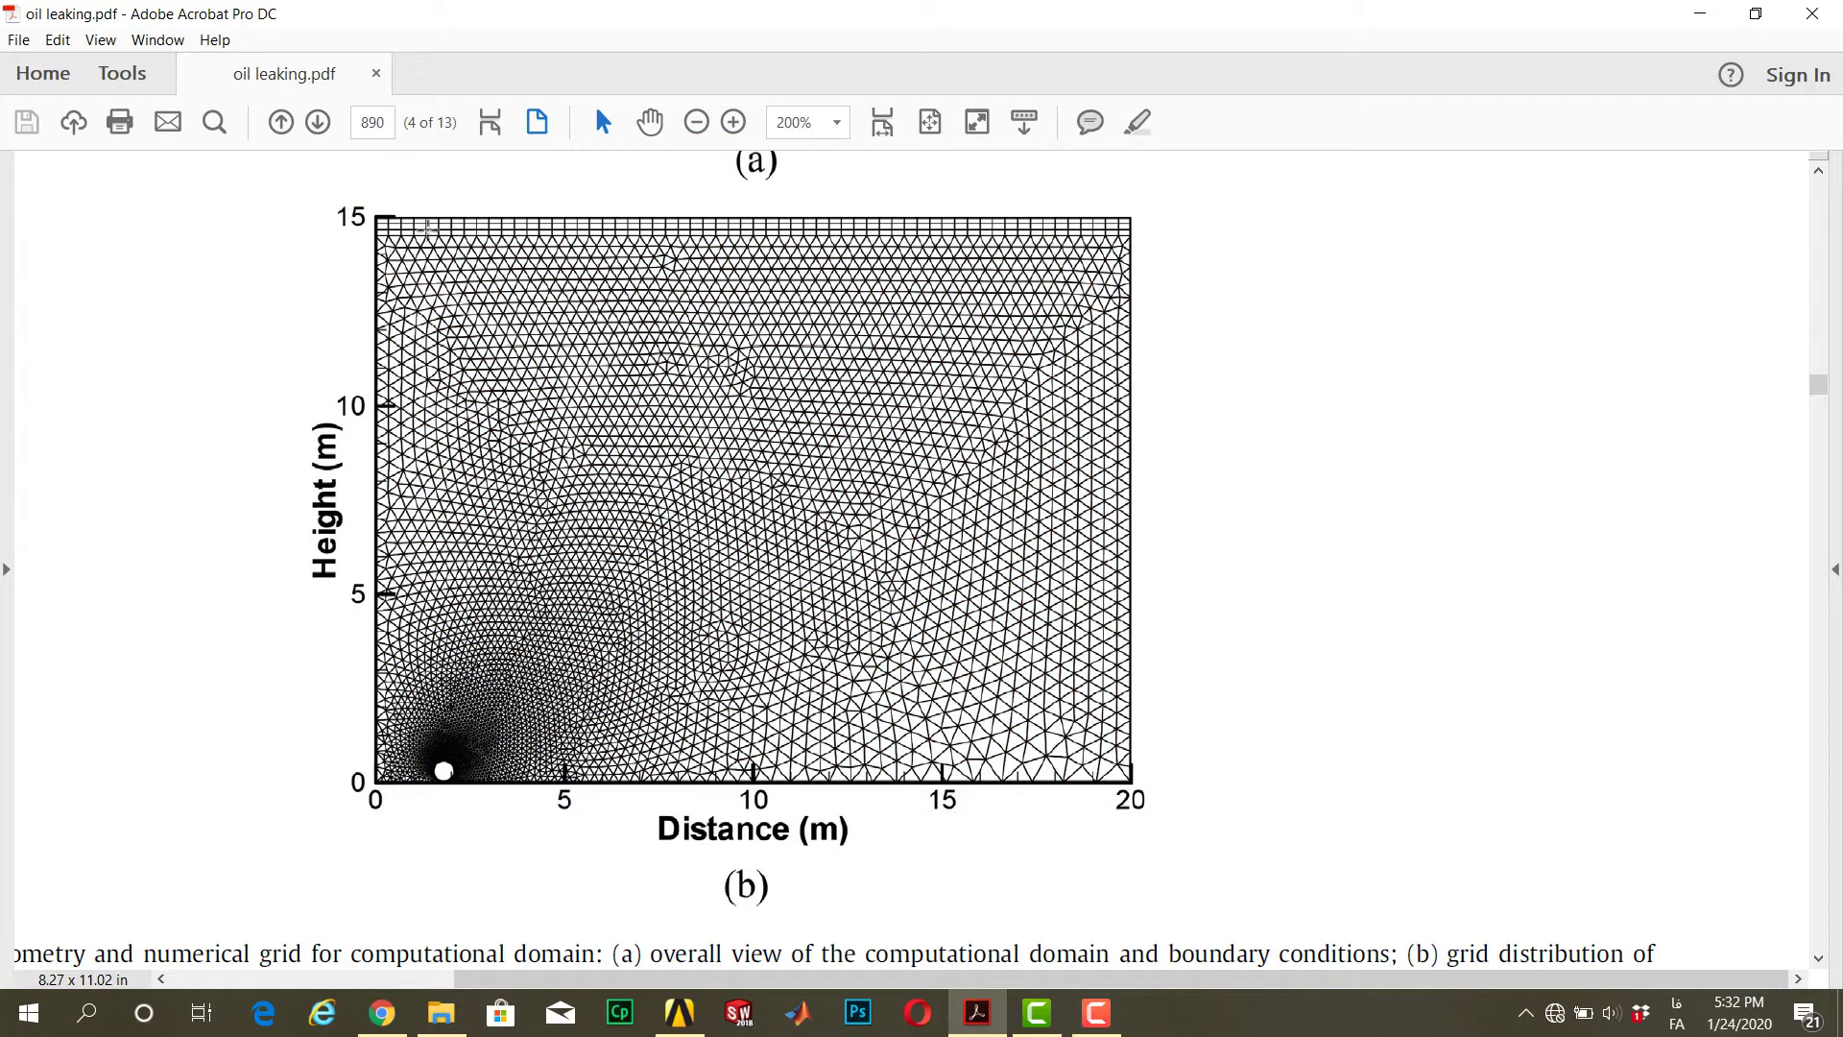
{"action": "left_click_drag", "start_coordinate": [403, 265], "coordinate": [835, 582]}
{"action": "left_click", "coordinate": [989, 518]}
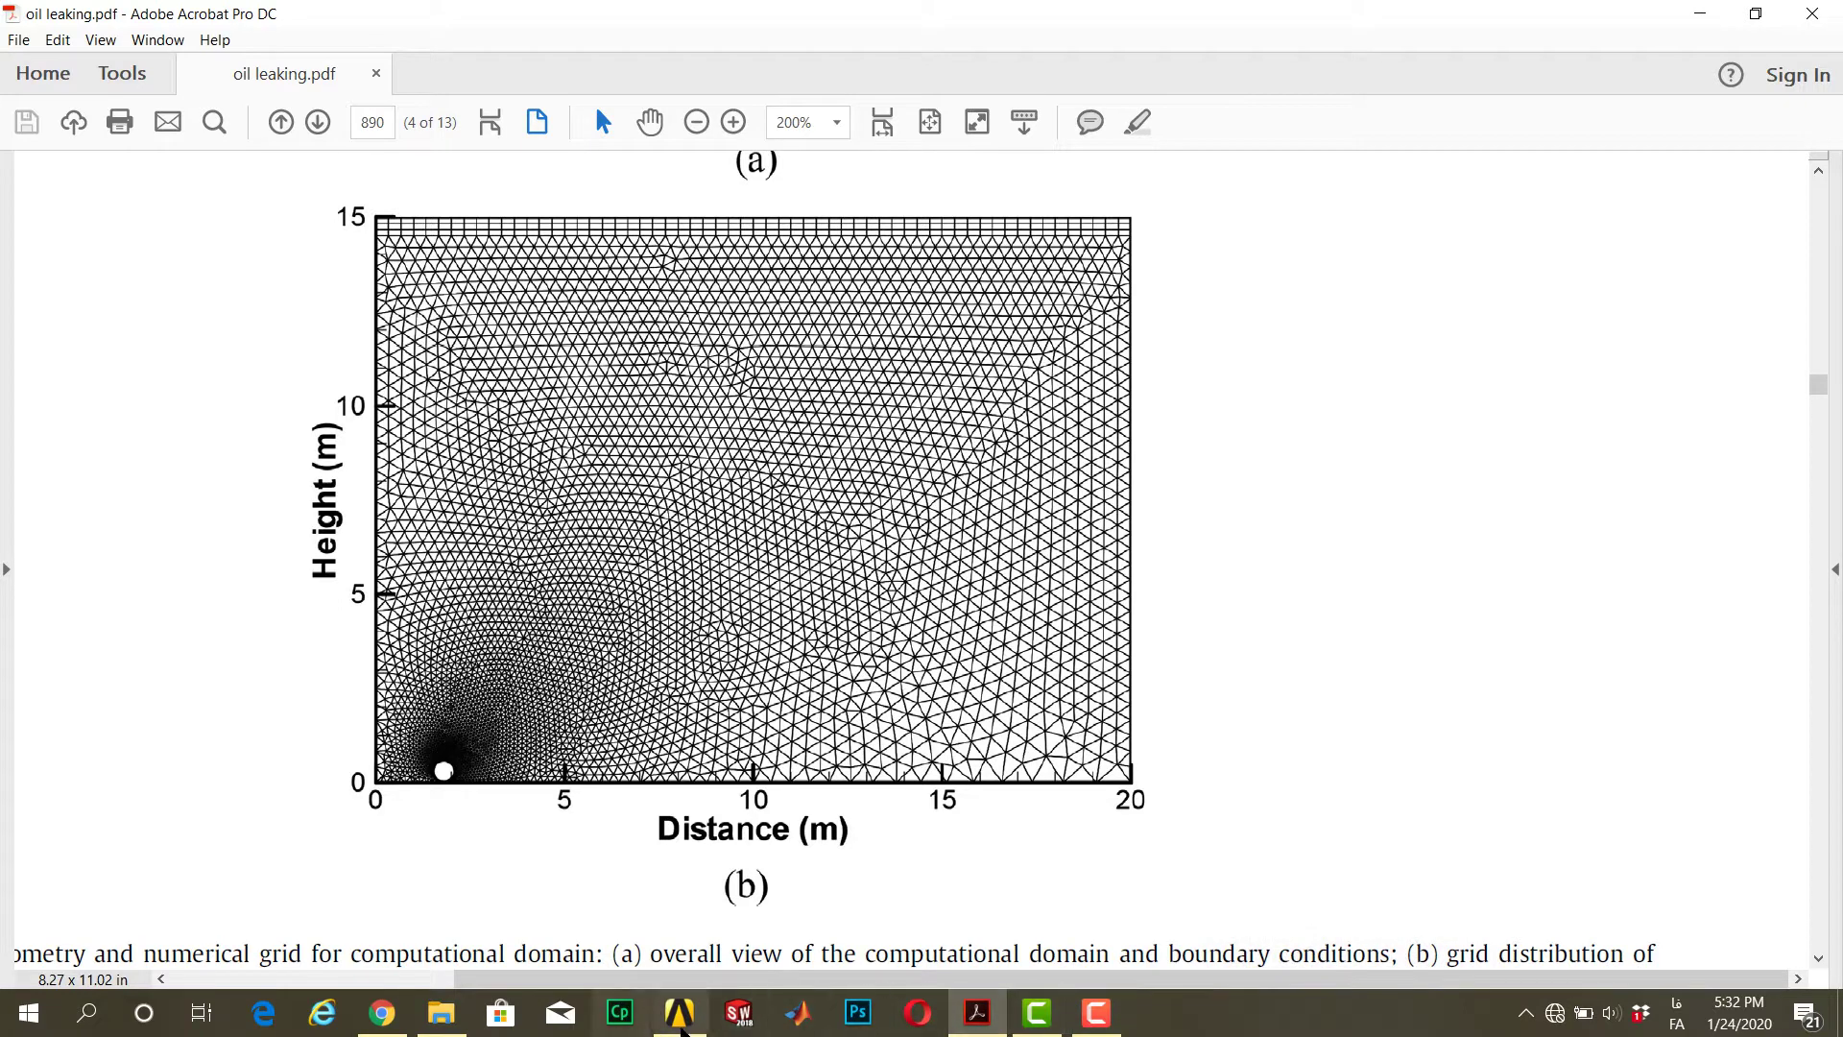
{"action": "left_click", "coordinate": [680, 1013]}
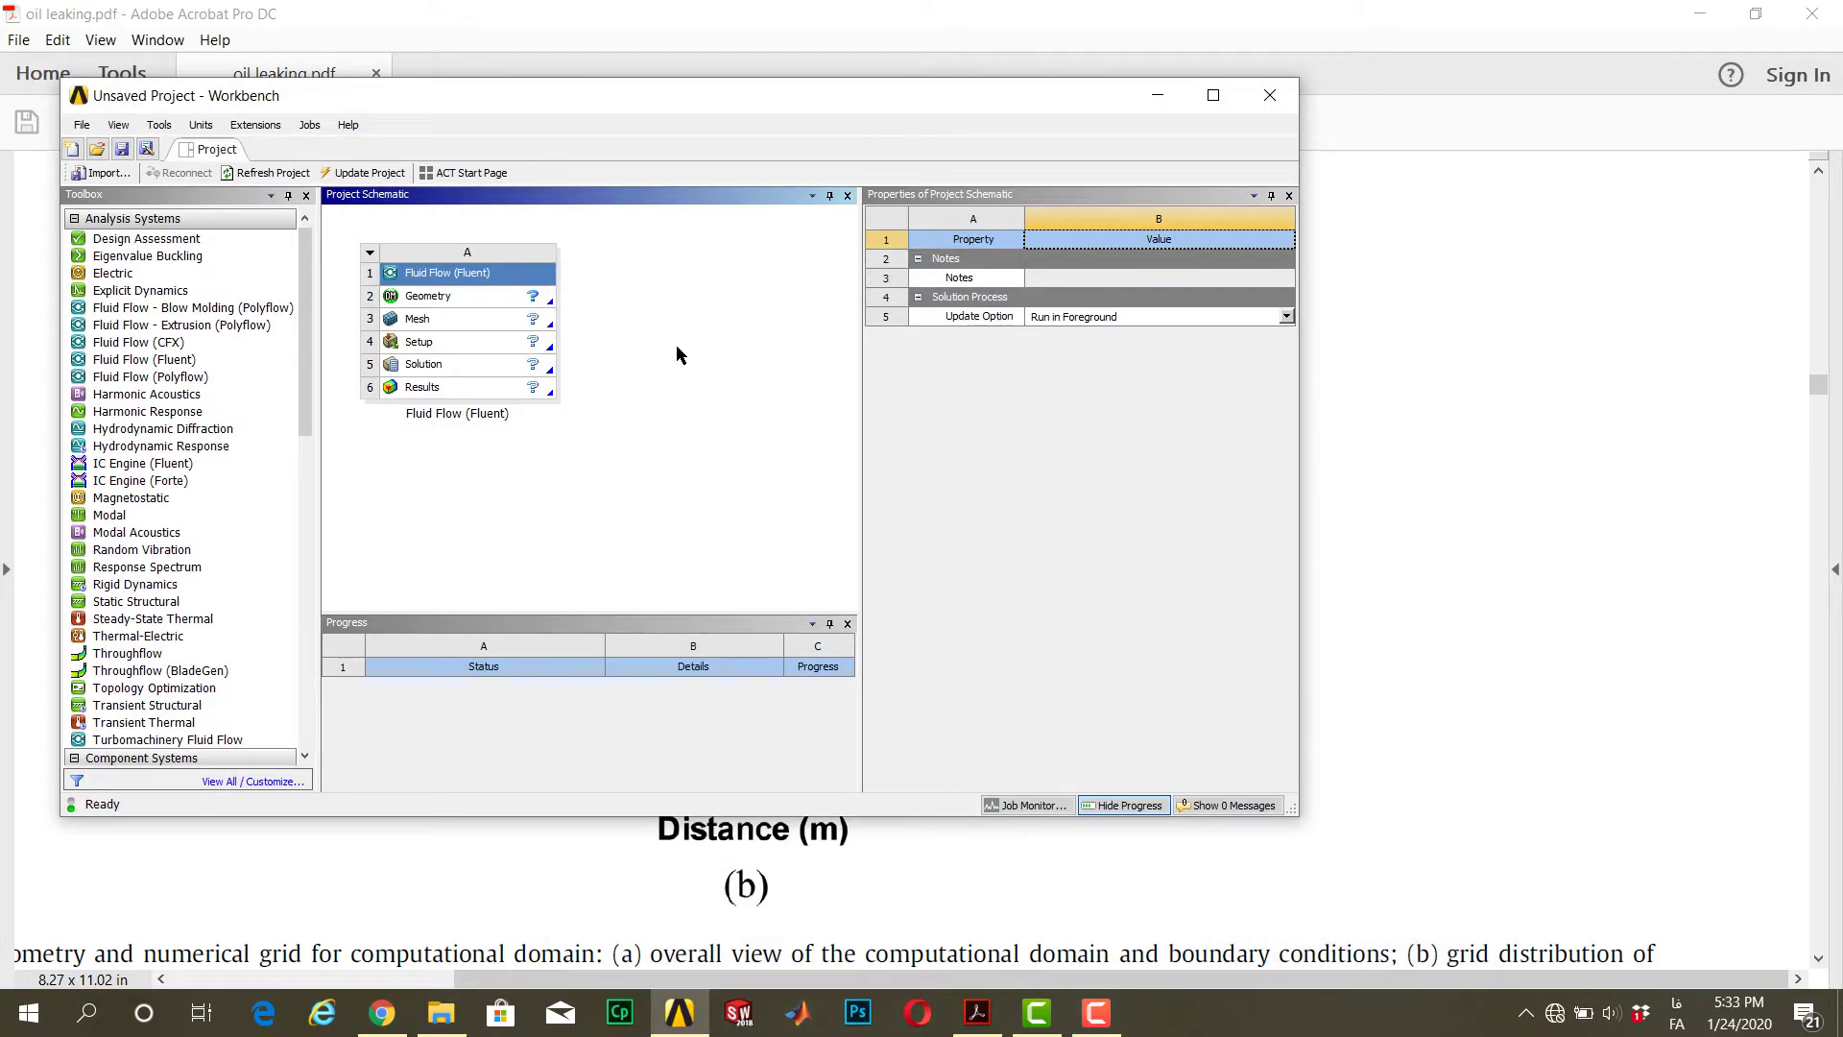
Start a New DesignModeler Geometry from the Fluid Flow system's Geometry cell
{"action": "right_click", "coordinate": [420, 298]}
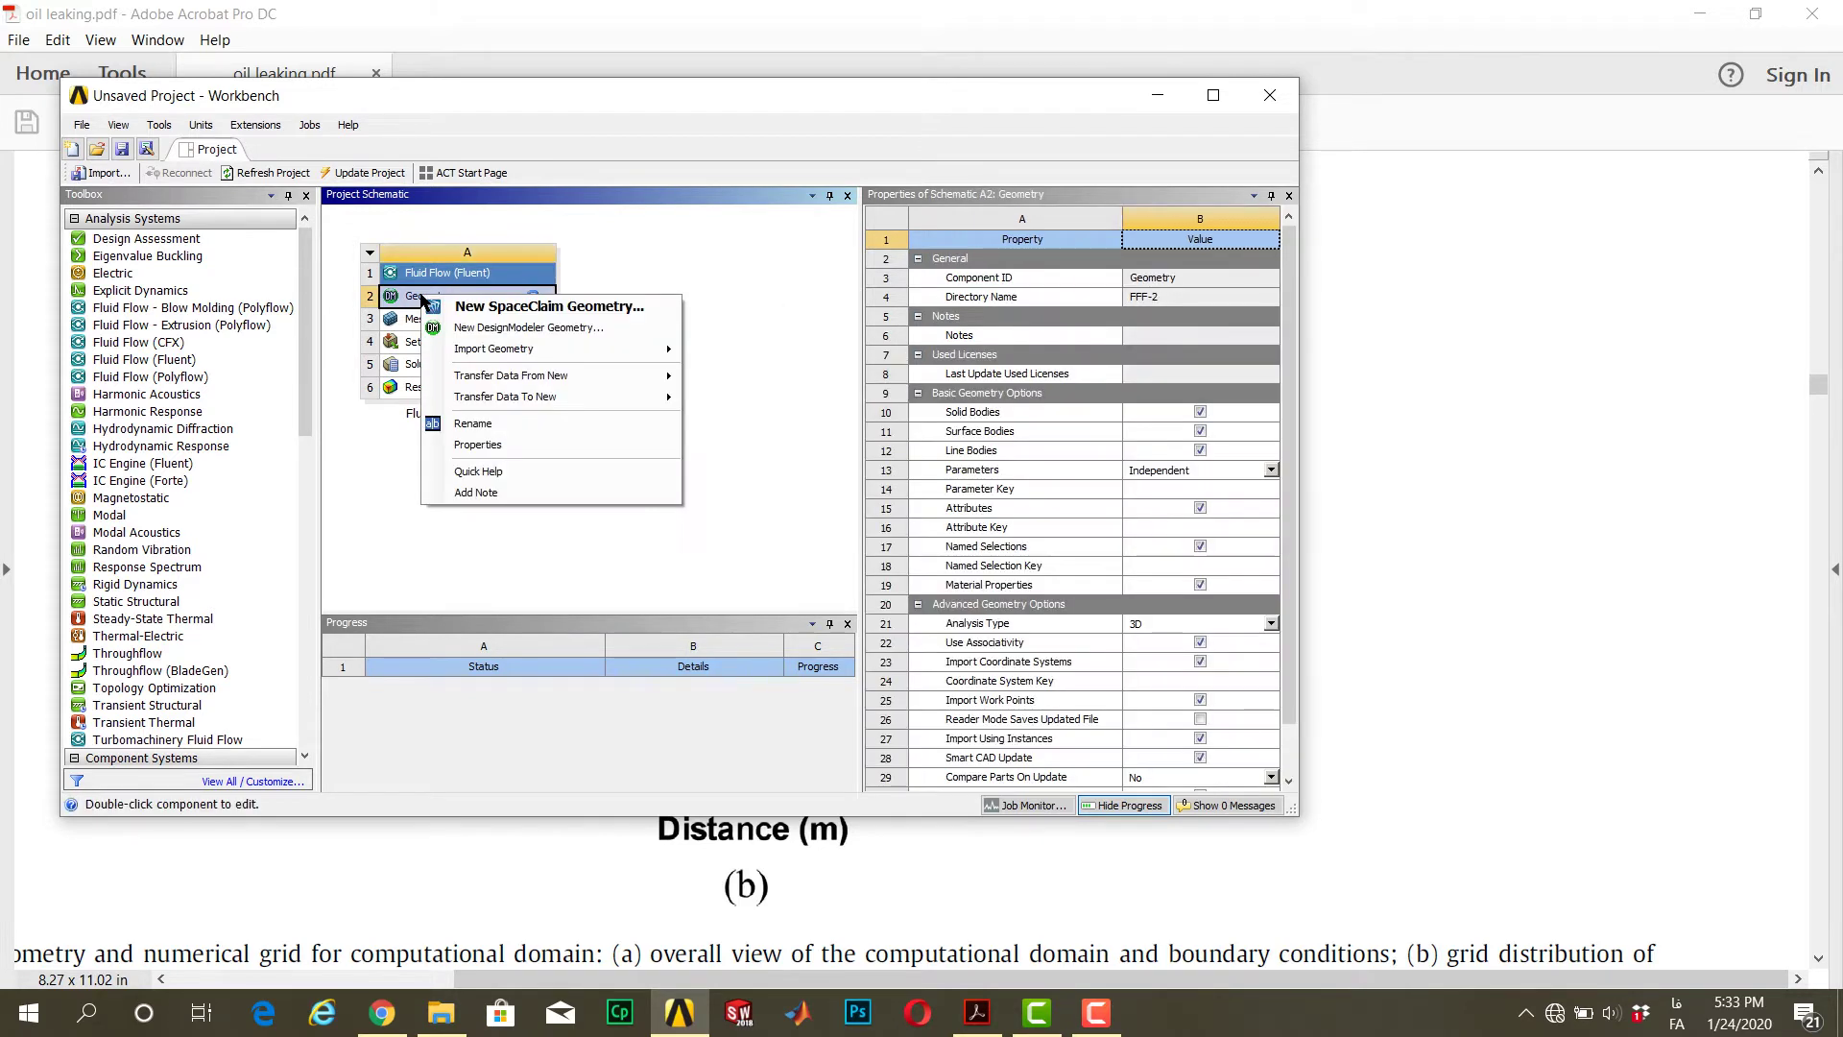
{"action": "left_click", "coordinate": [574, 326]}
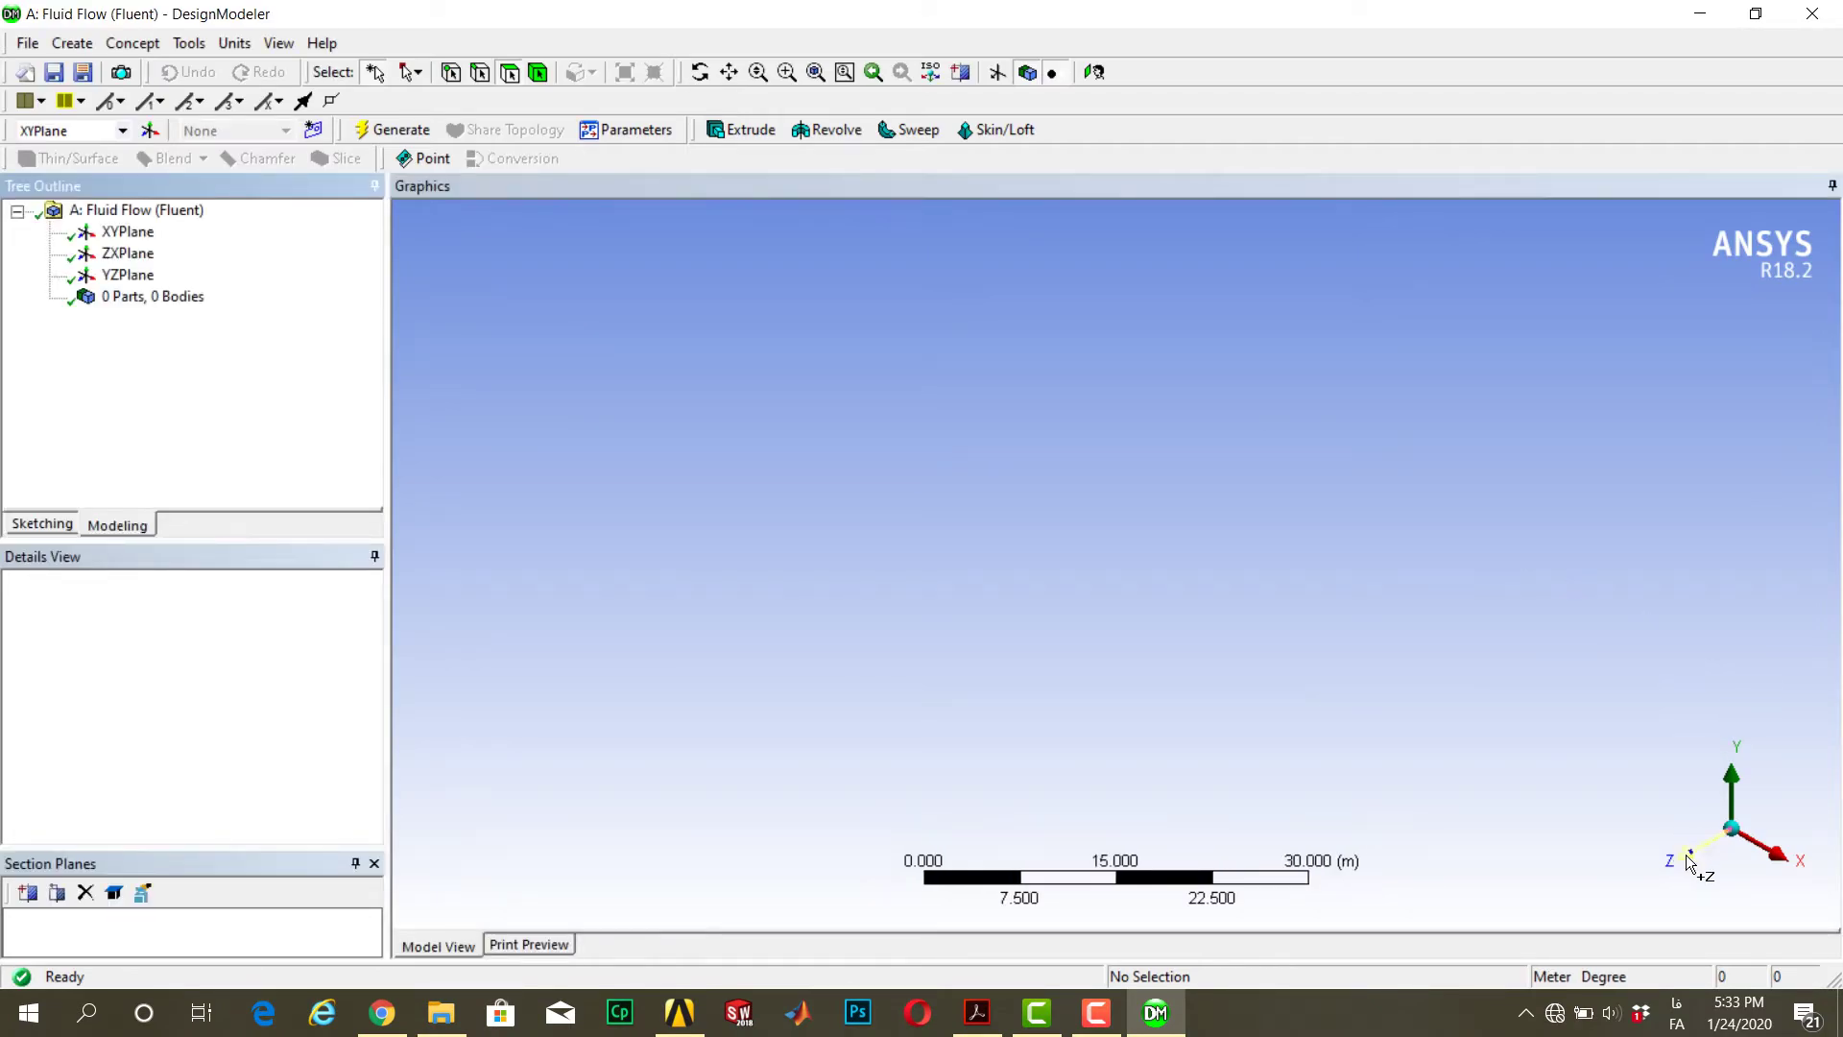
Draw a rectangle from the origin on the XY plane
{"action": "left_click", "coordinate": [25, 523]}
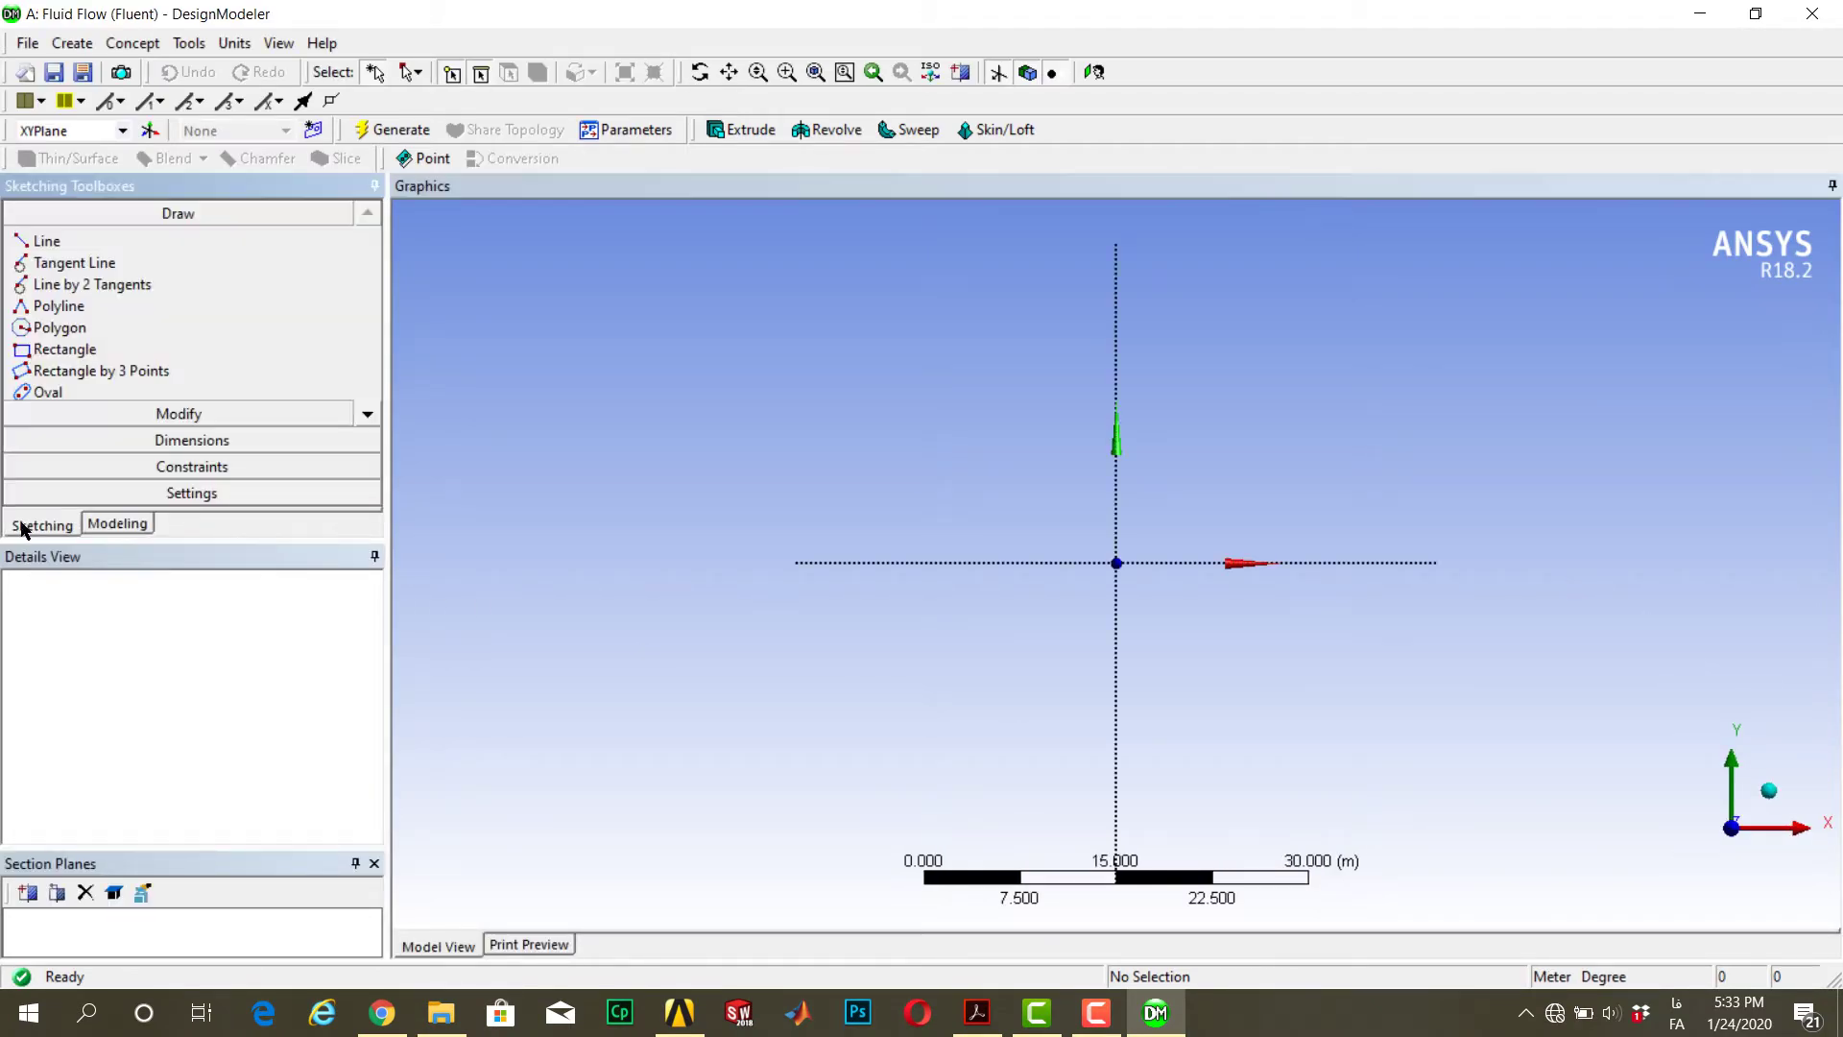
{"action": "left_click", "coordinate": [368, 414]}
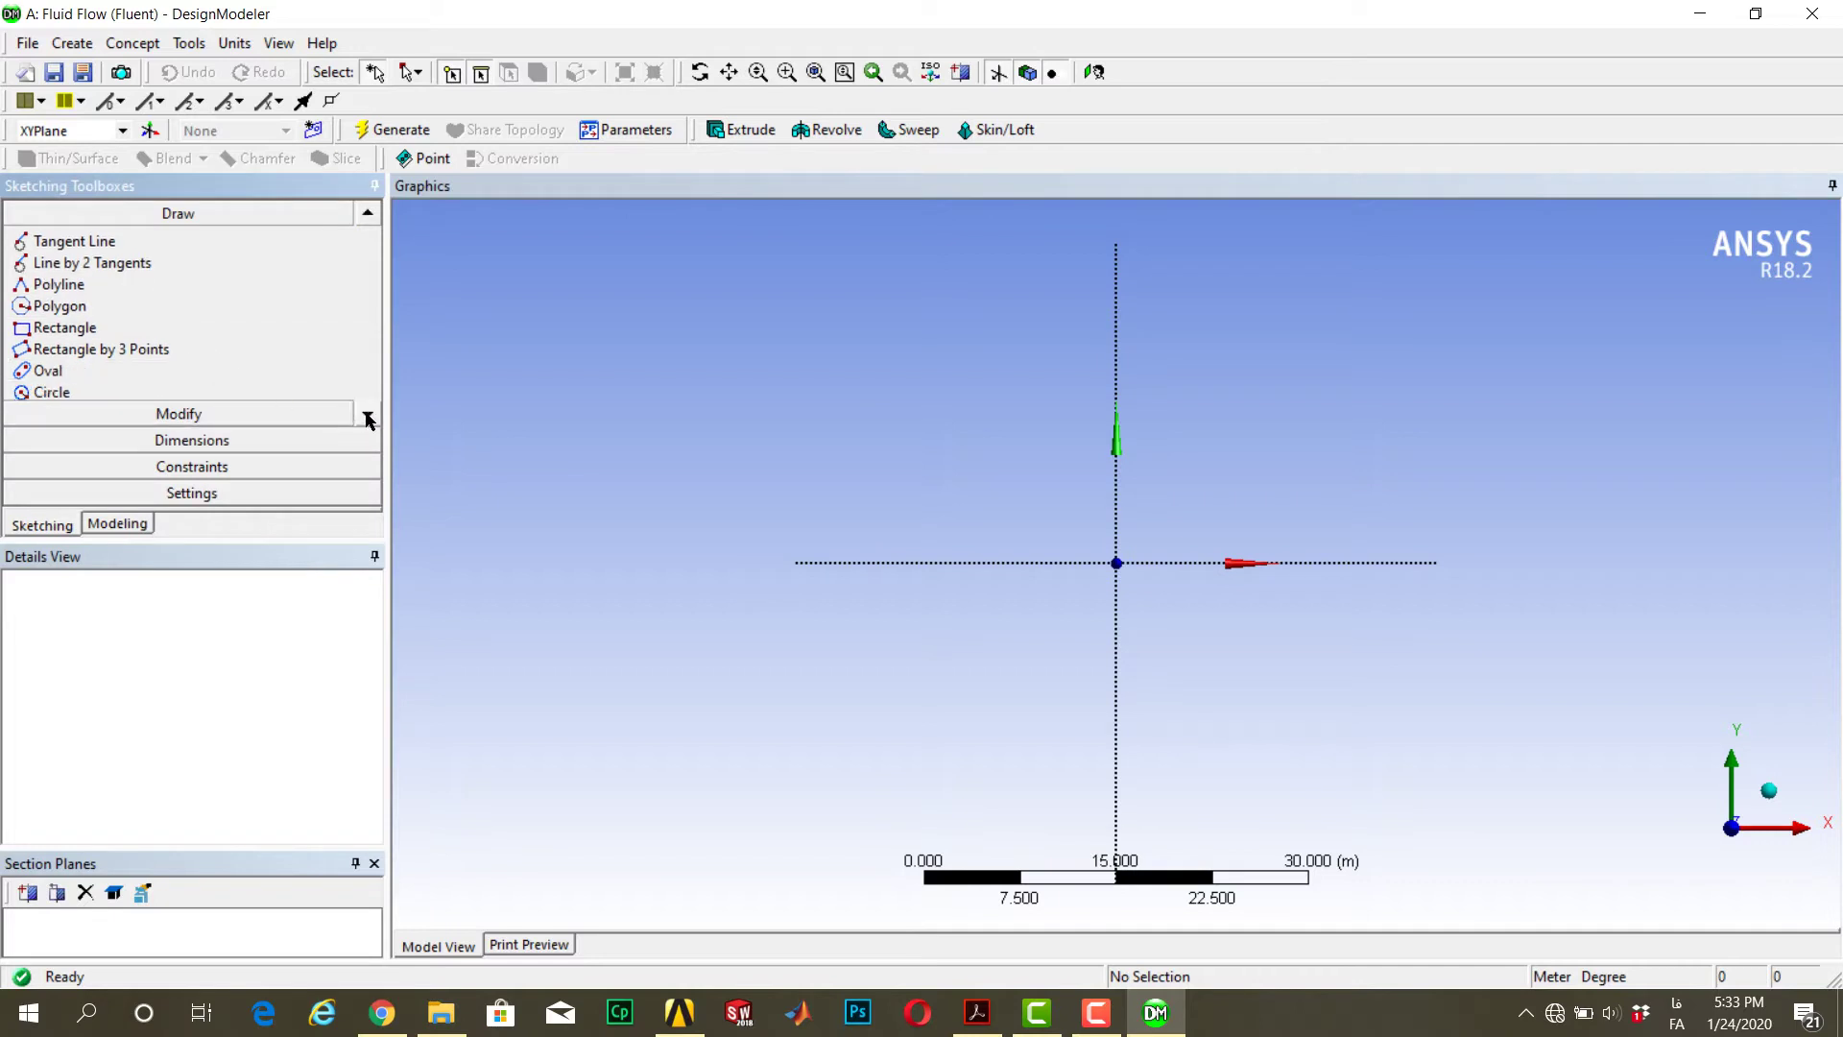
{"action": "left_click", "coordinate": [21, 328]}
{"action": "left_click", "coordinate": [1117, 562]}
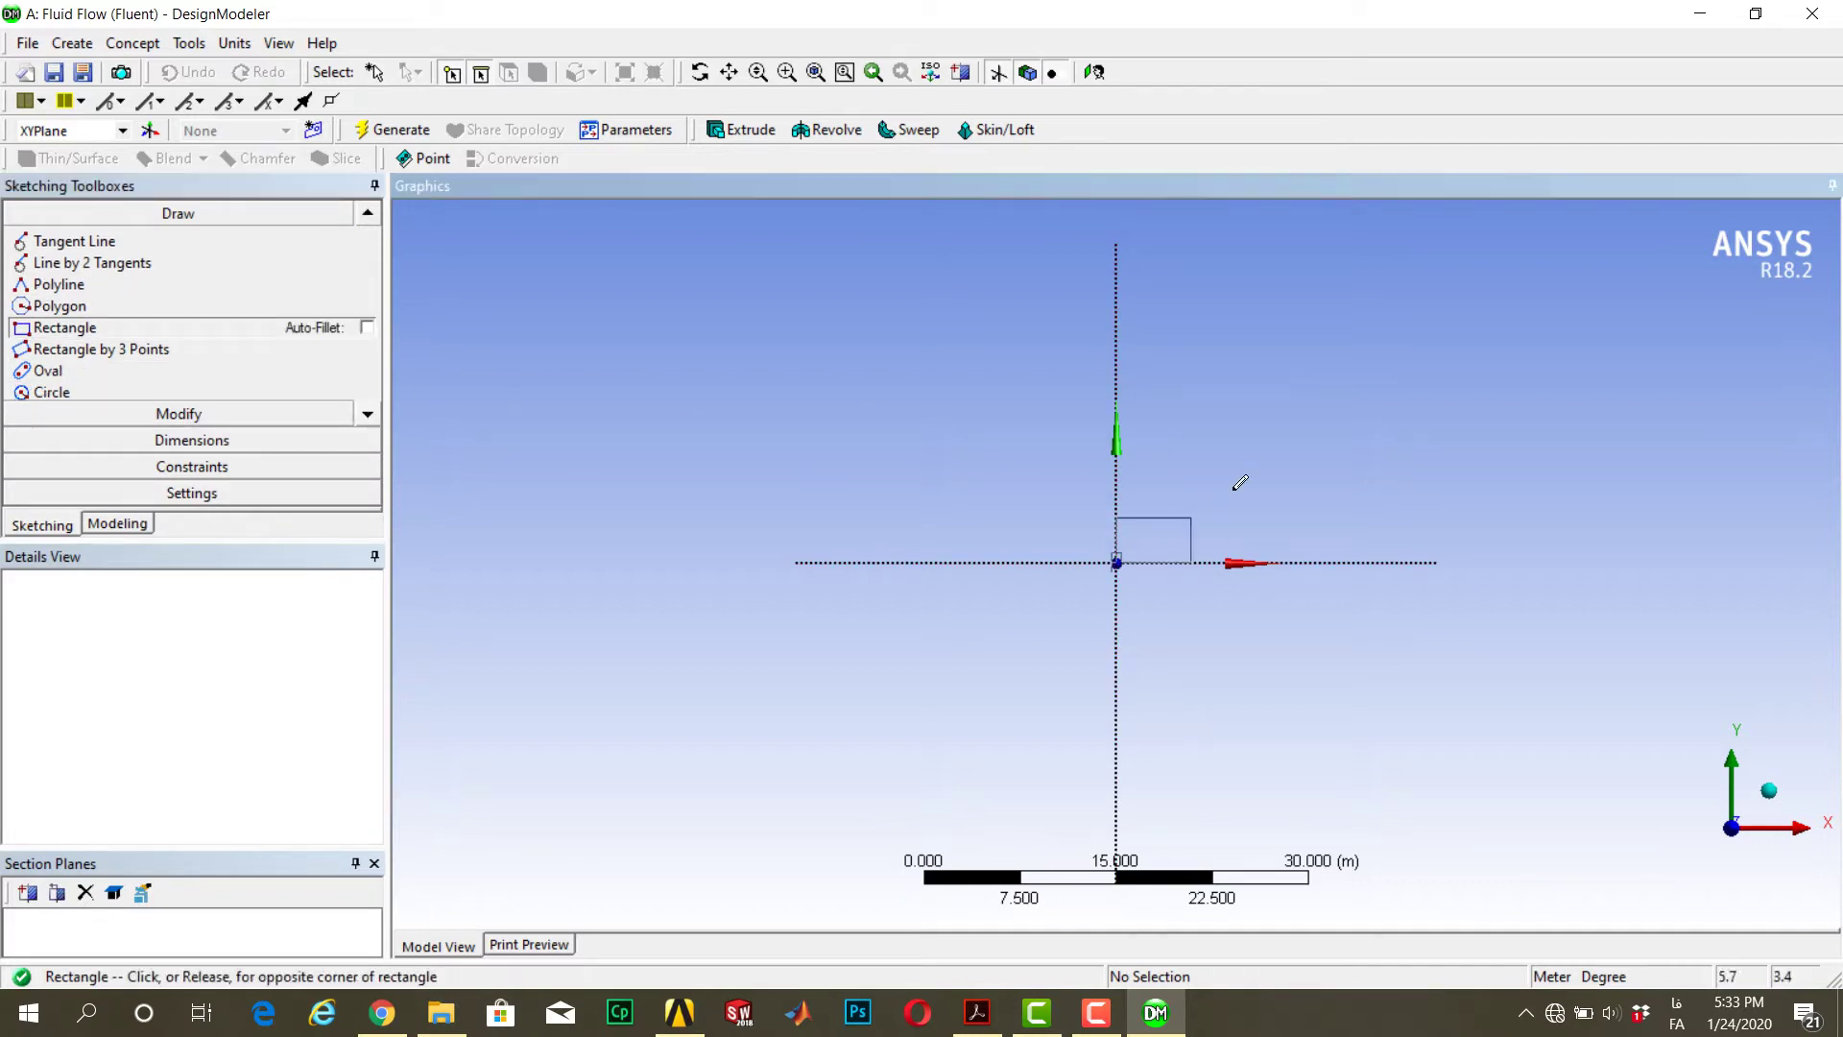
{"action": "left_click", "coordinate": [1428, 364]}
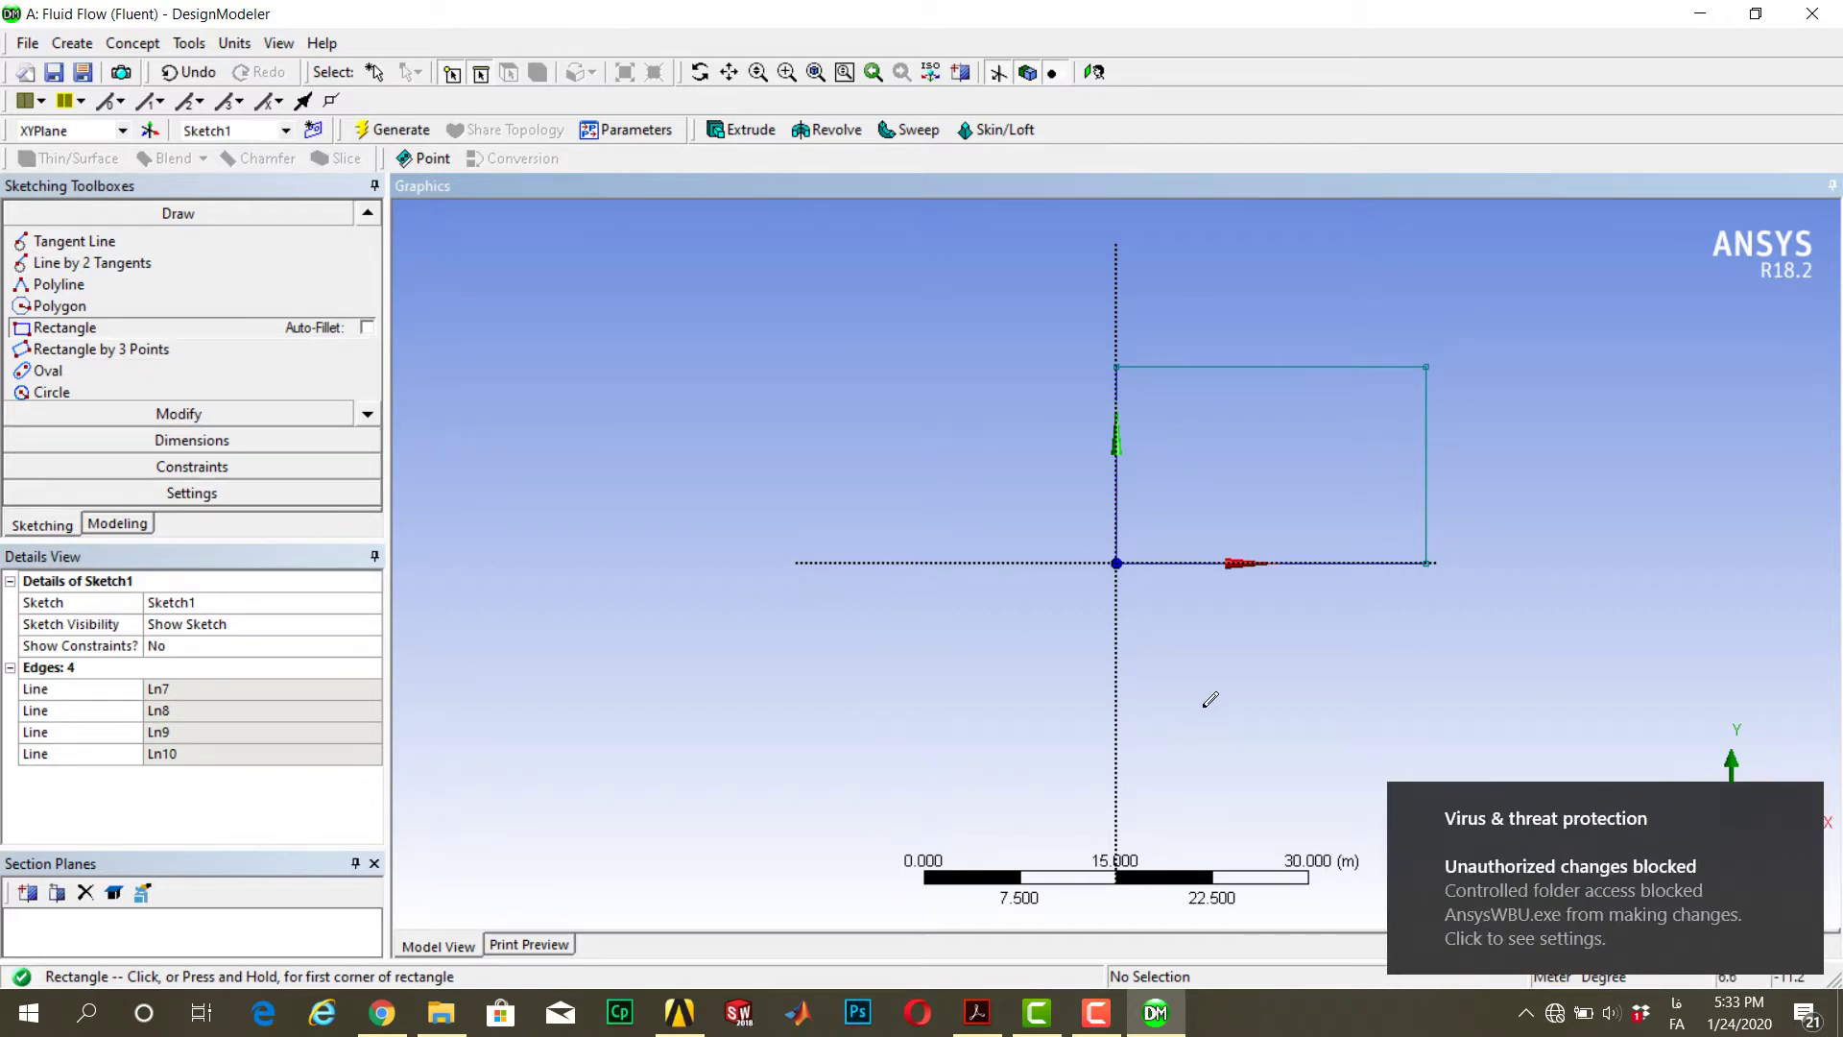
Dimension the rectangle's height V1 = 14.5 m and width H2 = 20 m
{"action": "left_click", "coordinate": [191, 440]}
{"action": "left_click", "coordinate": [1125, 524]}
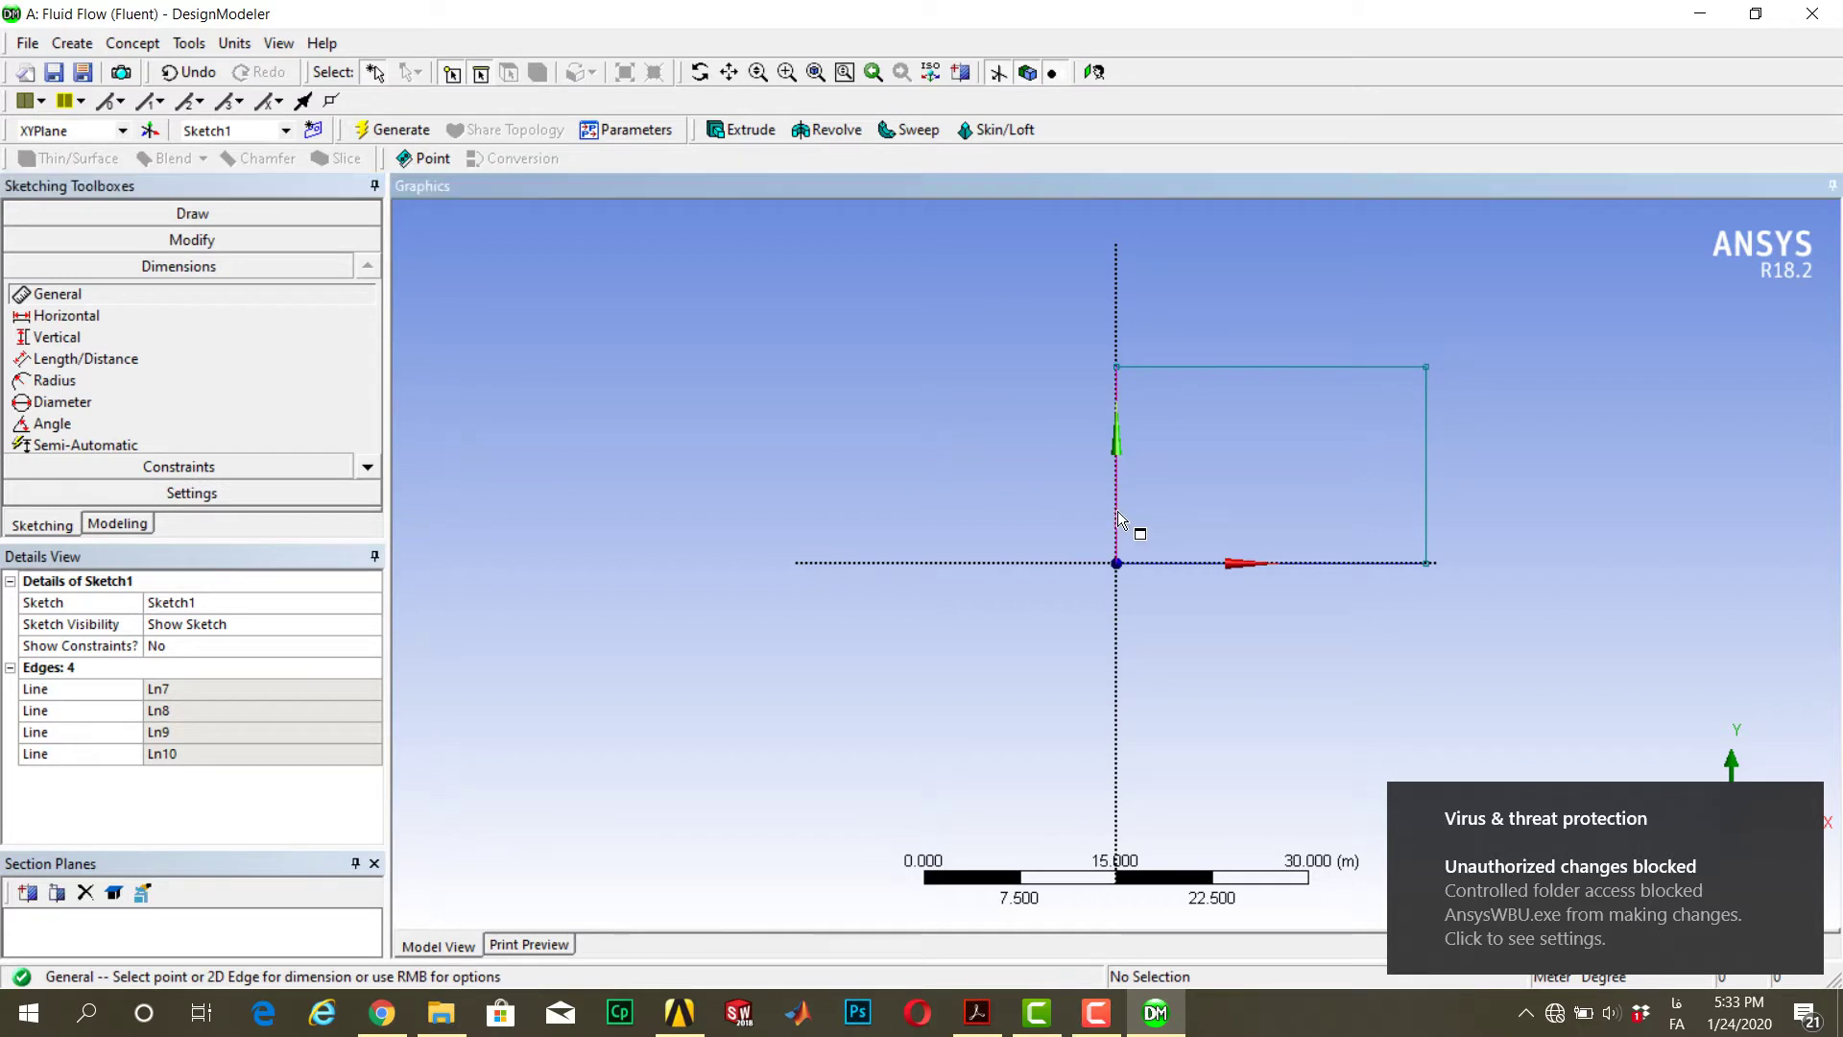
{"action": "left_click", "coordinate": [950, 481]}
{"action": "left_click", "coordinate": [1193, 565]}
{"action": "left_click", "coordinate": [1194, 626]}
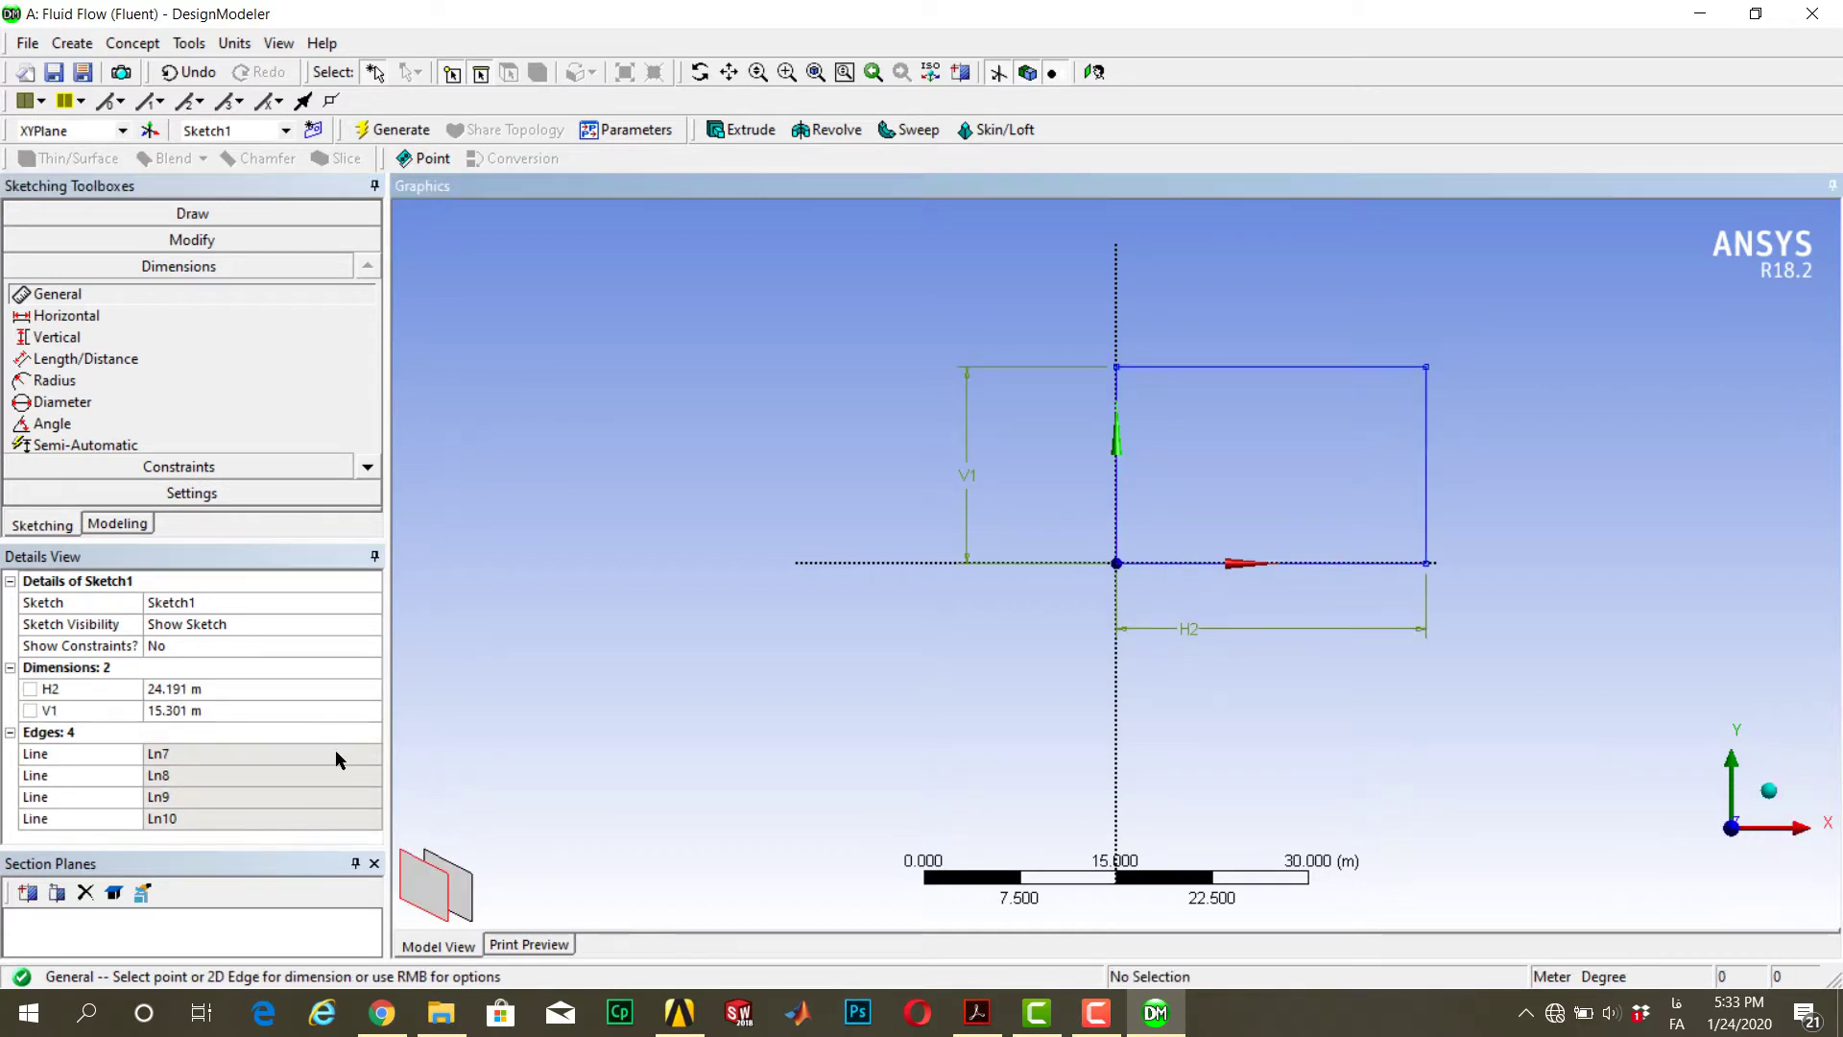
{"action": "left_click", "coordinate": [176, 713]}
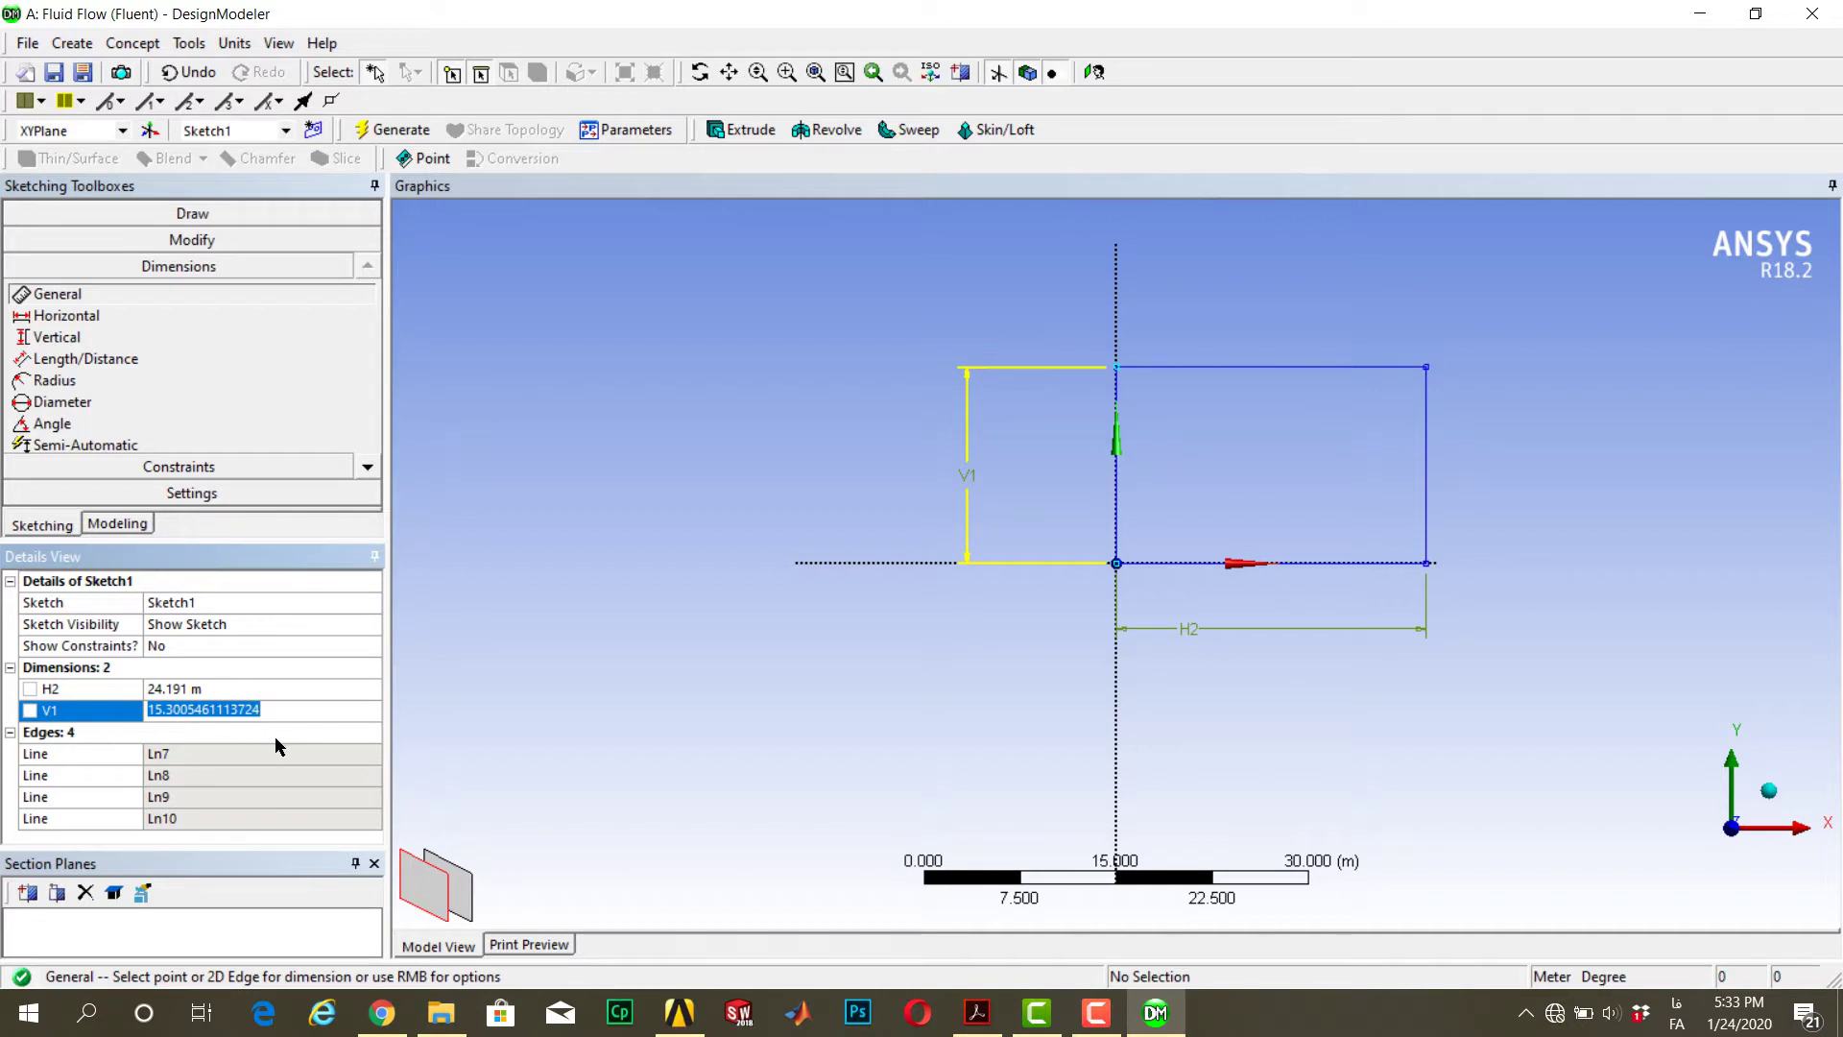
{"action": "type", "text": "14.5"}
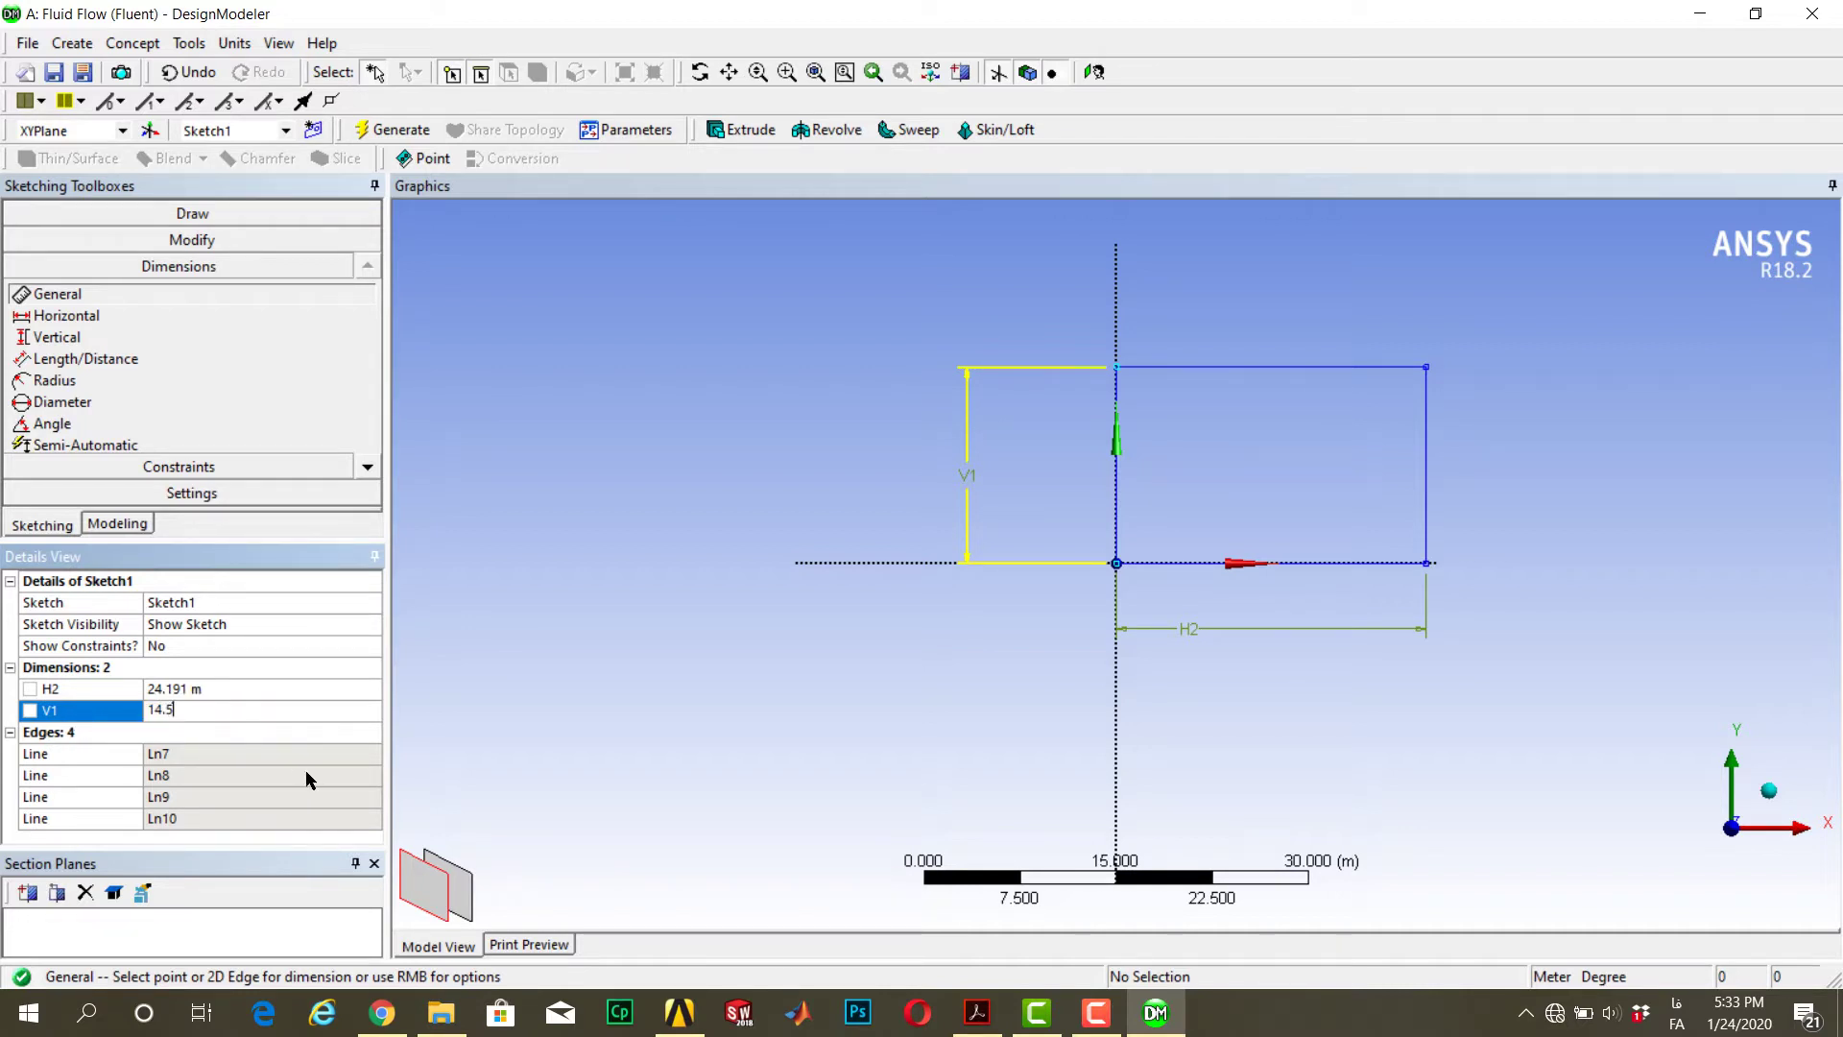
{"action": "key", "text": "Return"}
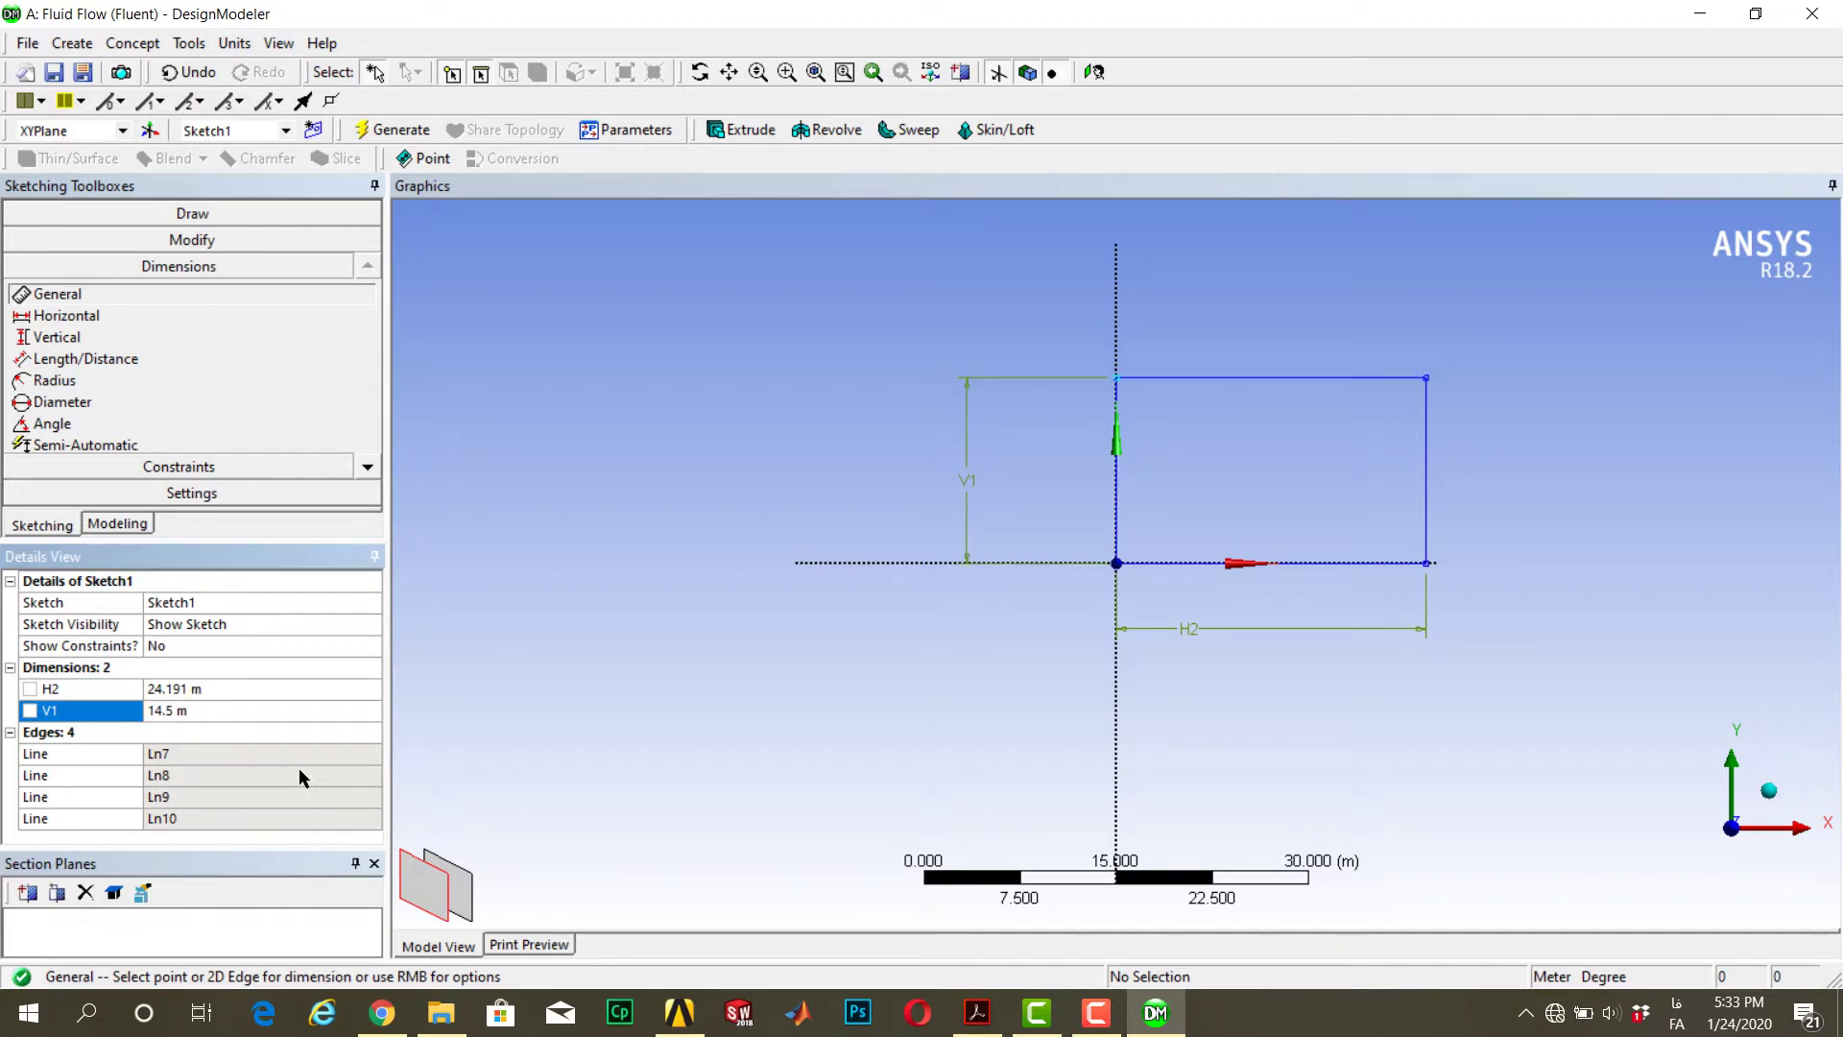
{"action": "left_click", "coordinate": [208, 687]}
{"action": "type", "text": "20"}
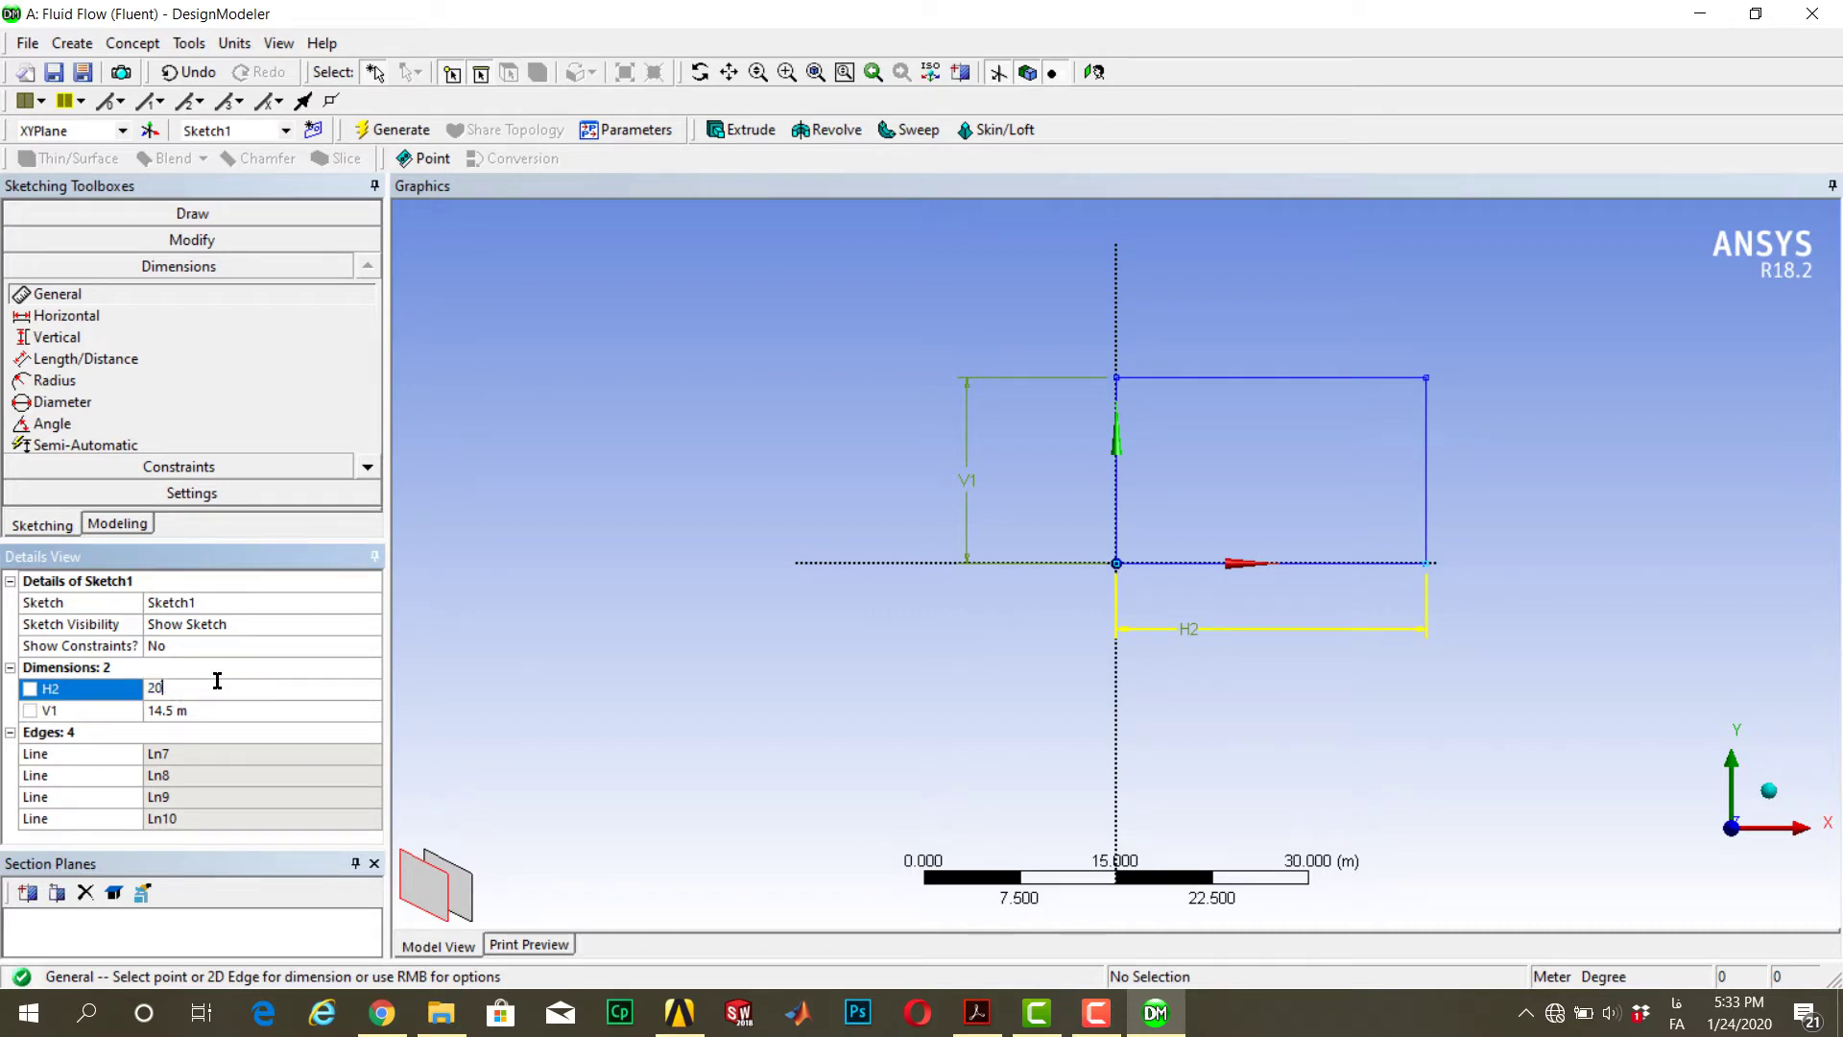
{"action": "key", "text": "Return"}
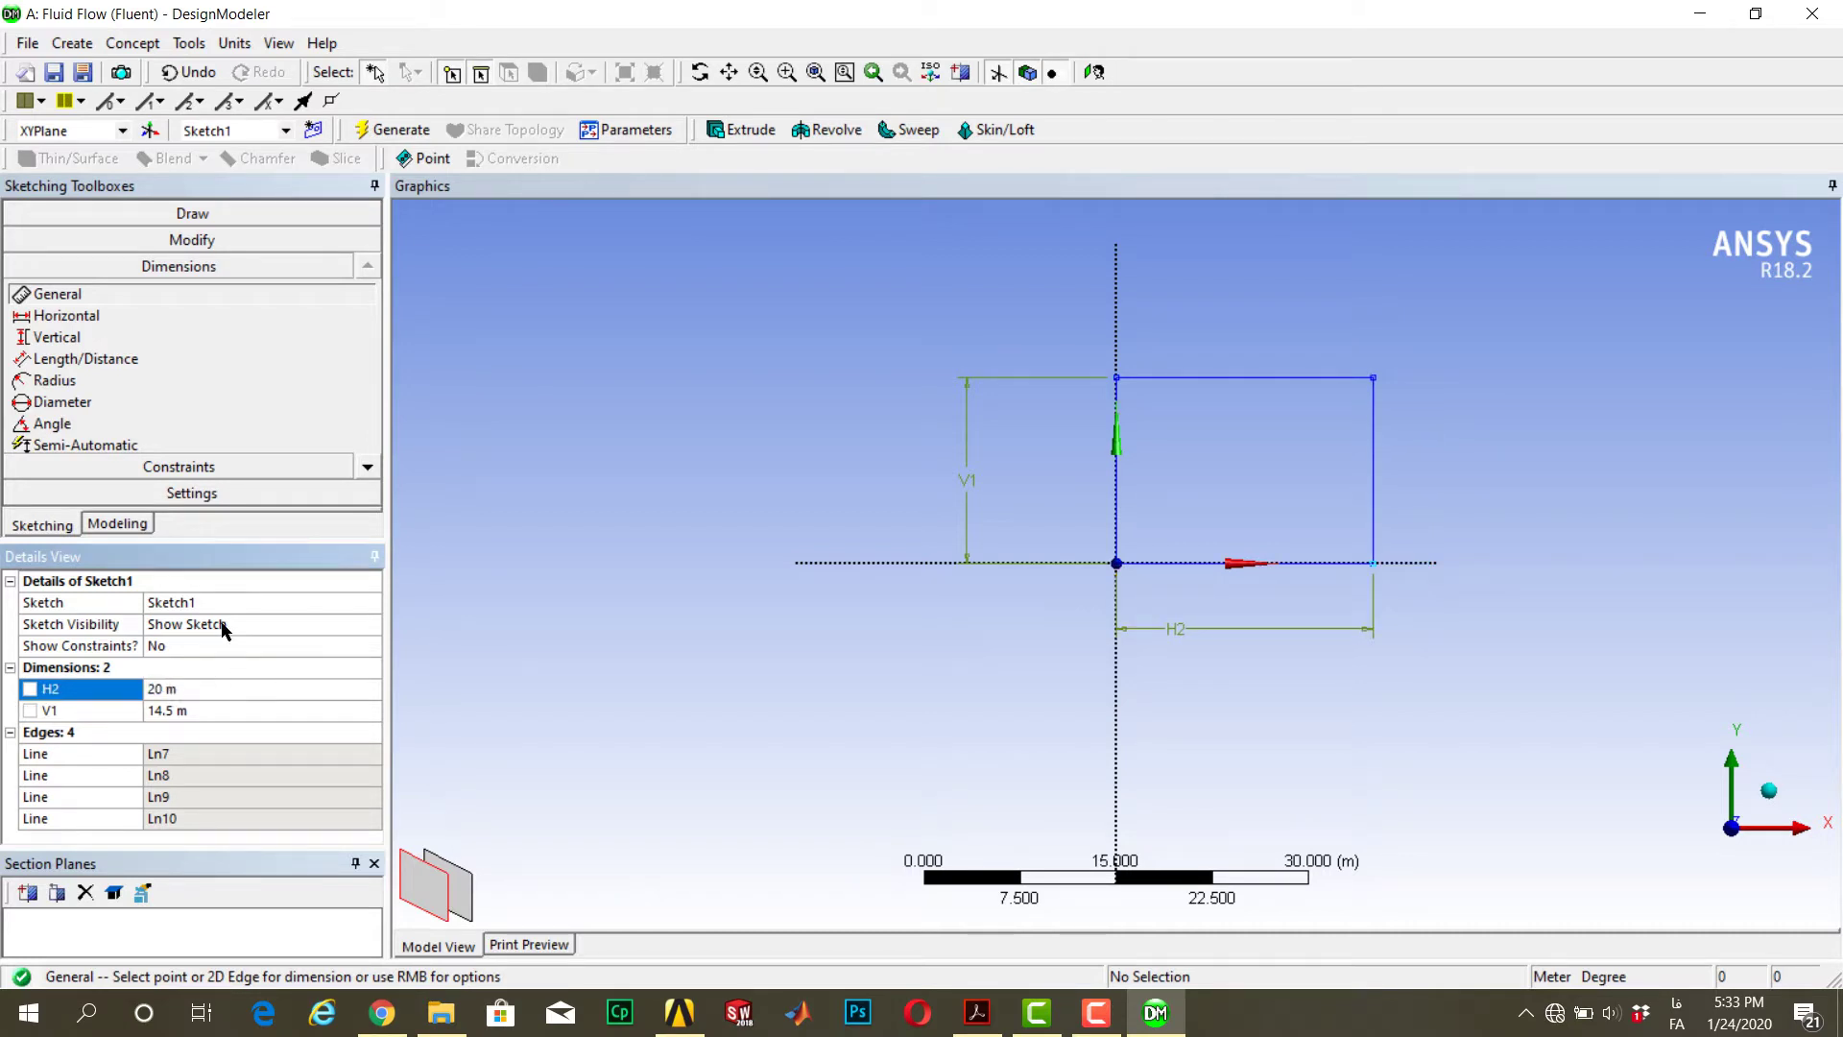
Draw a full circle with Arc by Center just above the origin
{"action": "right_click_drag", "start_coordinate": [1062, 580], "coordinate": [1255, 494]}
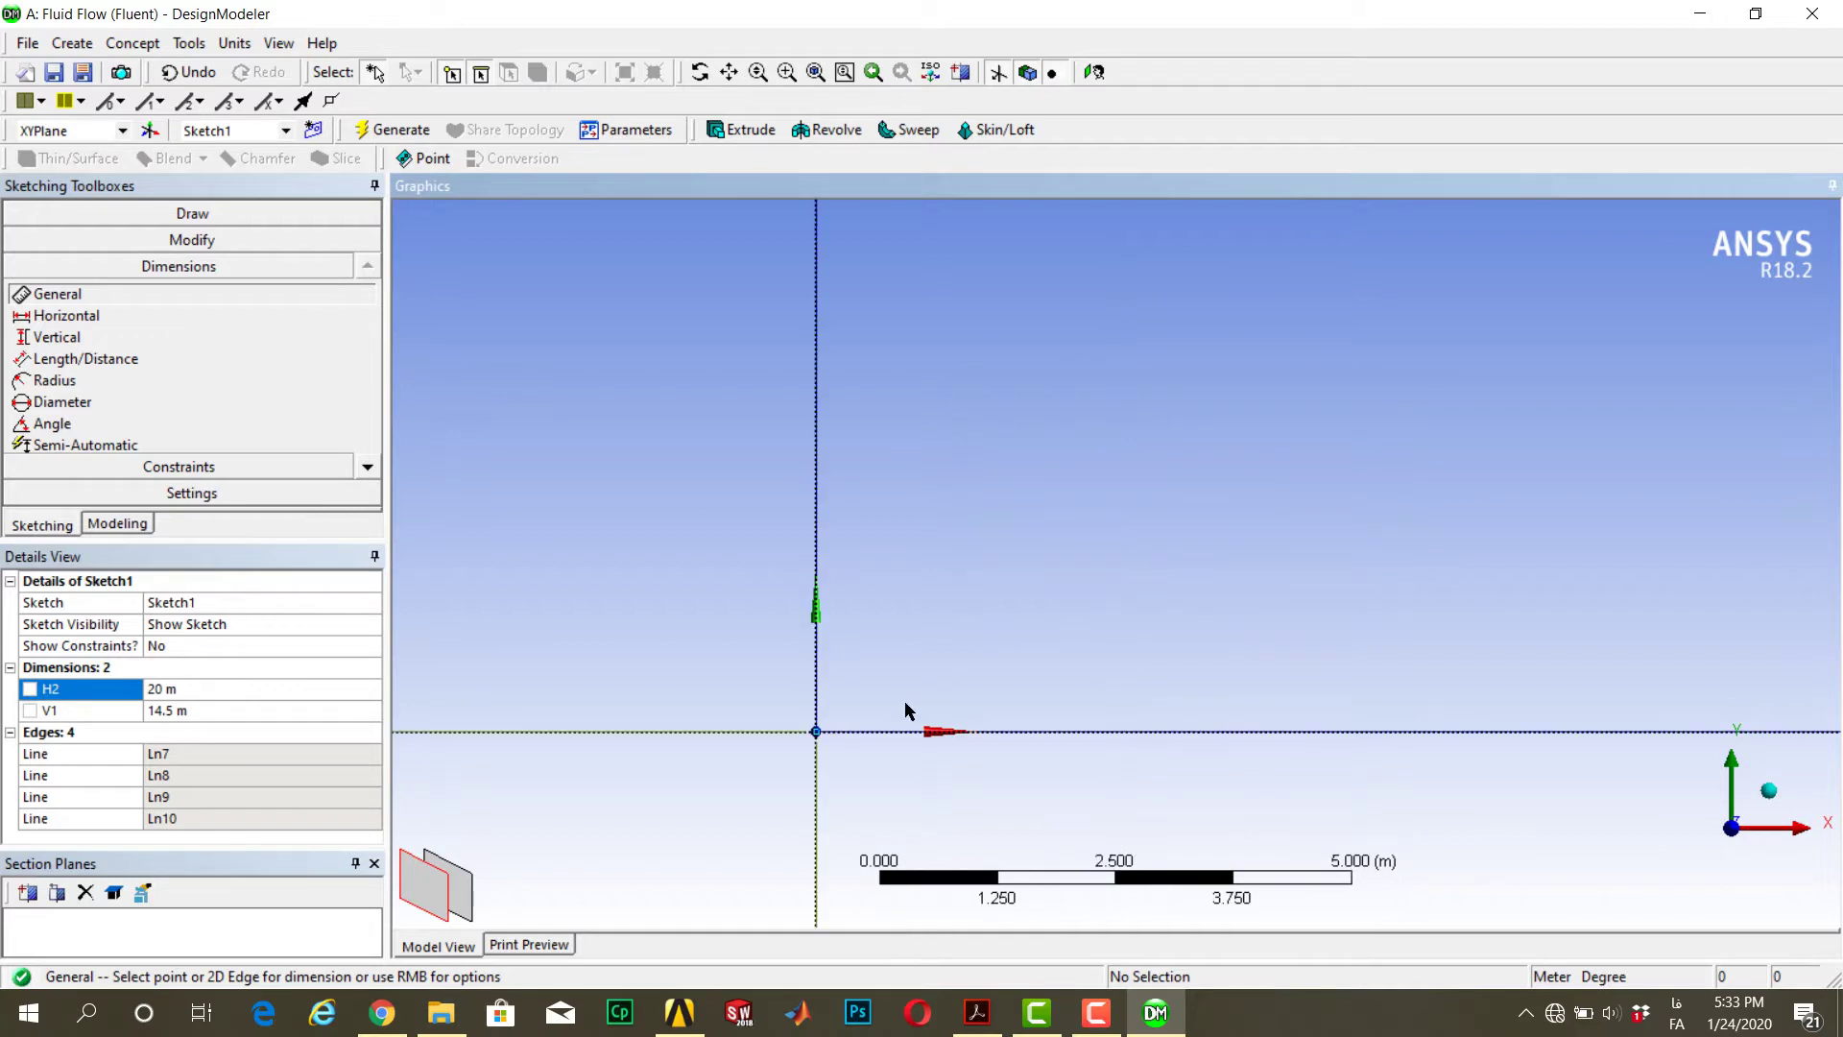
{"action": "left_click", "coordinate": [370, 470]}
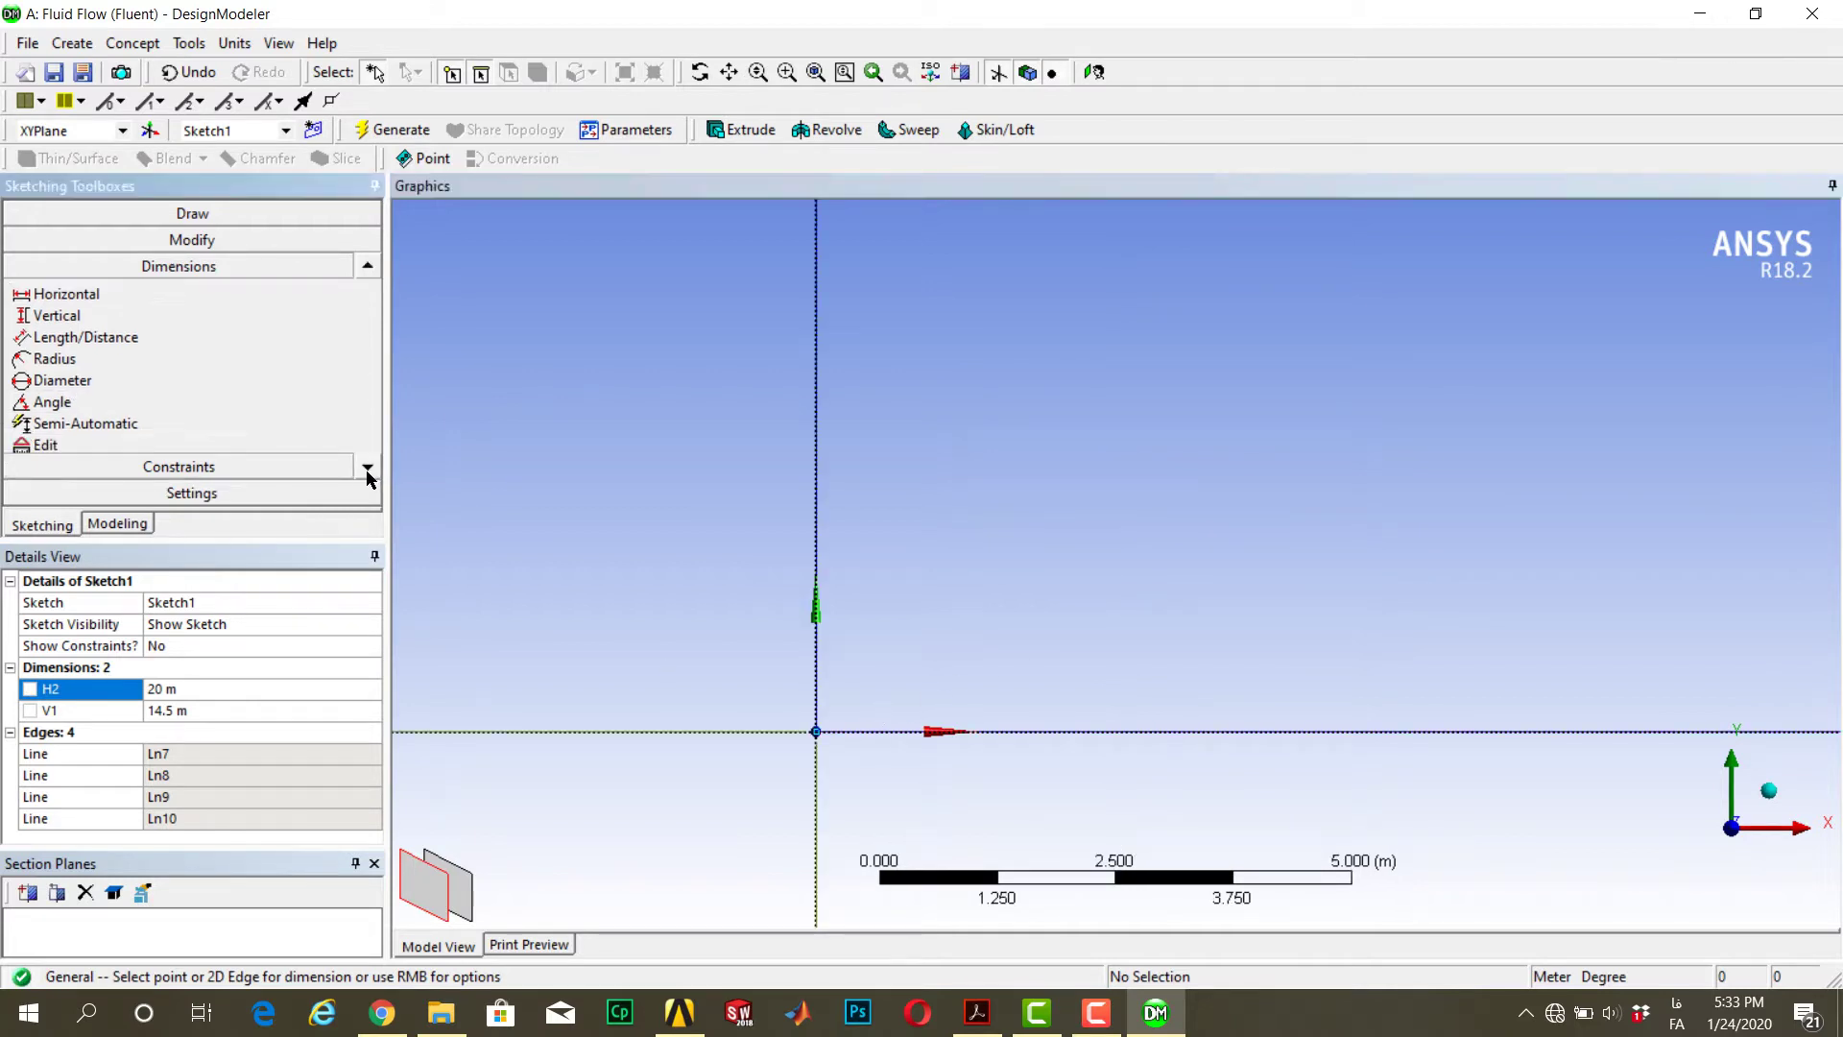
{"action": "left_click", "coordinate": [297, 215]}
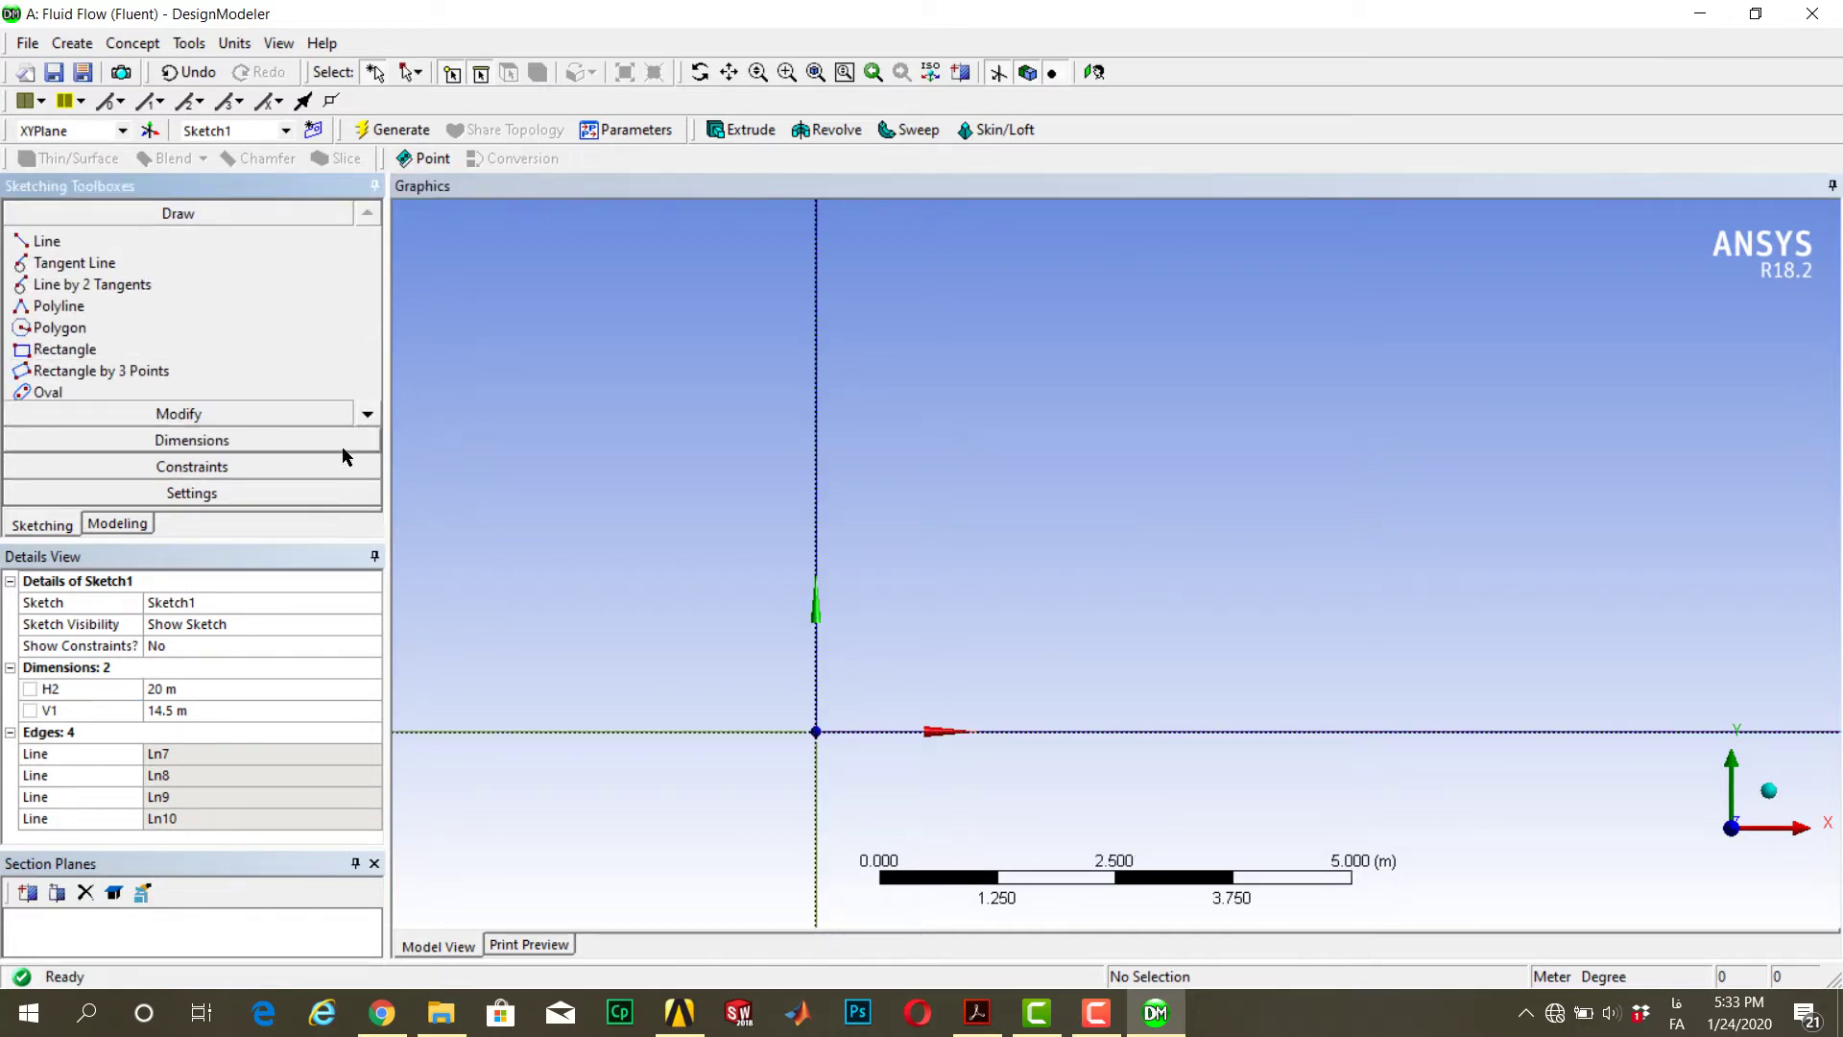
{"action": "left_click", "coordinate": [369, 415]}
{"action": "left_click", "coordinate": [369, 415]}
{"action": "left_click", "coordinate": [369, 415]}
{"action": "left_click", "coordinate": [369, 414]}
{"action": "left_click", "coordinate": [369, 414]}
{"action": "left_click", "coordinate": [369, 414]}
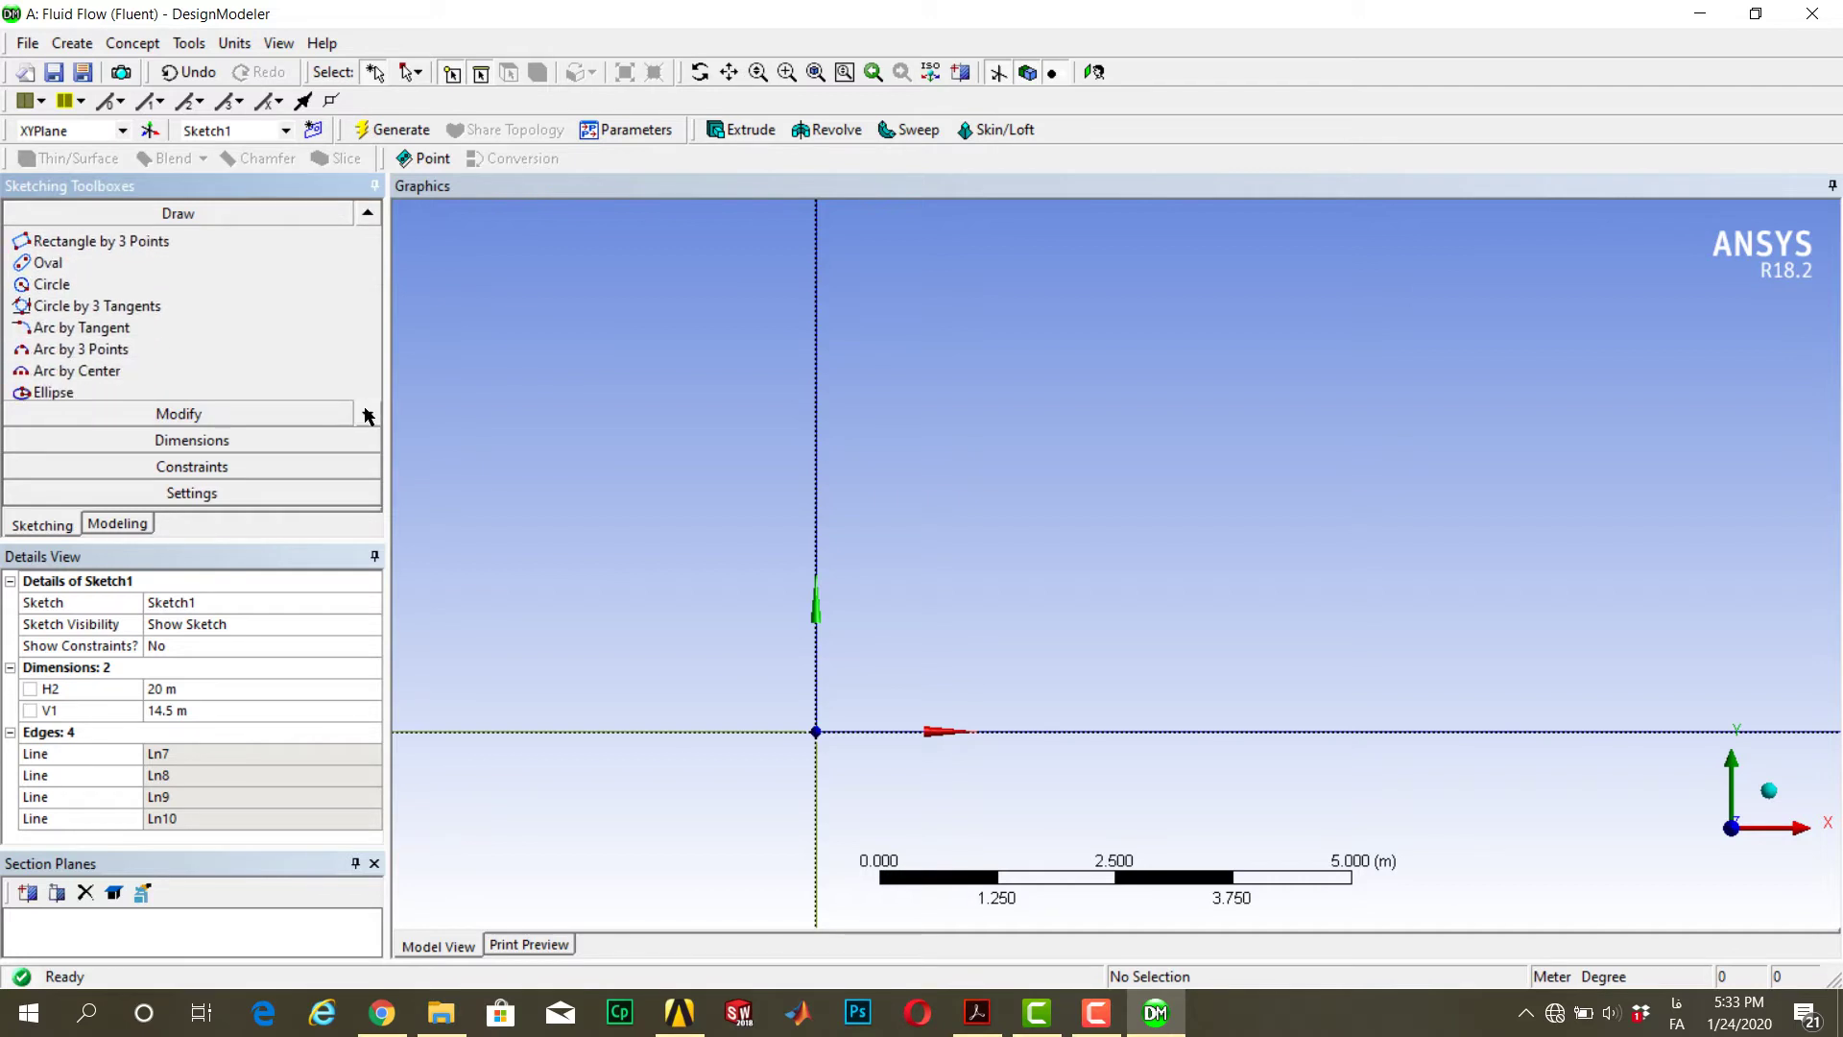
{"action": "left_click", "coordinate": [77, 372]}
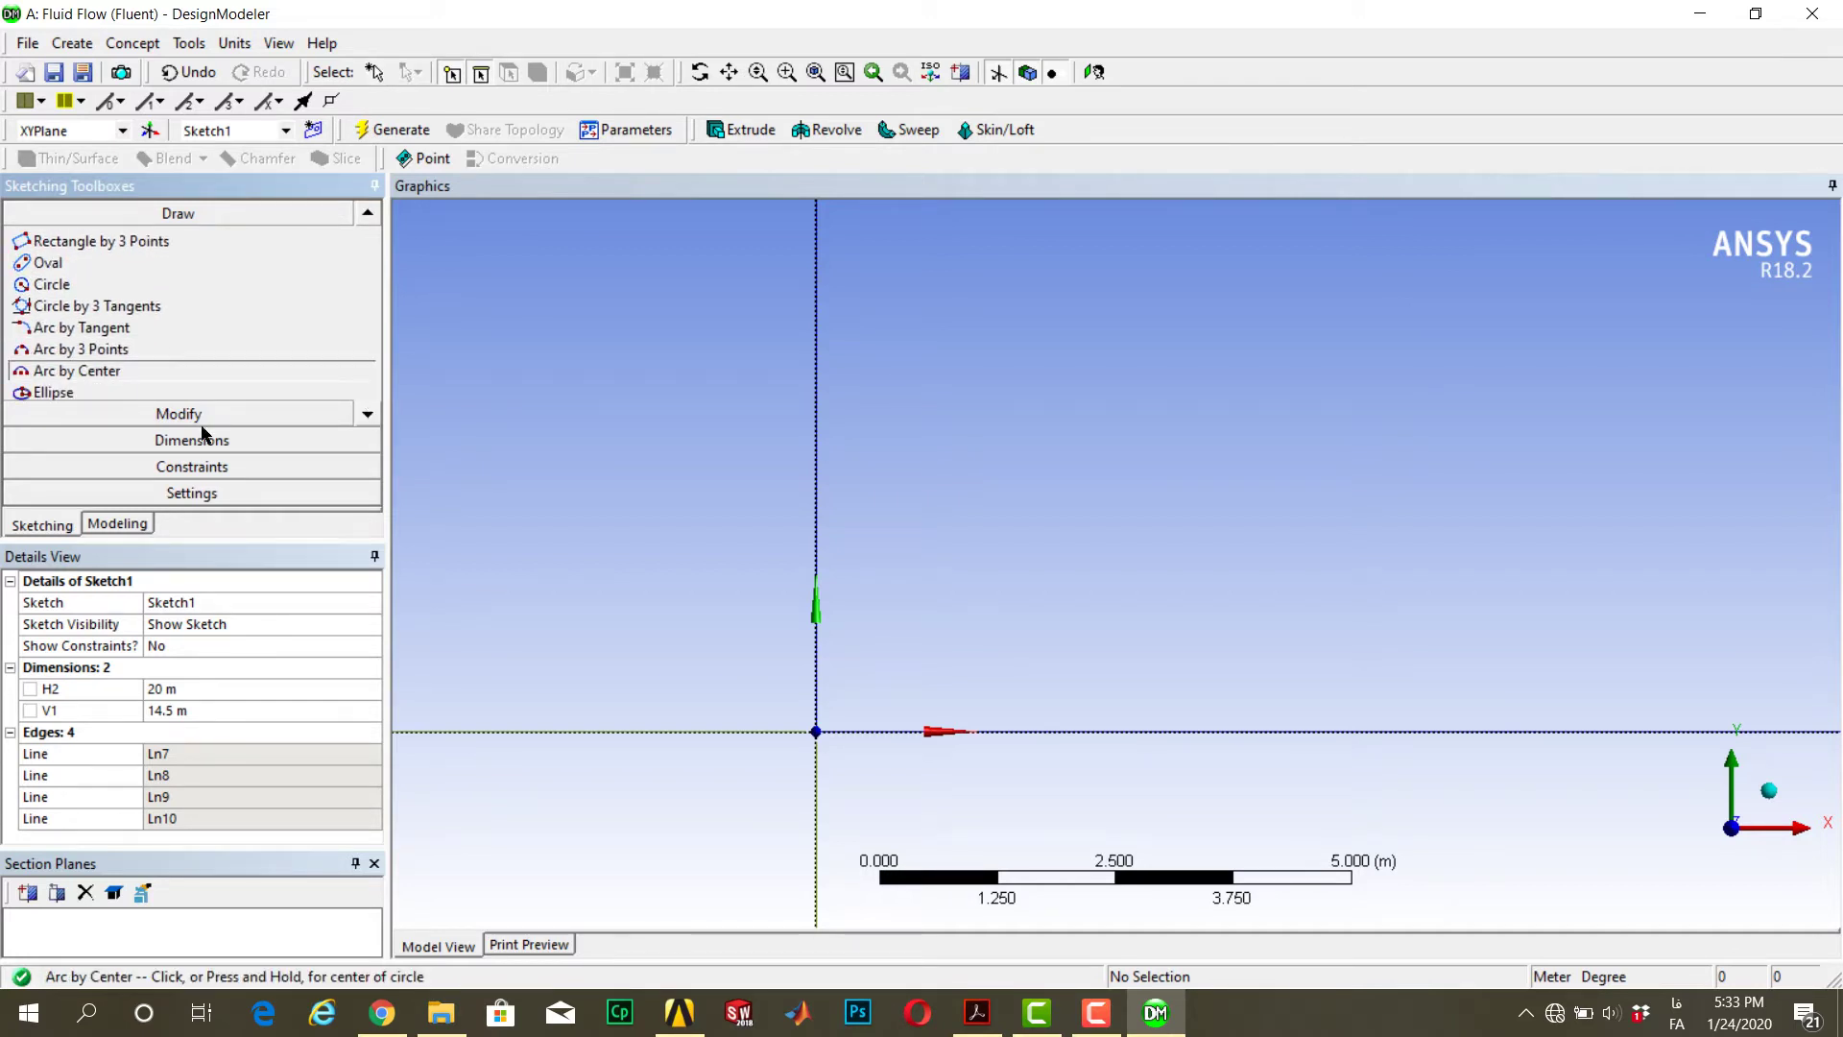
{"action": "left_click", "coordinate": [1120, 545]}
{"action": "left_click", "coordinate": [1159, 408]}
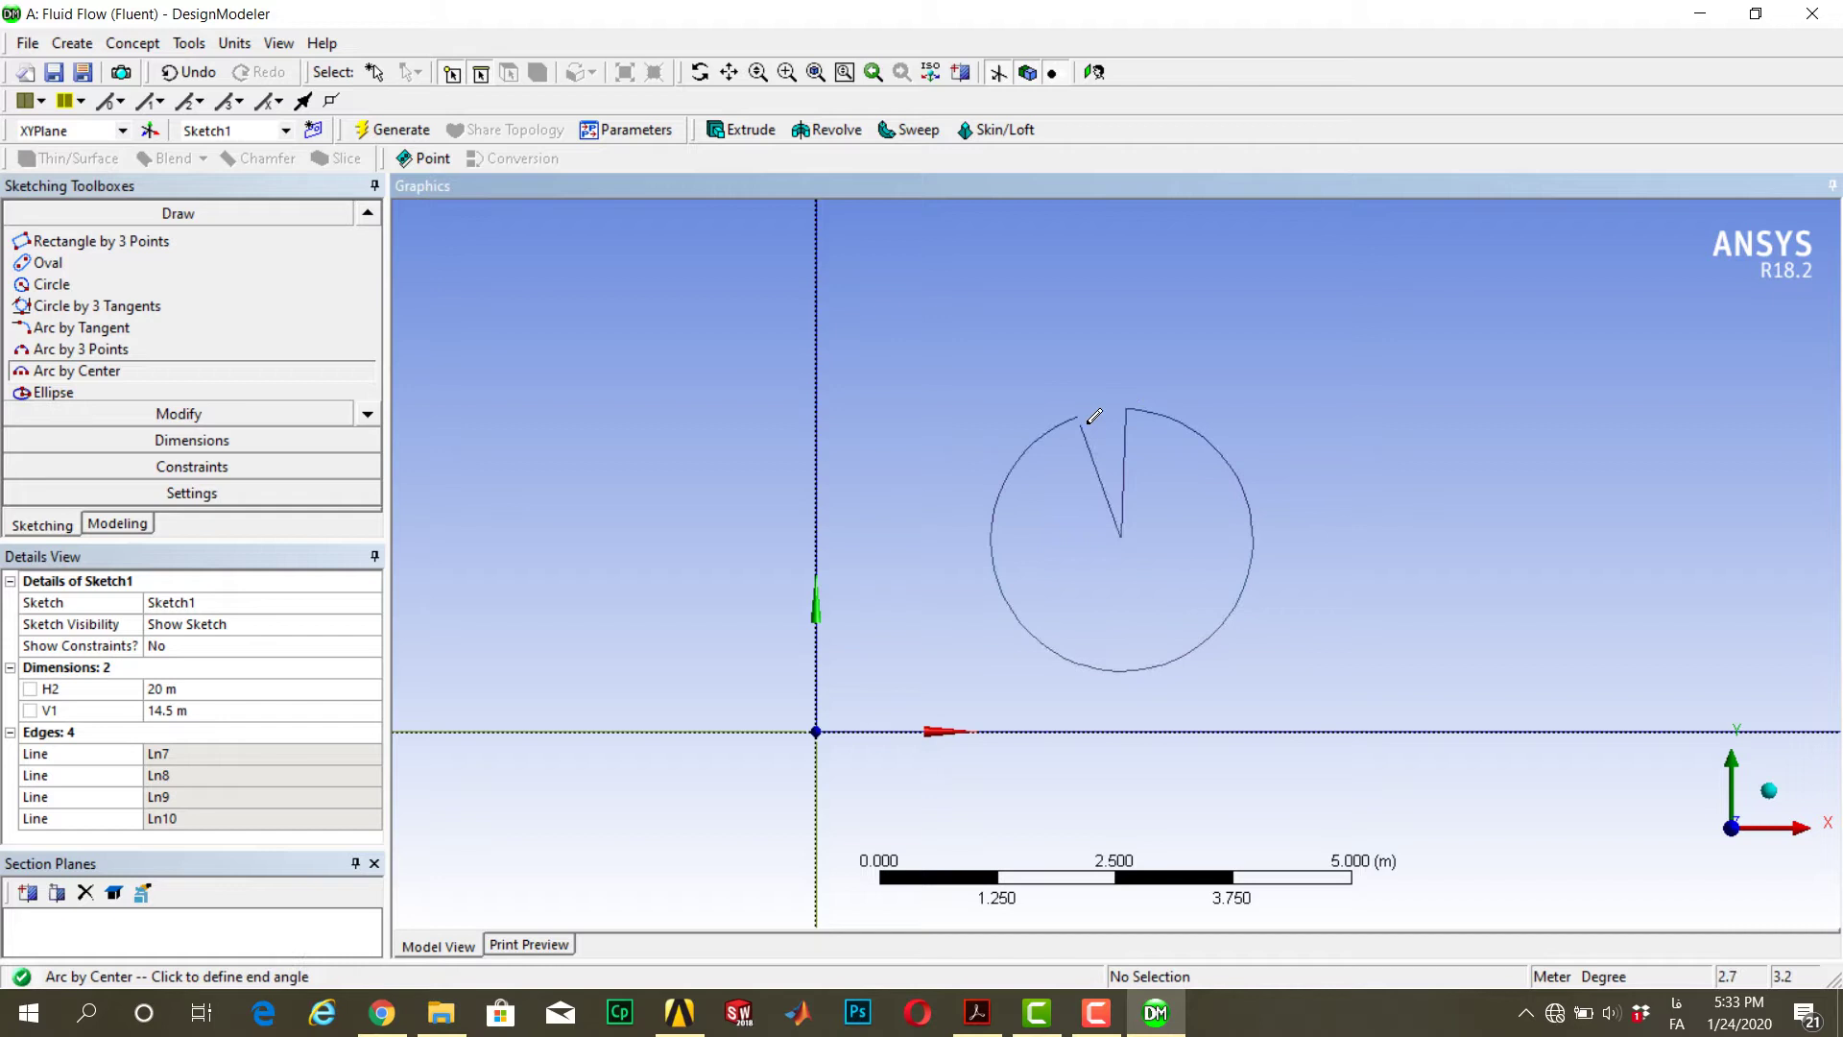
{"action": "left_click", "coordinate": [1104, 413]}
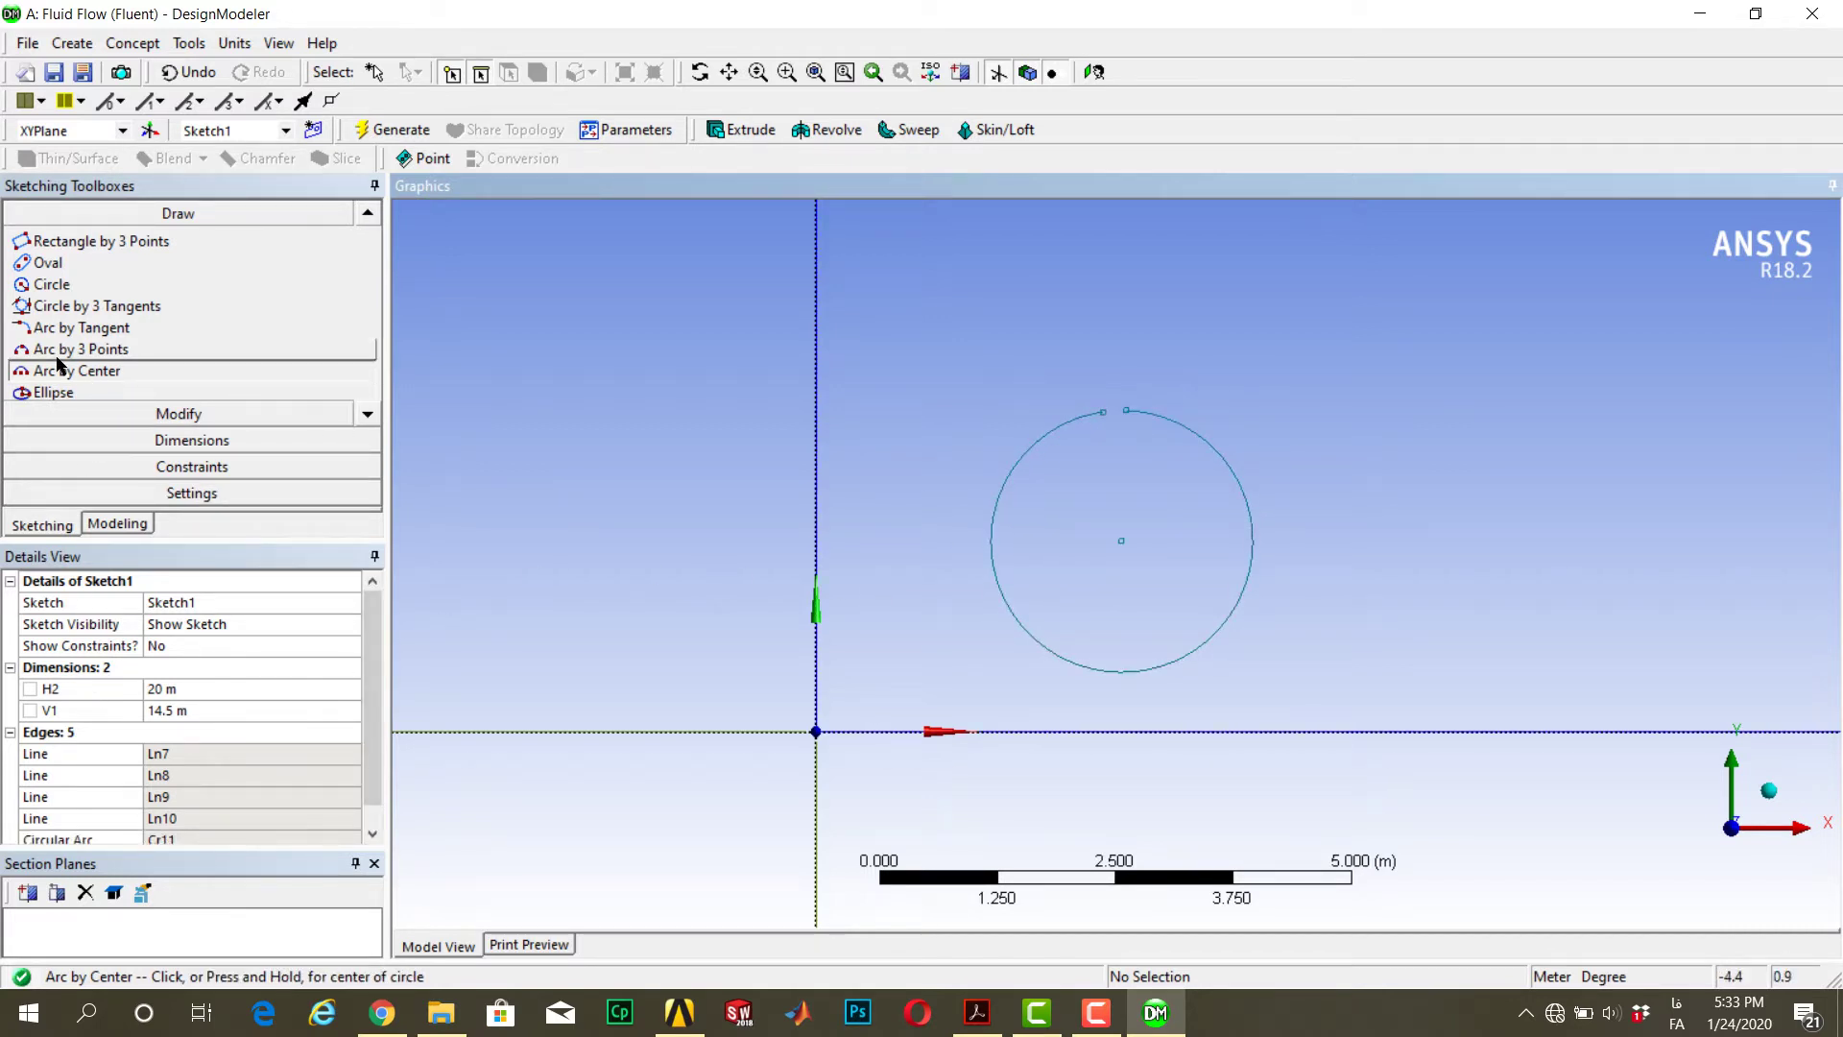
Dimension the circle's radius R3 to 0.8 m
{"action": "left_click", "coordinate": [192, 440]}
{"action": "left_click", "coordinate": [996, 597]}
{"action": "left_click", "coordinate": [919, 642]}
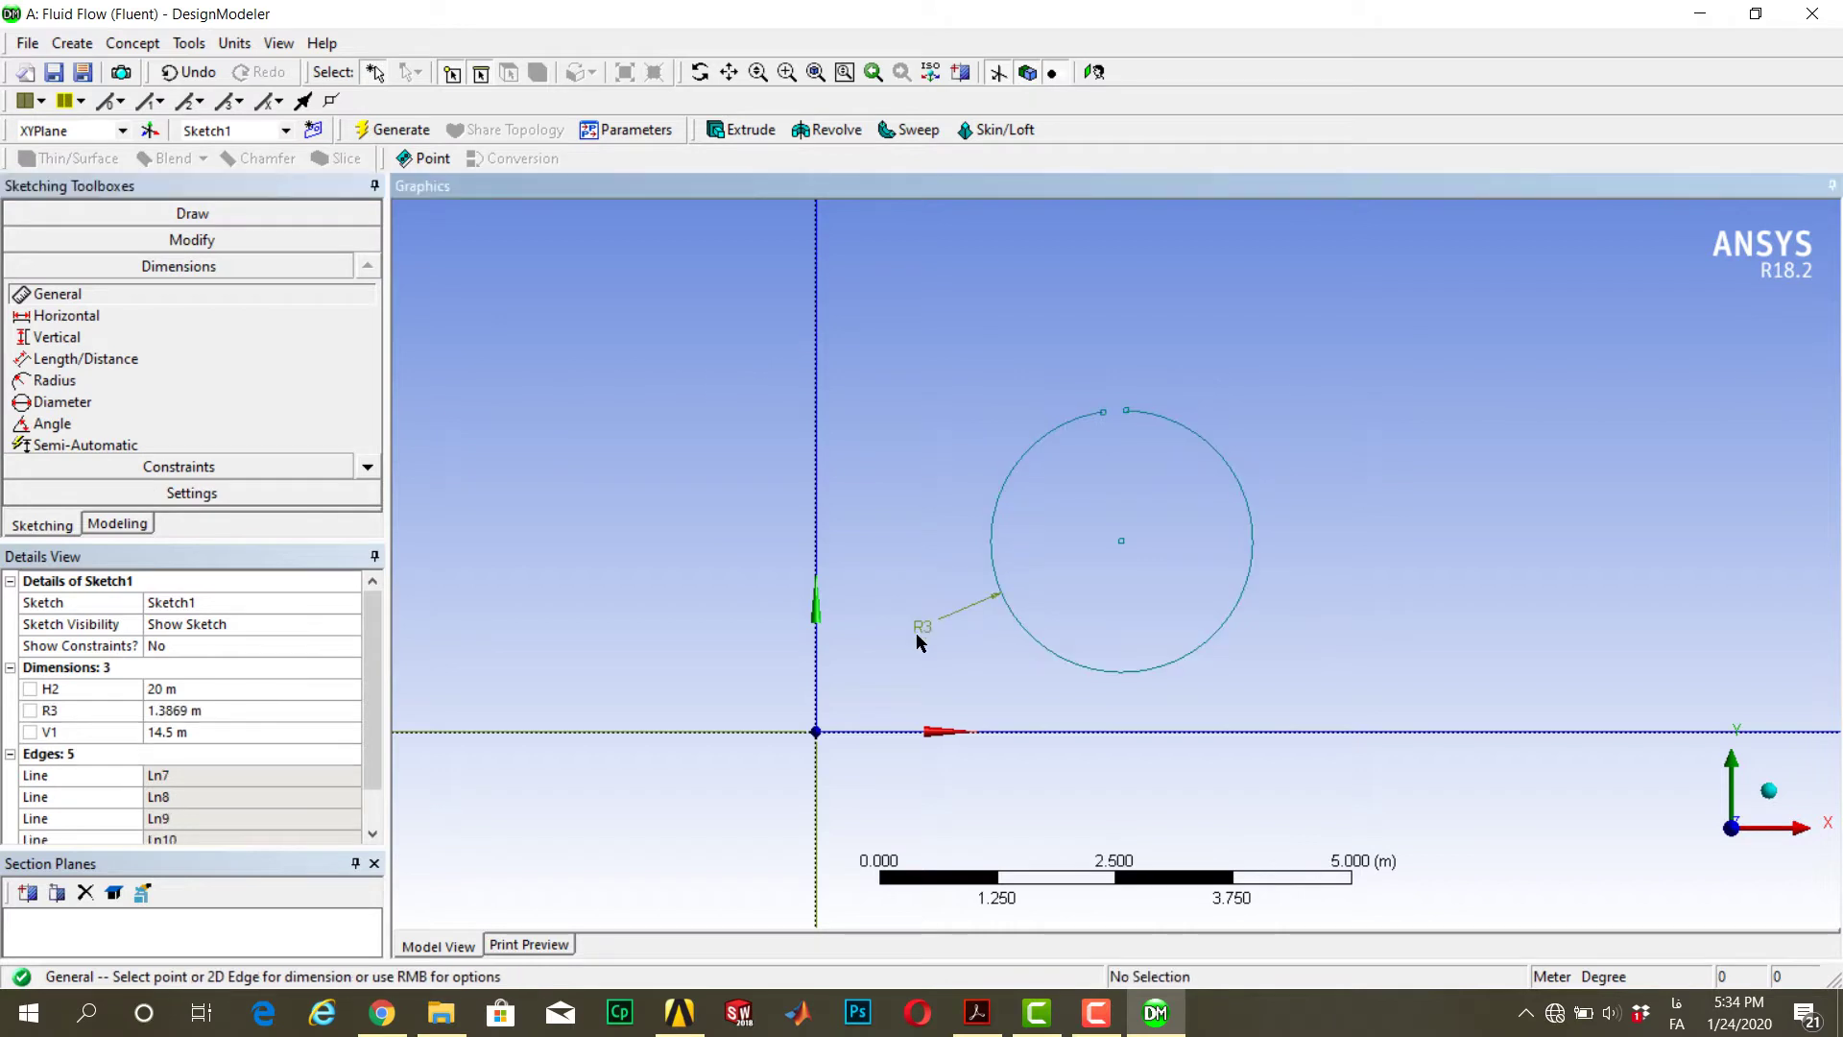
{"action": "left_click", "coordinate": [186, 710]}
{"action": "type", "text": "0.8"}
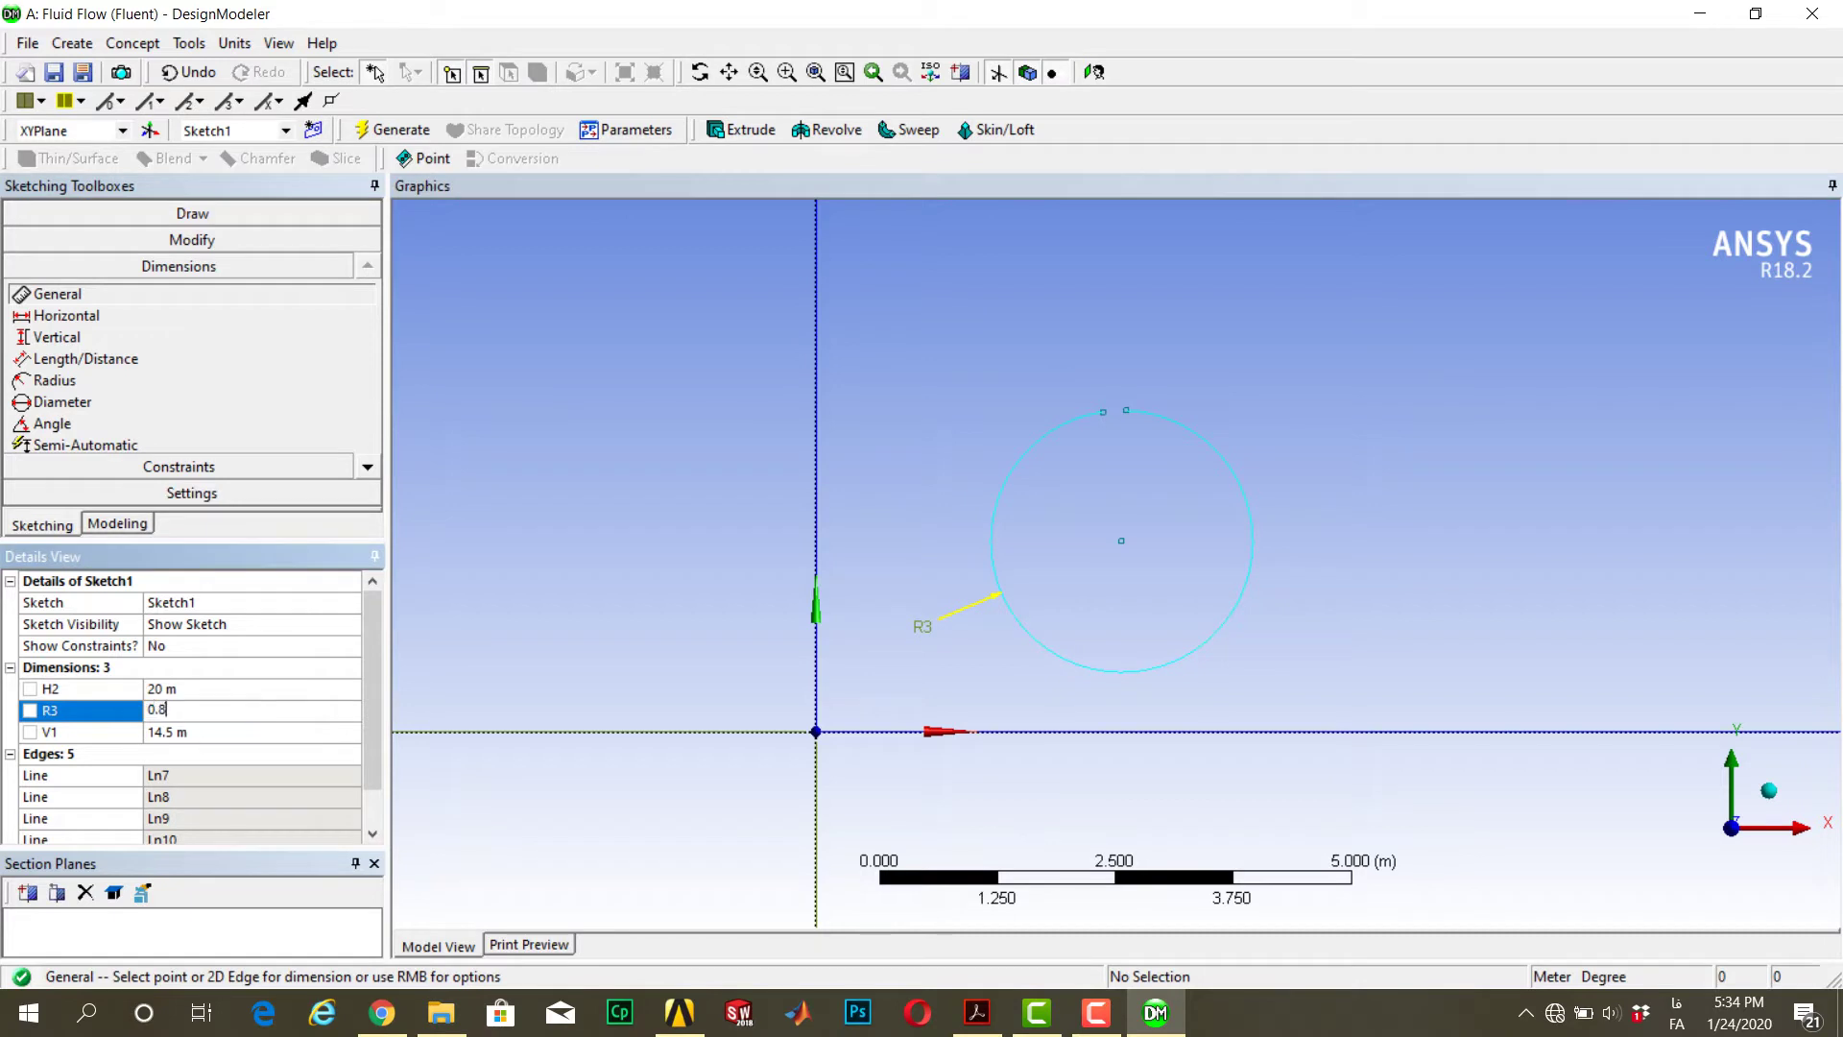
{"action": "key", "text": "Return"}
Dimension the gap between the circle's two top vertices as L4 = 0.1 m
{"action": "left_click", "coordinate": [1110, 467]}
{"action": "left_click", "coordinate": [1125, 466]}
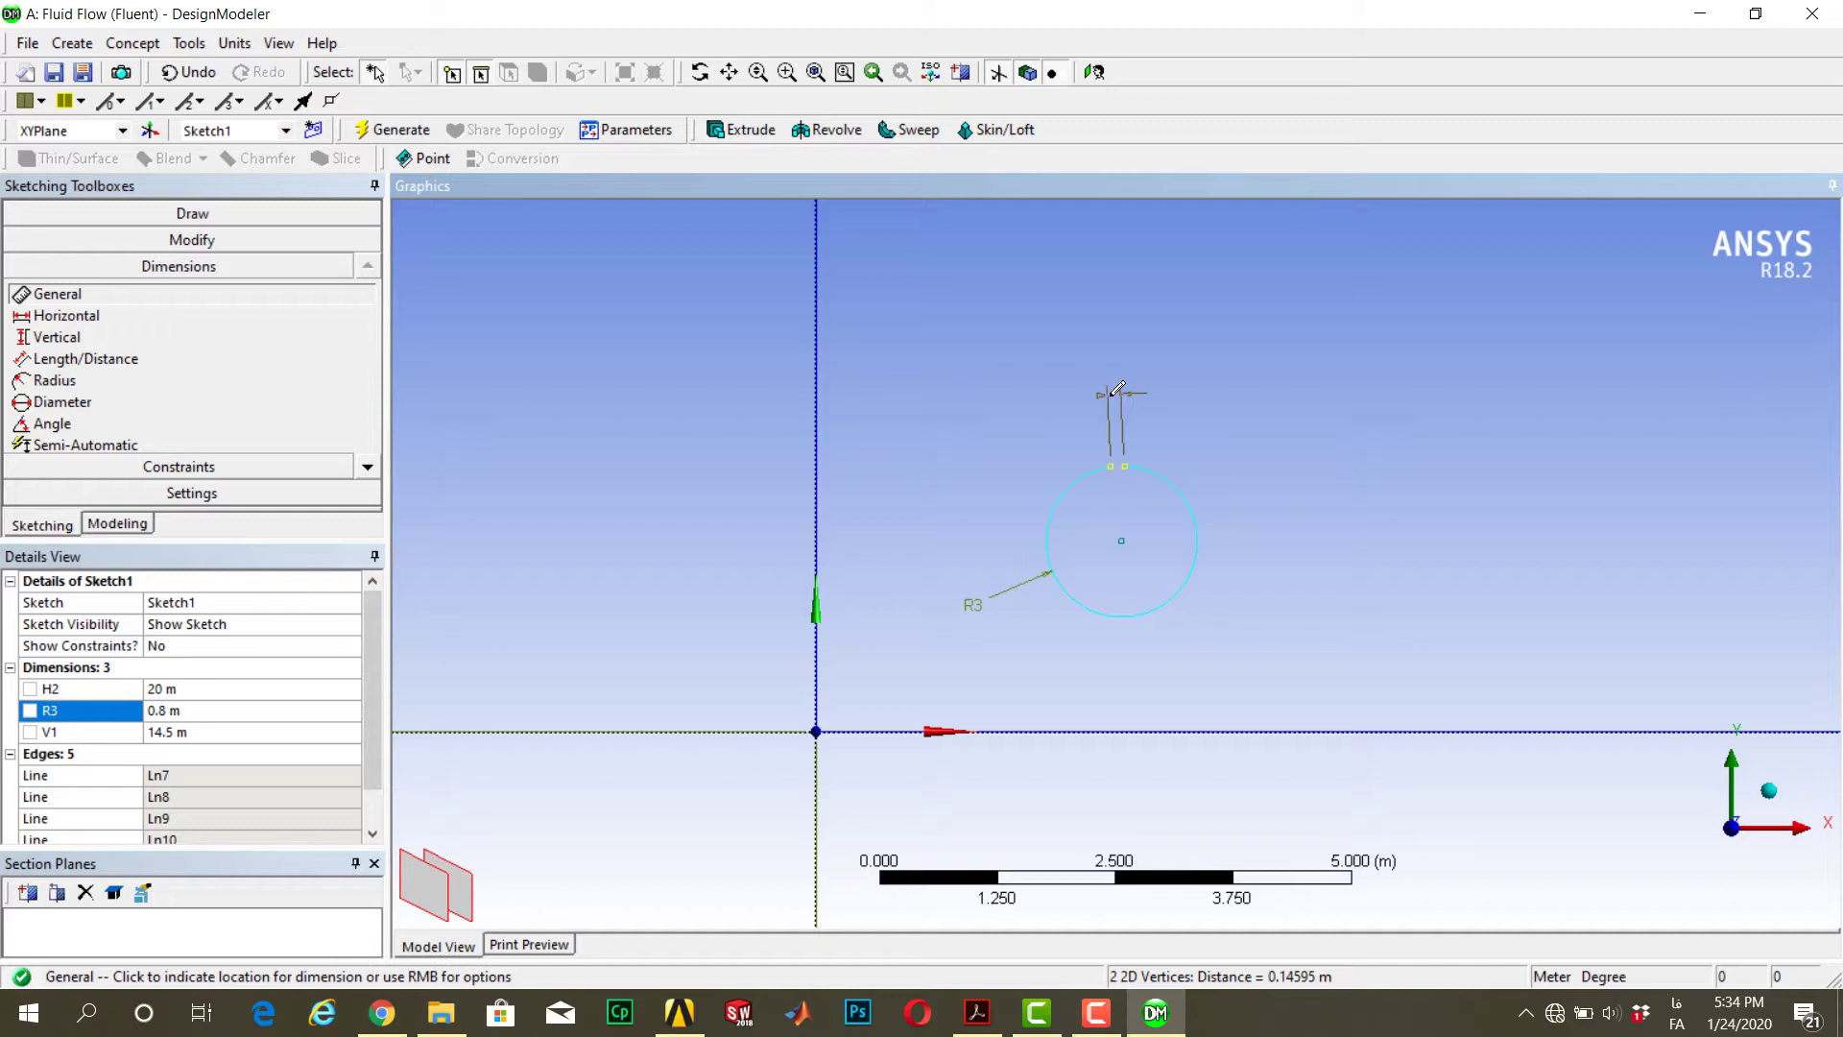
{"action": "left_click", "coordinate": [1117, 389]}
{"action": "left_click", "coordinate": [218, 711]}
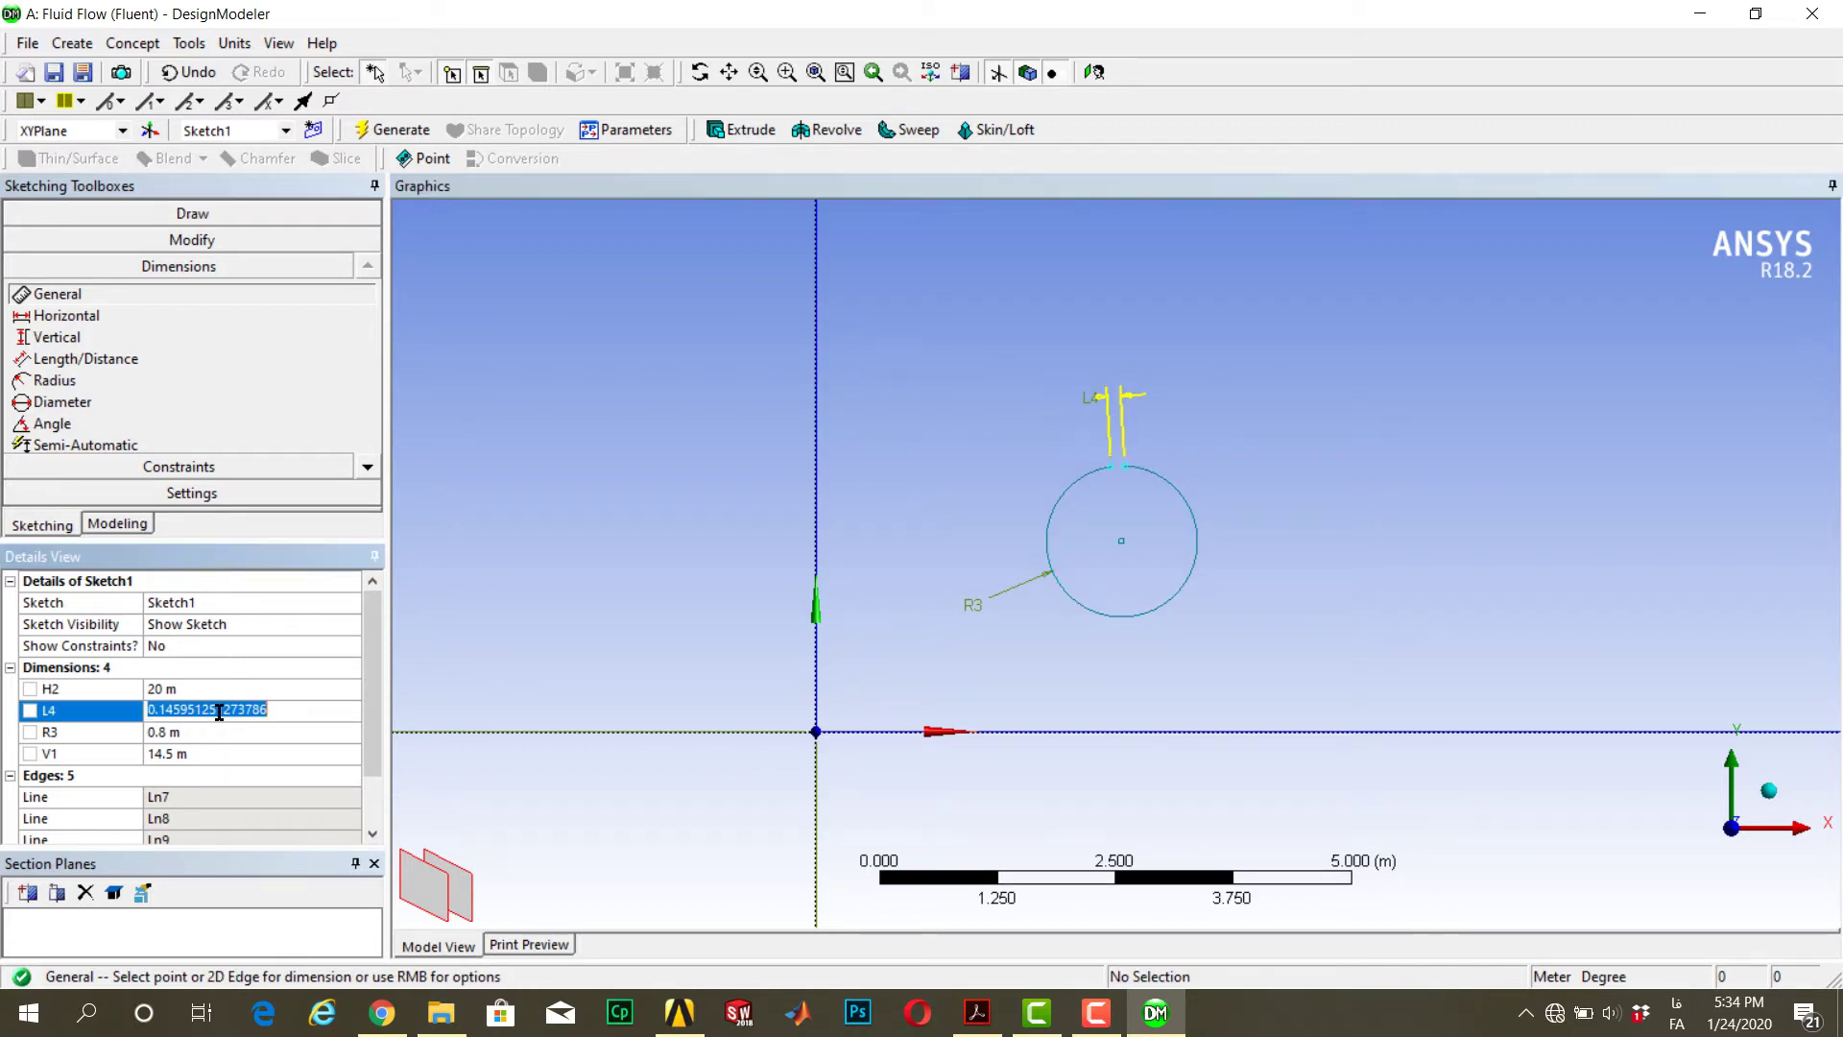
{"action": "type", "text": "0.1"}
{"action": "key", "text": "Return"}
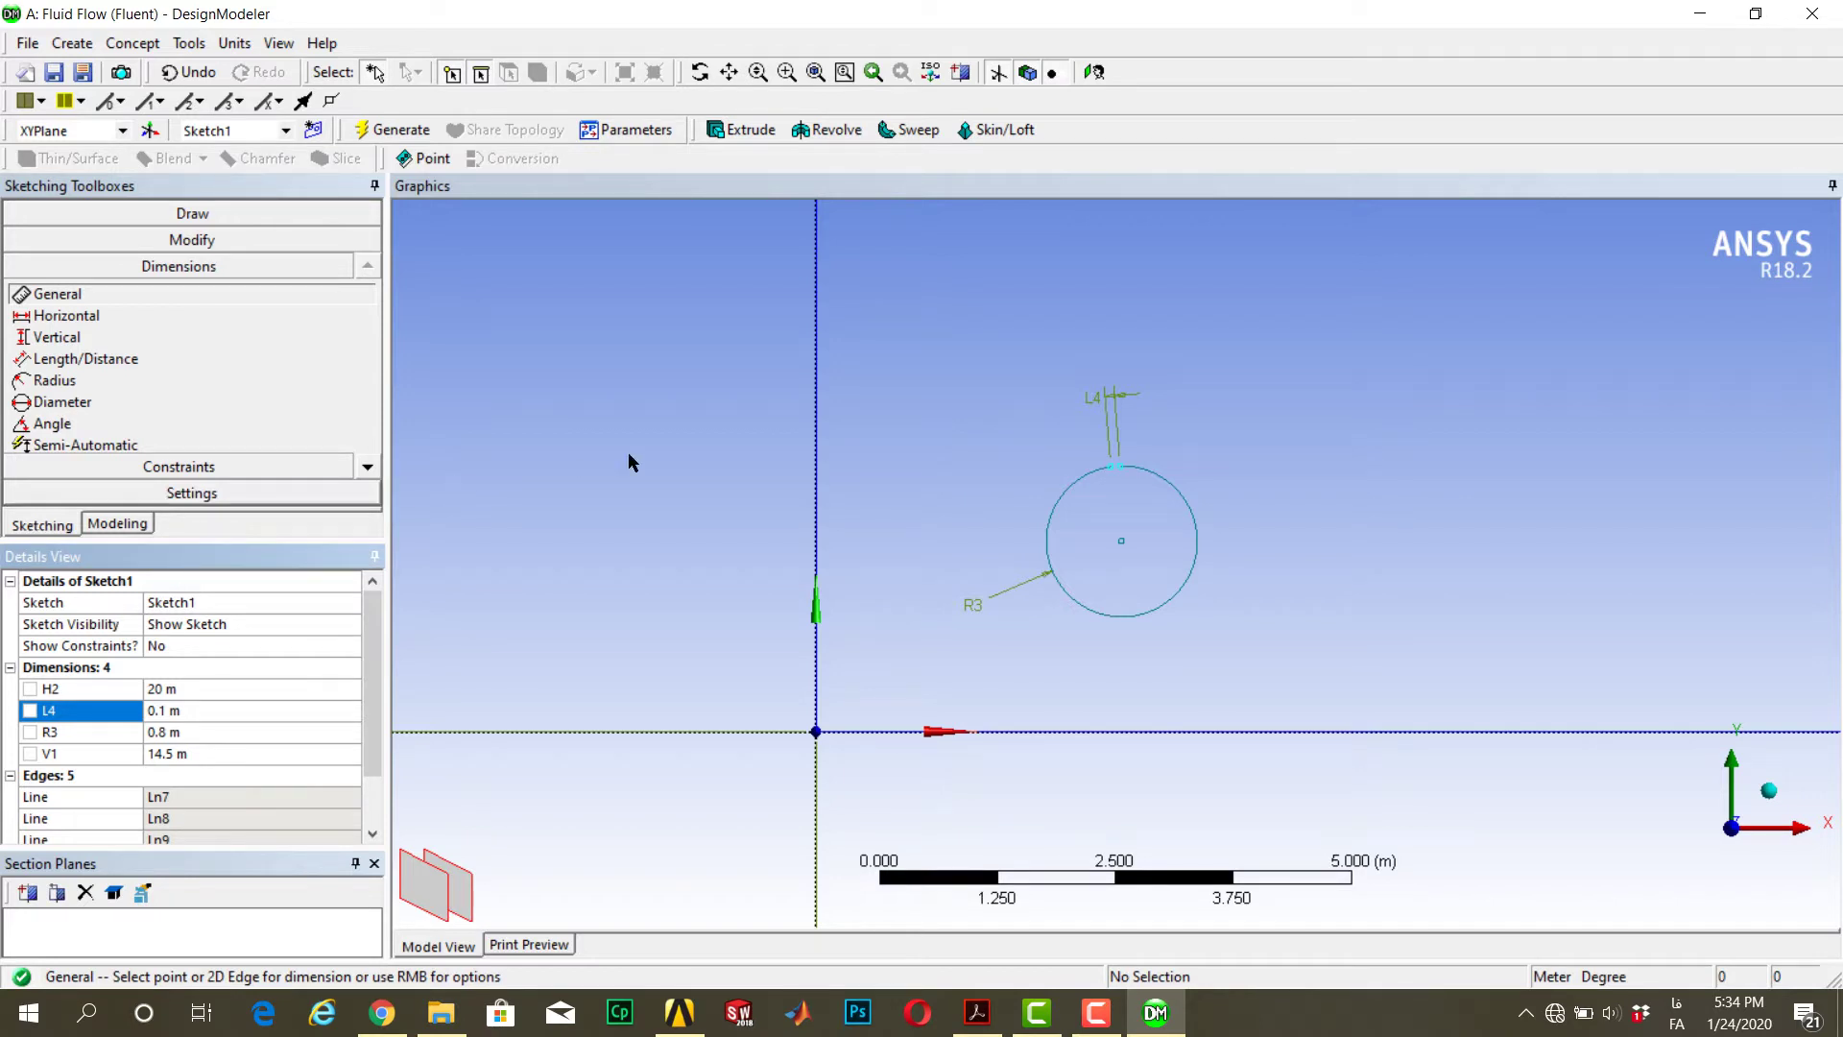
{"action": "left_click", "coordinate": [221, 214]}
Draw a line upward from the circle's centre
{"action": "left_click", "coordinate": [94, 242]}
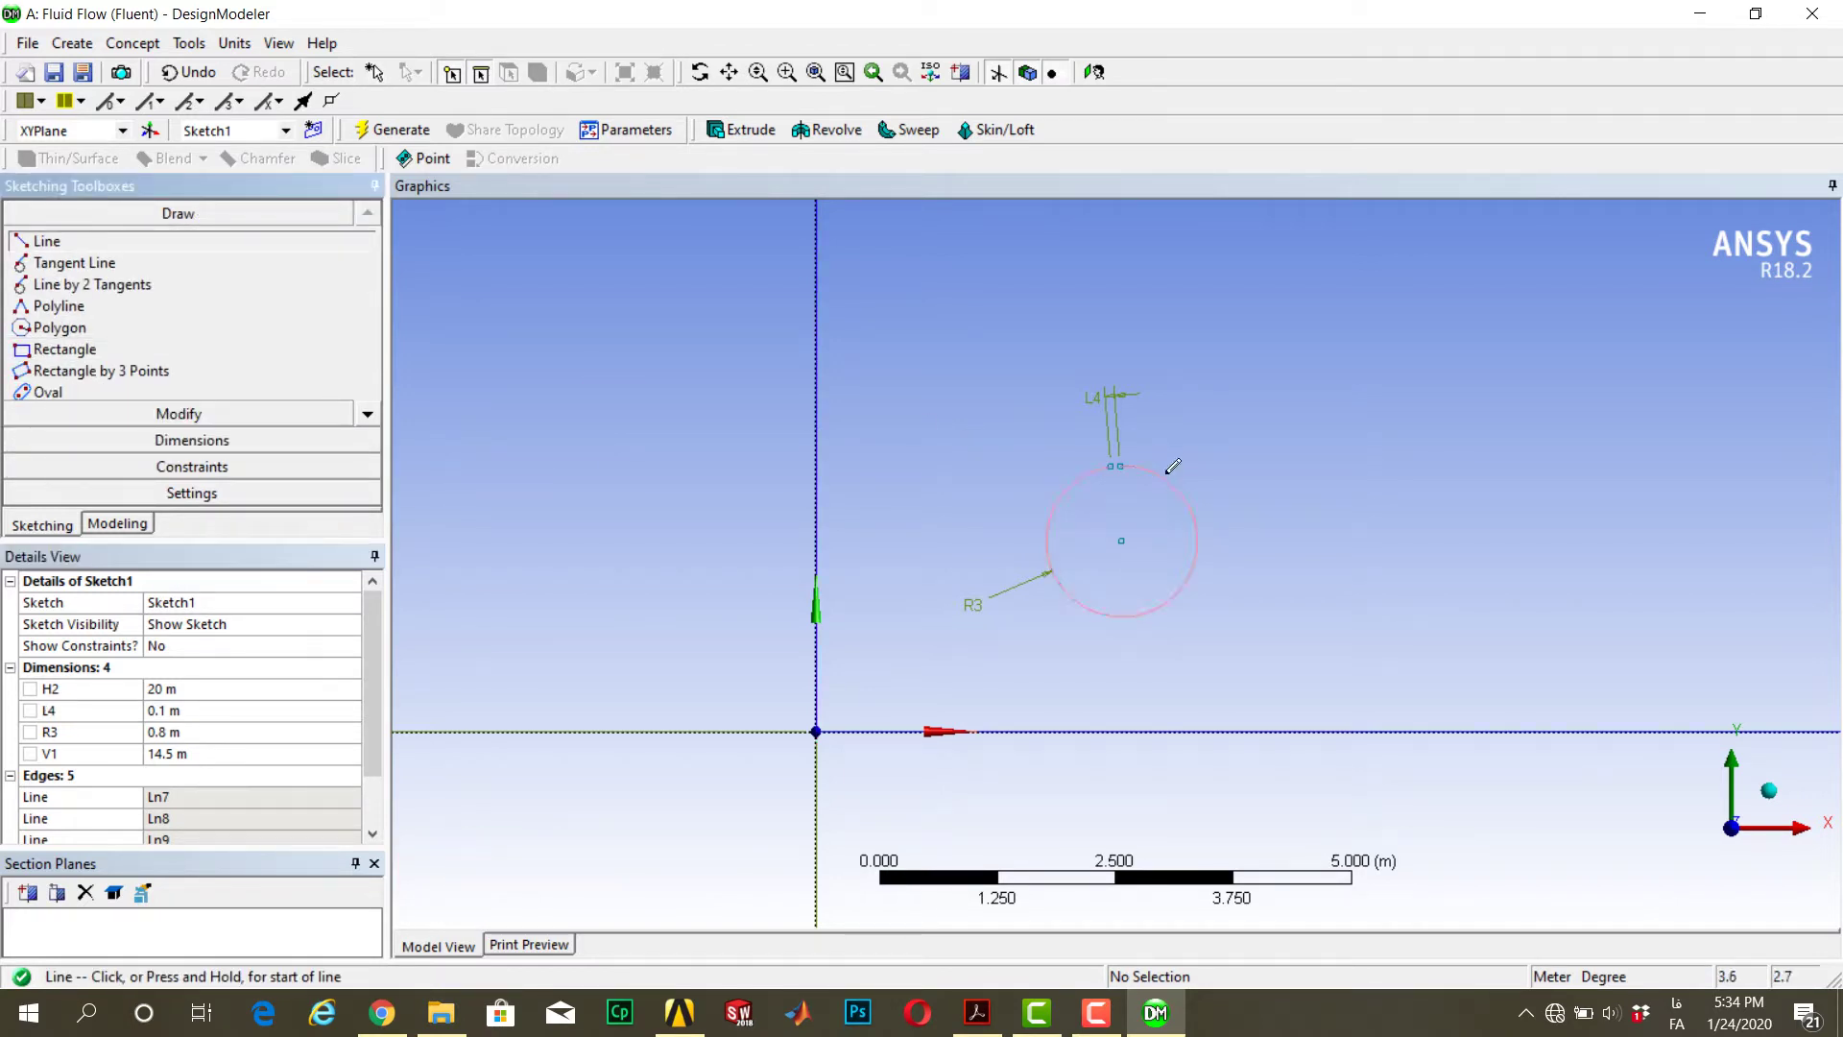
{"action": "scroll", "coordinate": [1127, 367], "scroll_direction": "up", "scroll_amount": 3}
{"action": "left_click", "coordinate": [1115, 713]}
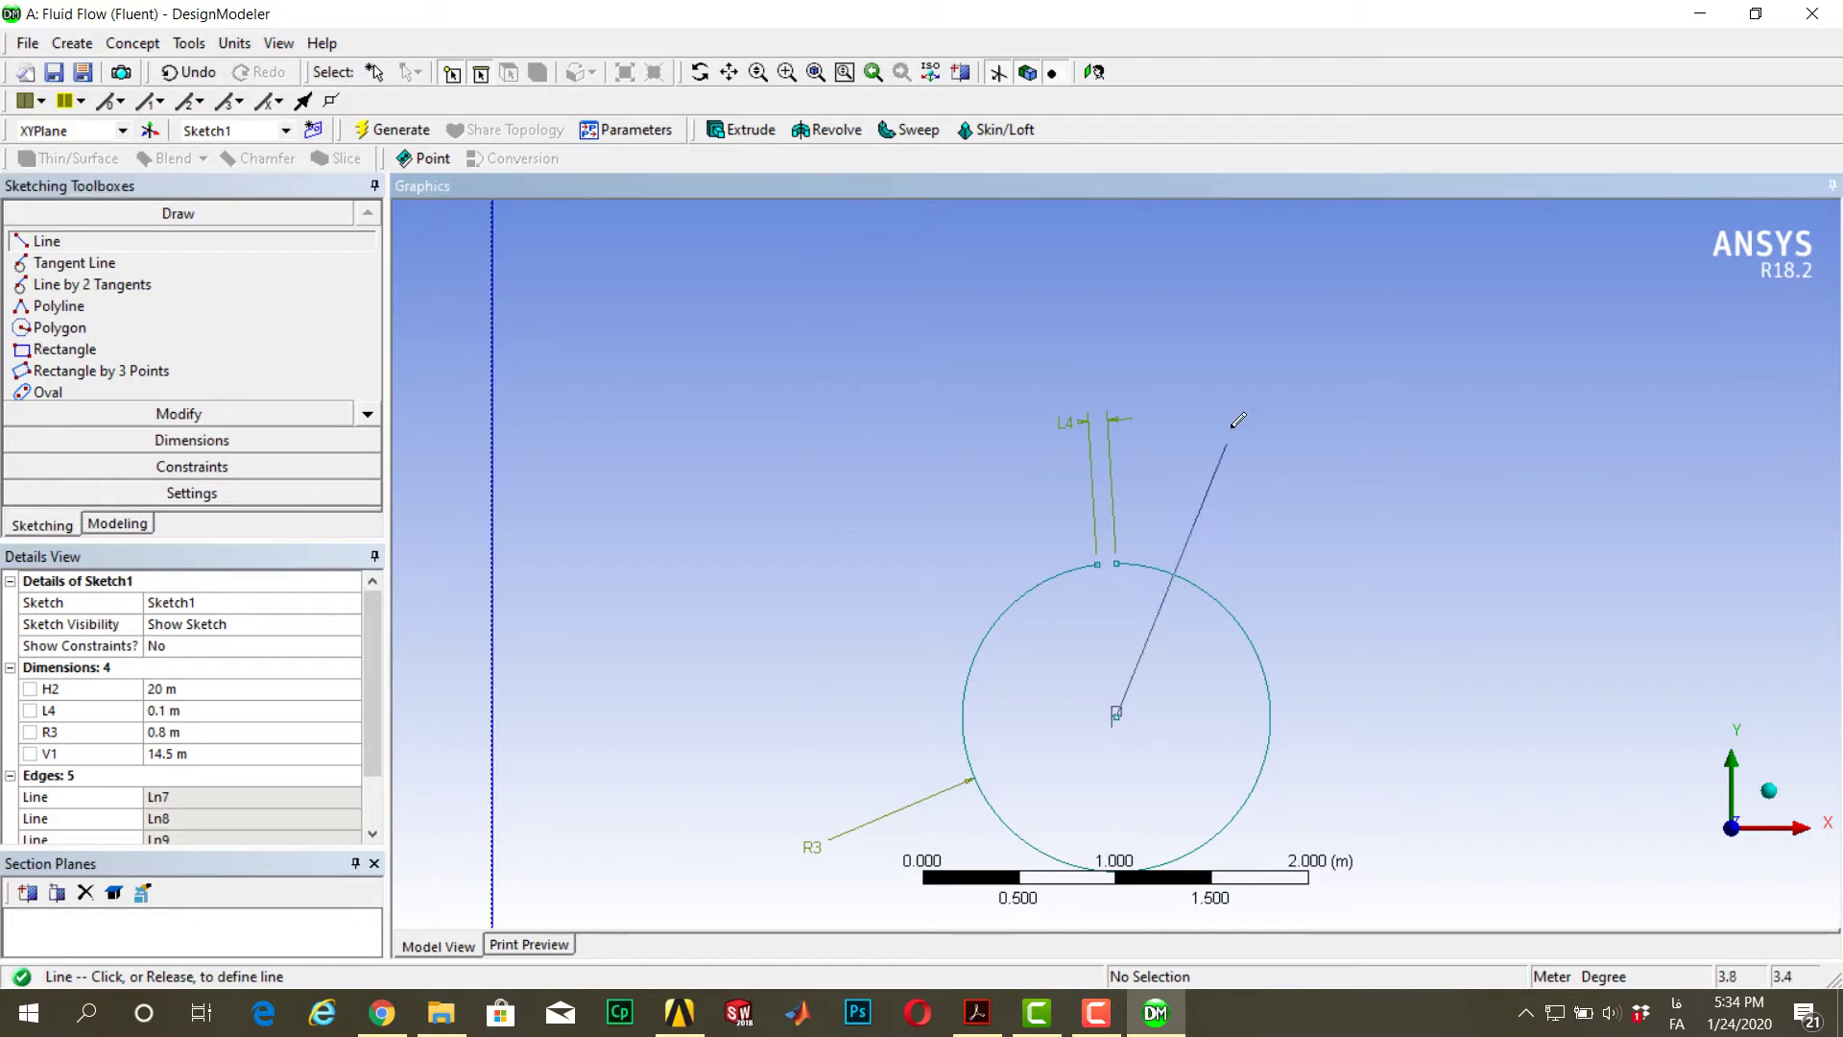
{"action": "left_click", "coordinate": [1214, 371]}
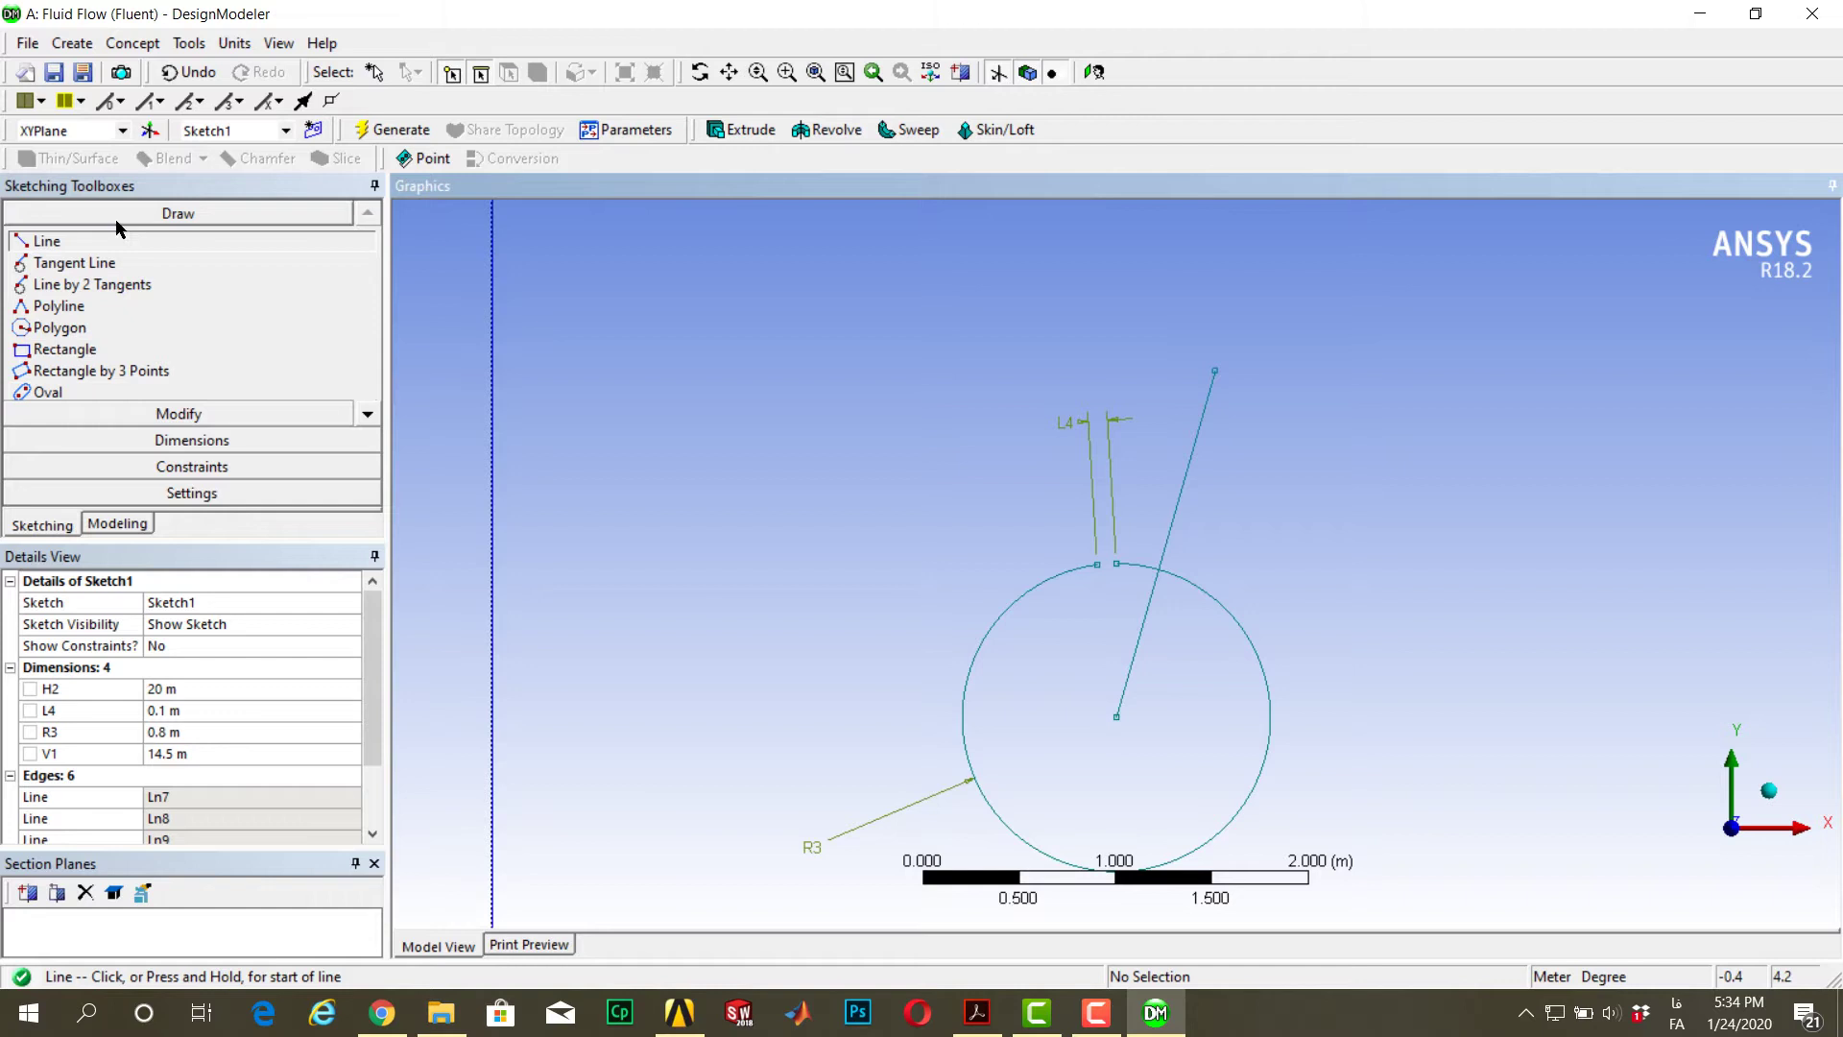
Make the two gap vertices symmetric about the new line
{"action": "left_click", "coordinate": [189, 467]}
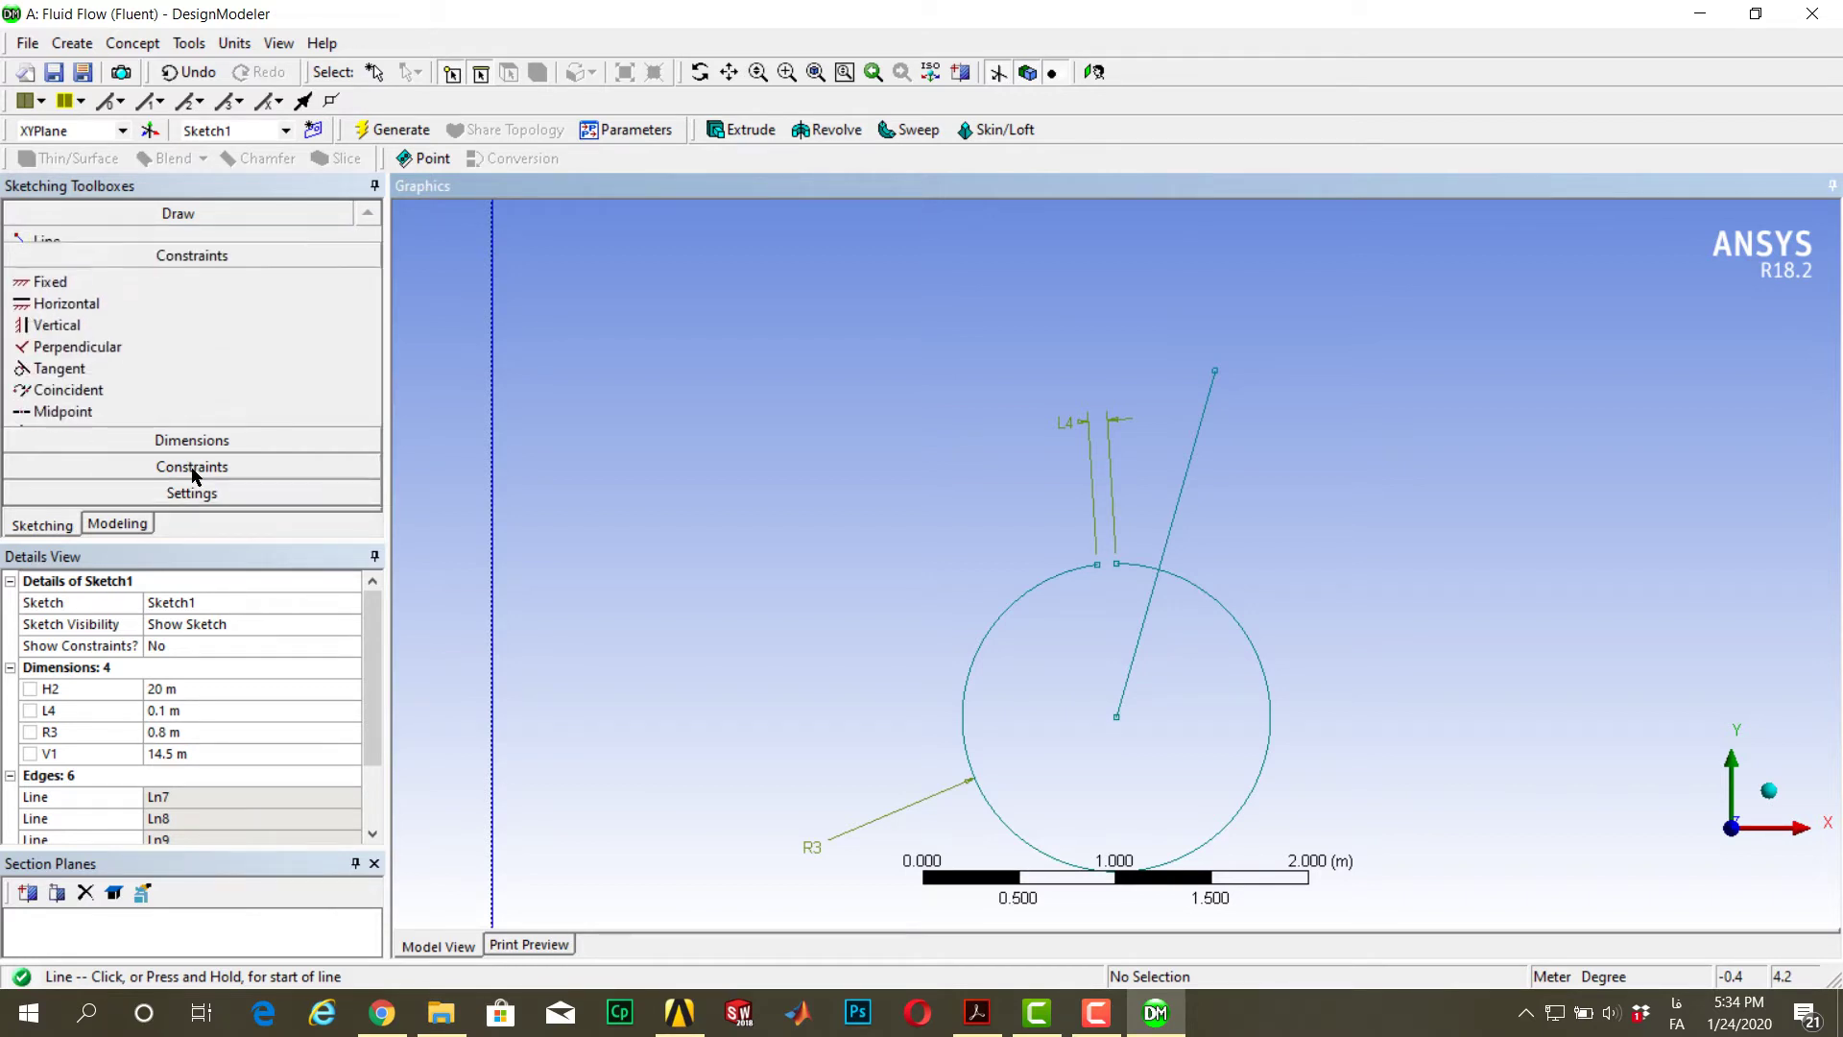
{"action": "left_click", "coordinate": [76, 470]}
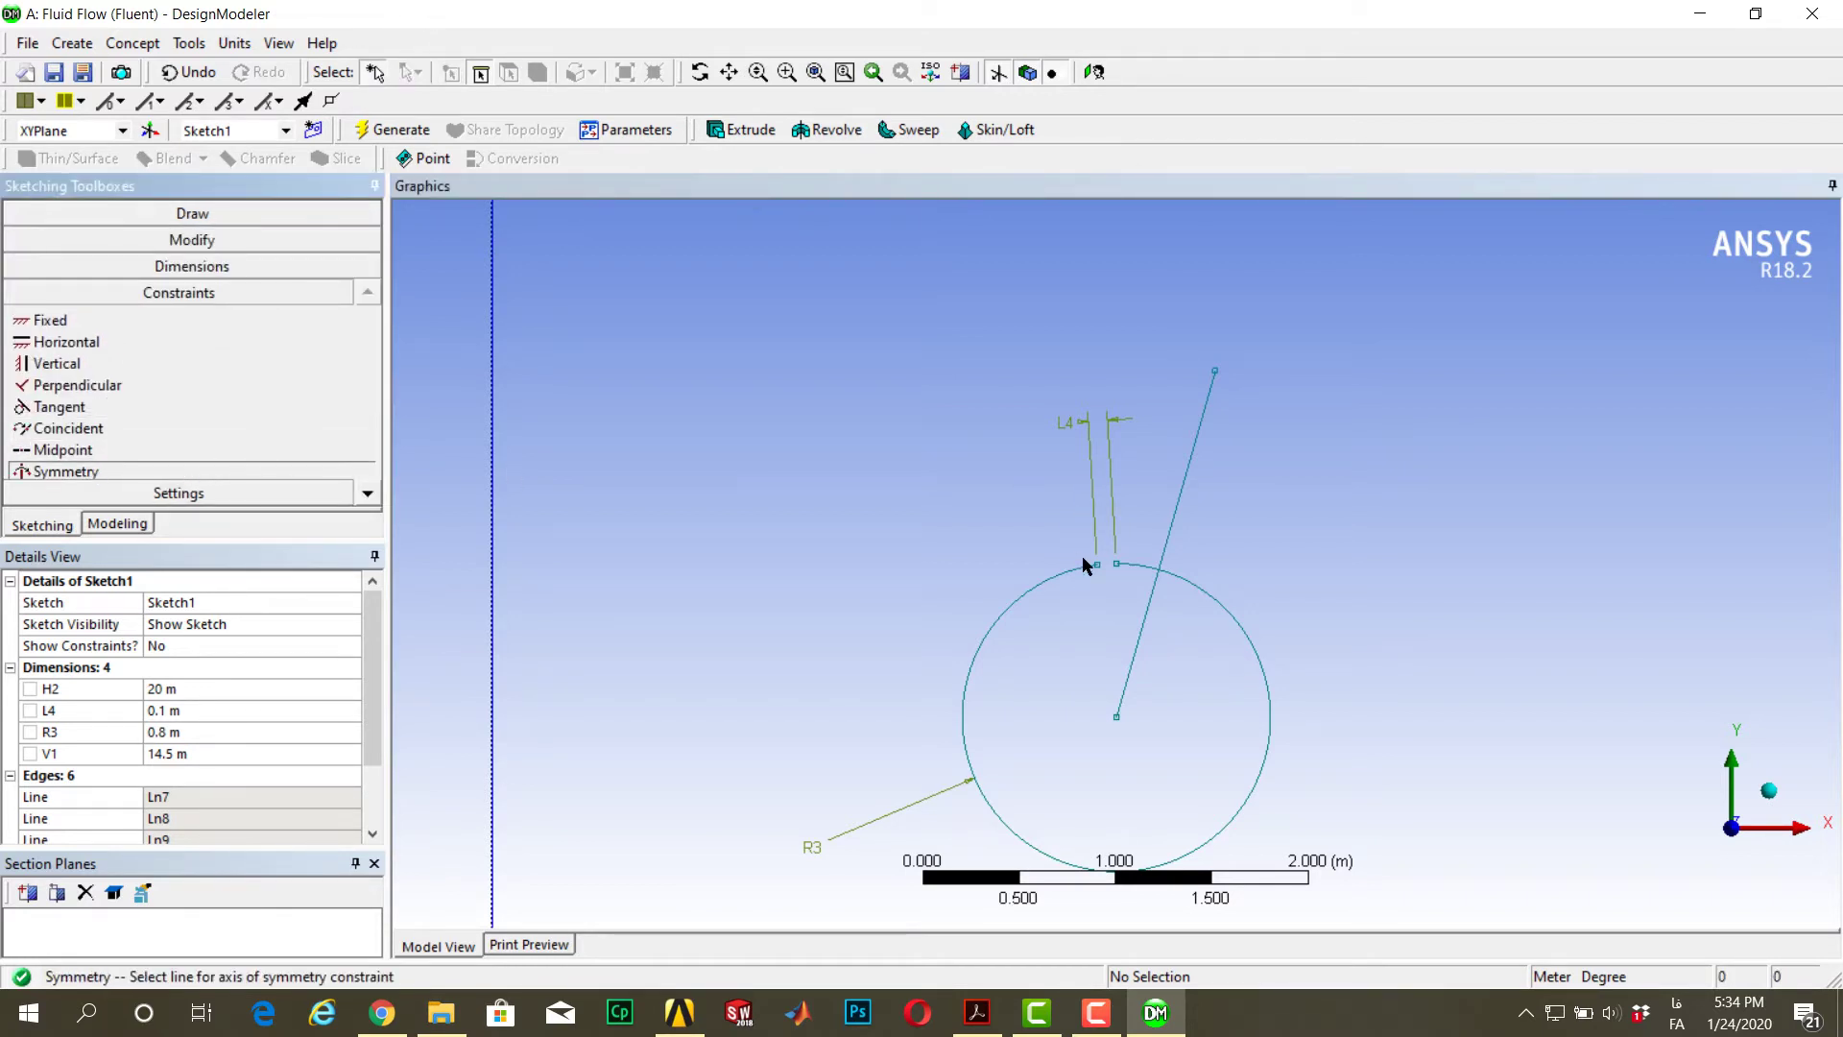
{"action": "left_click", "coordinate": [1148, 607]}
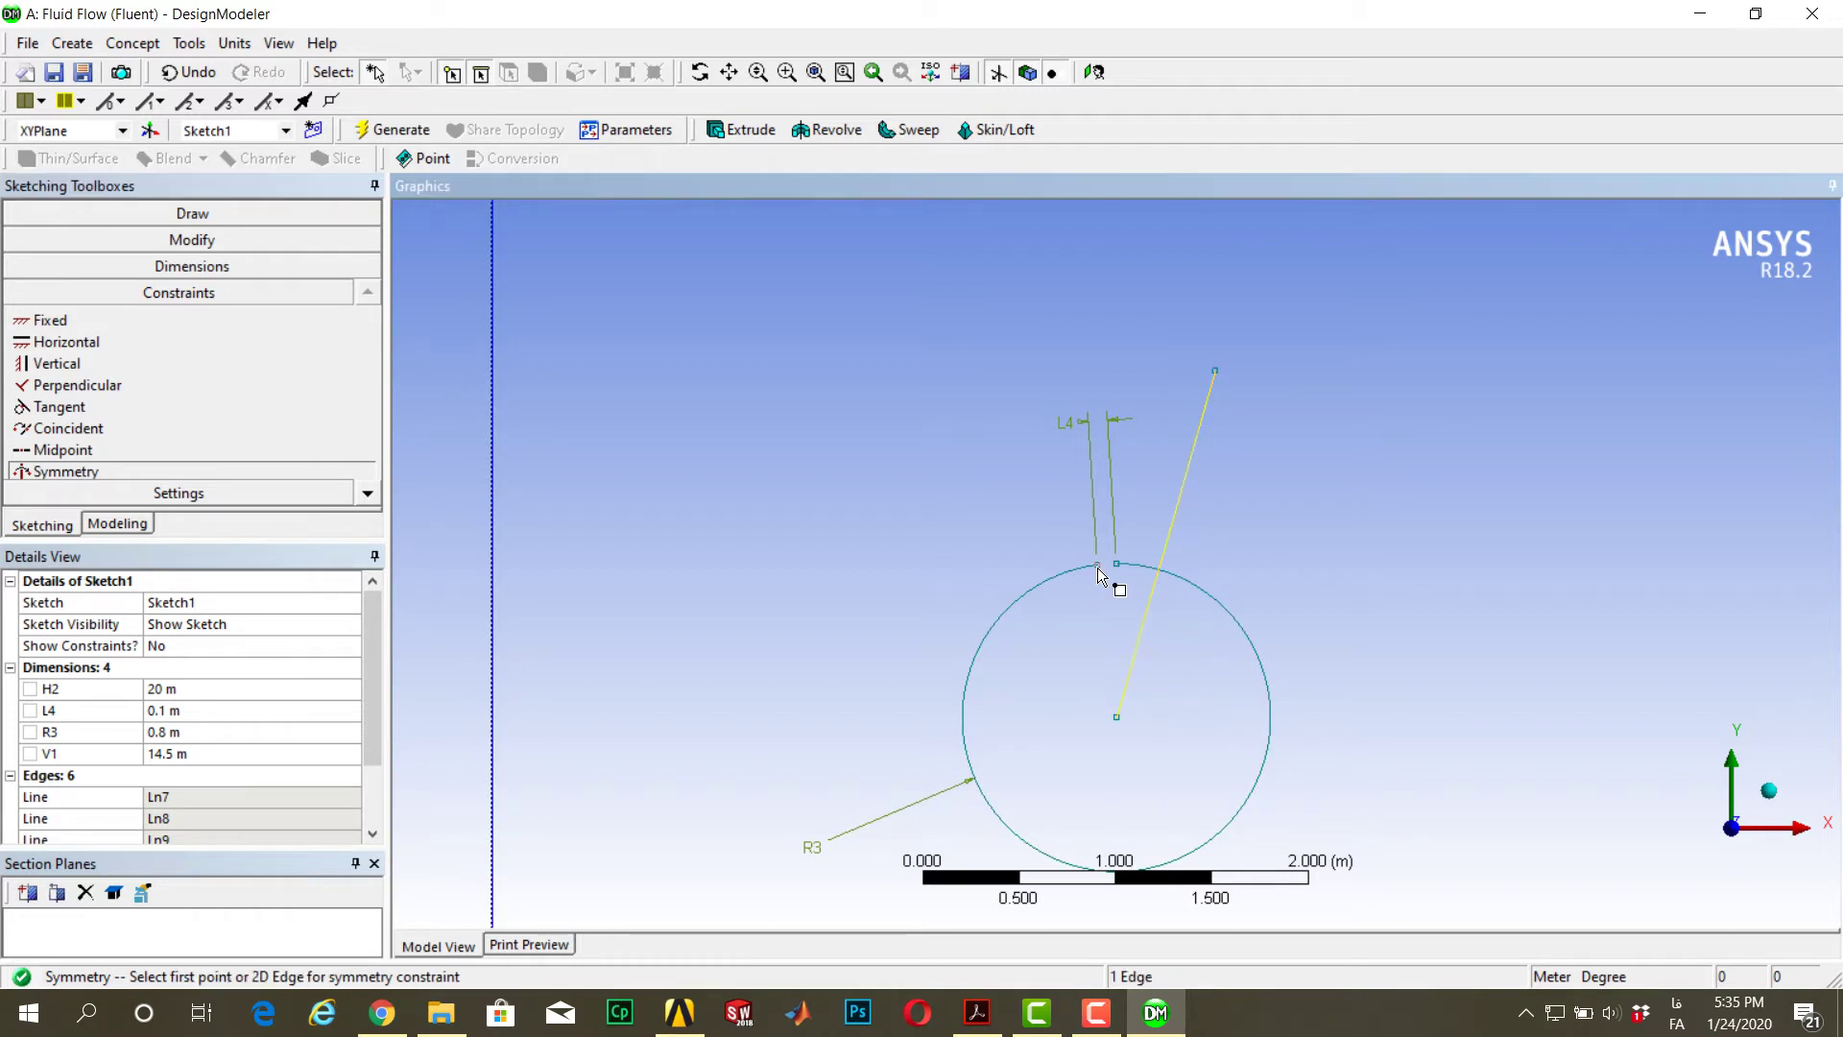
{"action": "left_click", "coordinate": [1098, 567]}
{"action": "left_click", "coordinate": [1114, 567]}
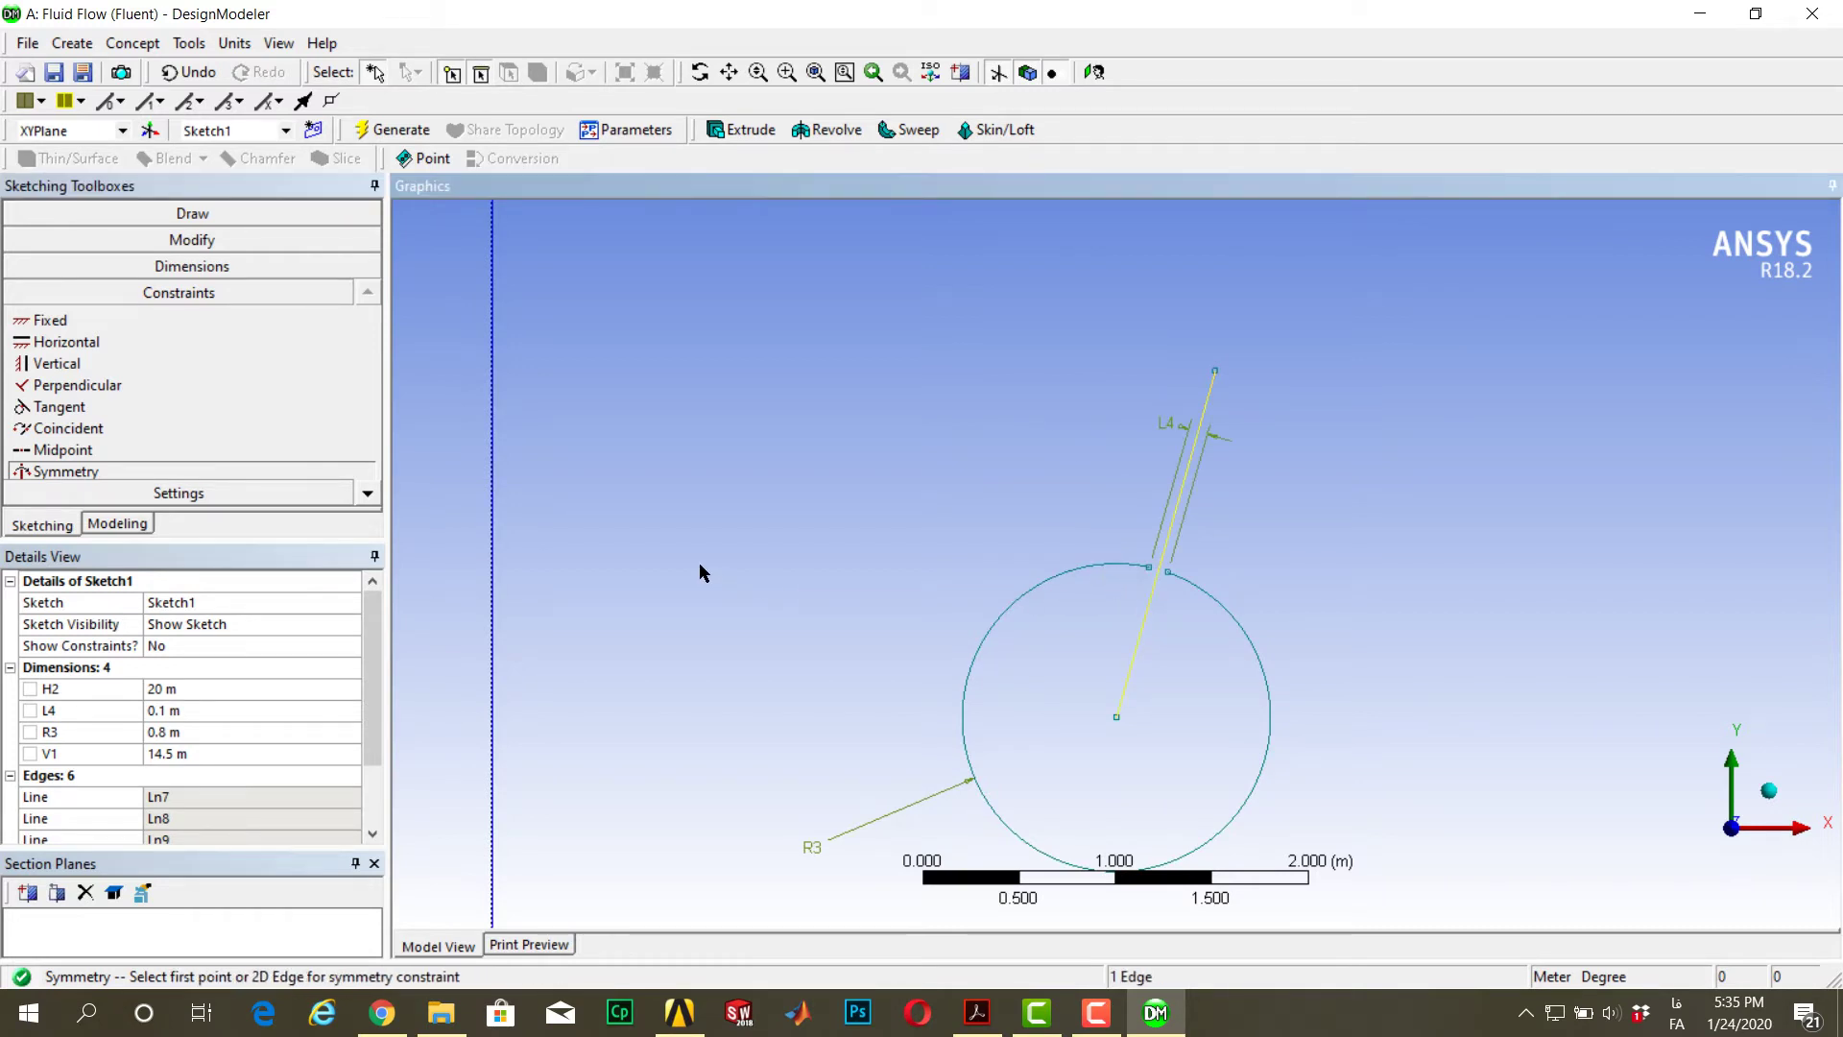
{"action": "left_click", "coordinate": [415, 451]}
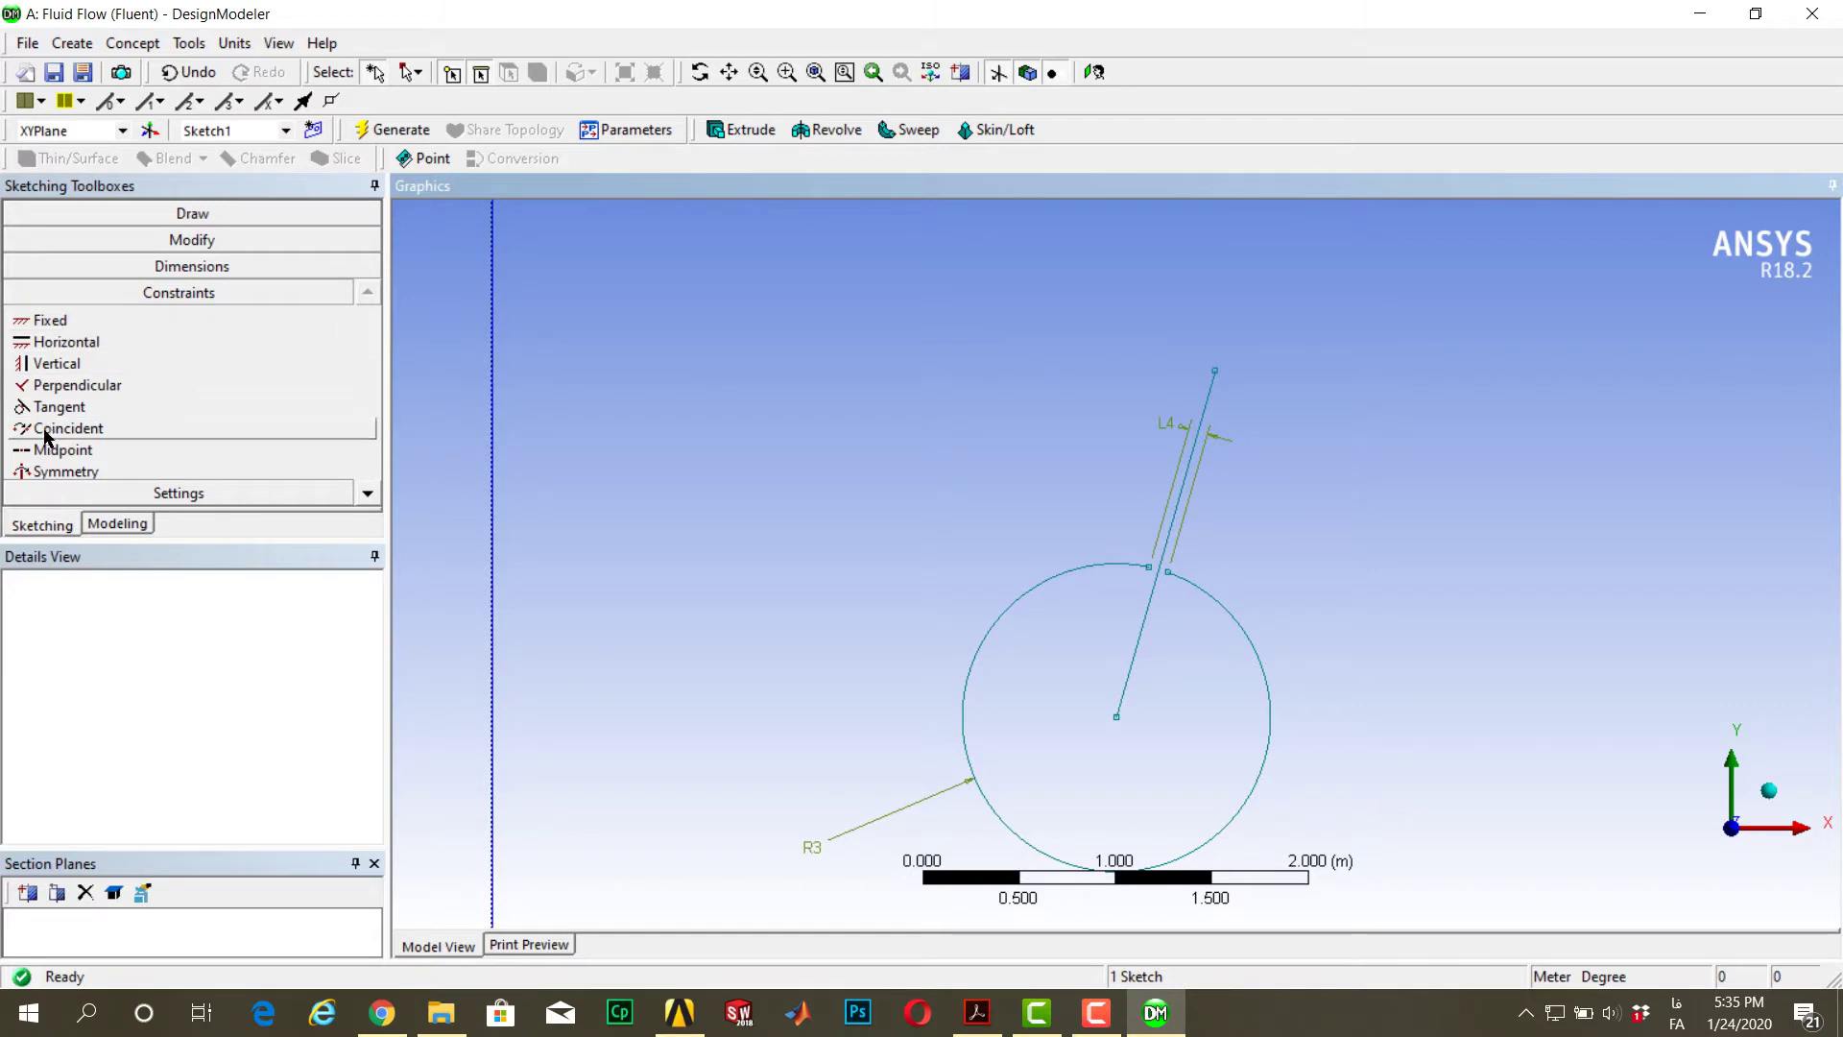
Constrain the centre line to be vertical
{"action": "left_click", "coordinate": [368, 493]}
{"action": "left_click", "coordinate": [367, 492]}
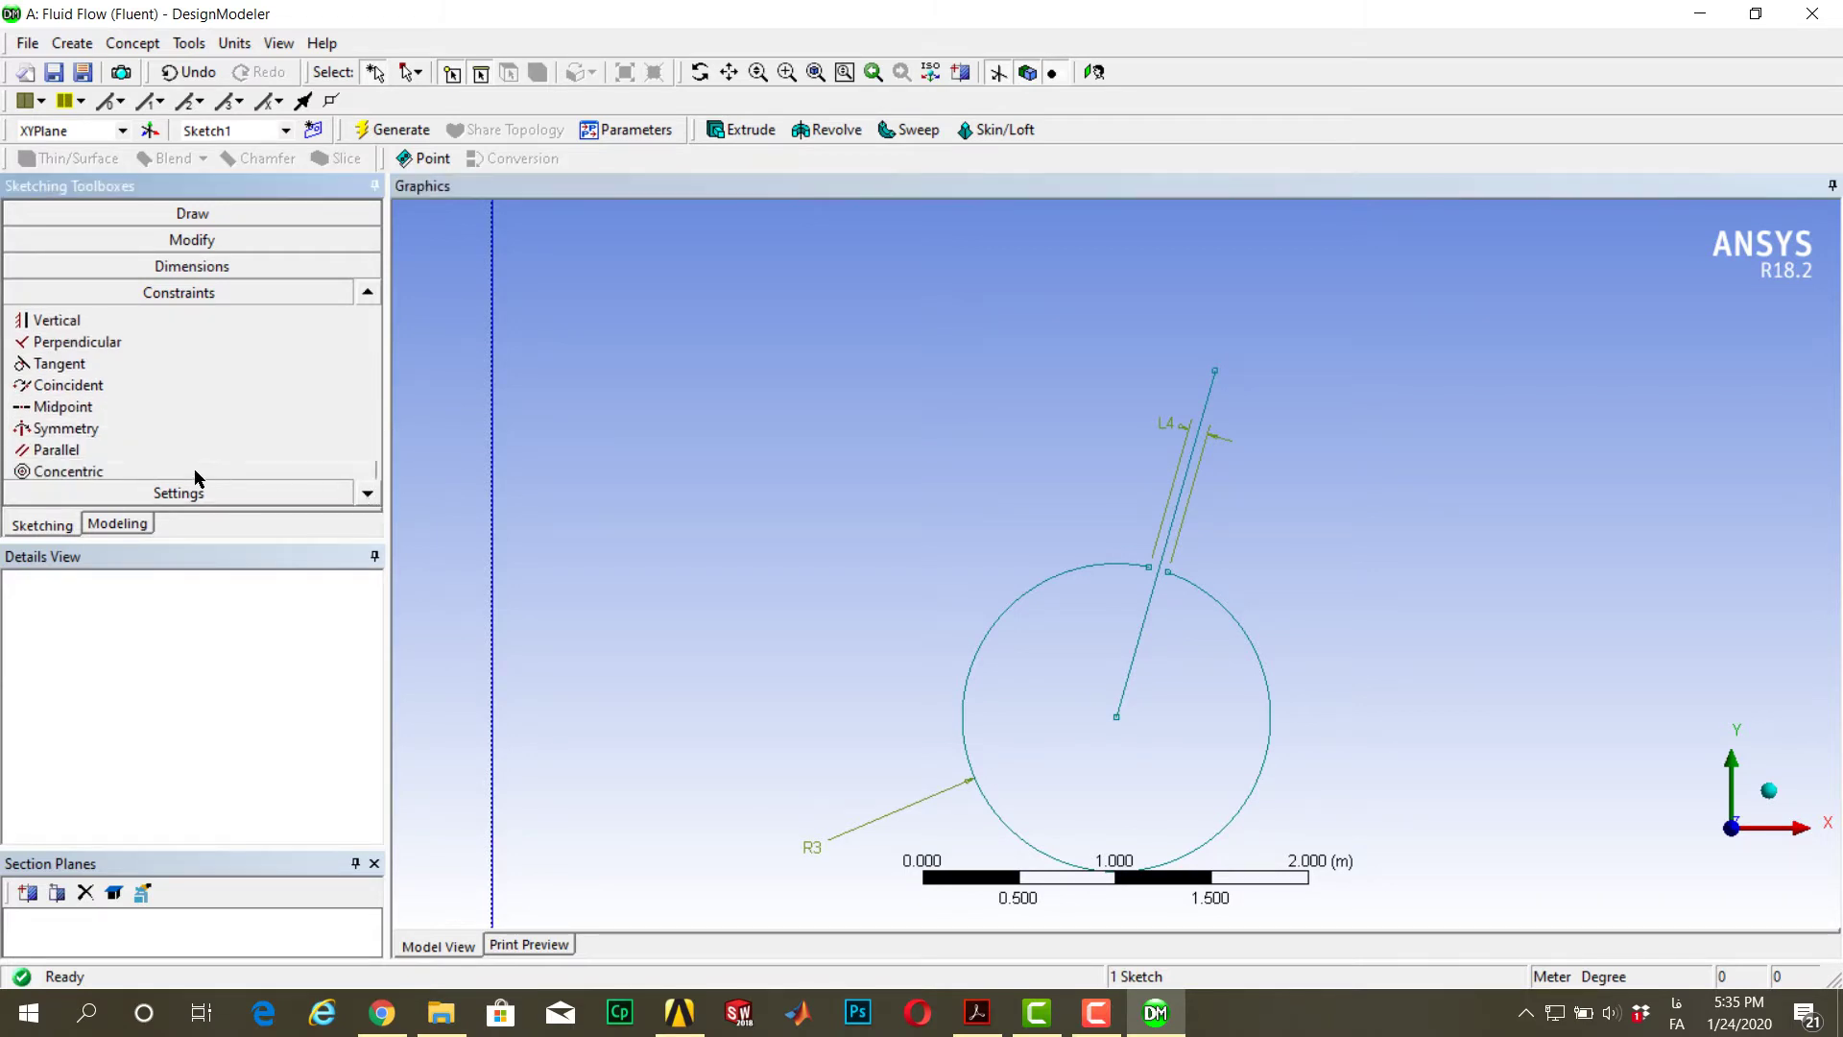
{"action": "left_click", "coordinate": [58, 320]}
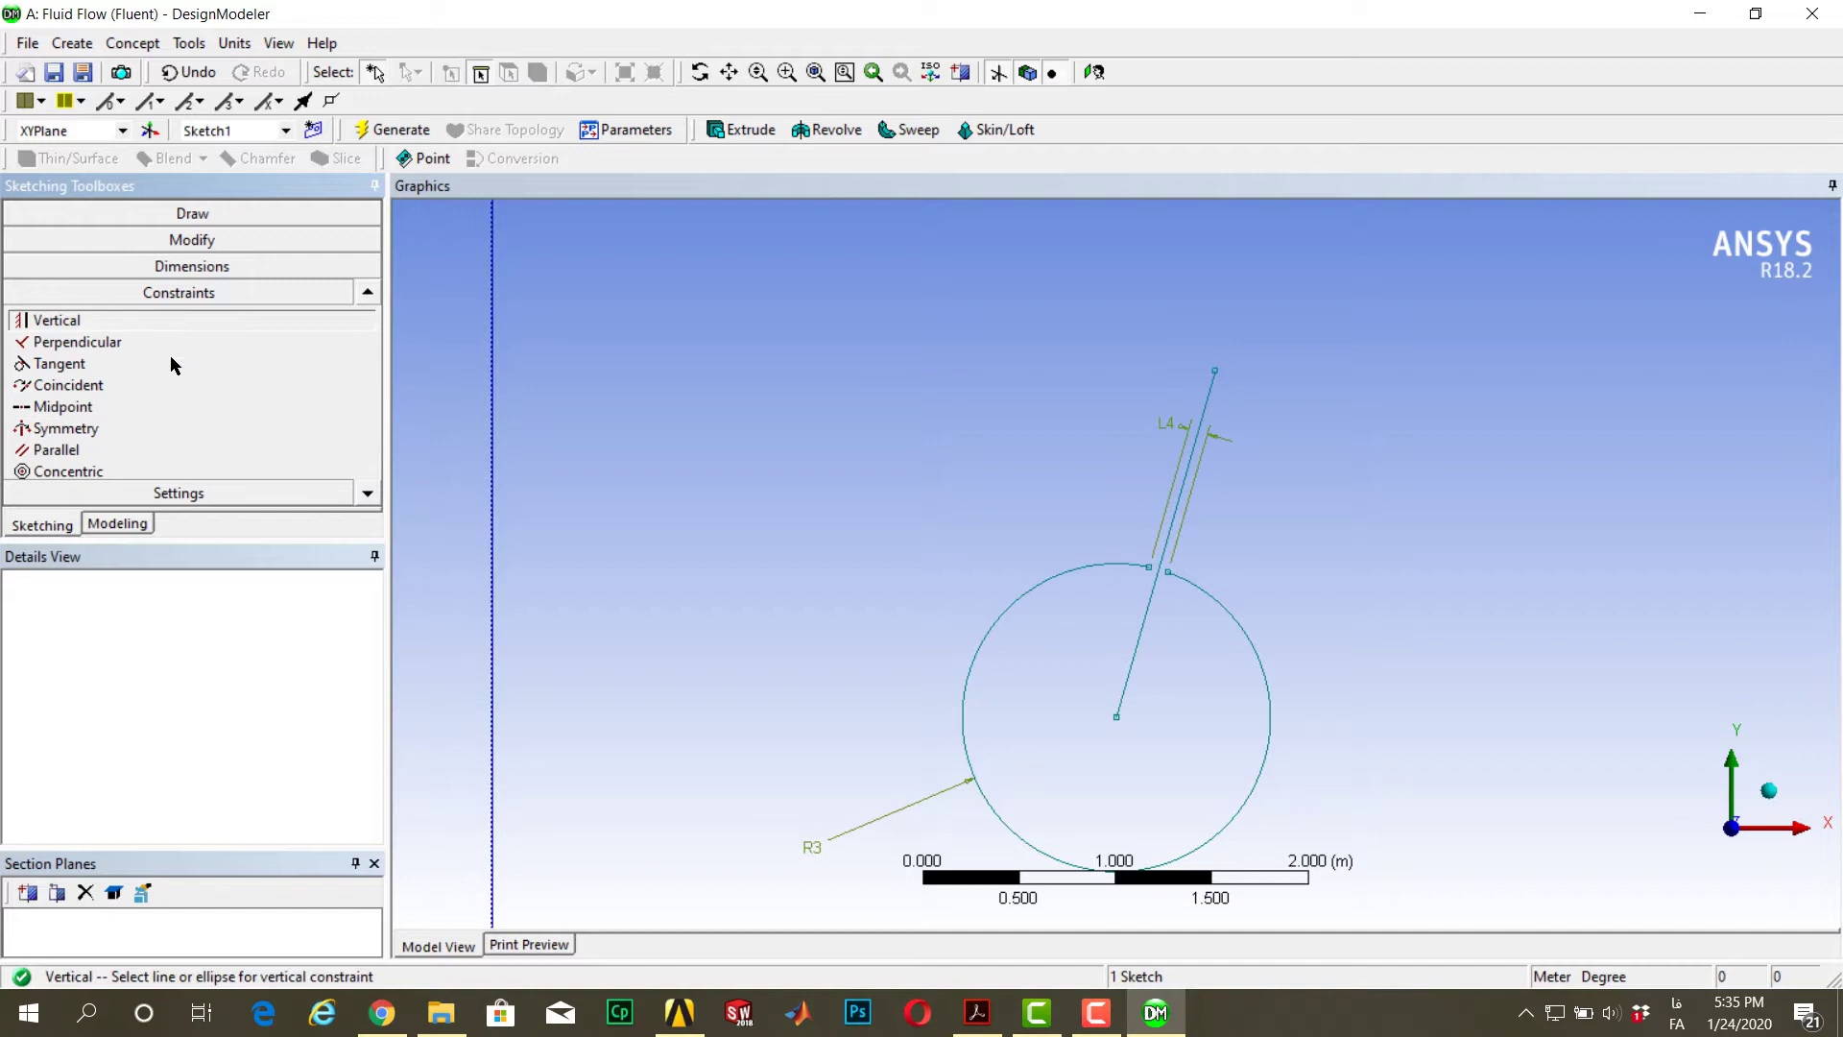
{"action": "left_click", "coordinate": [1152, 639]}
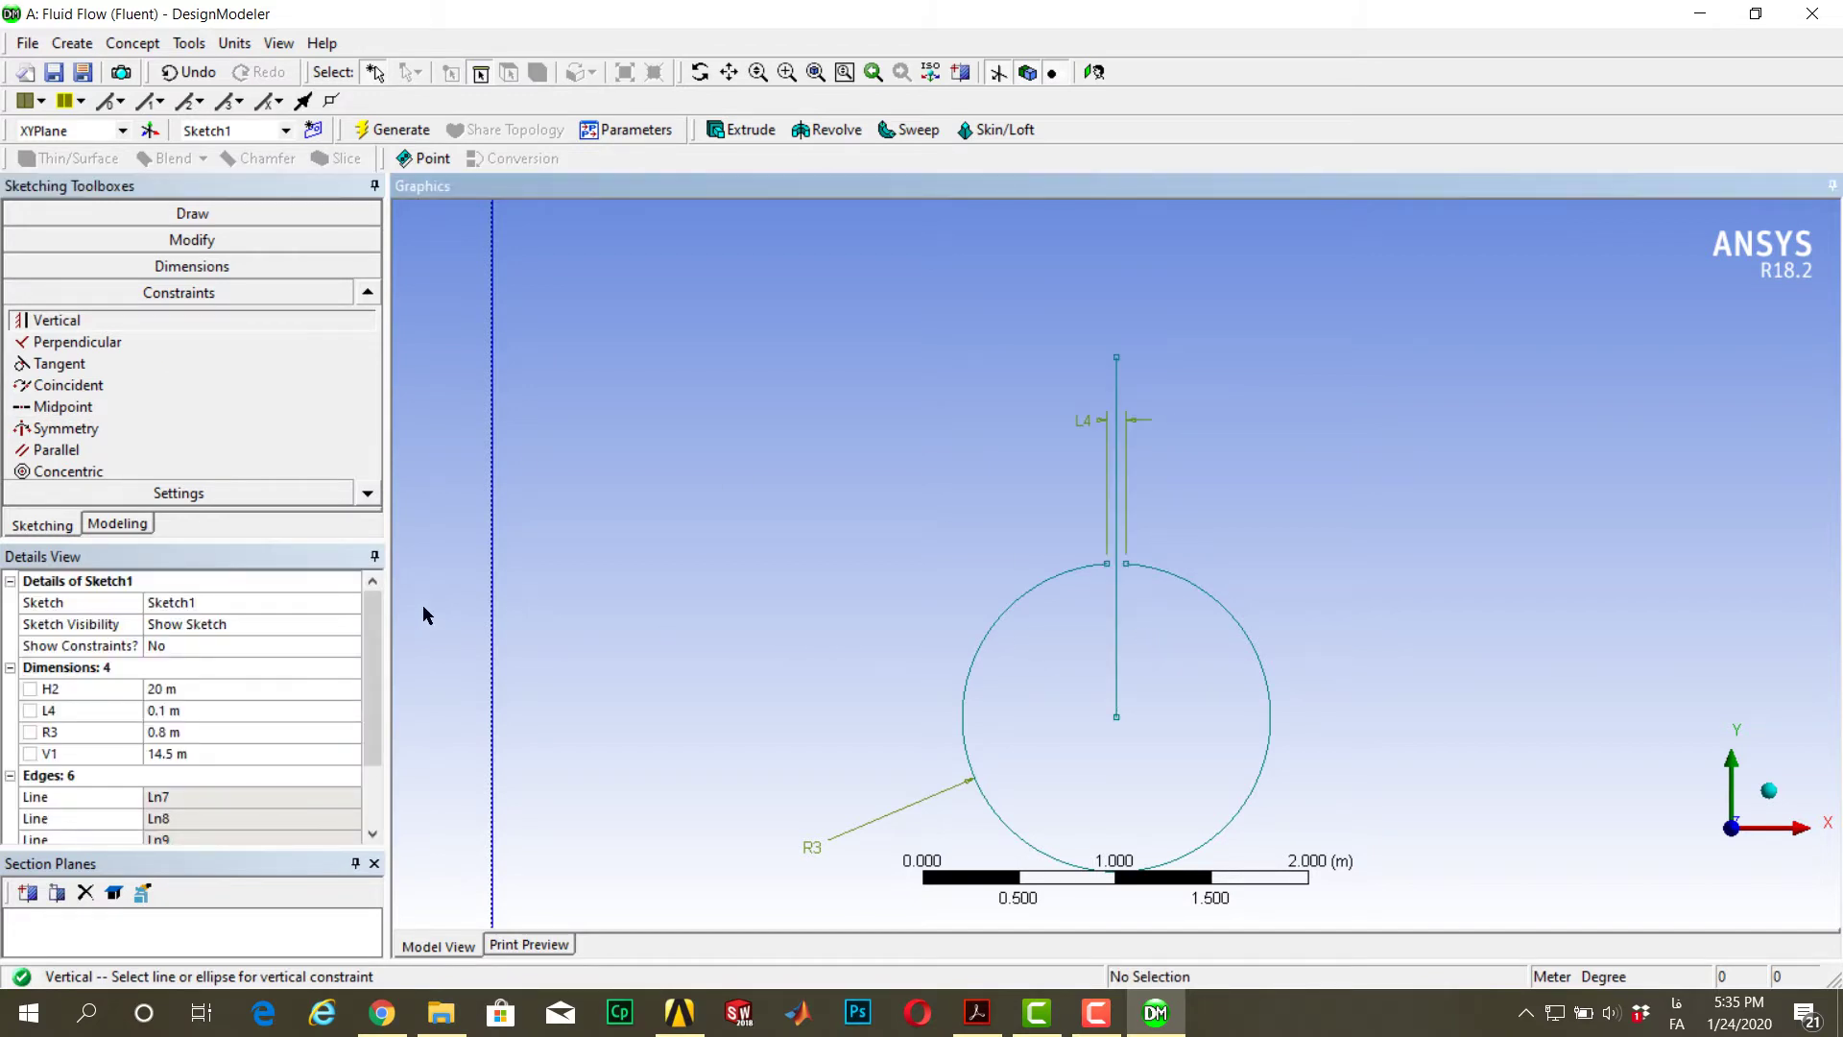
Draw a centre-point arc from the circle centre between the two gap points
{"action": "left_click", "coordinate": [245, 212]}
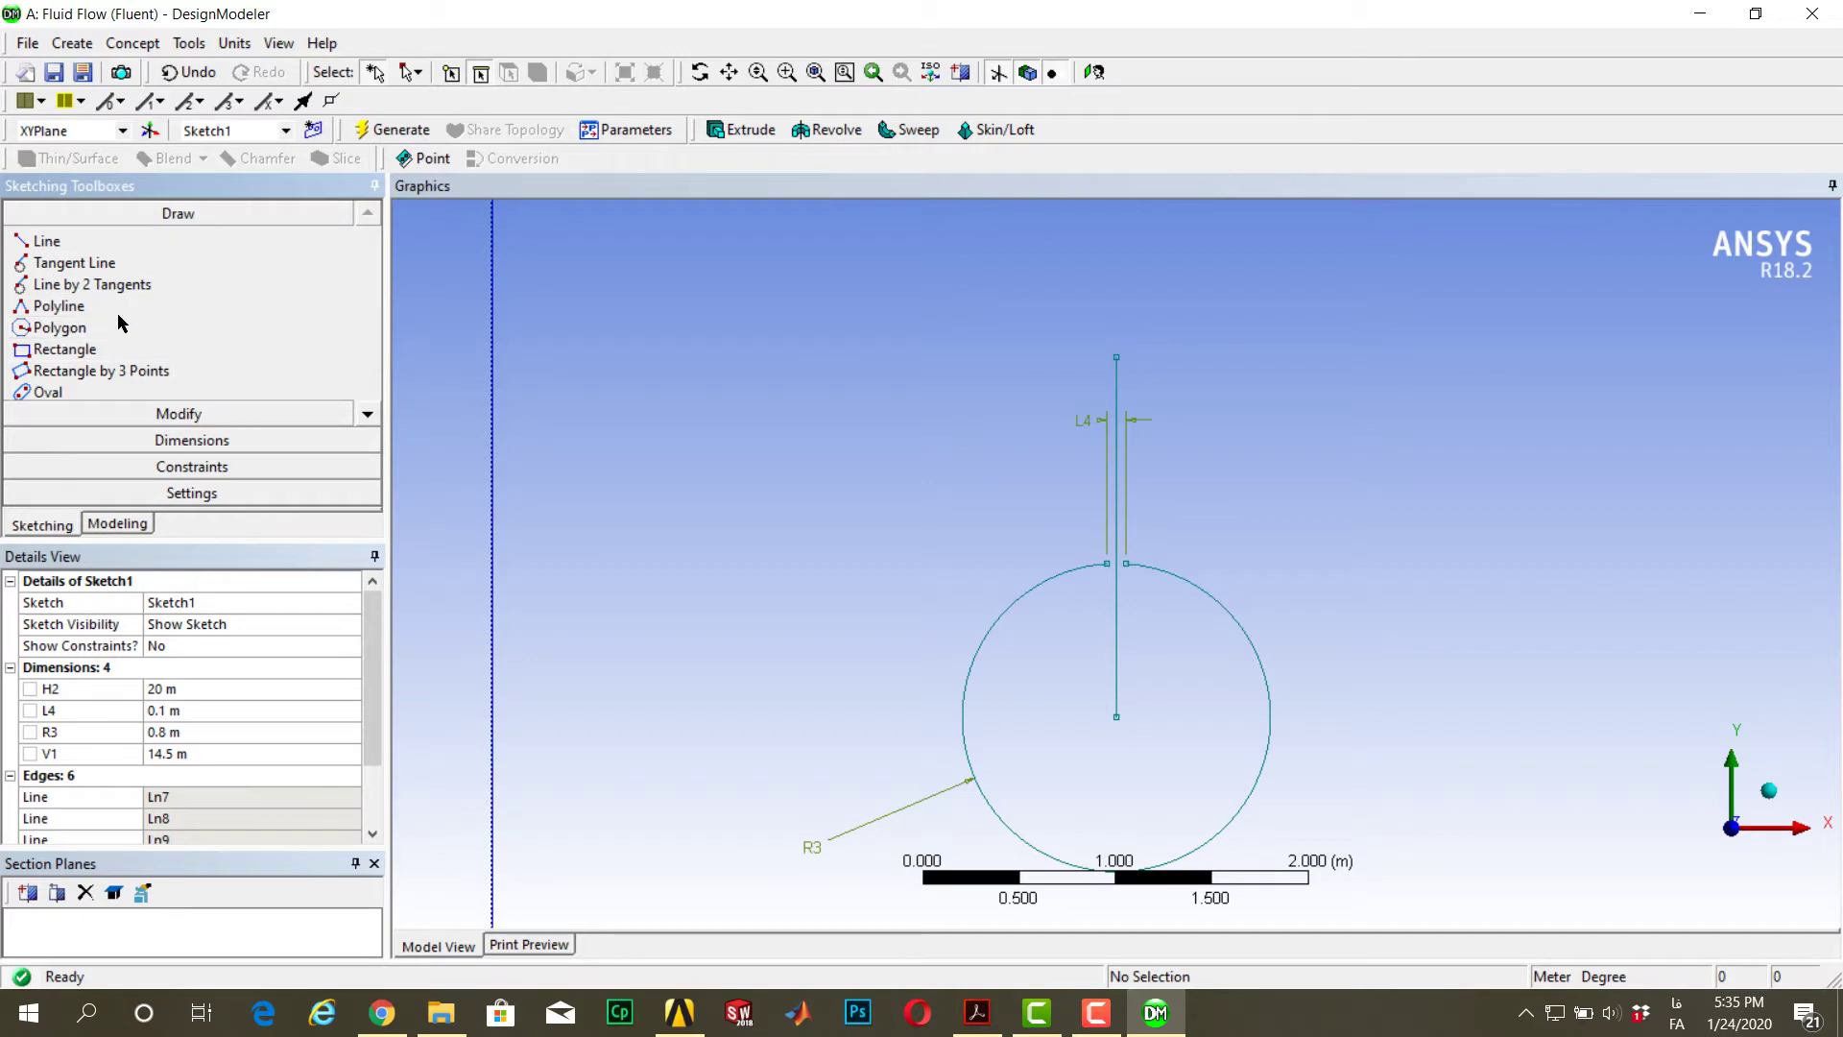
{"action": "left_click", "coordinate": [368, 418]}
{"action": "left_click", "coordinate": [367, 418]}
{"action": "left_click", "coordinate": [367, 418]}
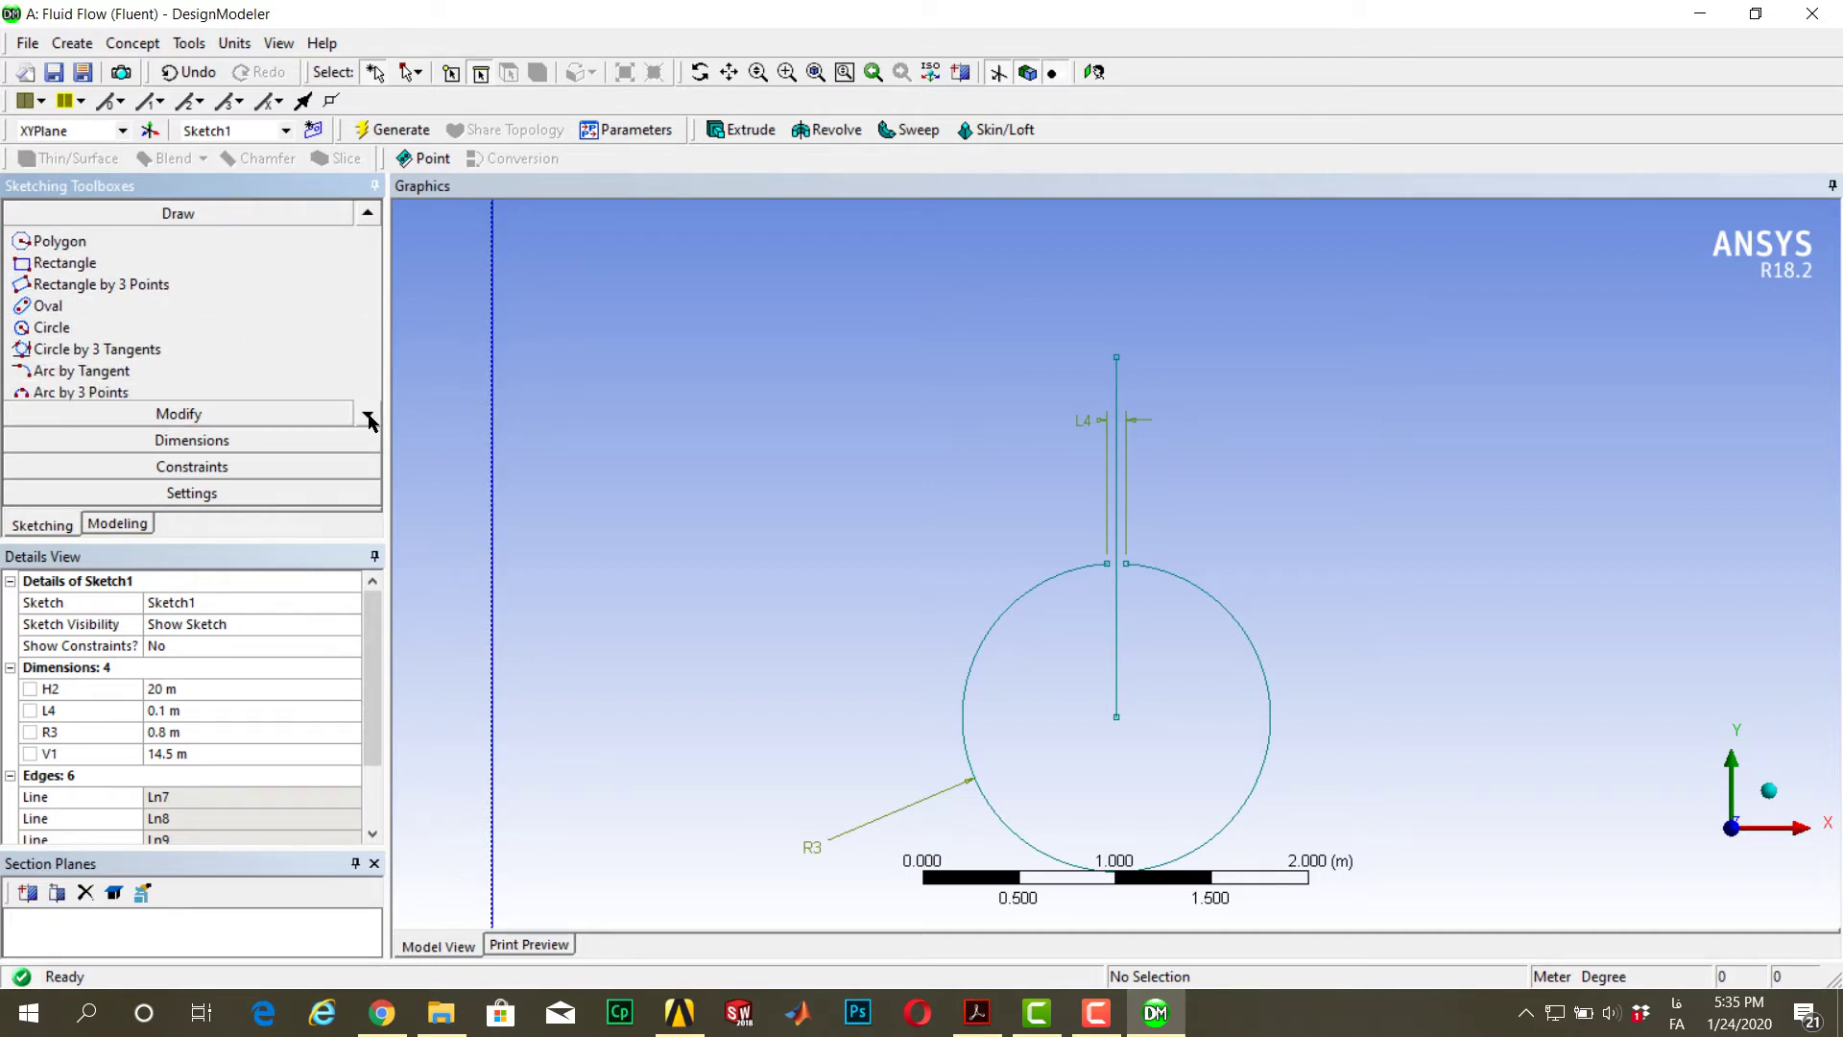
{"action": "left_click", "coordinate": [368, 417]}
{"action": "left_click", "coordinate": [141, 392]}
{"action": "left_click", "coordinate": [1116, 717]}
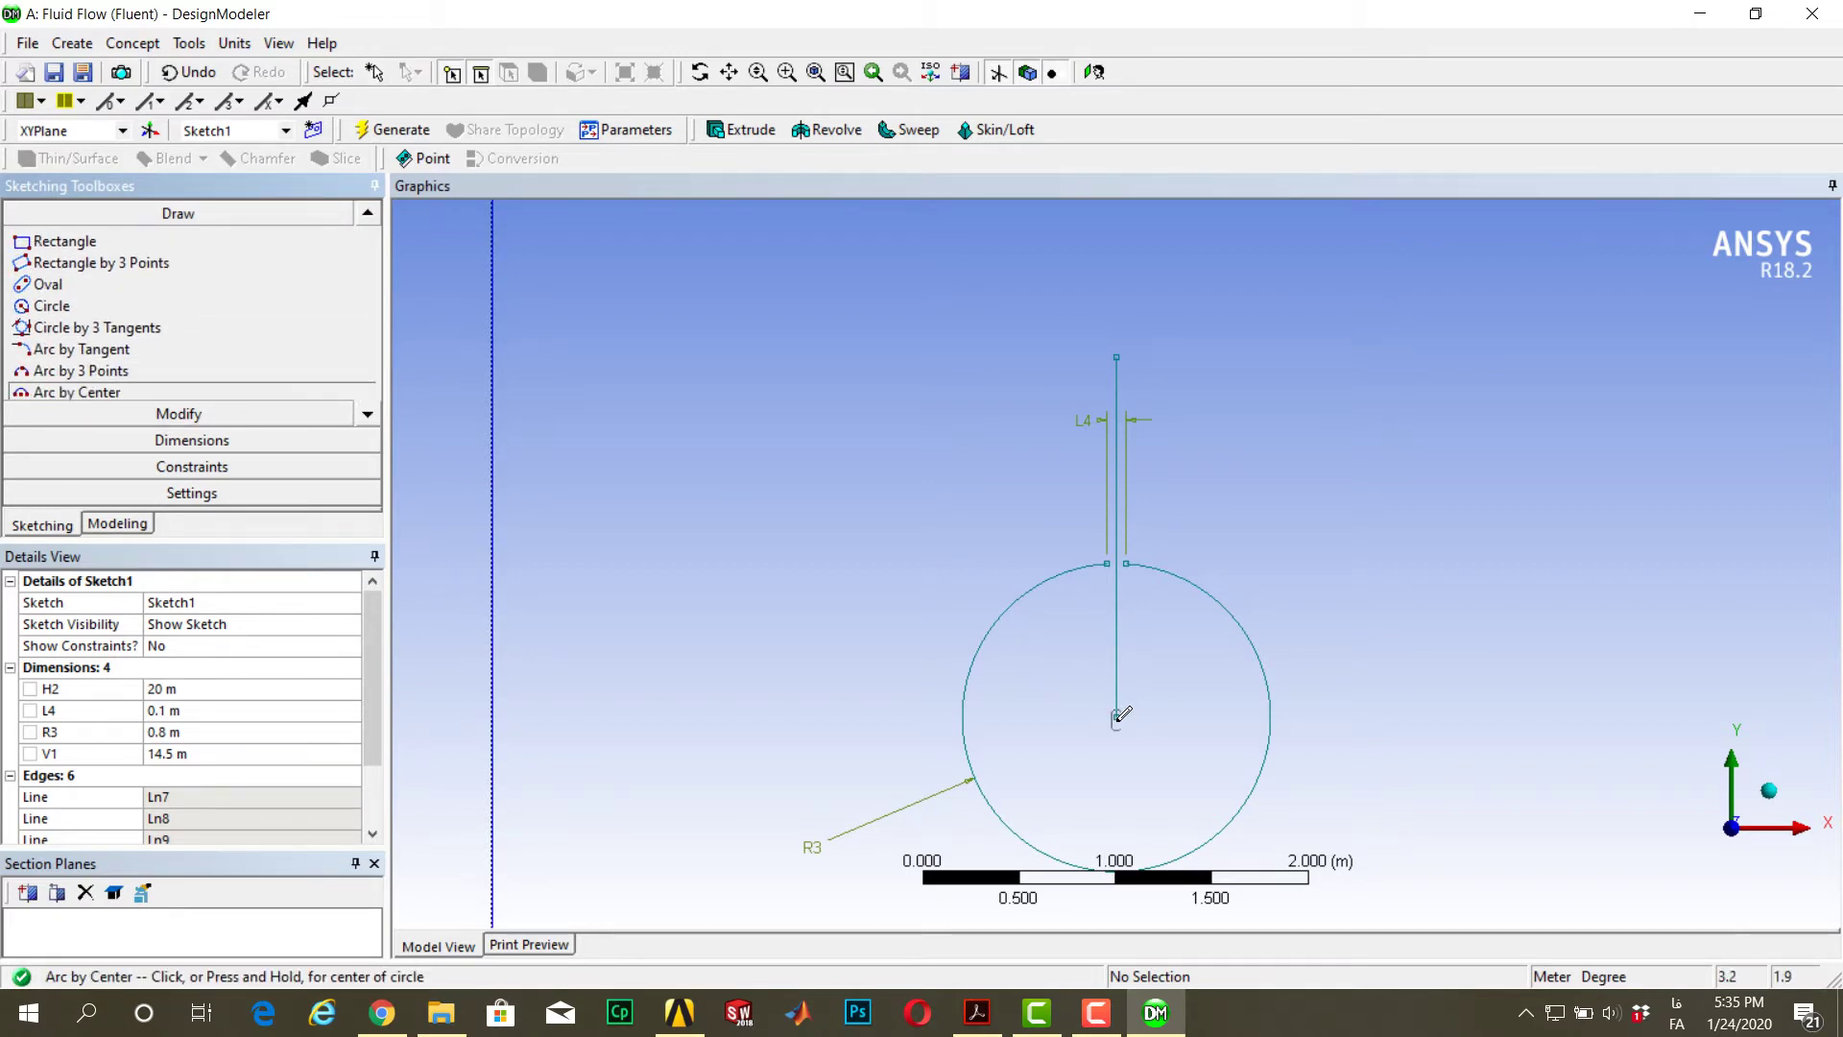
{"action": "left_click", "coordinate": [1109, 561]}
{"action": "left_click", "coordinate": [1127, 564]}
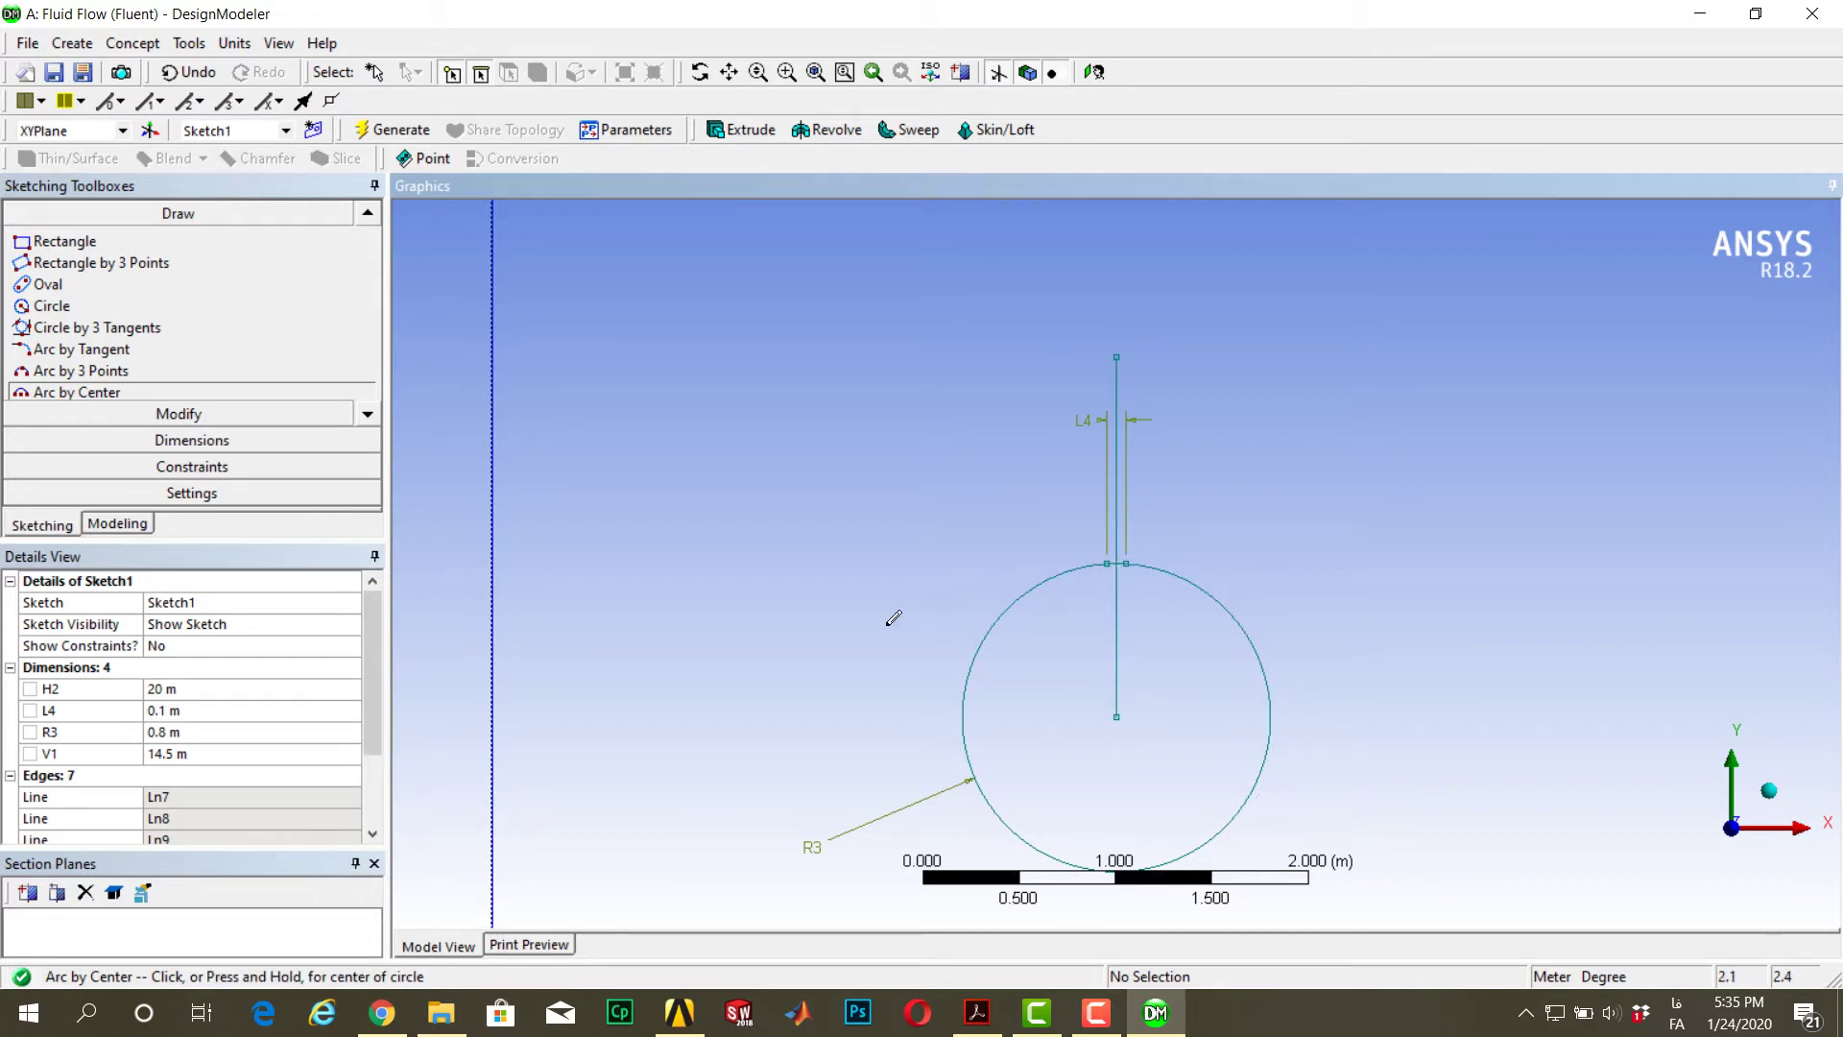
{"action": "key", "text": "Escape"}
{"action": "scroll", "coordinate": [785, 573], "scroll_direction": "down", "scroll_amount": 10}
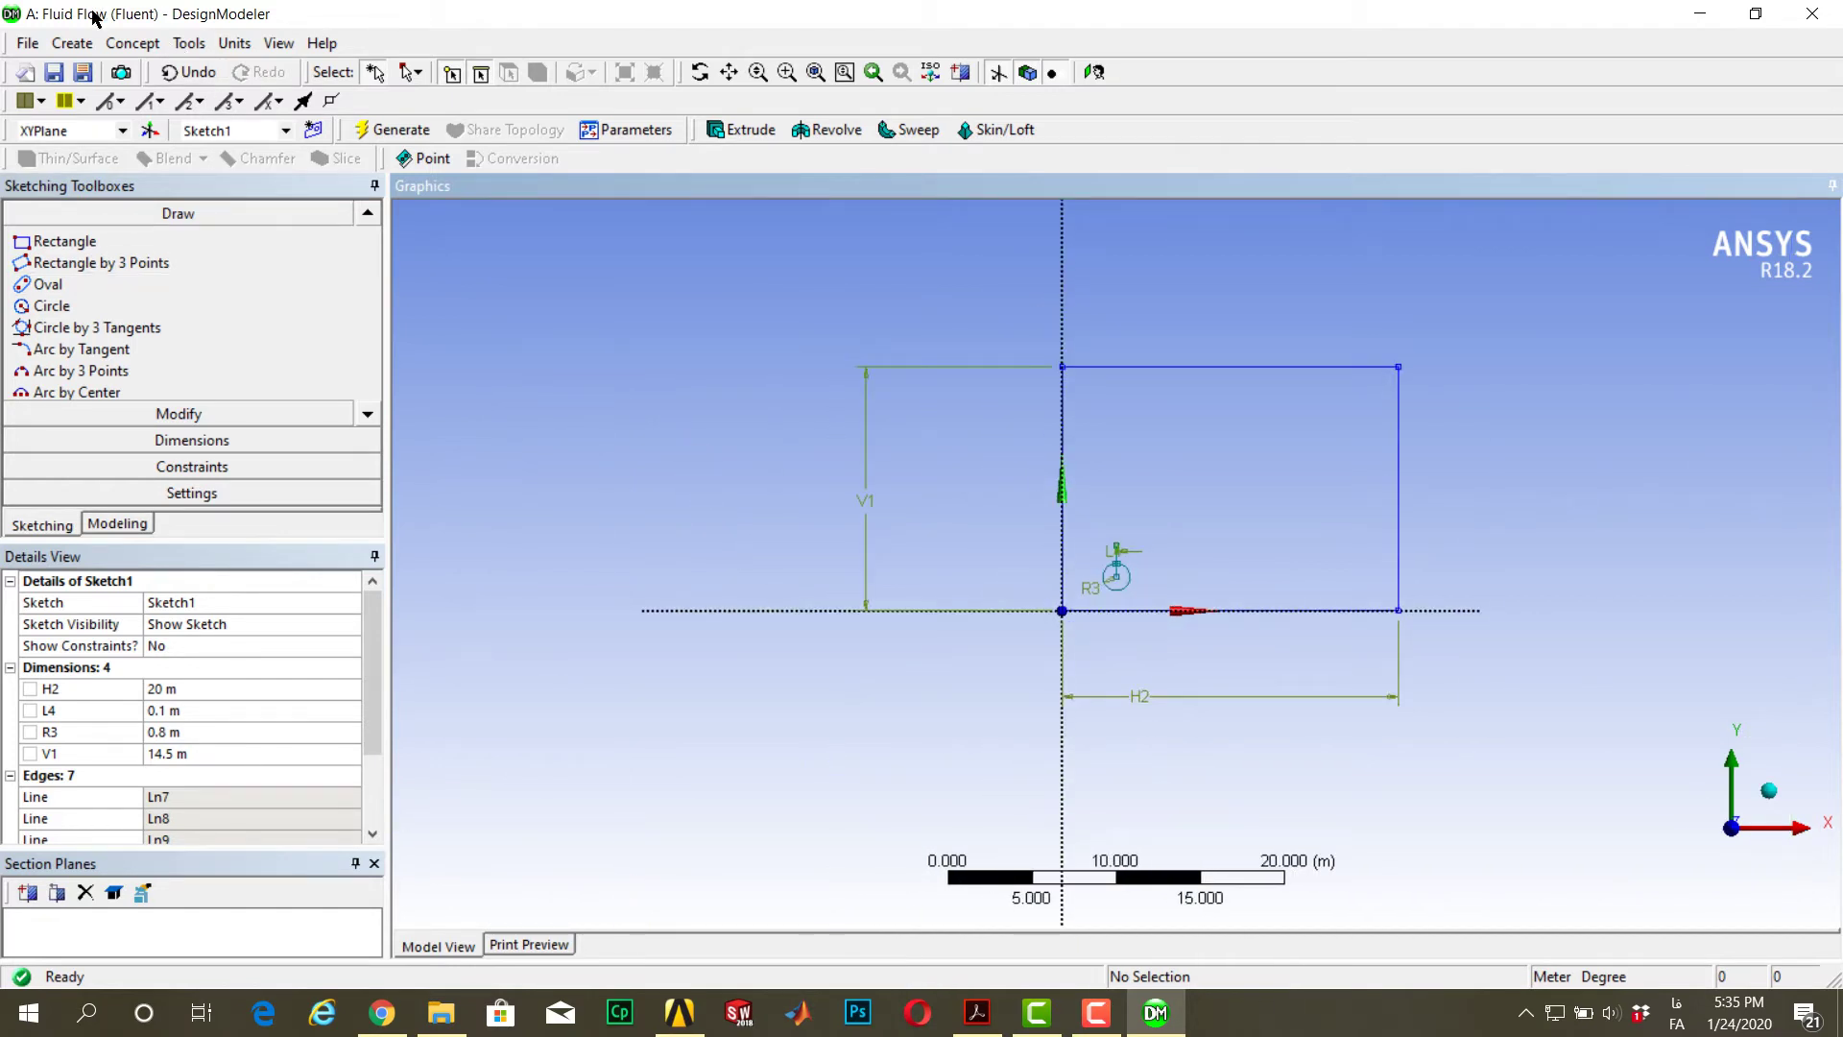
Create and generate a surface body from Sketch1 with Surfaces From Sketches
{"action": "left_click", "coordinate": [73, 43]}
{"action": "mouse_move", "coordinate": [133, 43]}
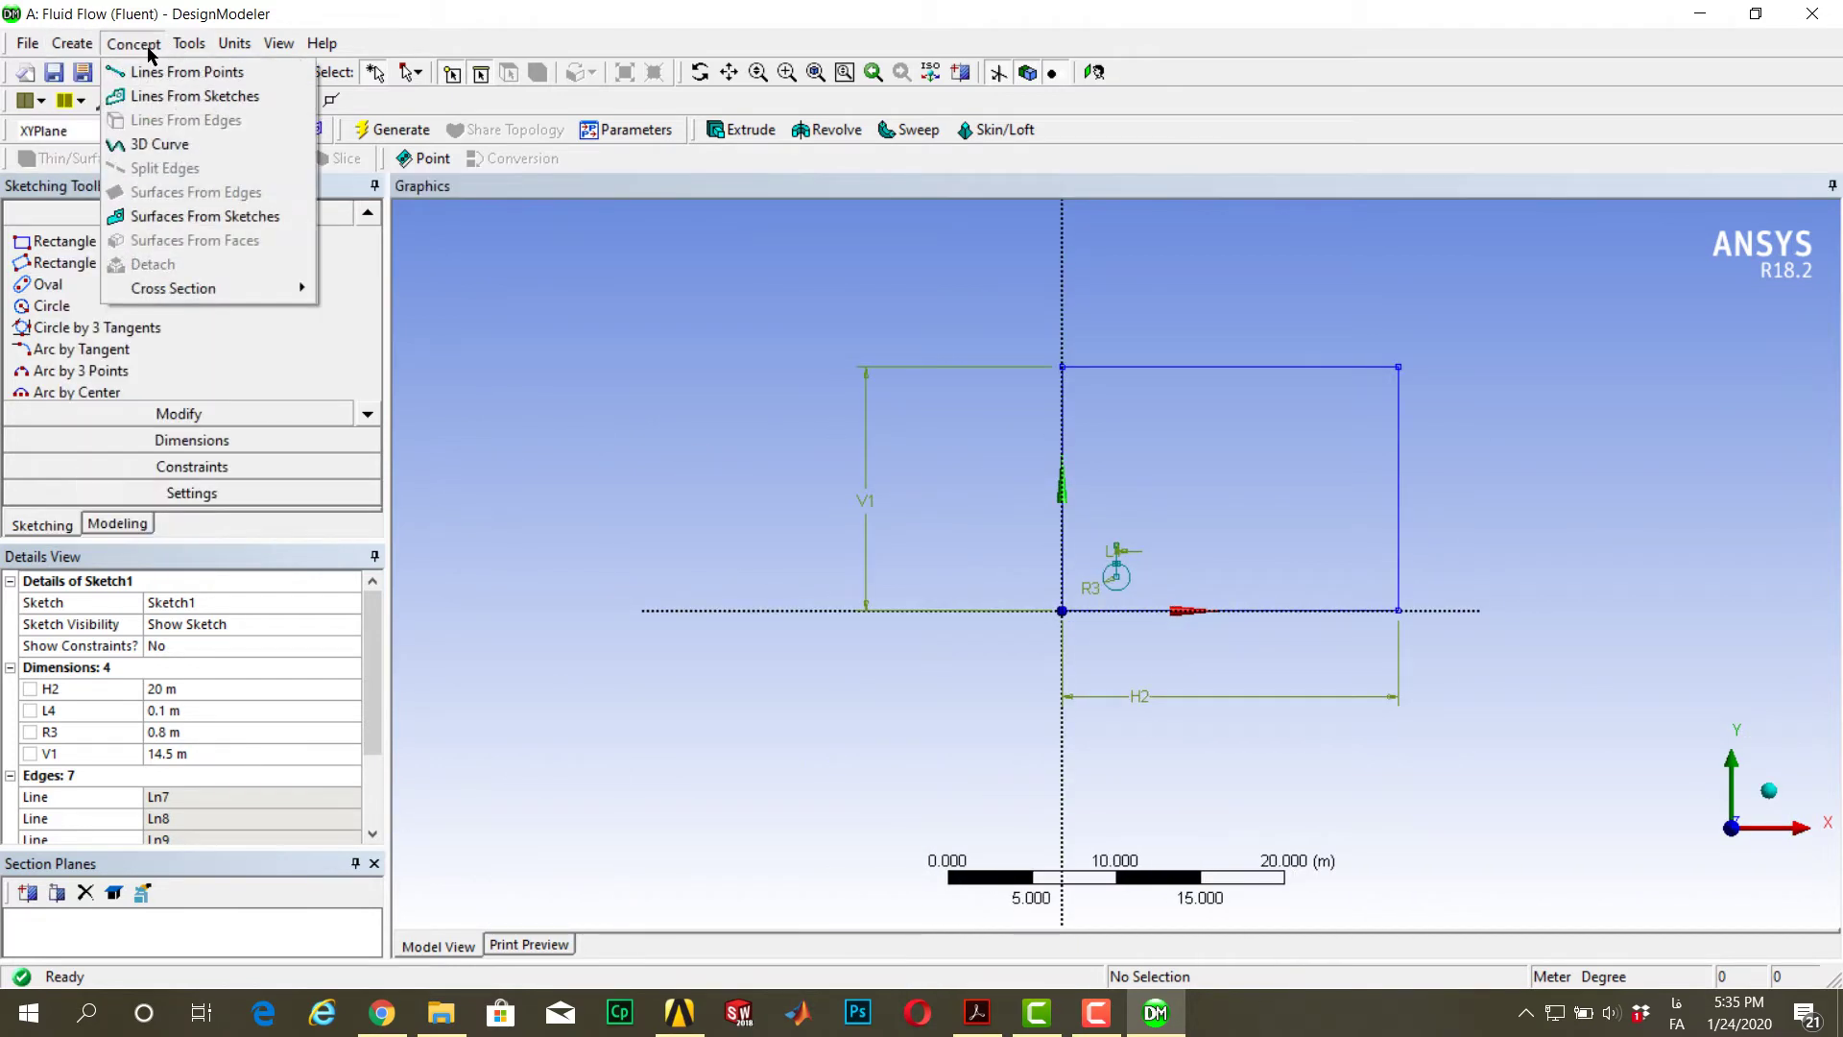
{"action": "left_click", "coordinate": [220, 215]}
{"action": "left_click", "coordinate": [1062, 491]}
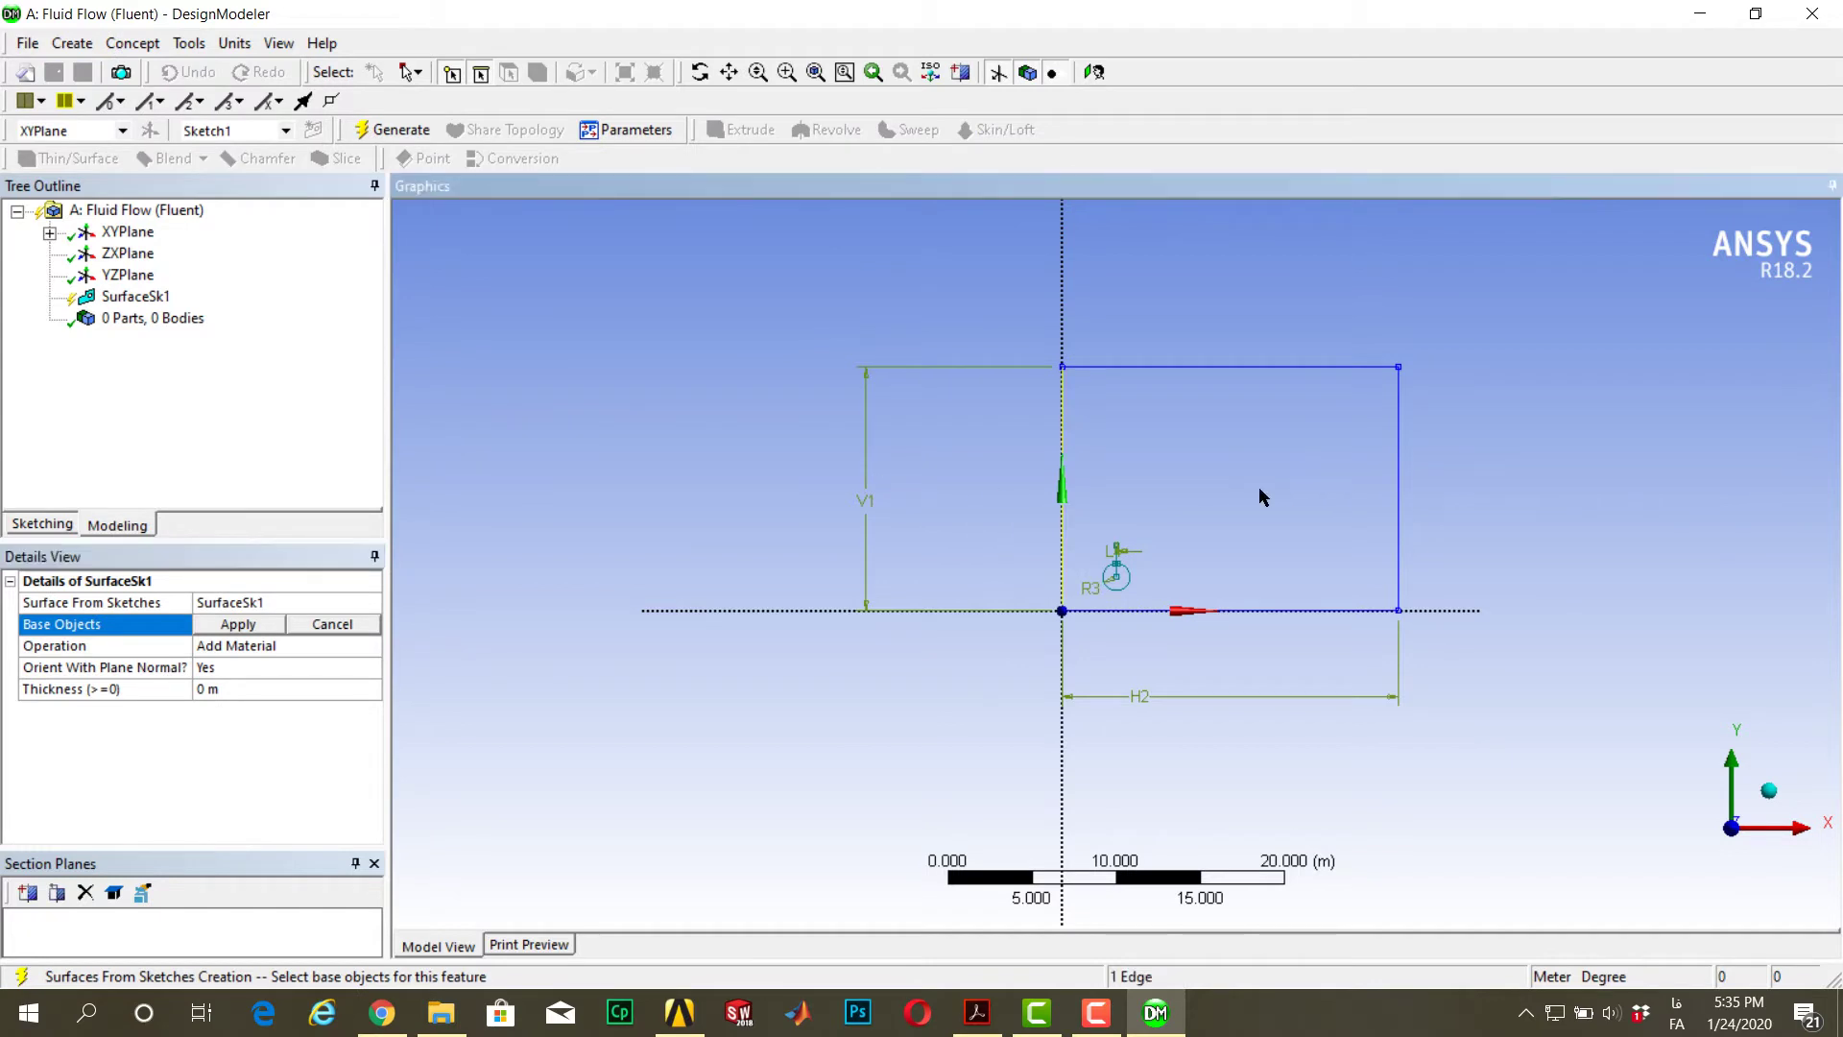
{"action": "left_click", "coordinate": [393, 130]}
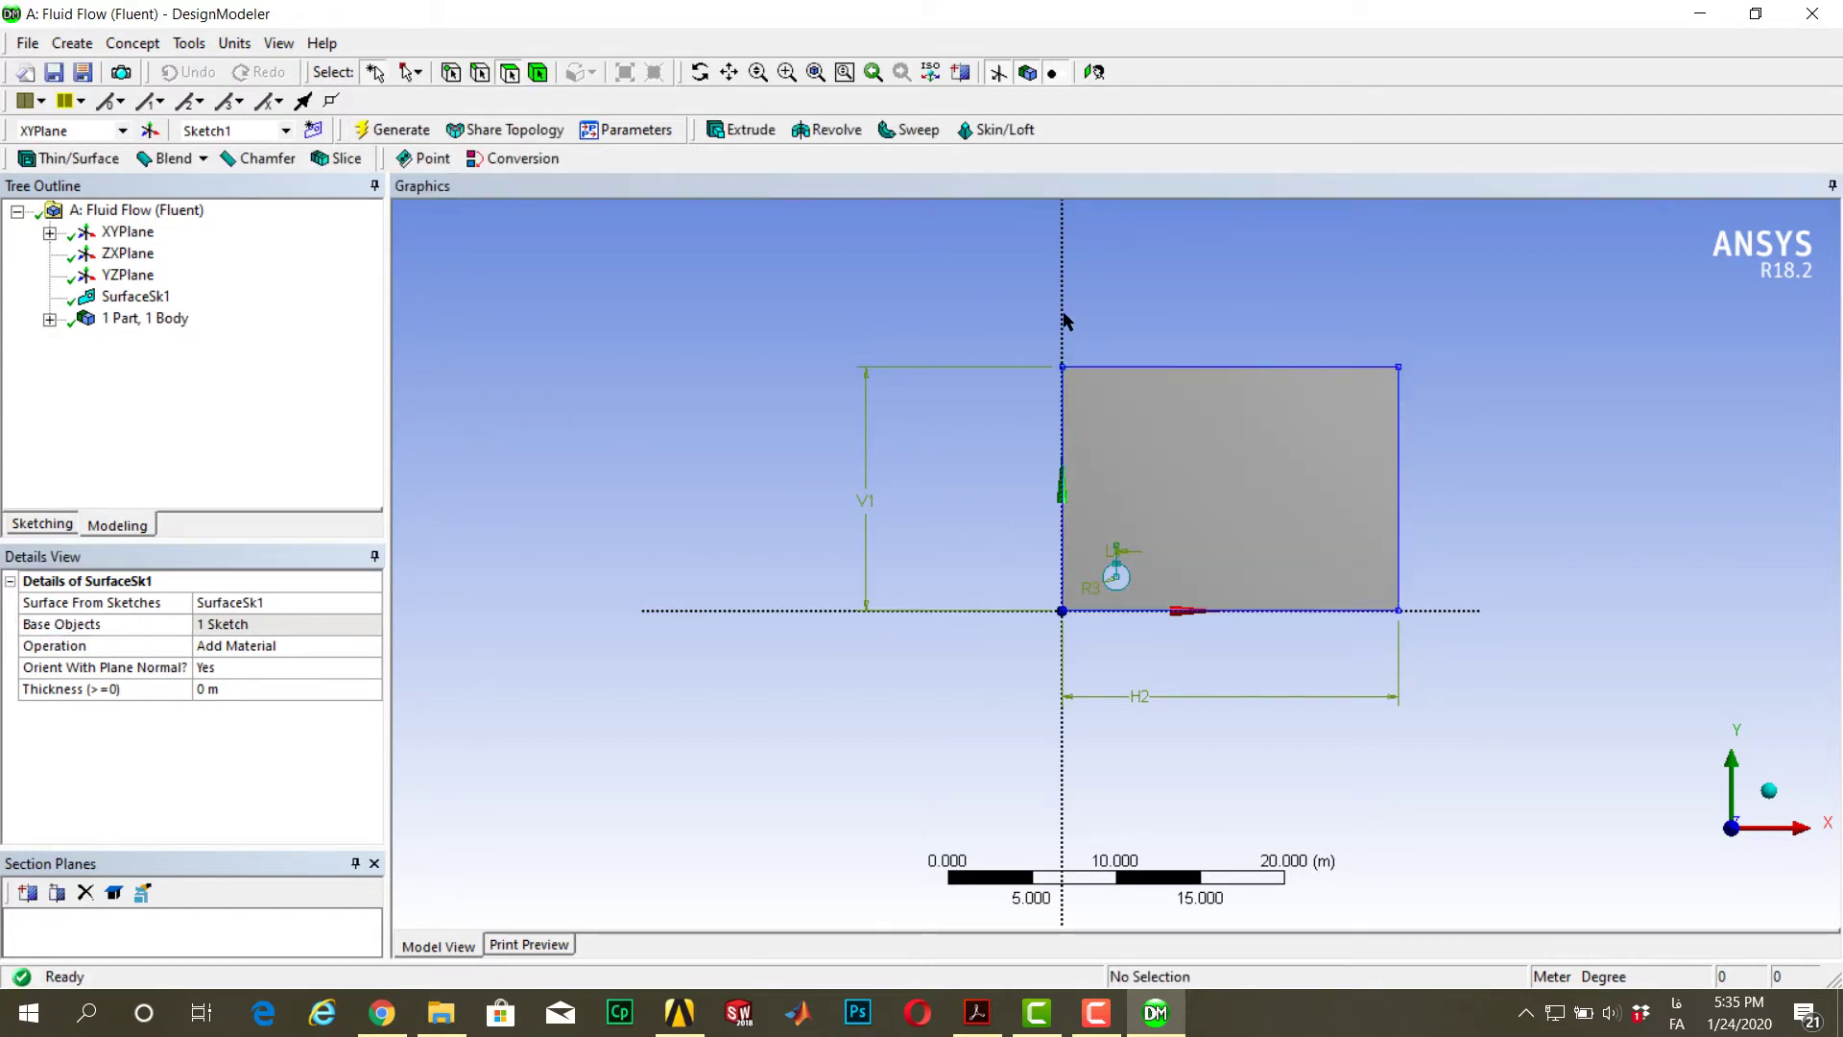
Zoom in on the rectangle's top-left corner
{"action": "scroll", "coordinate": [1090, 323], "scroll_direction": "down", "scroll_amount": 3}
{"action": "scroll", "coordinate": [1131, 331], "scroll_direction": "up", "scroll_amount": 2}
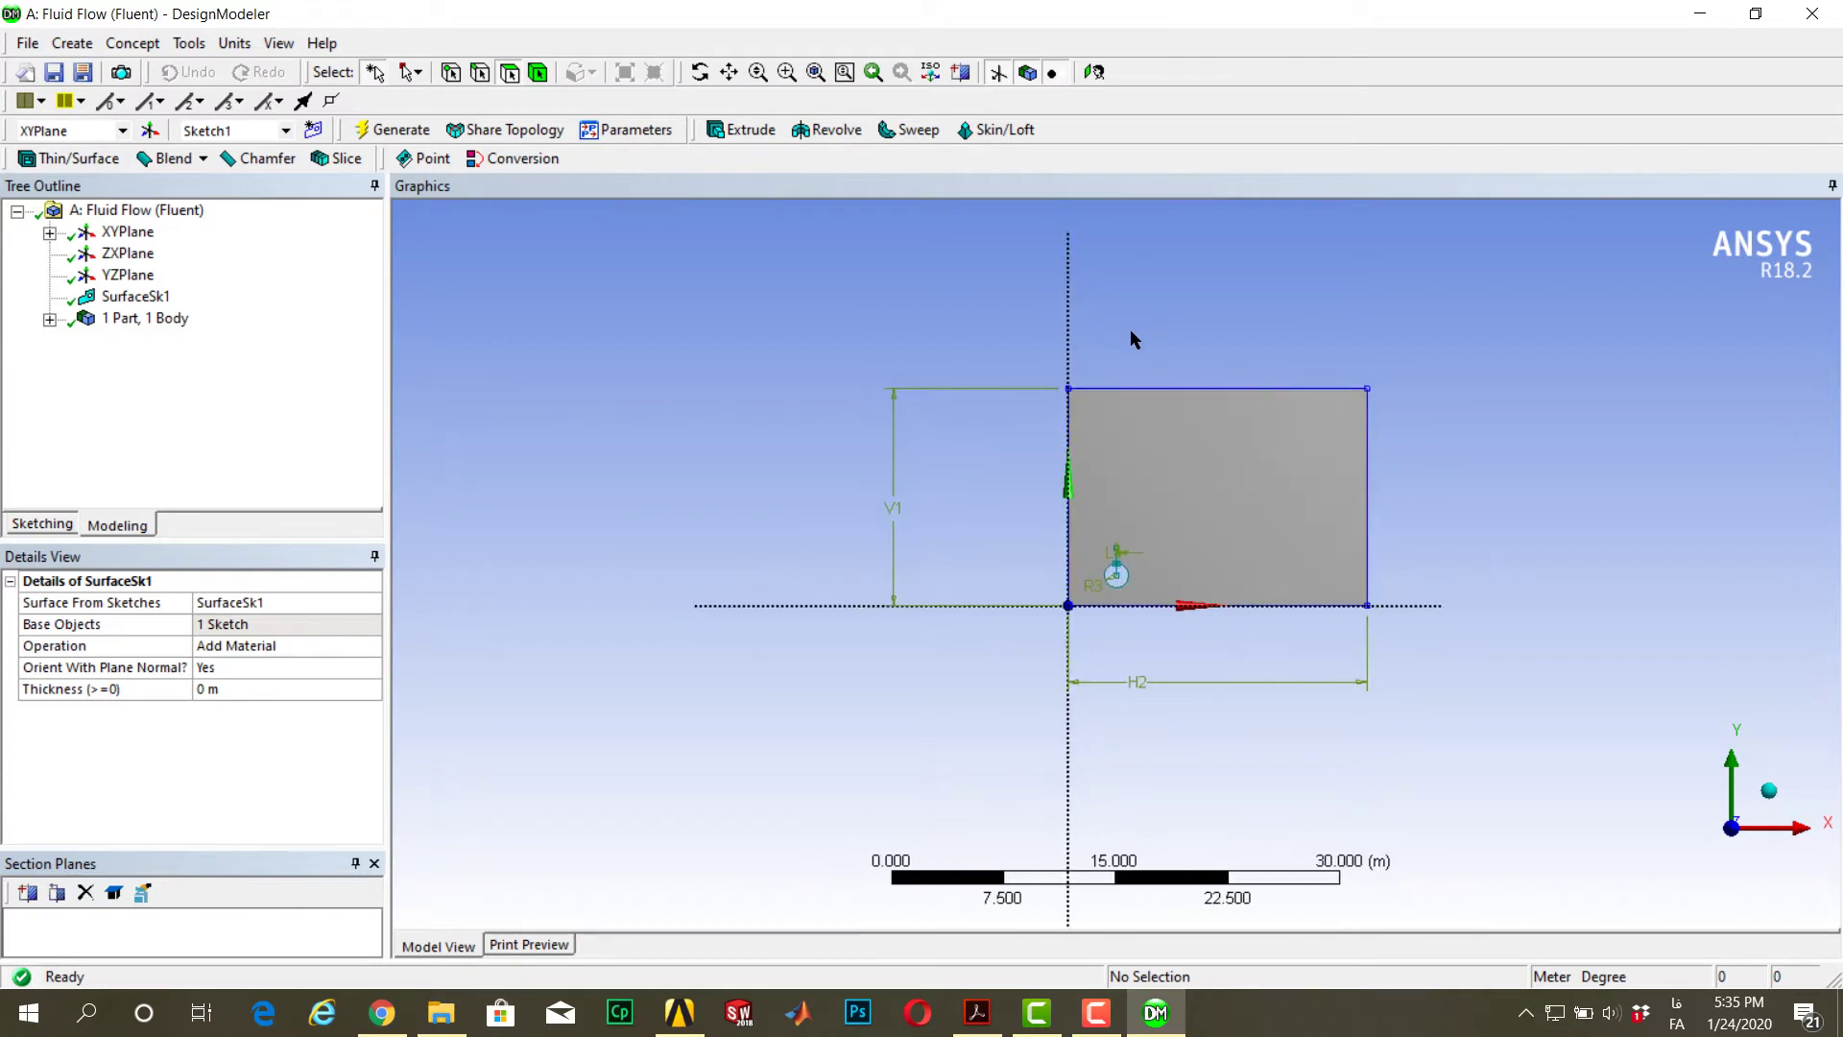
{"action": "left_click_drag", "start_coordinate": [959, 427], "coordinate": [1355, 354]}
{"action": "right_click_drag", "start_coordinate": [1355, 354], "coordinate": [1059, 371]}
{"action": "left_click", "coordinate": [998, 419]}
{"action": "left_click_drag", "start_coordinate": [999, 429], "coordinate": [1450, 290]}
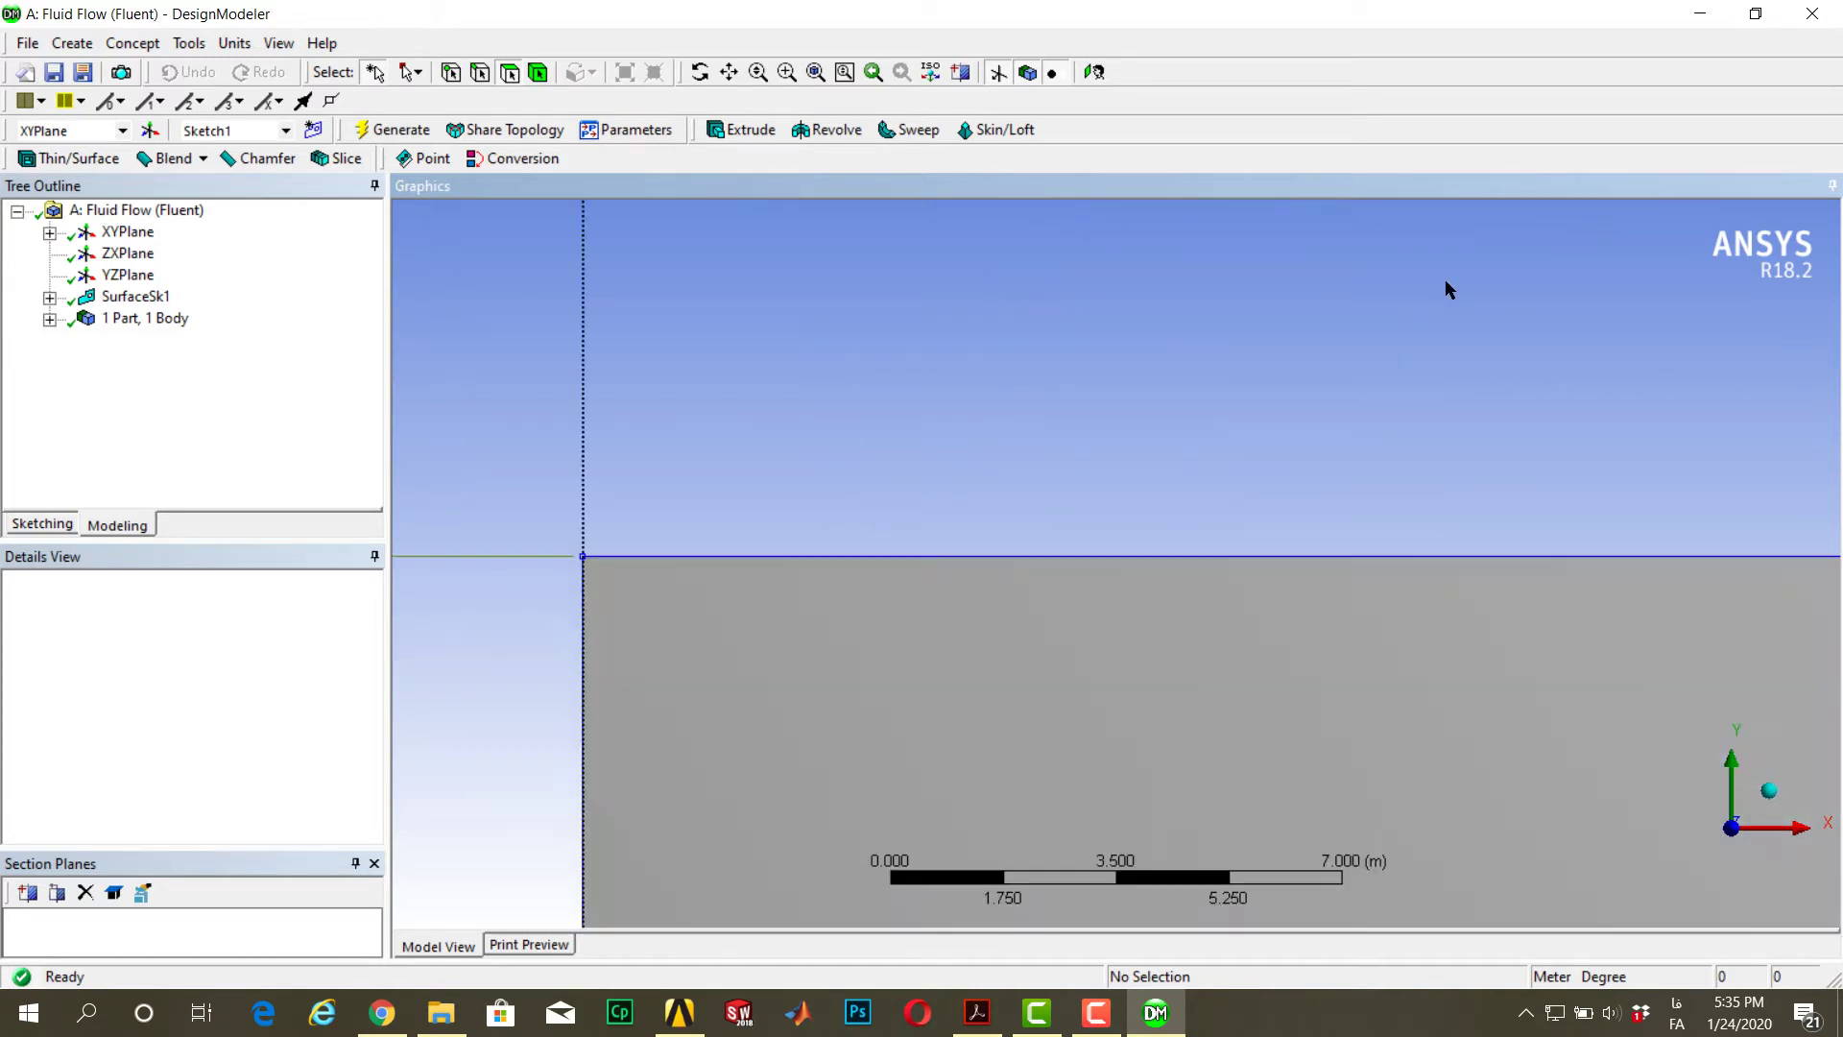
{"action": "scroll", "coordinate": [1364, 361], "scroll_direction": "down", "scroll_amount": 1}
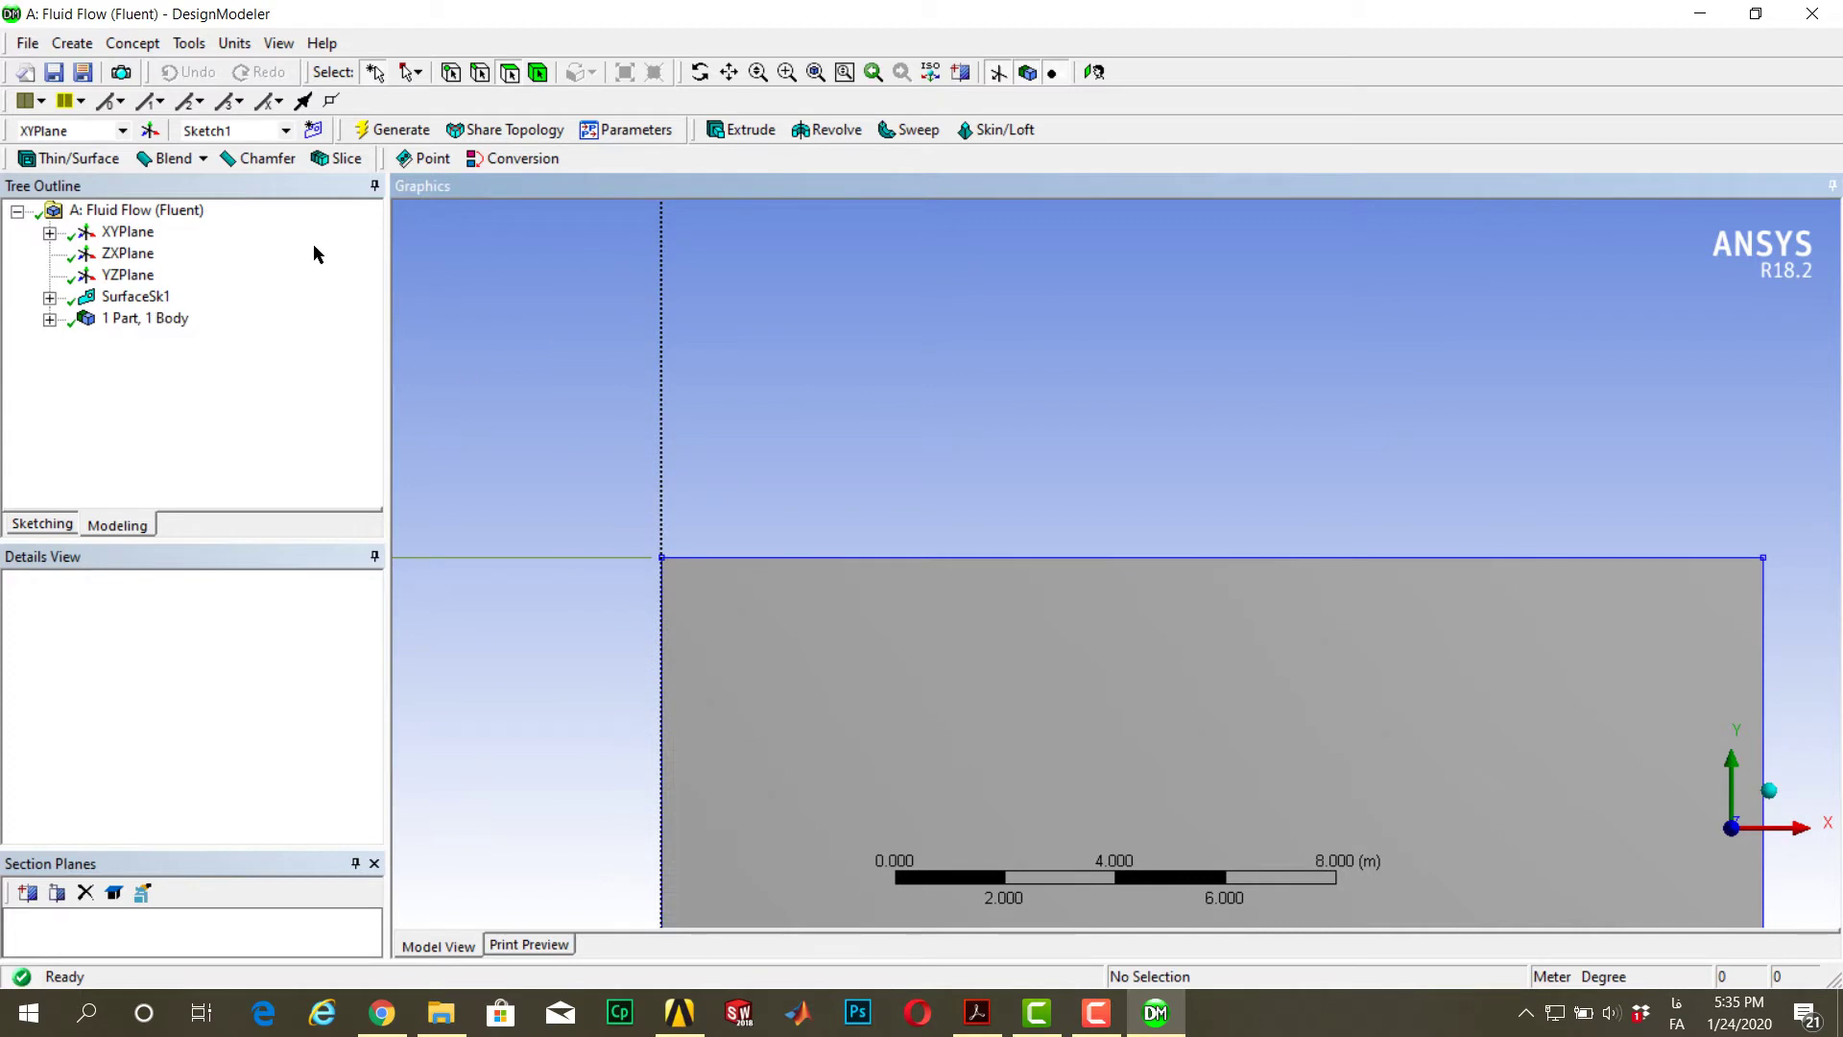
Create Sketch2 on the XY plane with a thin rectangle along the domain's top edge
{"action": "left_click", "coordinate": [113, 235]}
{"action": "left_click", "coordinate": [313, 130]}
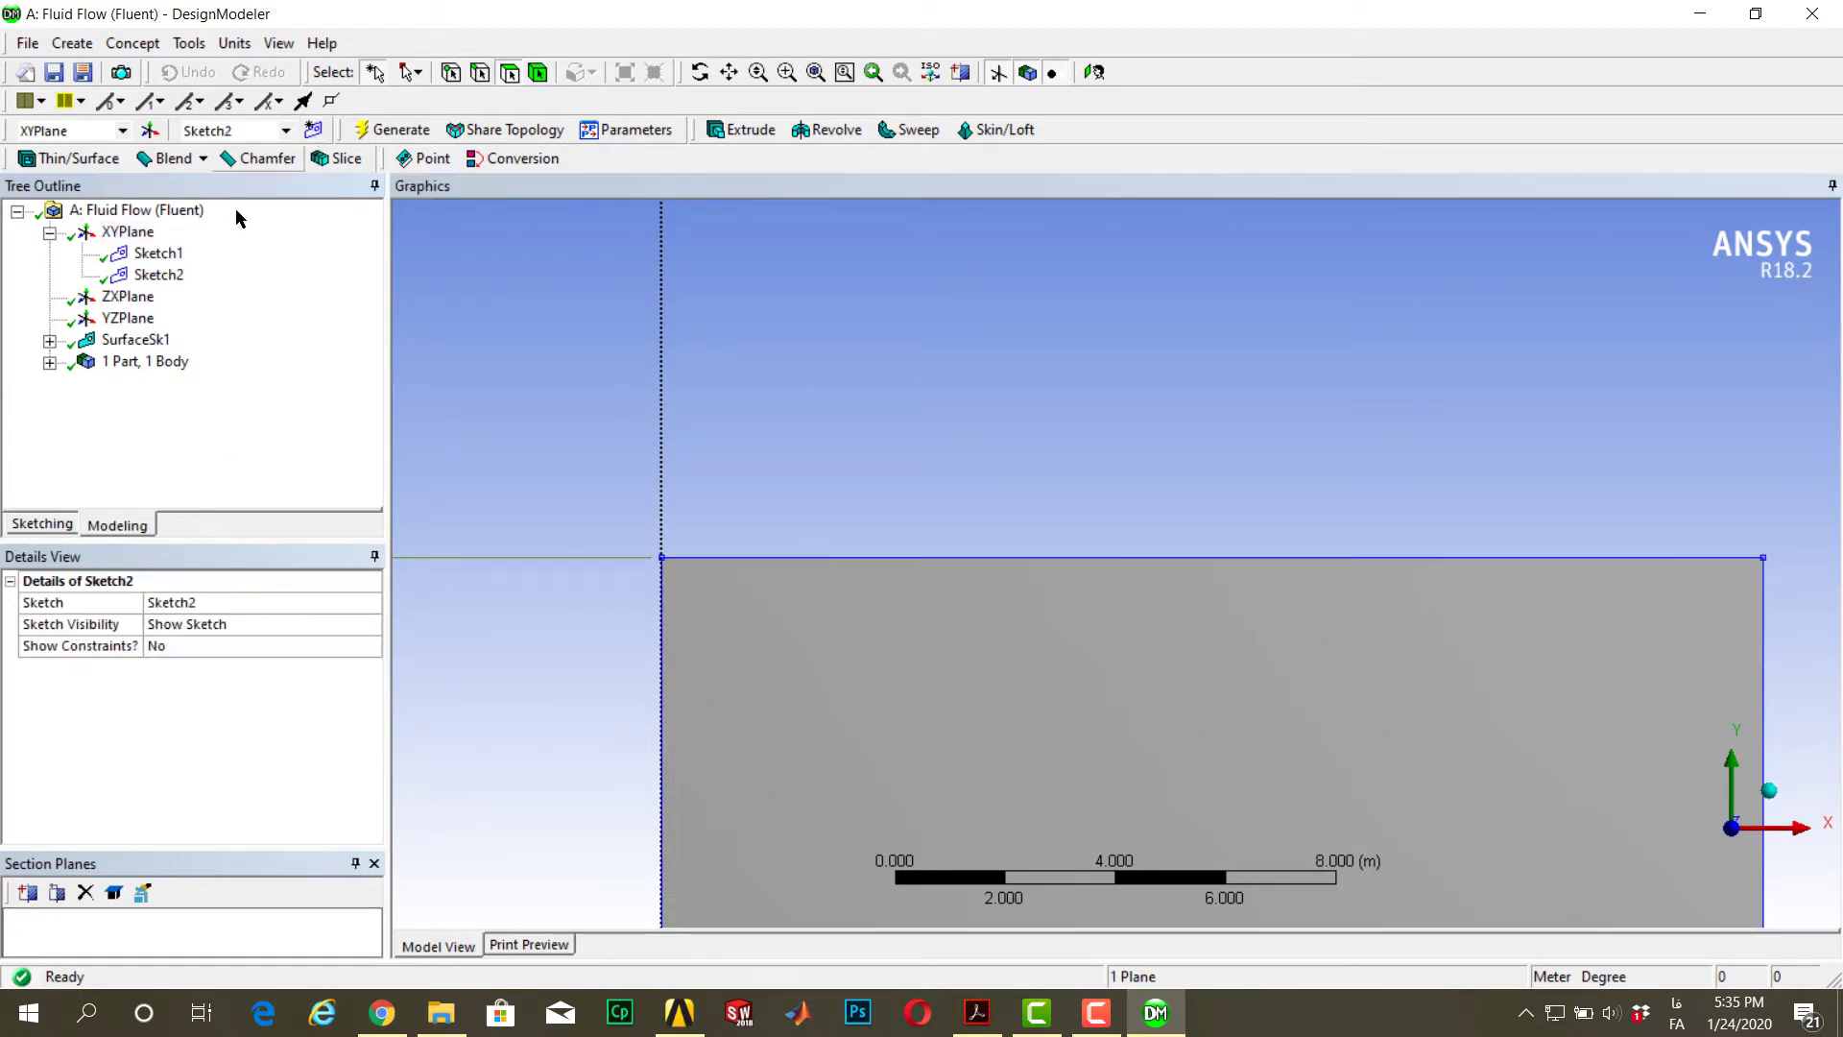
{"action": "left_click", "coordinate": [158, 274]}
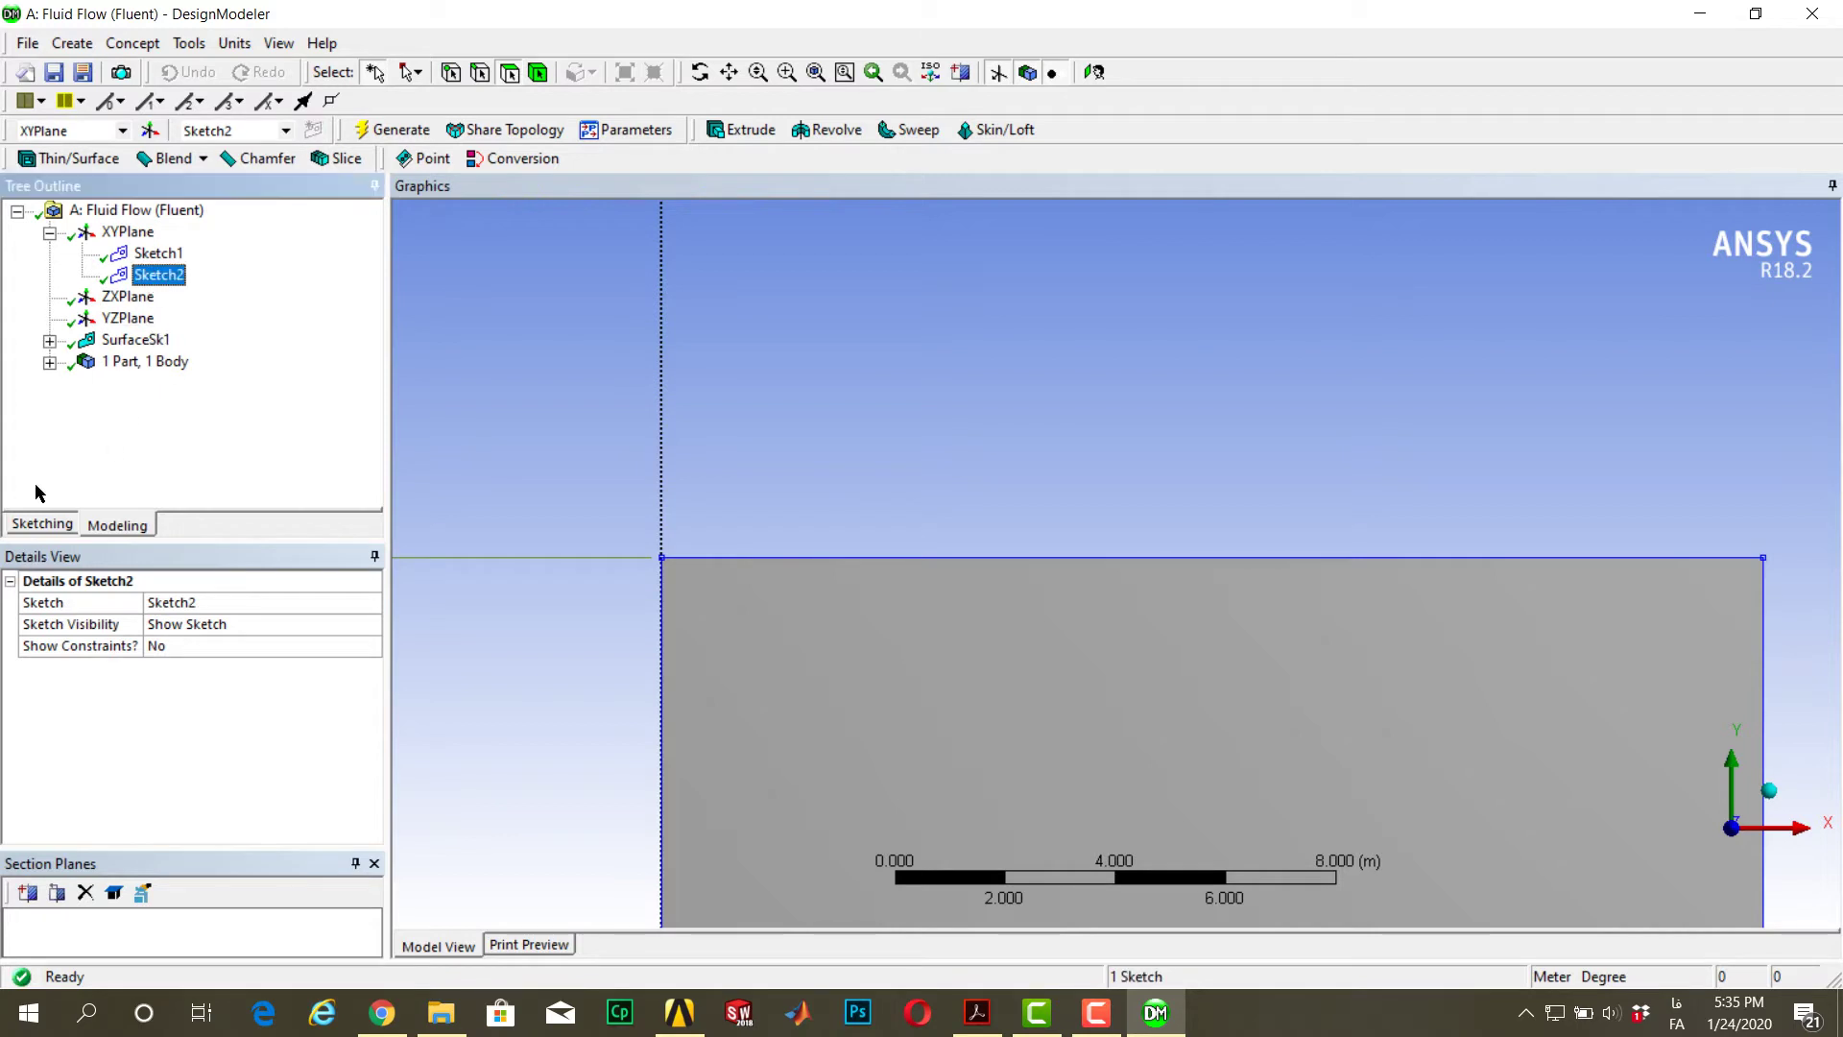
{"action": "left_click", "coordinate": [42, 525]}
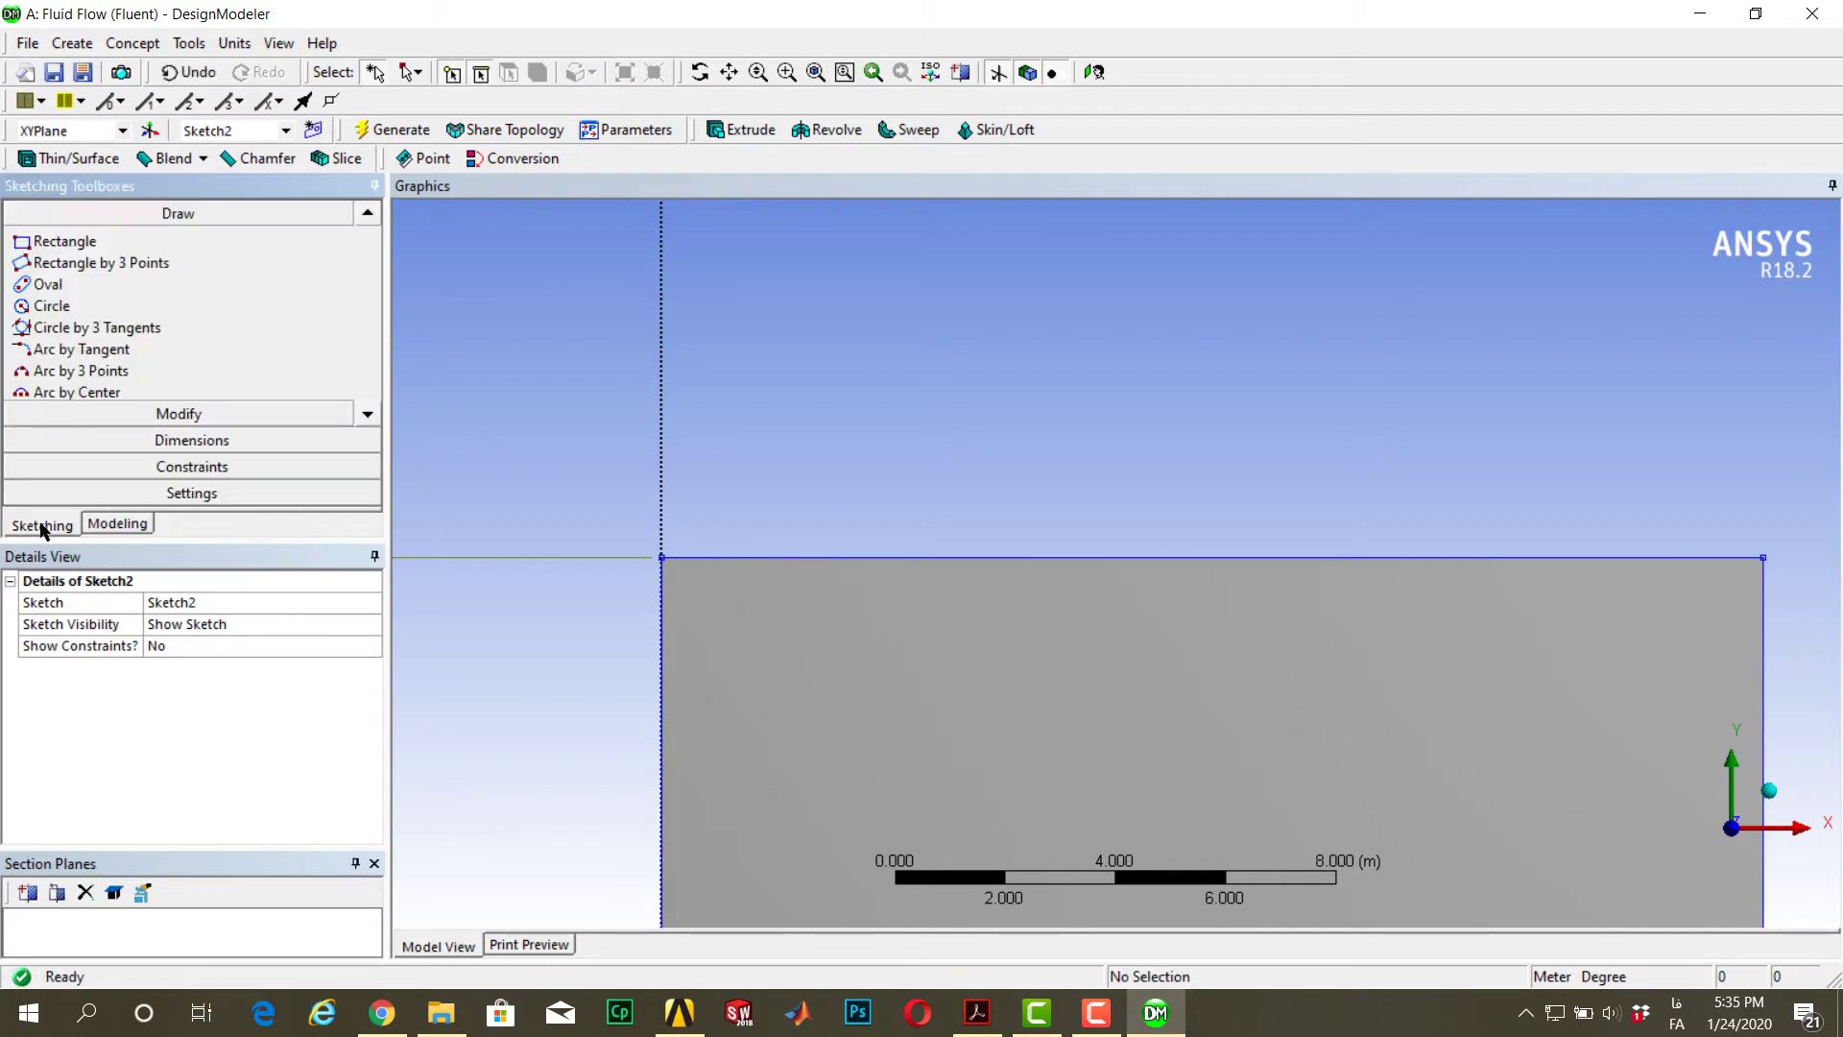
{"action": "left_click", "coordinate": [55, 242]}
{"action": "left_click", "coordinate": [672, 556]}
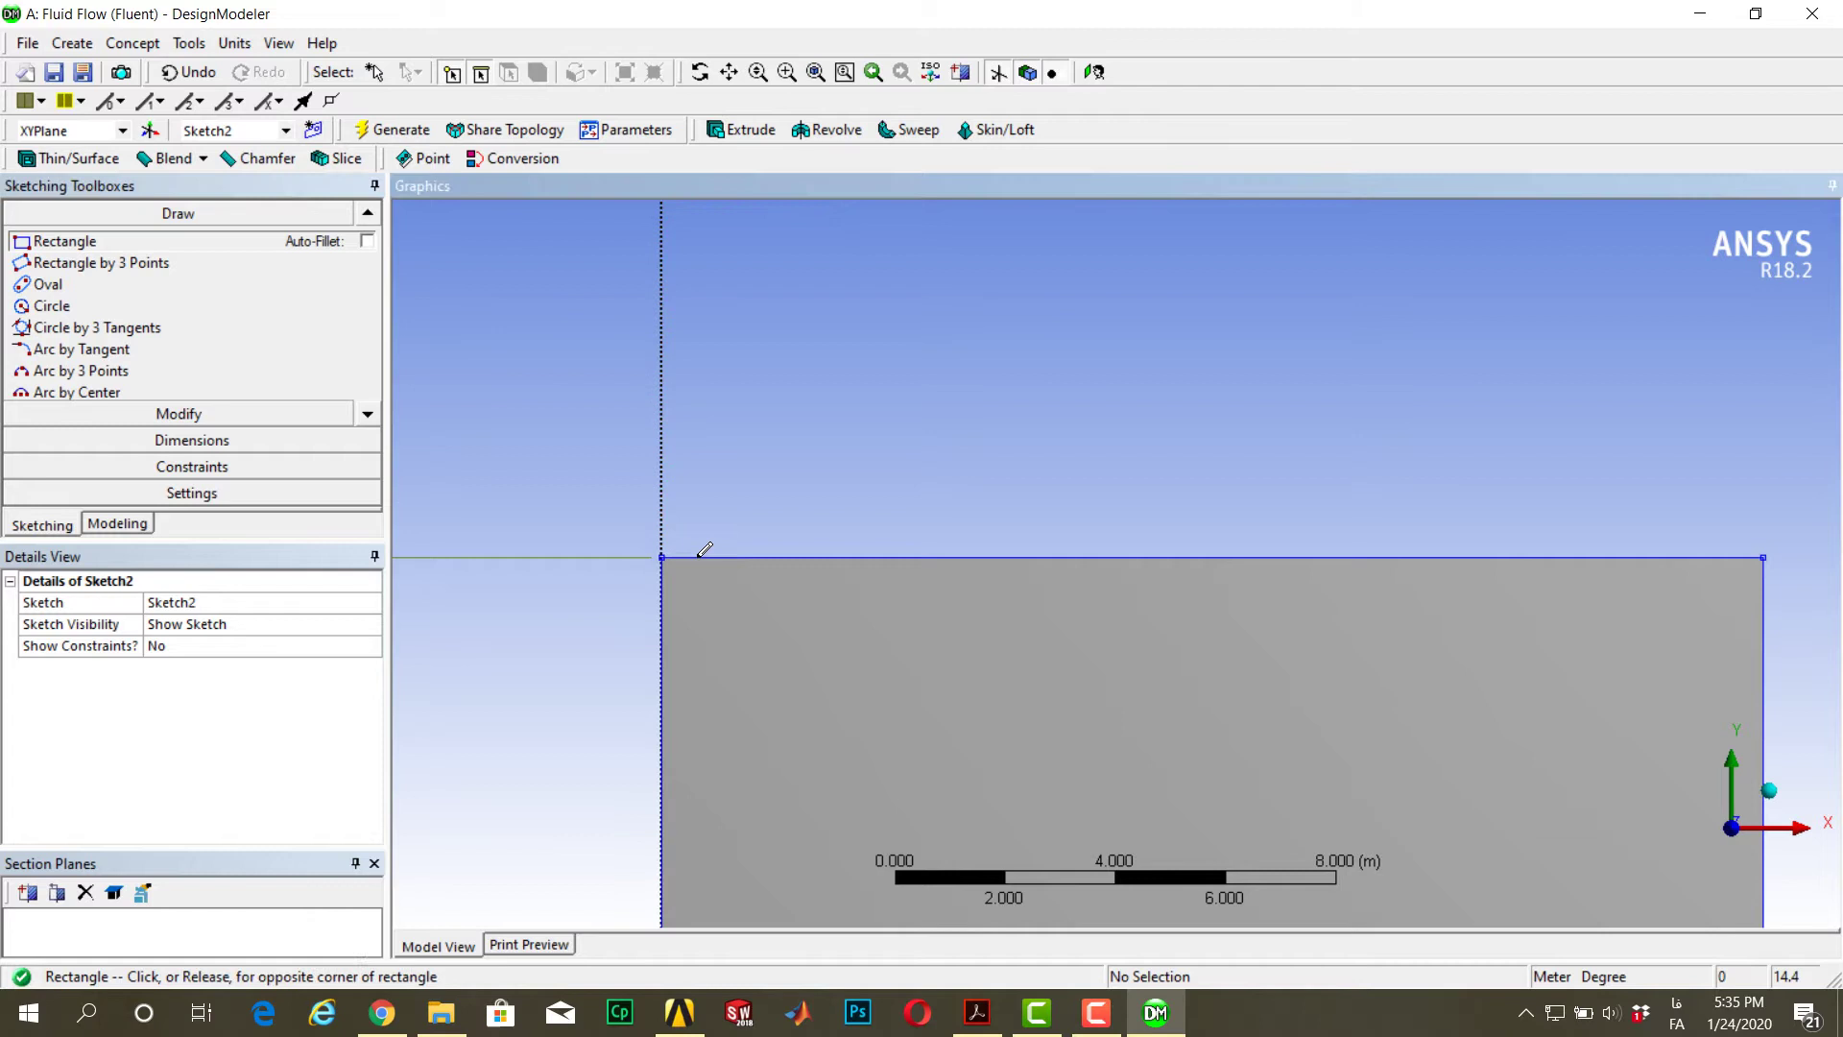
{"action": "left_click", "coordinate": [1764, 448]}
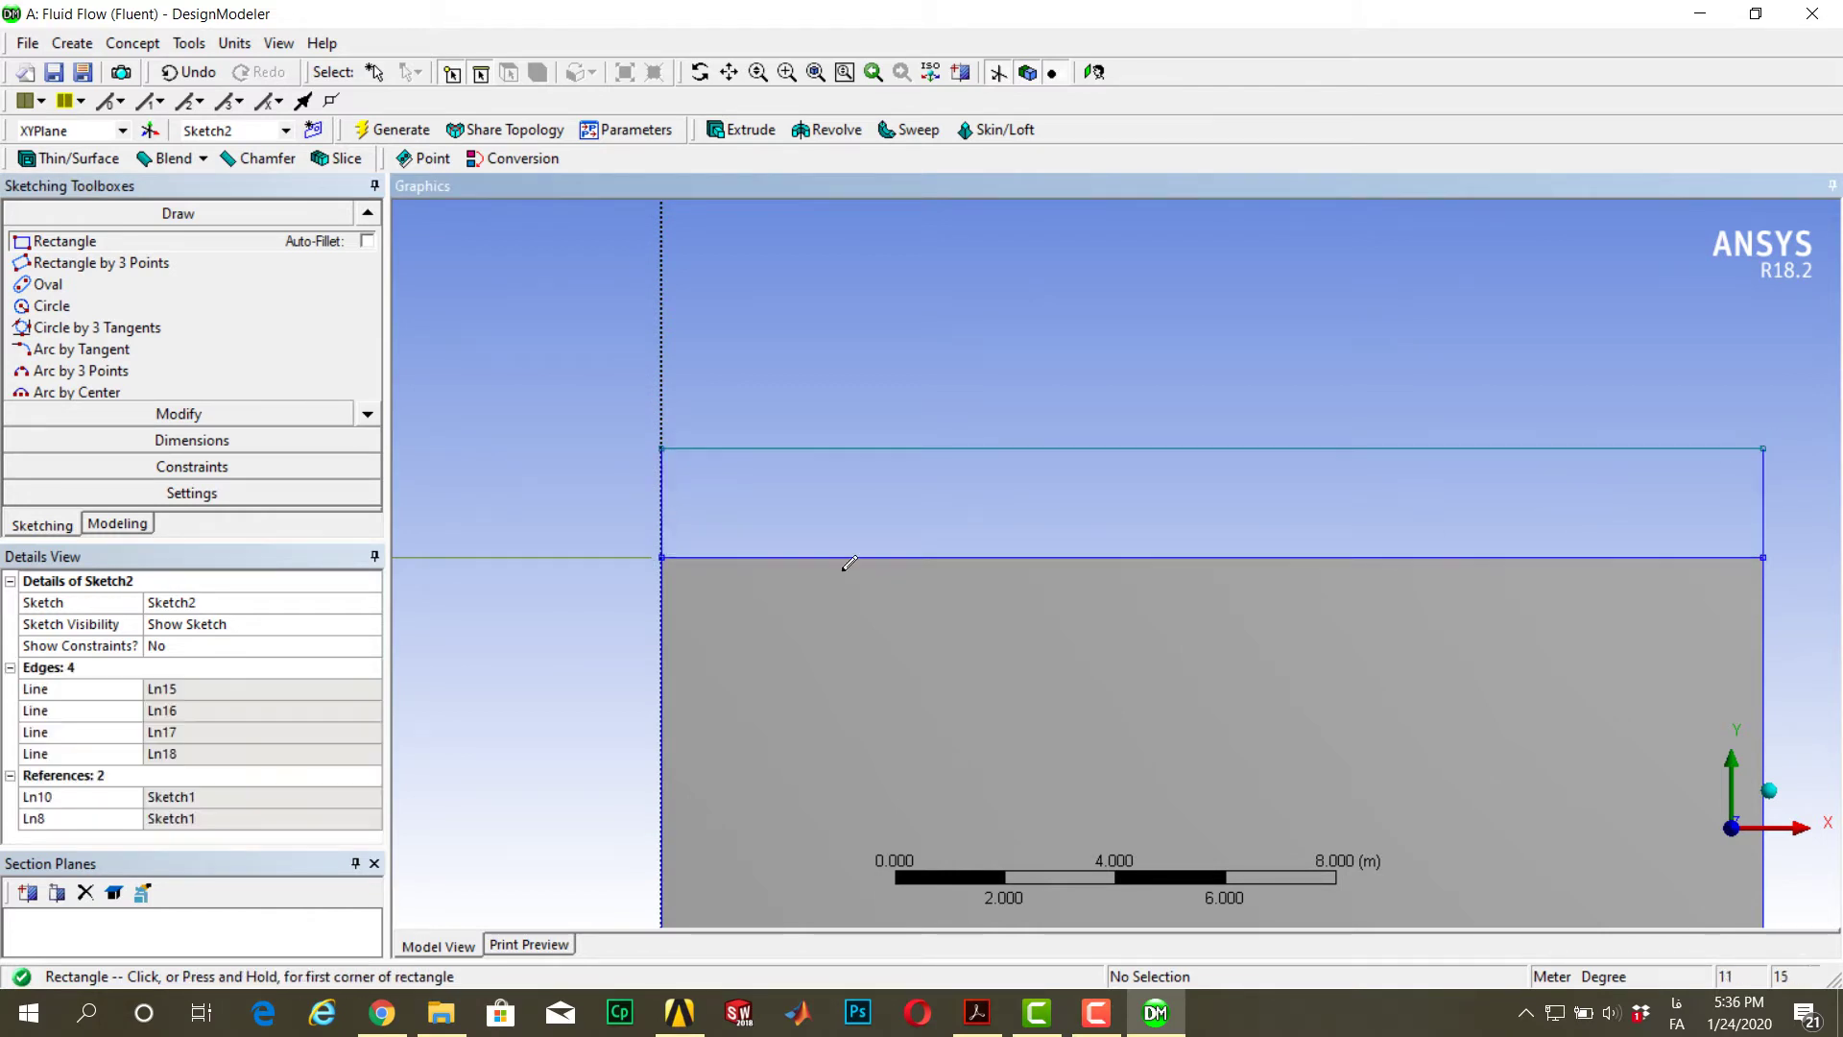
Dimension the strip's left edge, setting height V5 to 0.5 m
{"action": "left_click", "coordinate": [195, 441]}
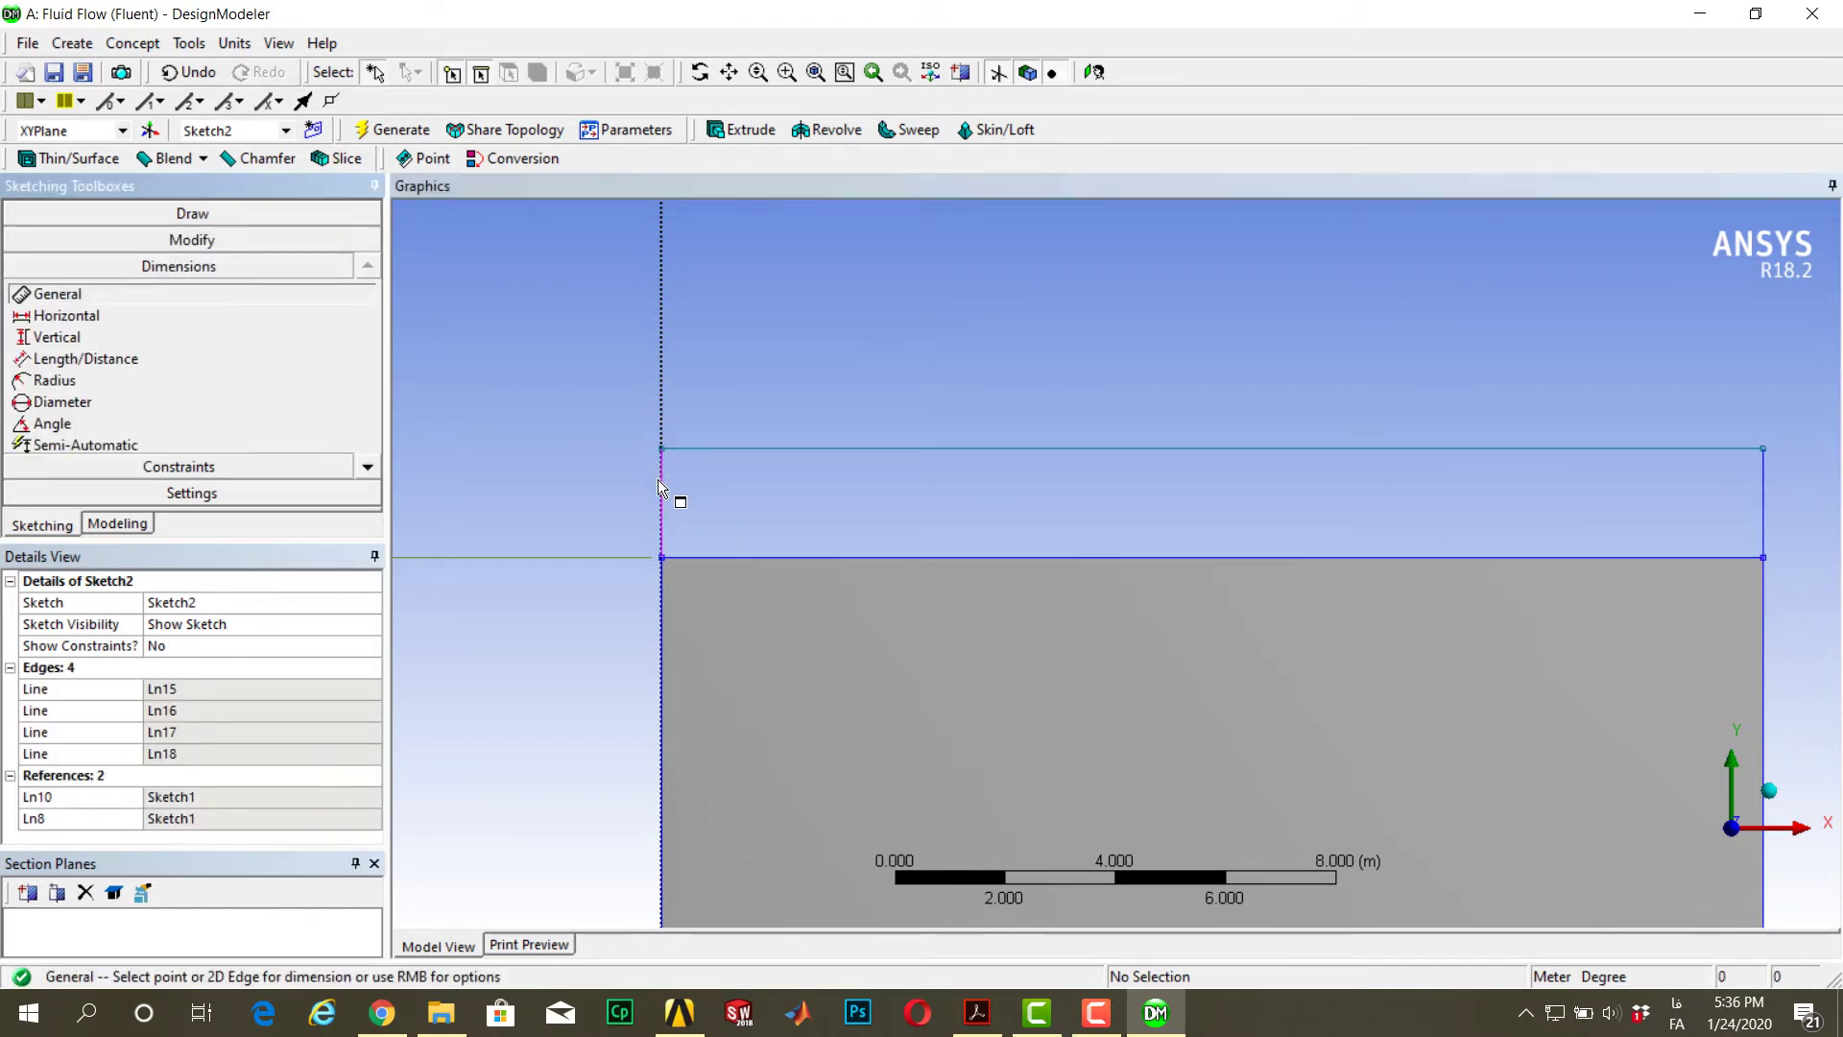
{"action": "left_click", "coordinate": [659, 480]}
{"action": "left_click", "coordinate": [582, 484]}
{"action": "left_click", "coordinate": [164, 690]}
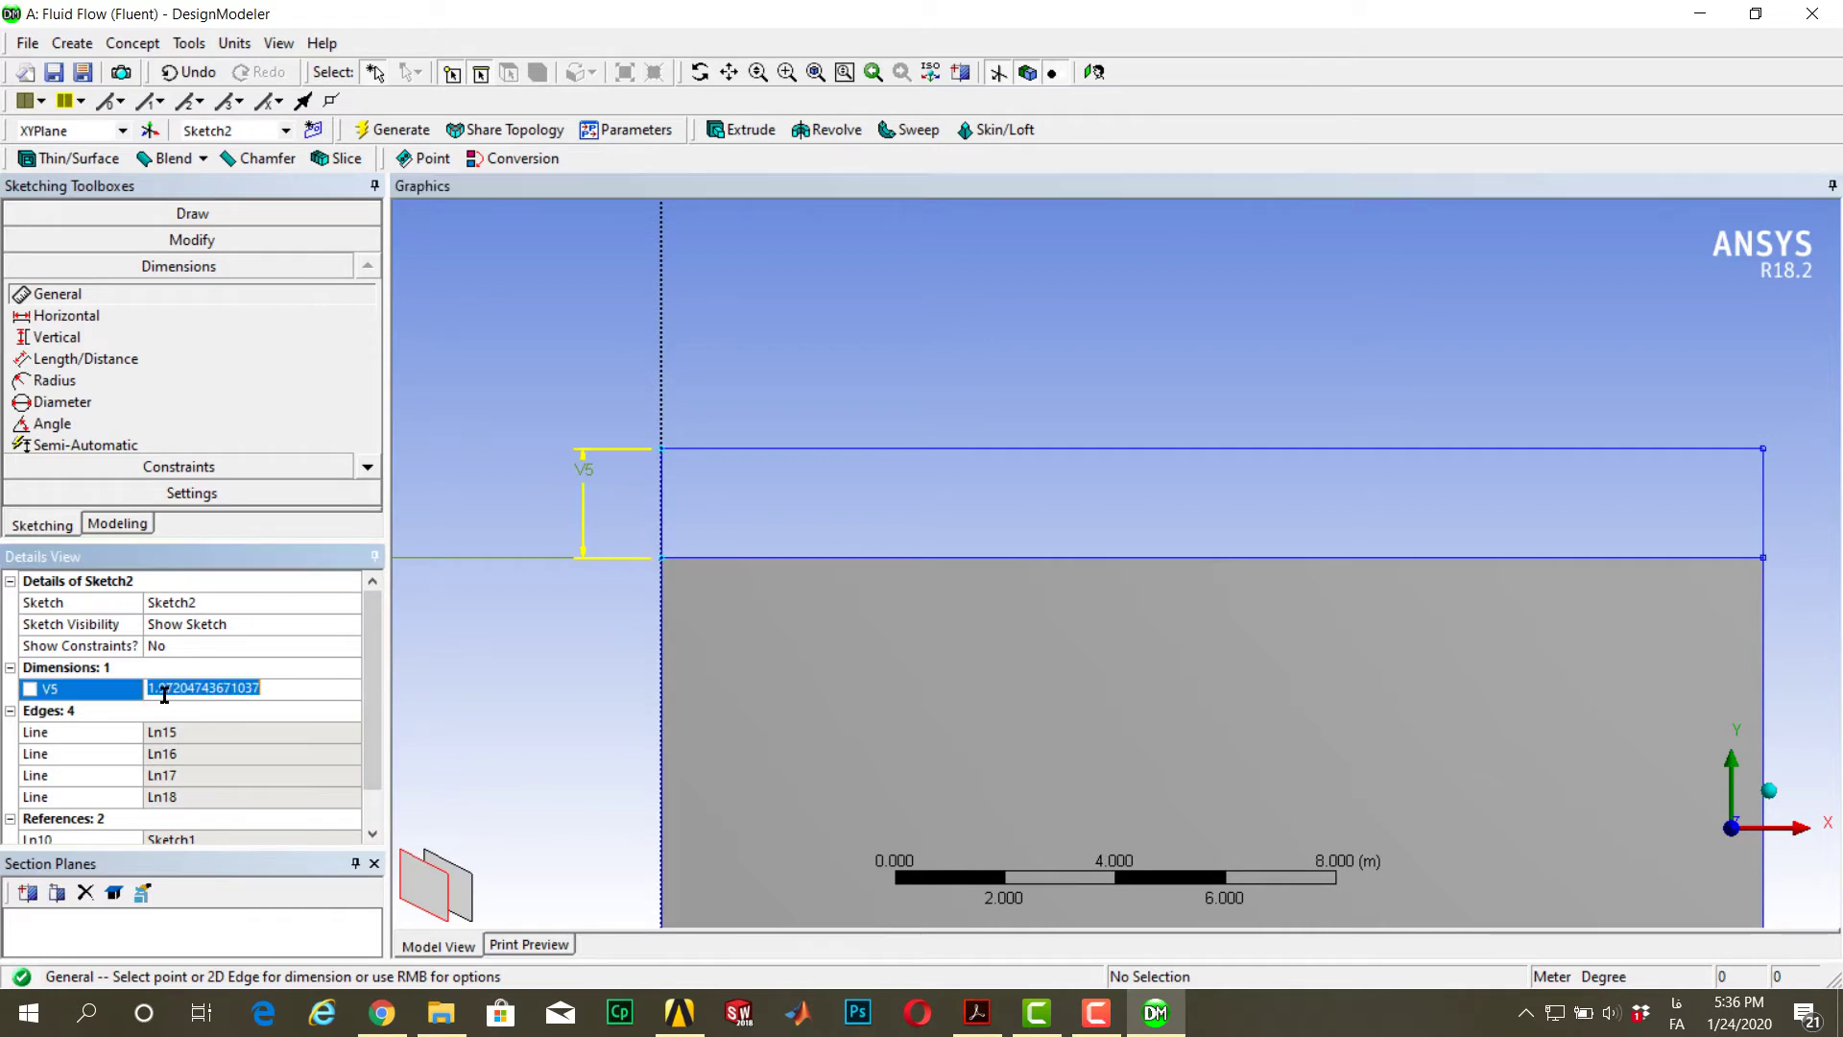
{"action": "type", "text": "0.5"}
{"action": "key", "text": "Return"}
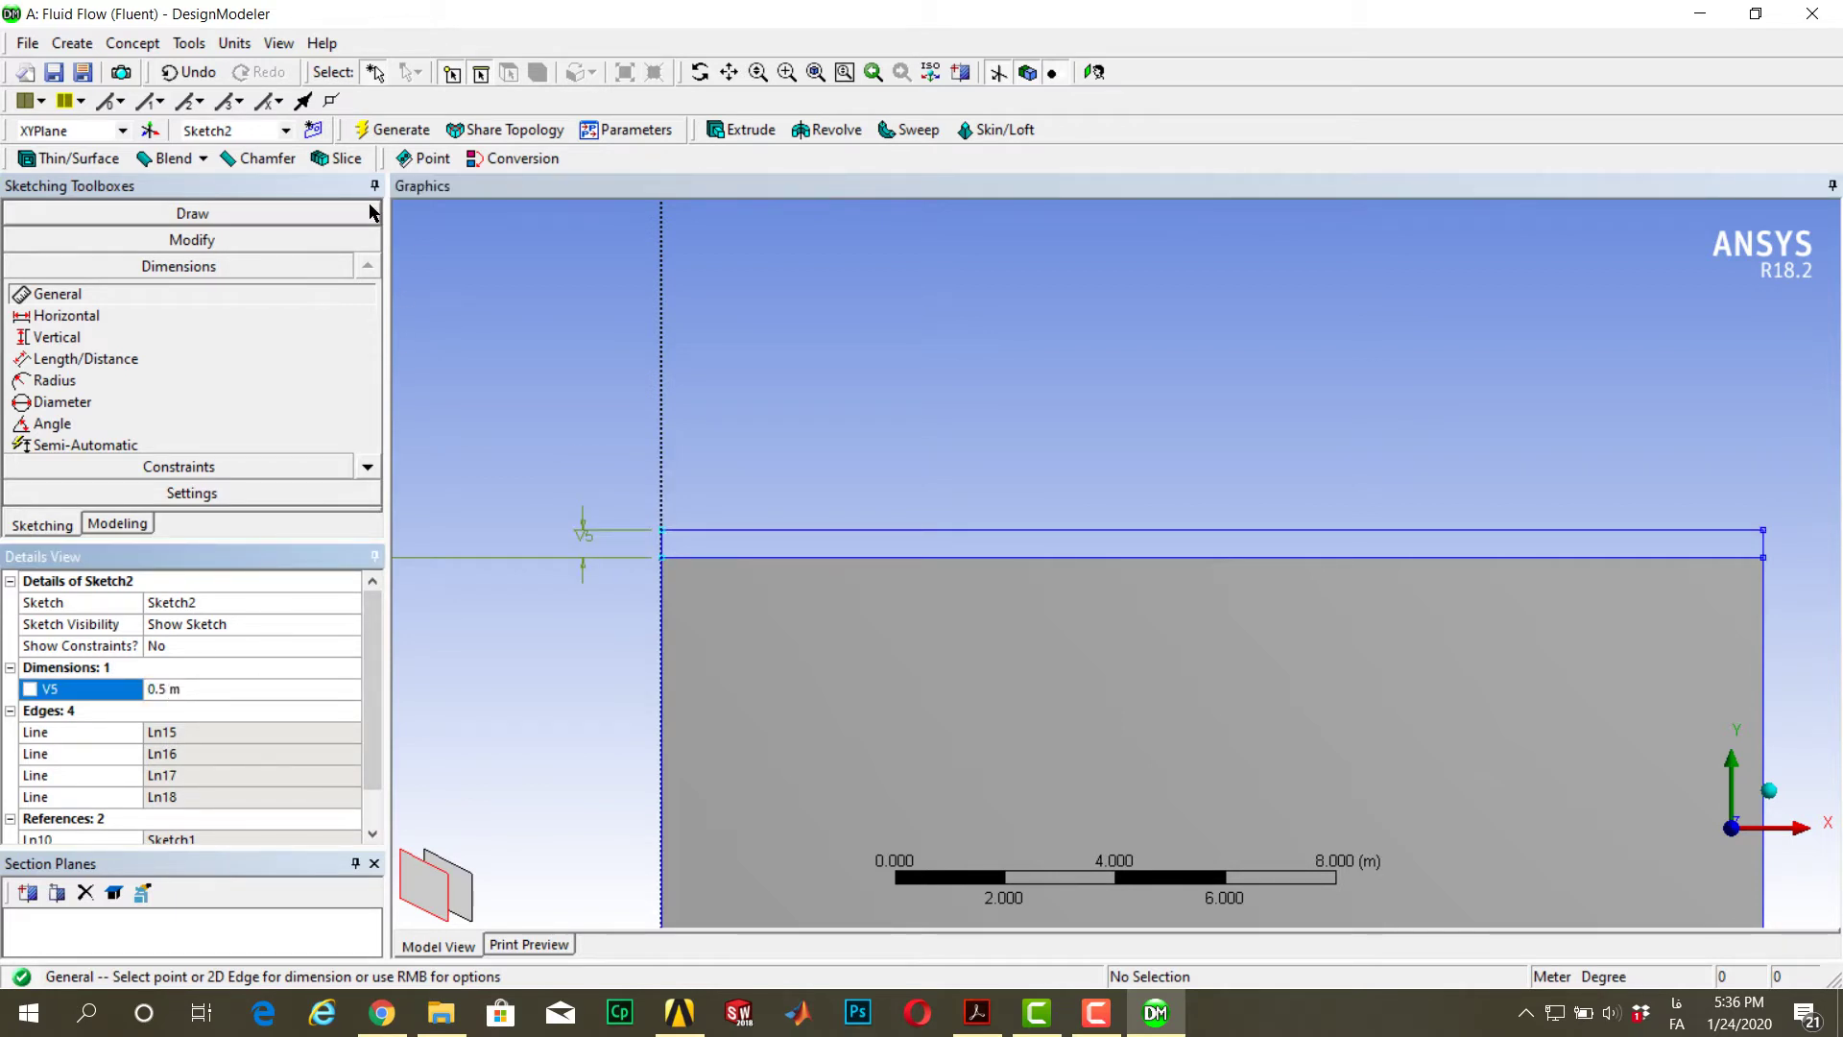
Generate a surface from Sketch2 as a separate body using Add Frozen
{"action": "left_click", "coordinate": [132, 43]}
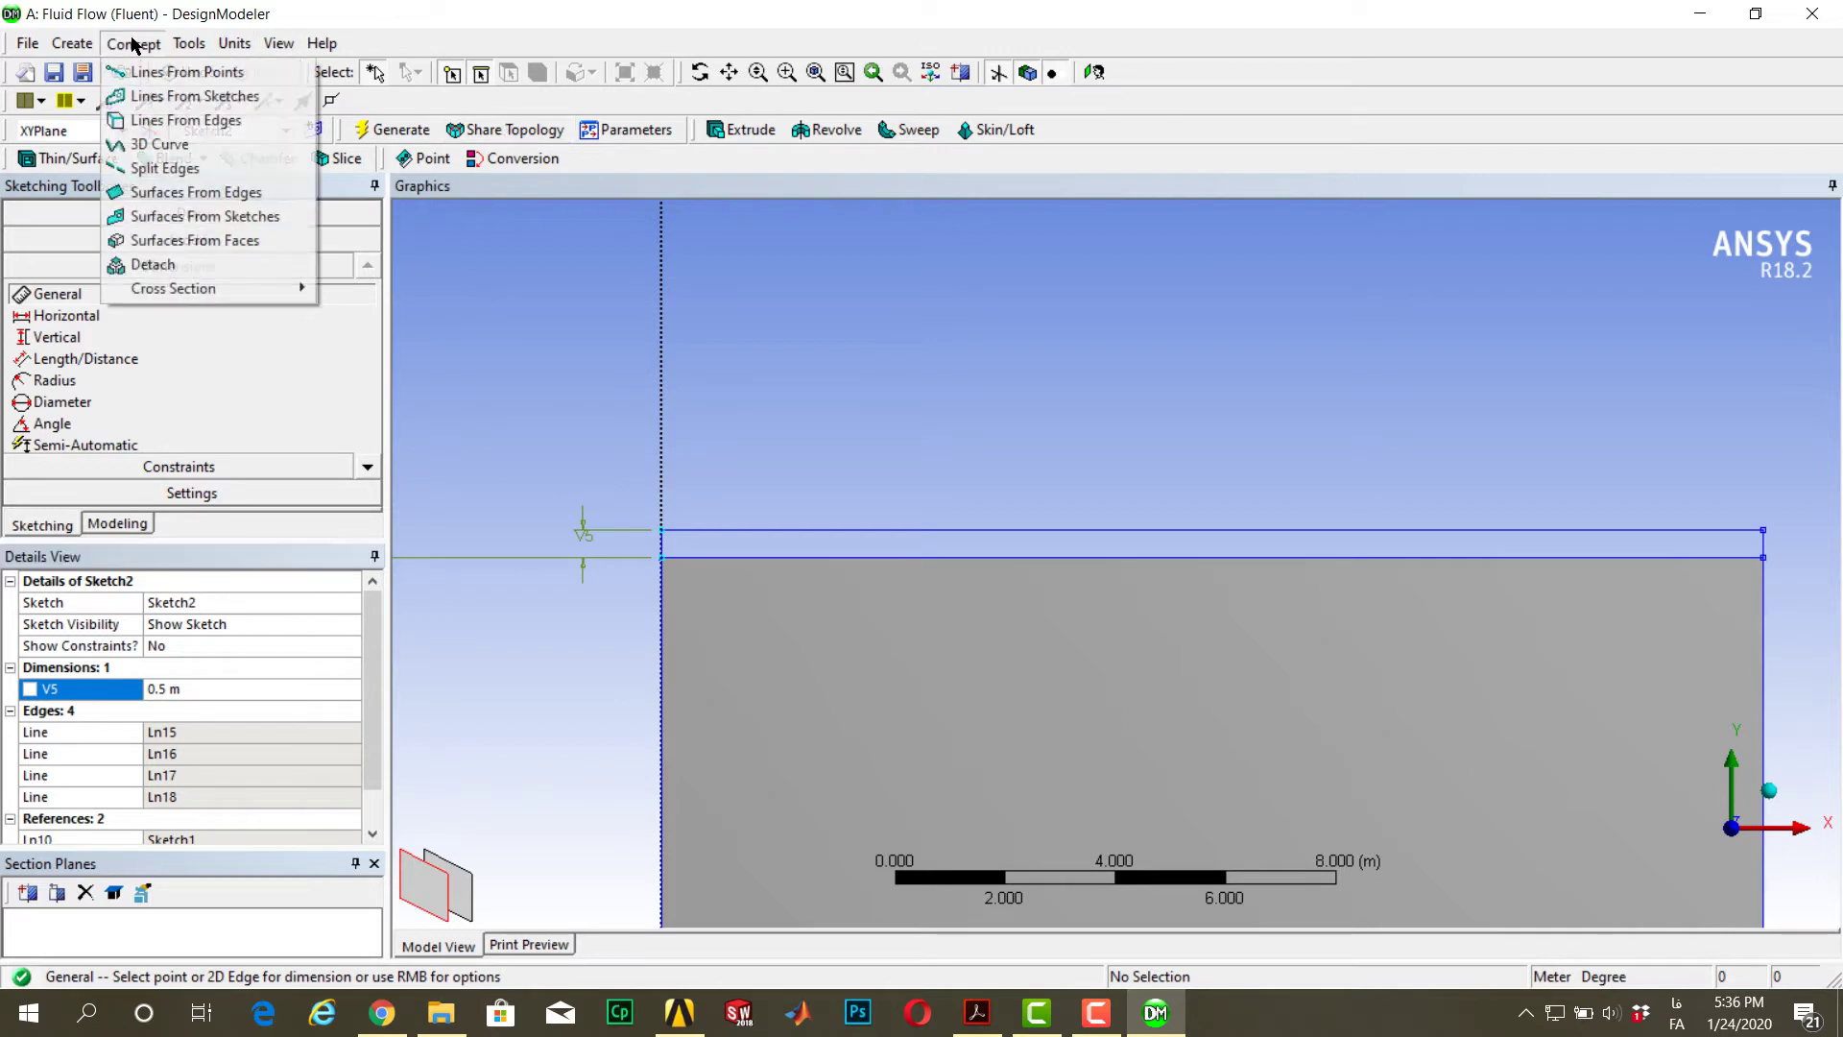
{"action": "left_click", "coordinate": [149, 217]}
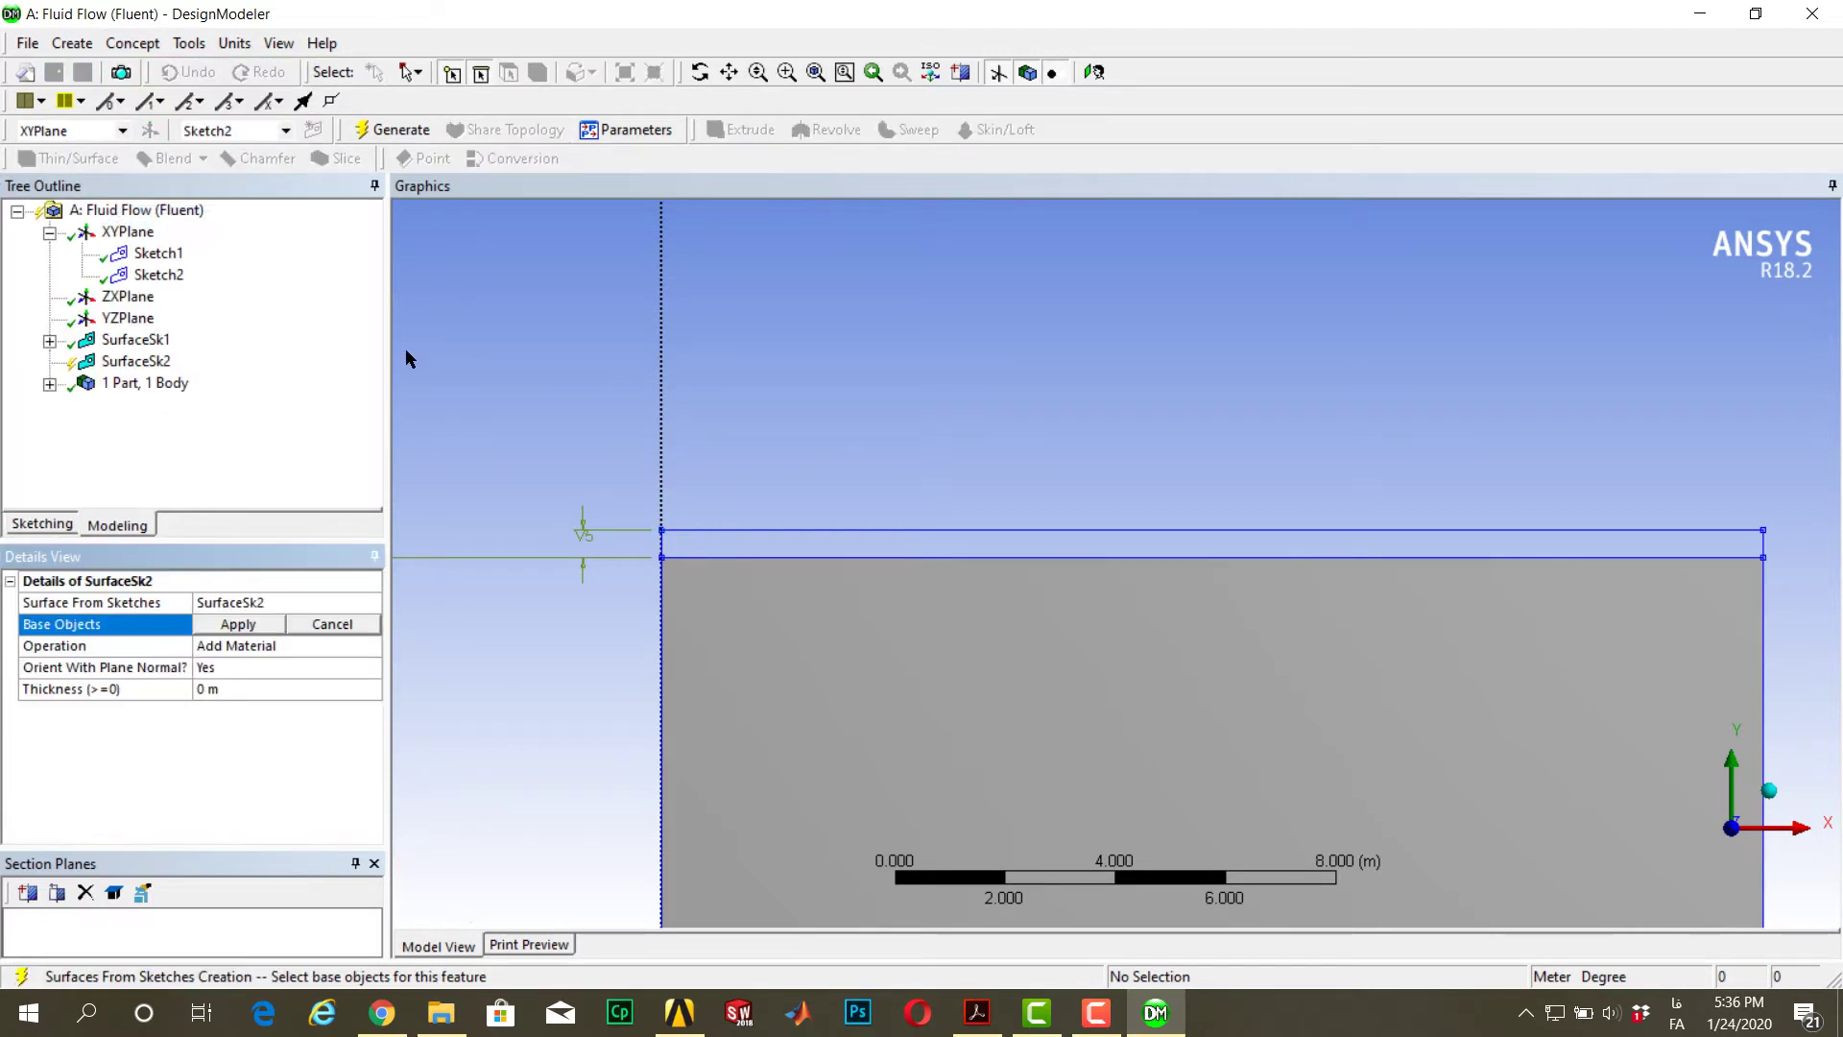
{"action": "left_click", "coordinate": [810, 529]}
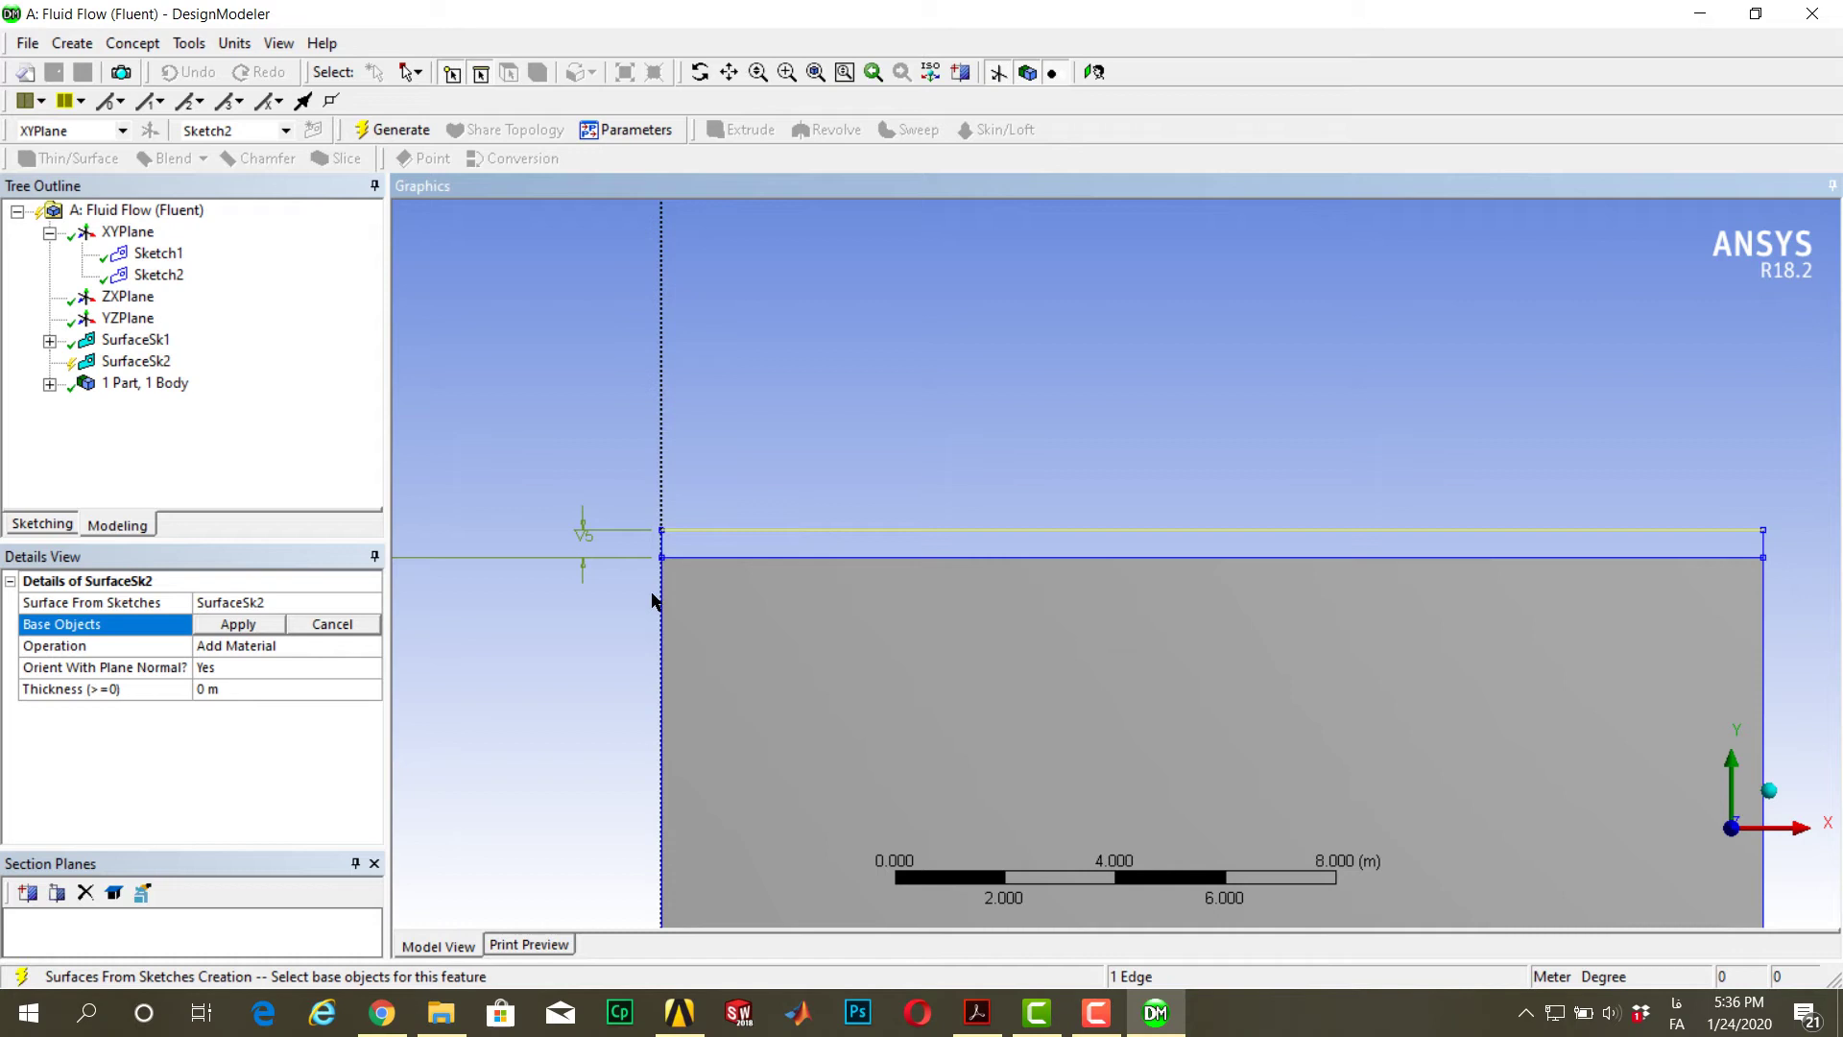
{"action": "left_click", "coordinate": [230, 624]}
{"action": "double_click", "coordinate": [223, 654]}
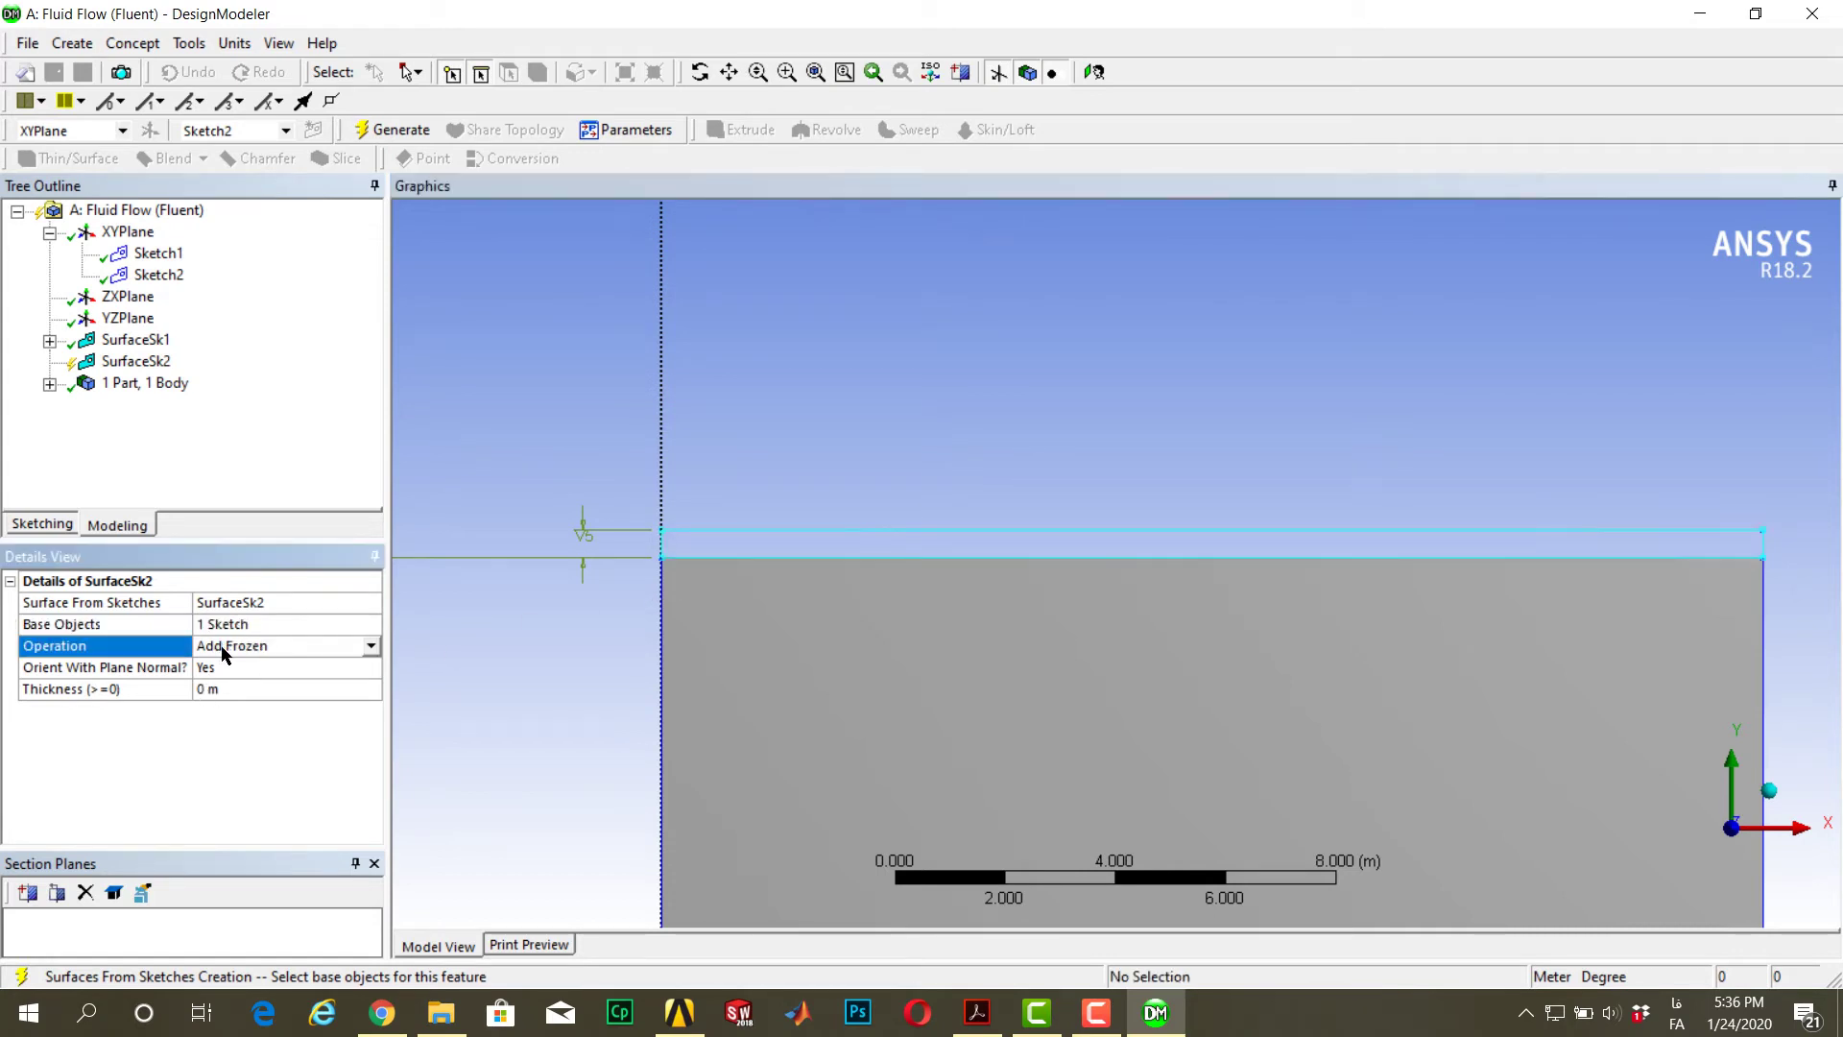
{"action": "left_click", "coordinate": [392, 129]}
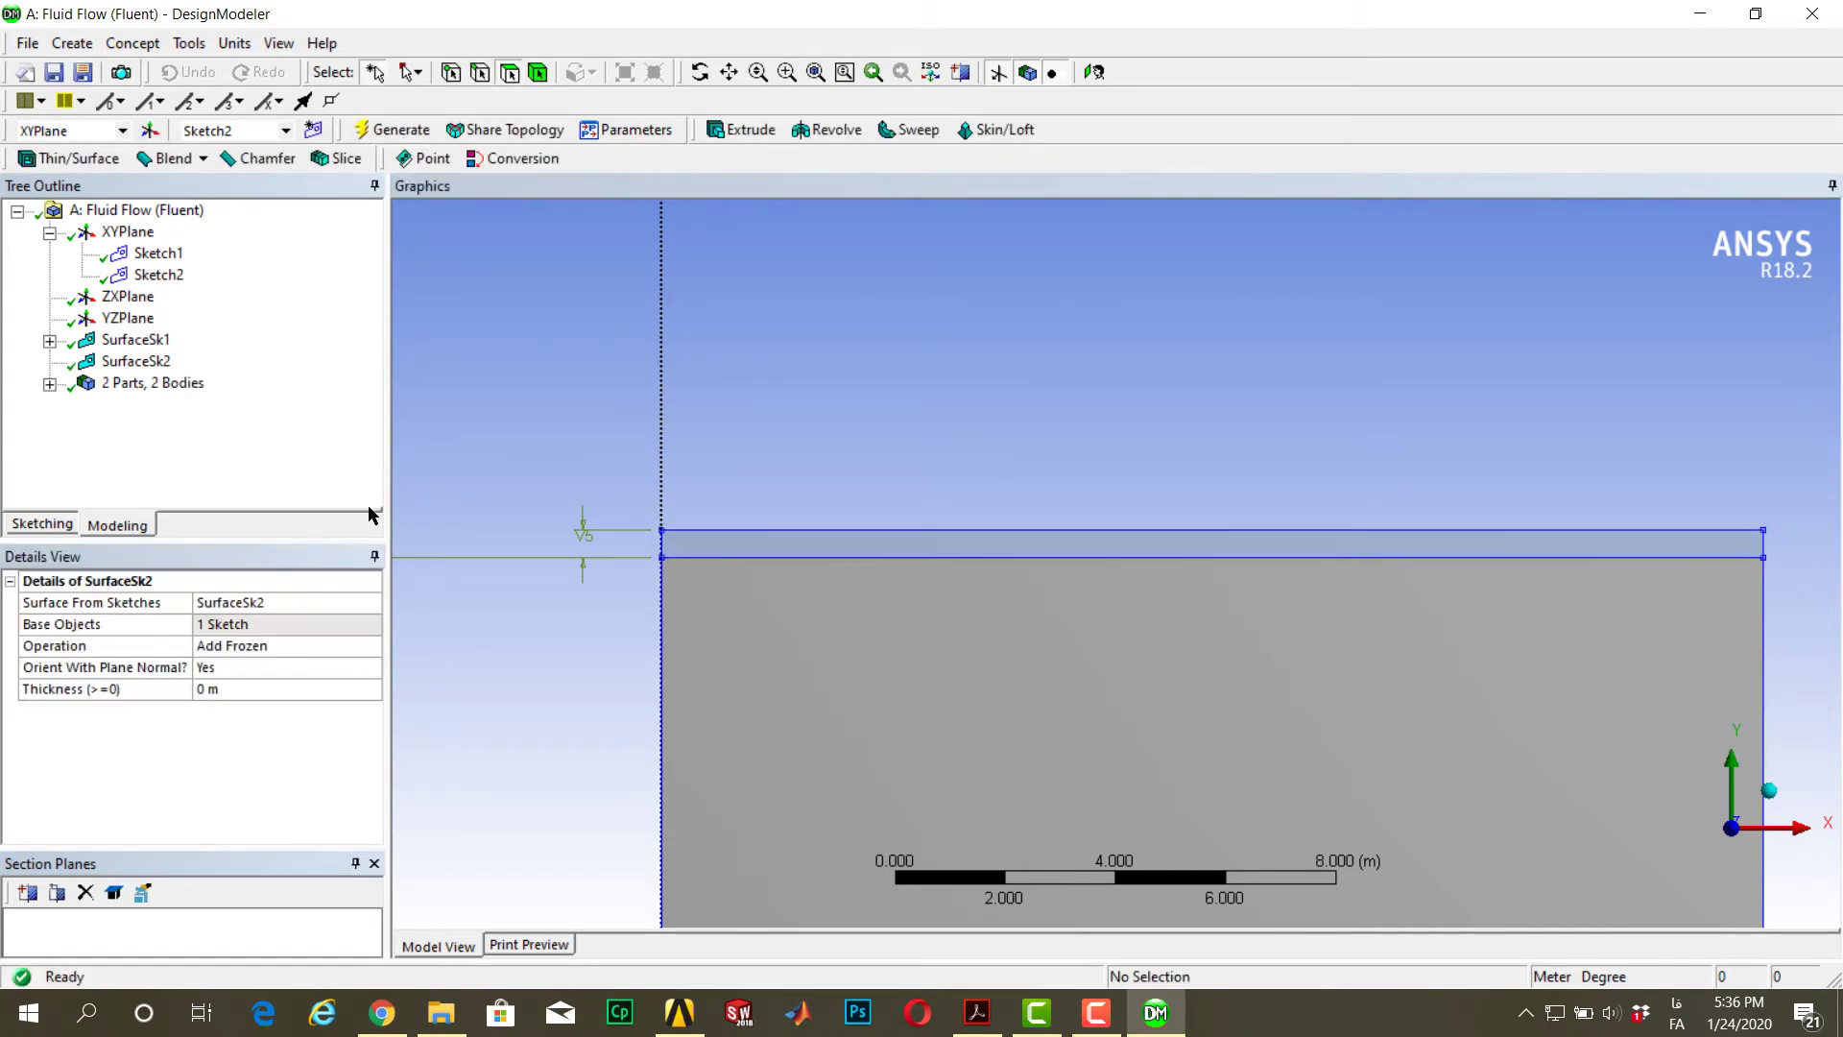
Inspect both surface bodies: the 287.99 m² domain and the 10 m² strip
{"action": "left_click", "coordinate": [49, 383]}
{"action": "left_click", "coordinate": [172, 404]}
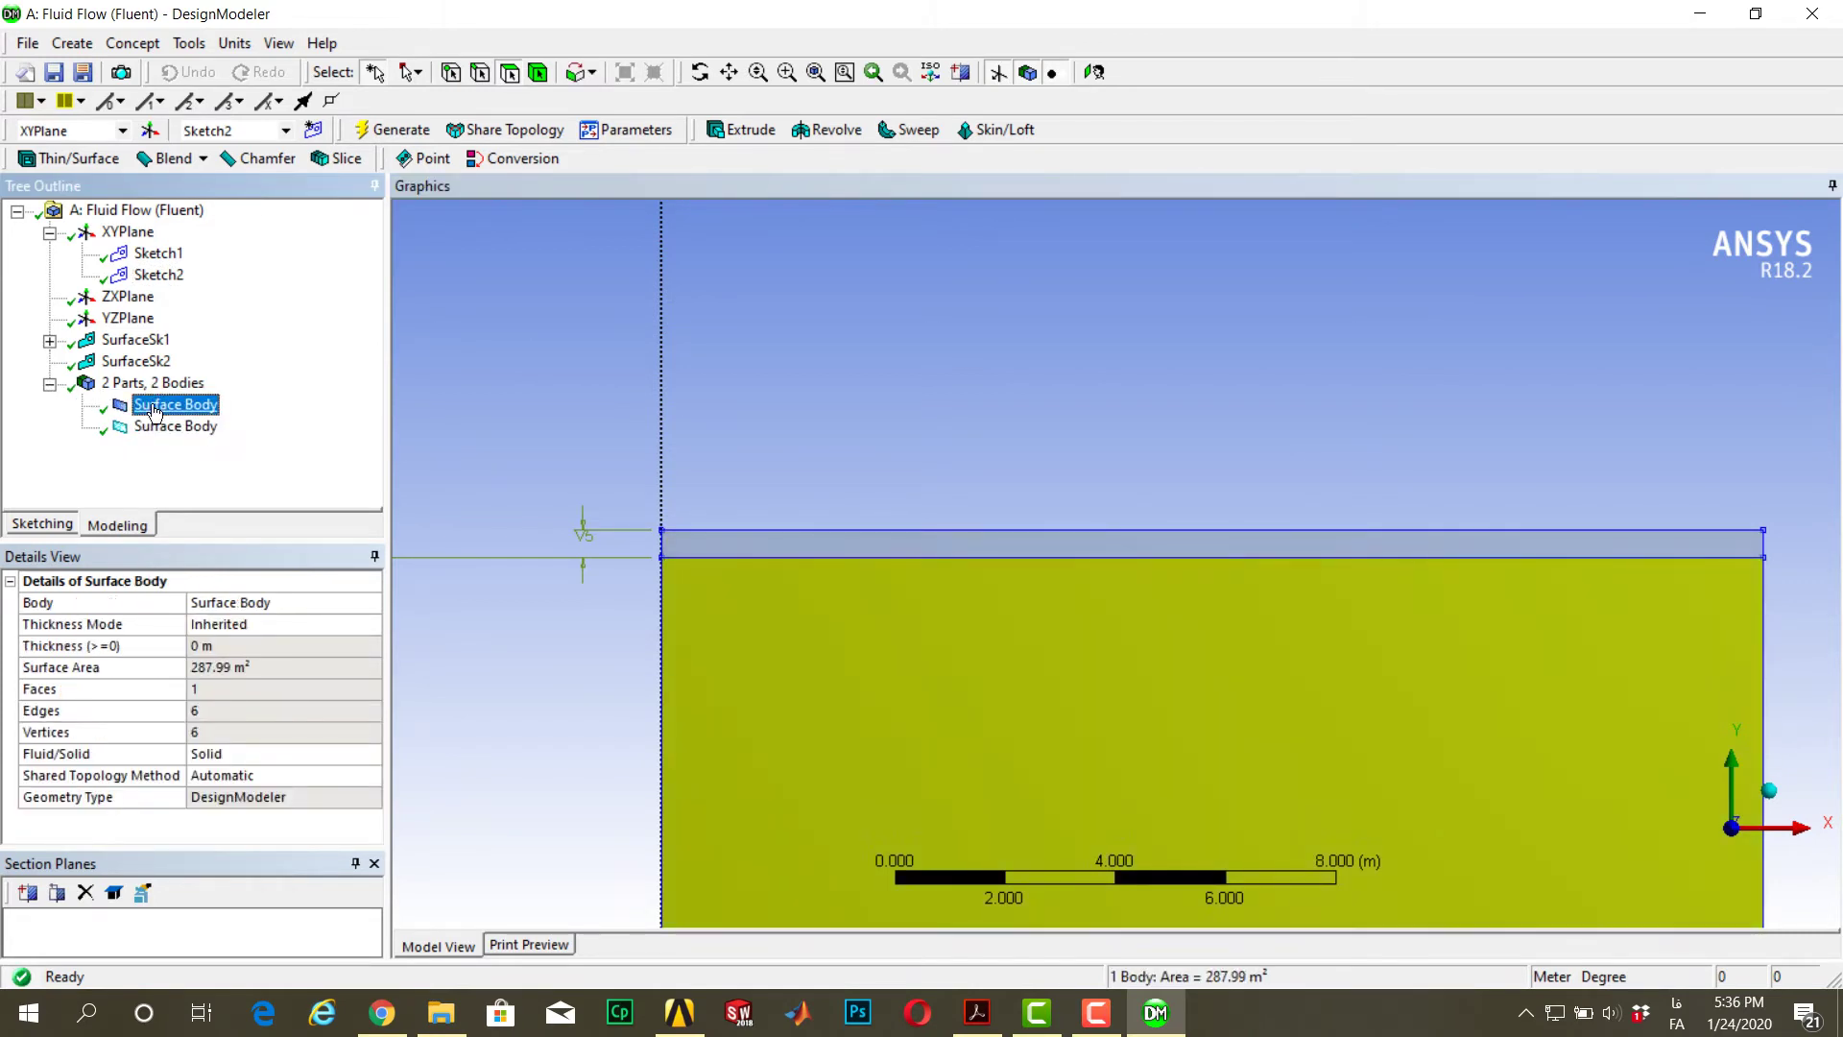
{"action": "scroll", "coordinate": [675, 436], "scroll_direction": "down", "scroll_amount": 3}
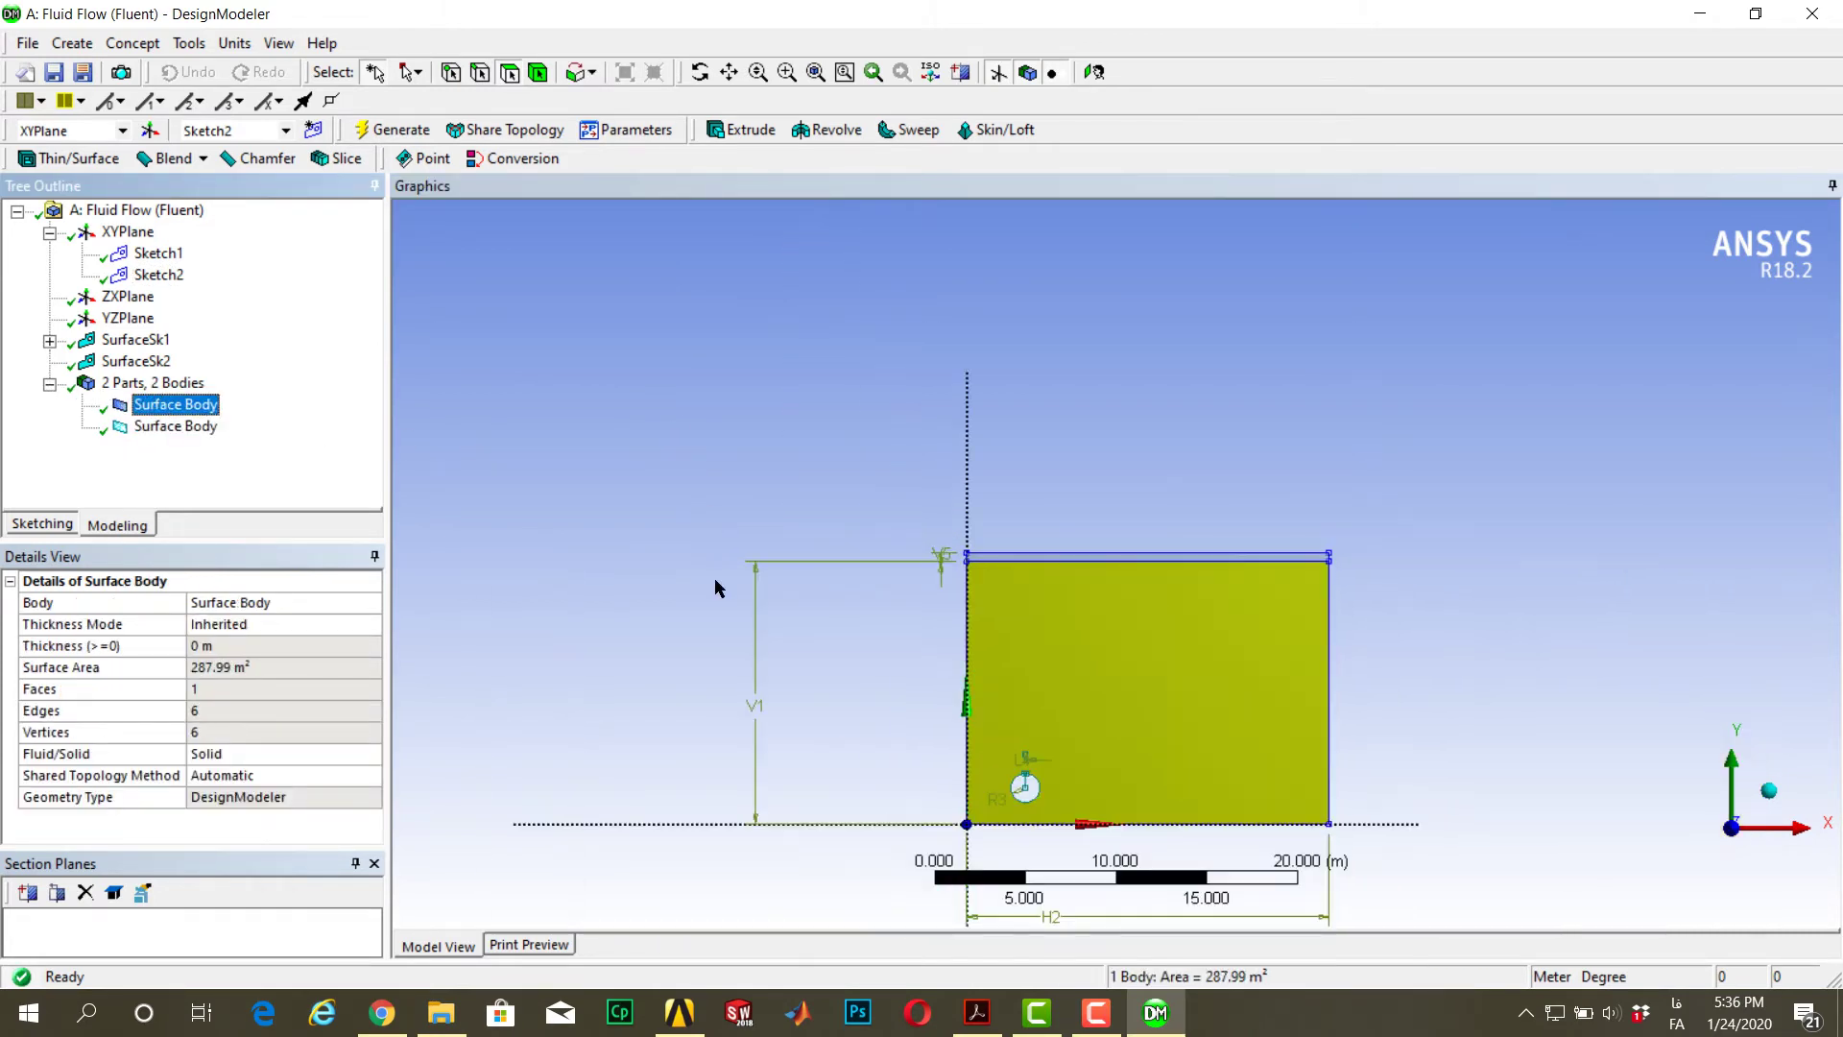
{"action": "scroll", "coordinate": [1545, 498], "scroll_direction": "up", "scroll_amount": 2}
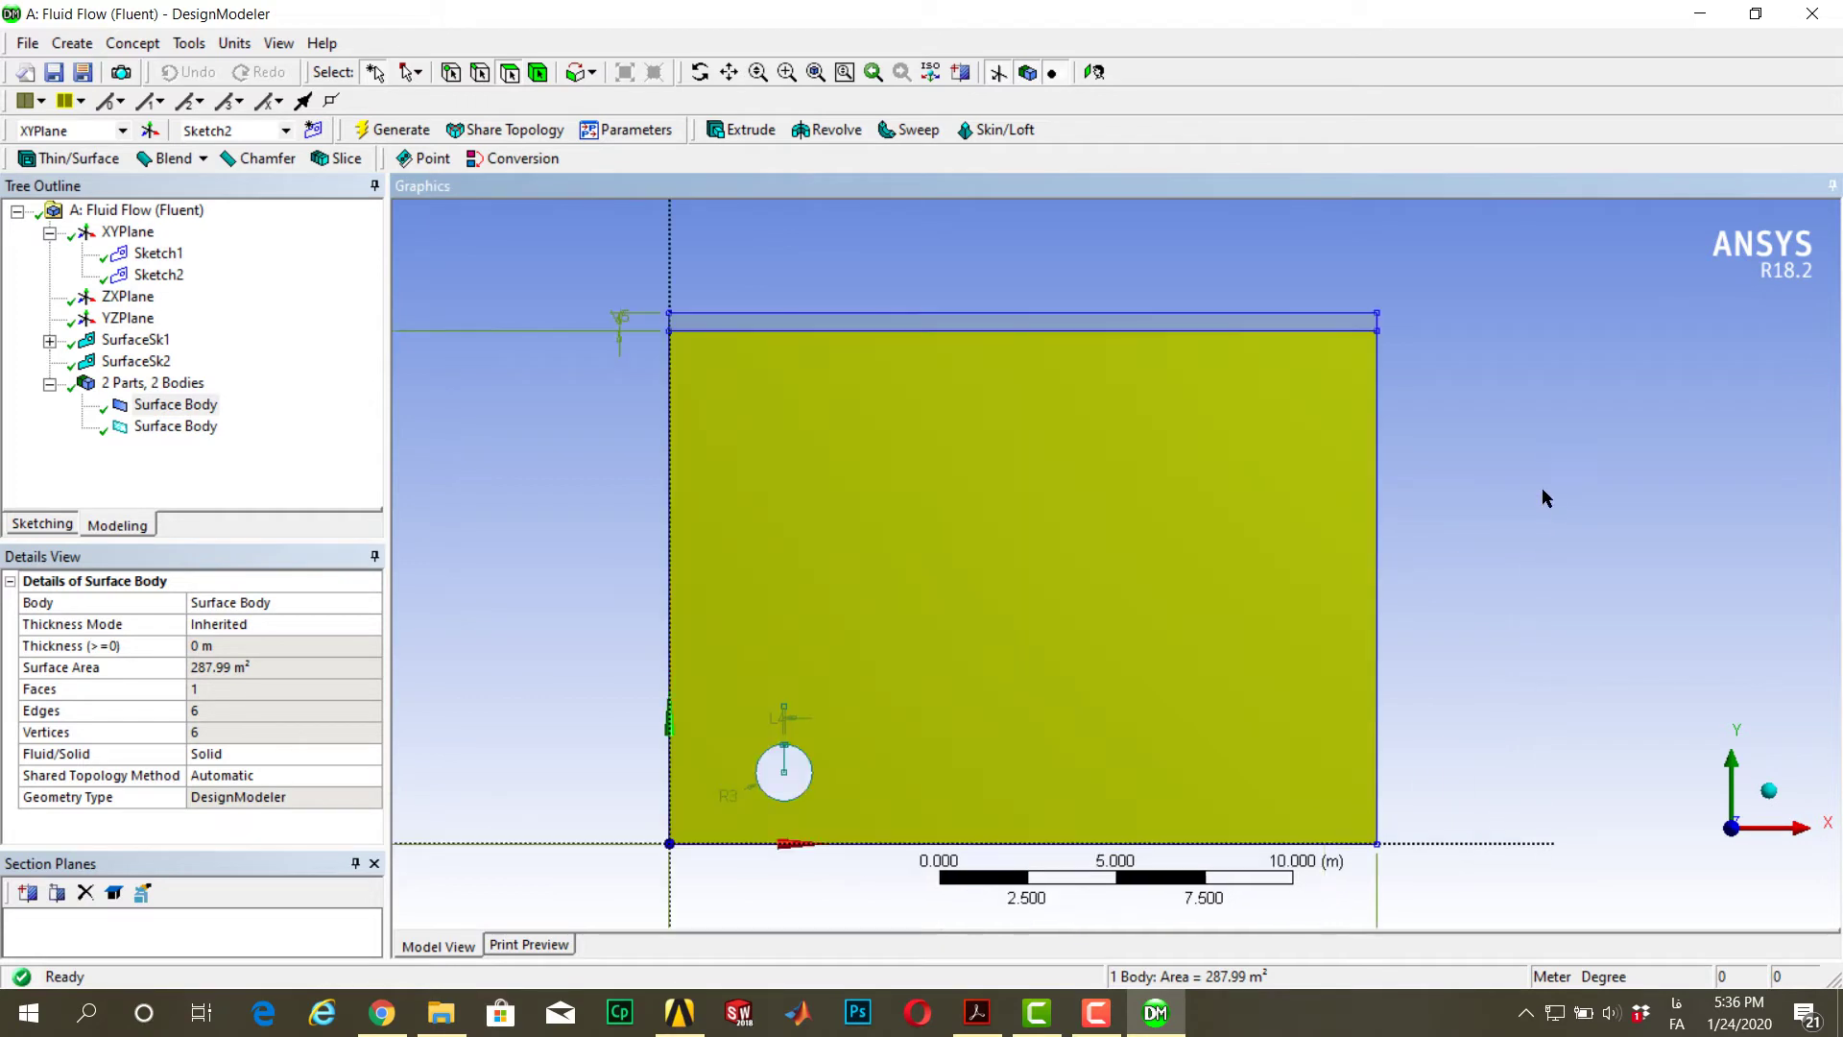
{"action": "left_click", "coordinate": [175, 425]}
{"action": "left_click", "coordinate": [509, 379]}
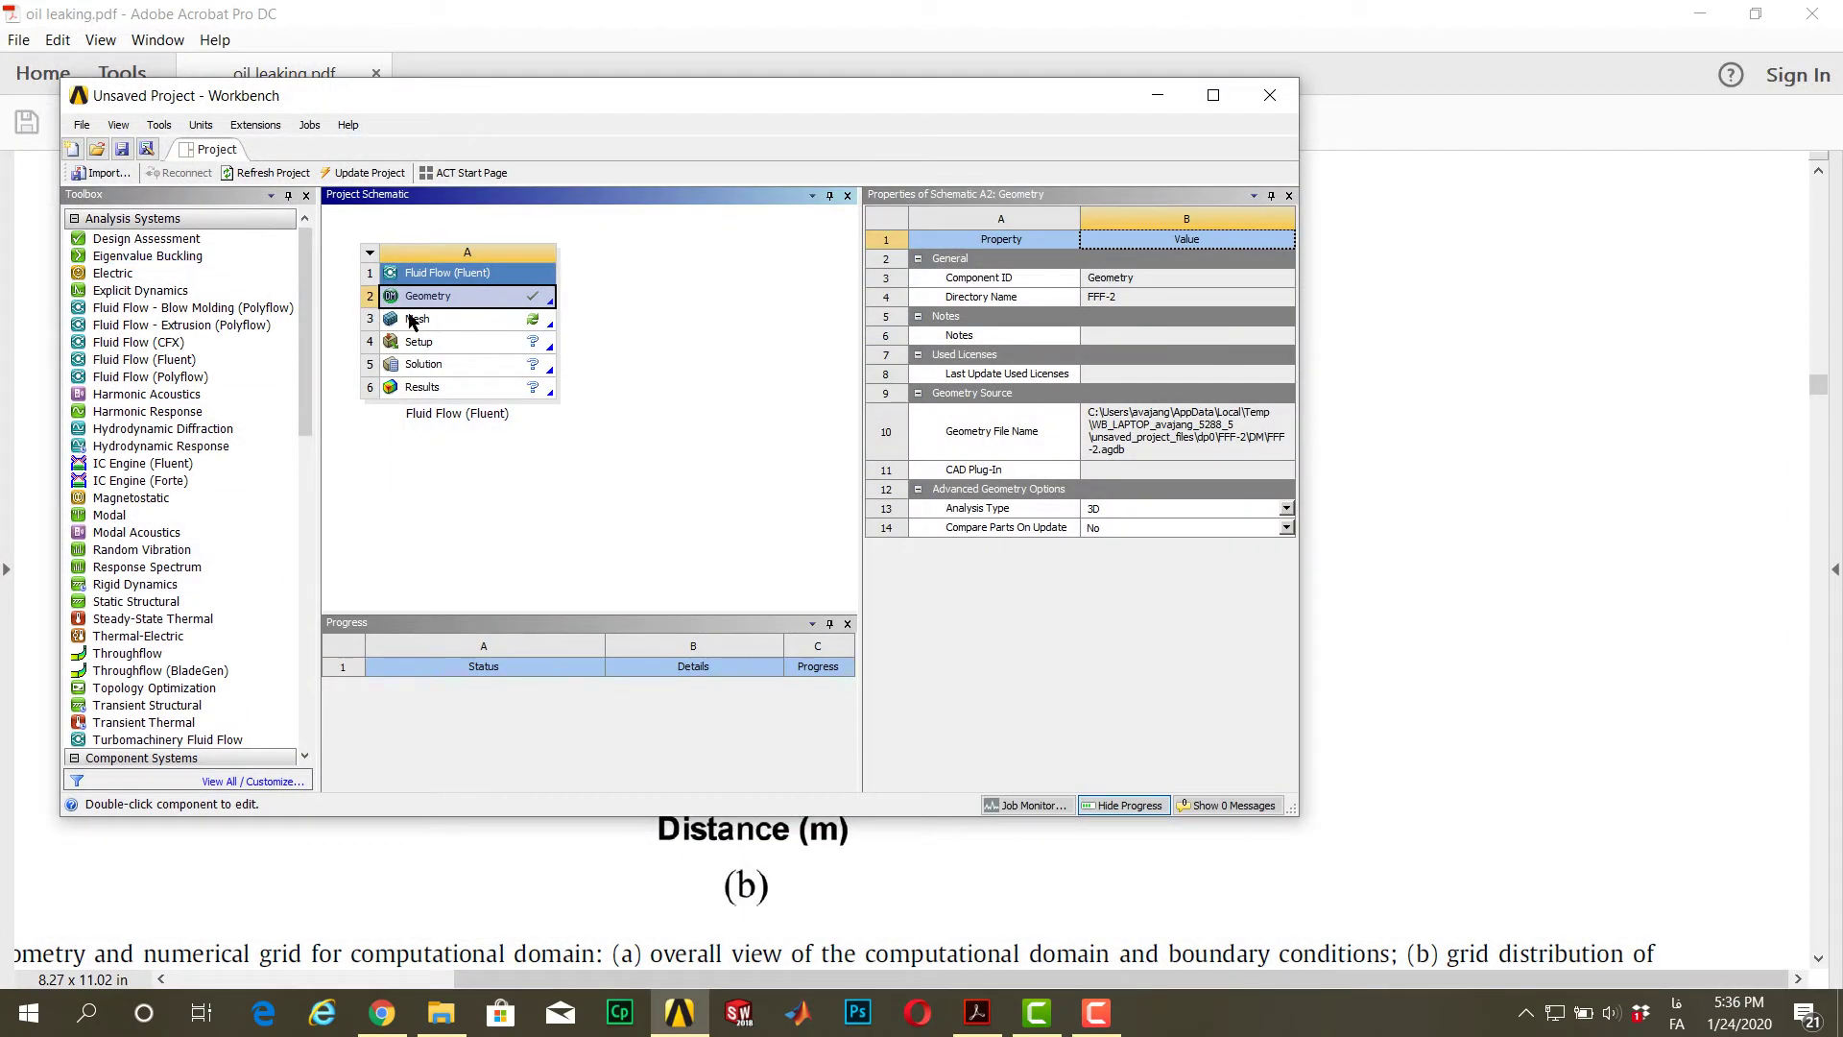
Open the model in Meshing, view it from the front, and set Relevance Center to Medium
{"action": "double_click", "coordinate": [411, 322]}
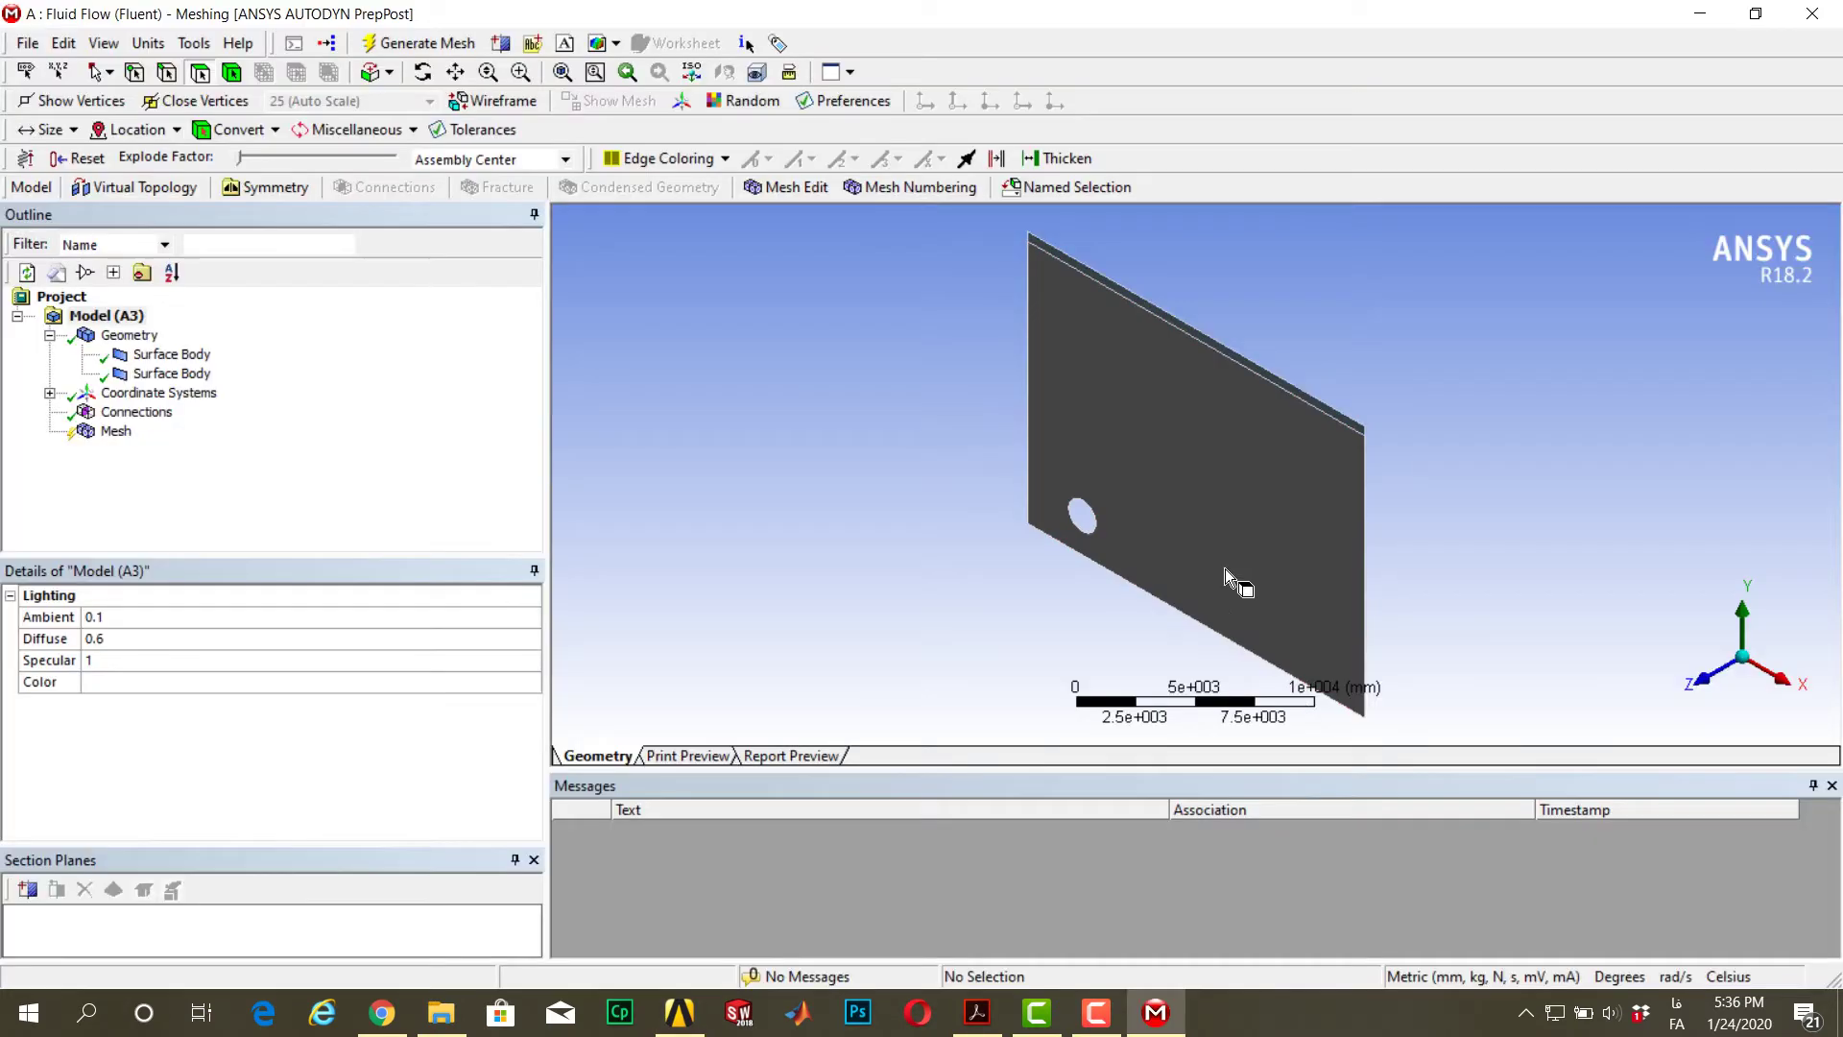
{"action": "left_click", "coordinate": [1713, 671]}
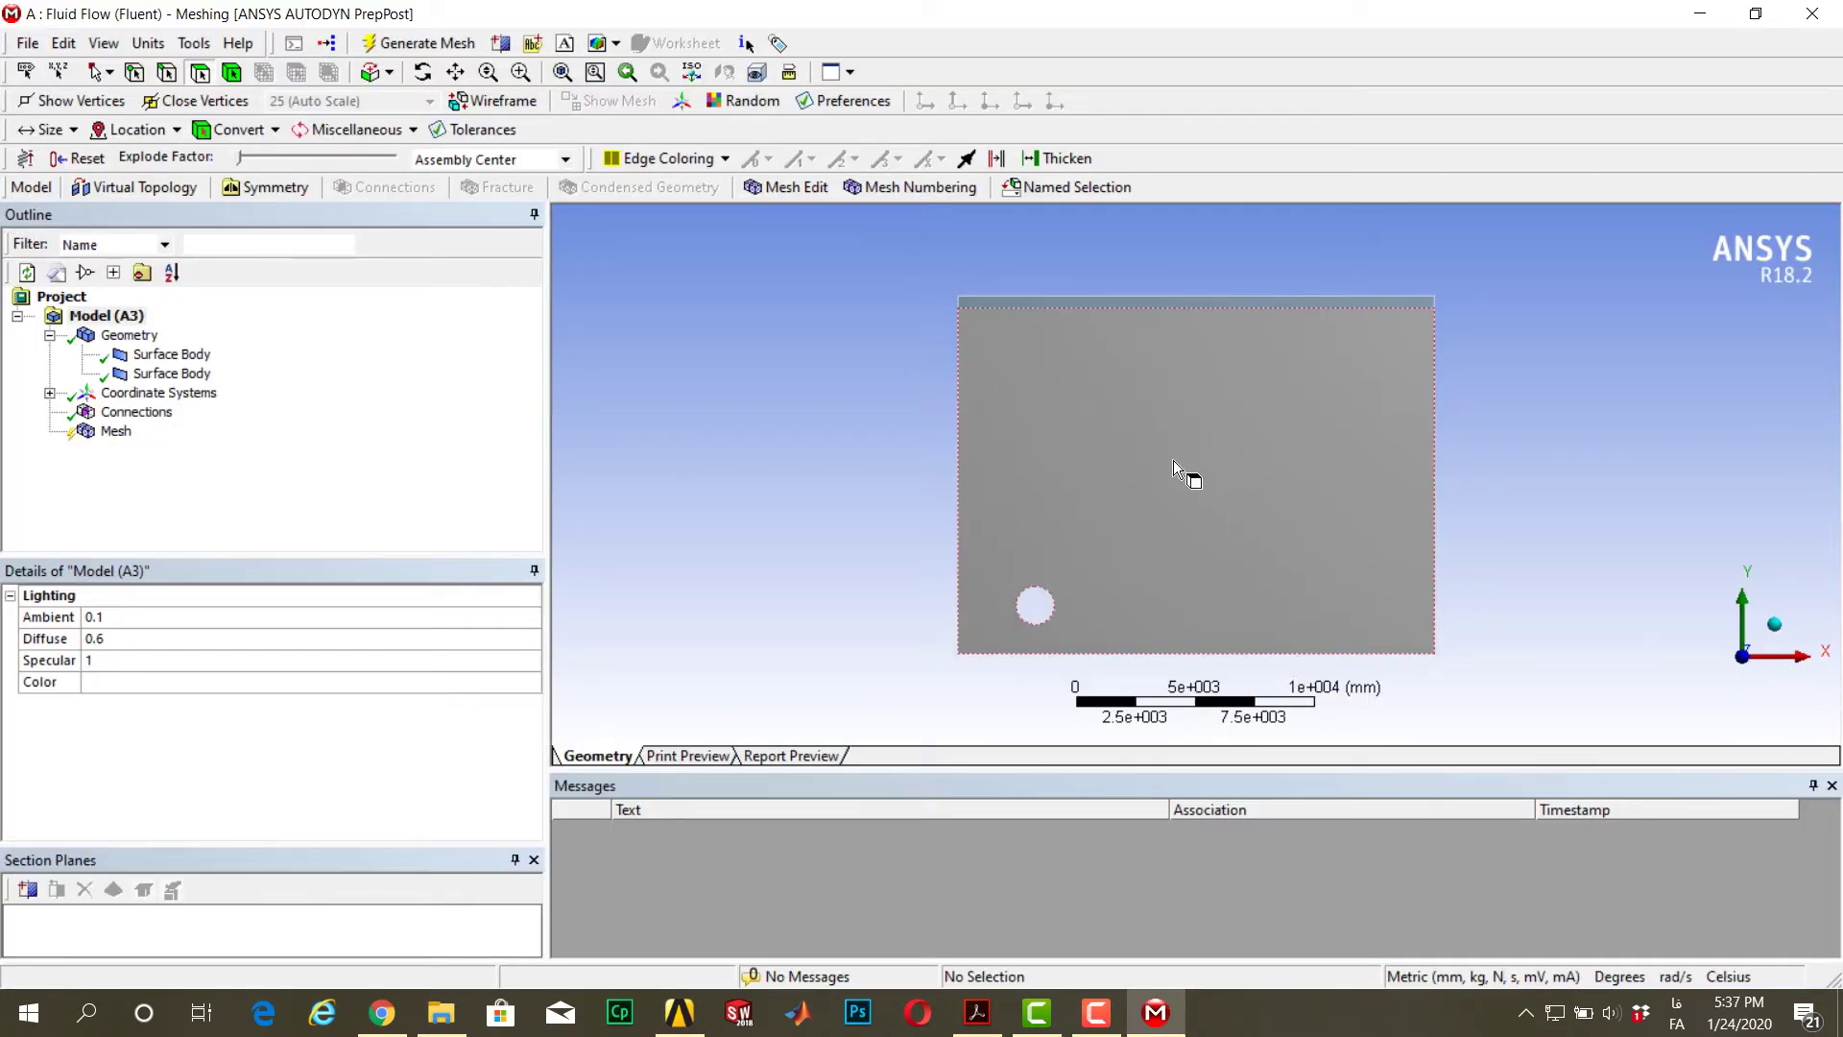
{"action": "scroll", "coordinate": [1161, 412], "scroll_direction": "up", "scroll_amount": 4}
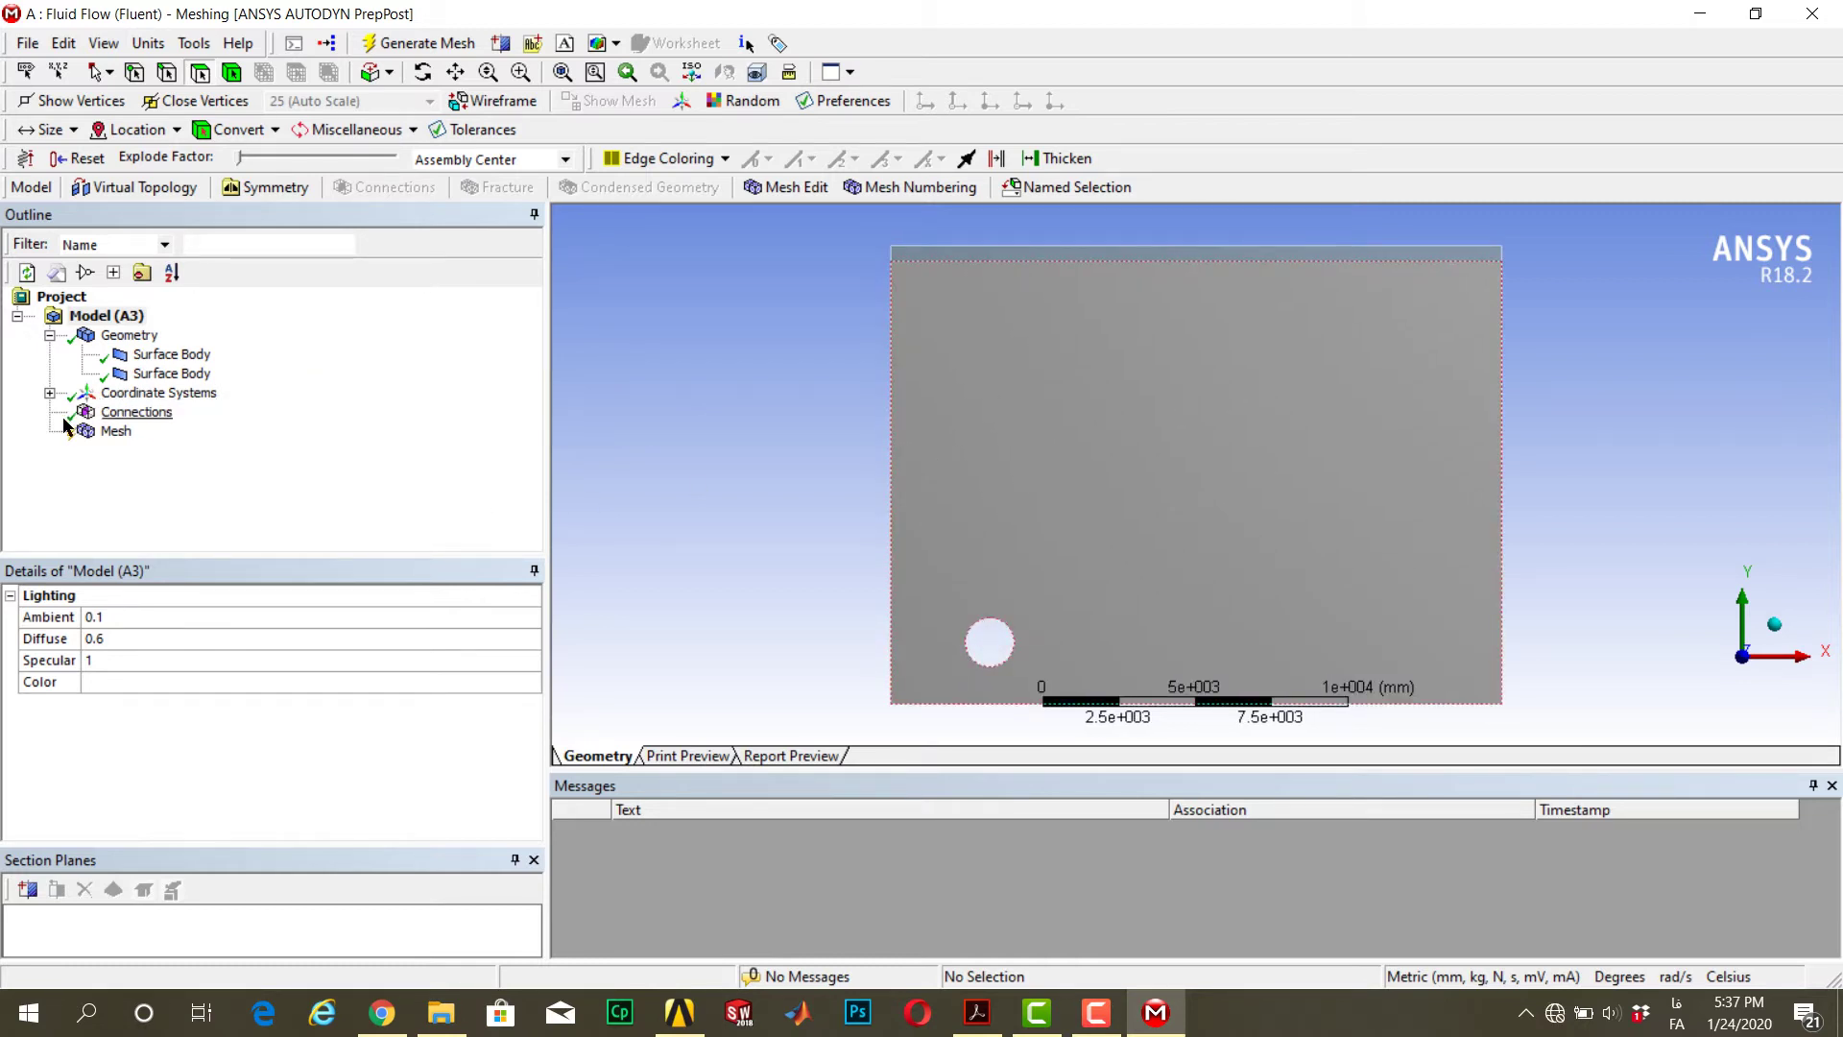
{"action": "left_click", "coordinate": [96, 434]}
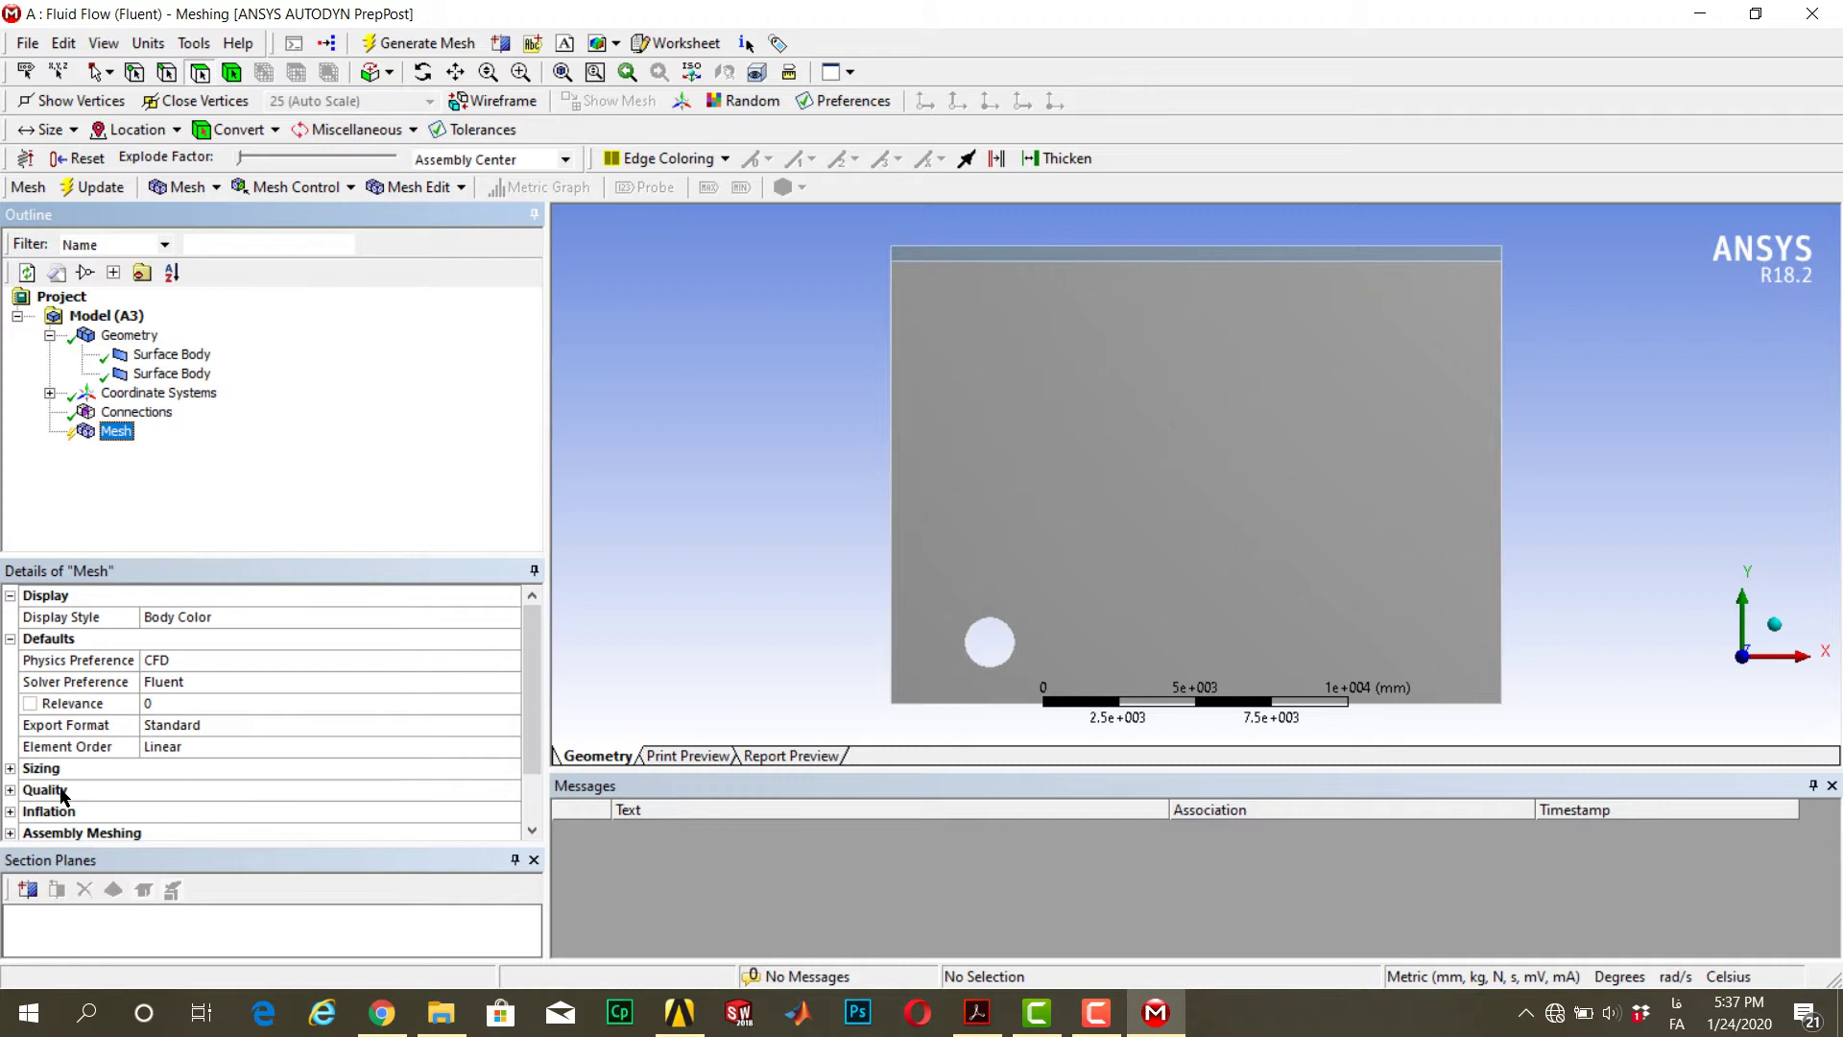
{"action": "left_click", "coordinate": [10, 769]}
{"action": "double_click", "coordinate": [168, 813]}
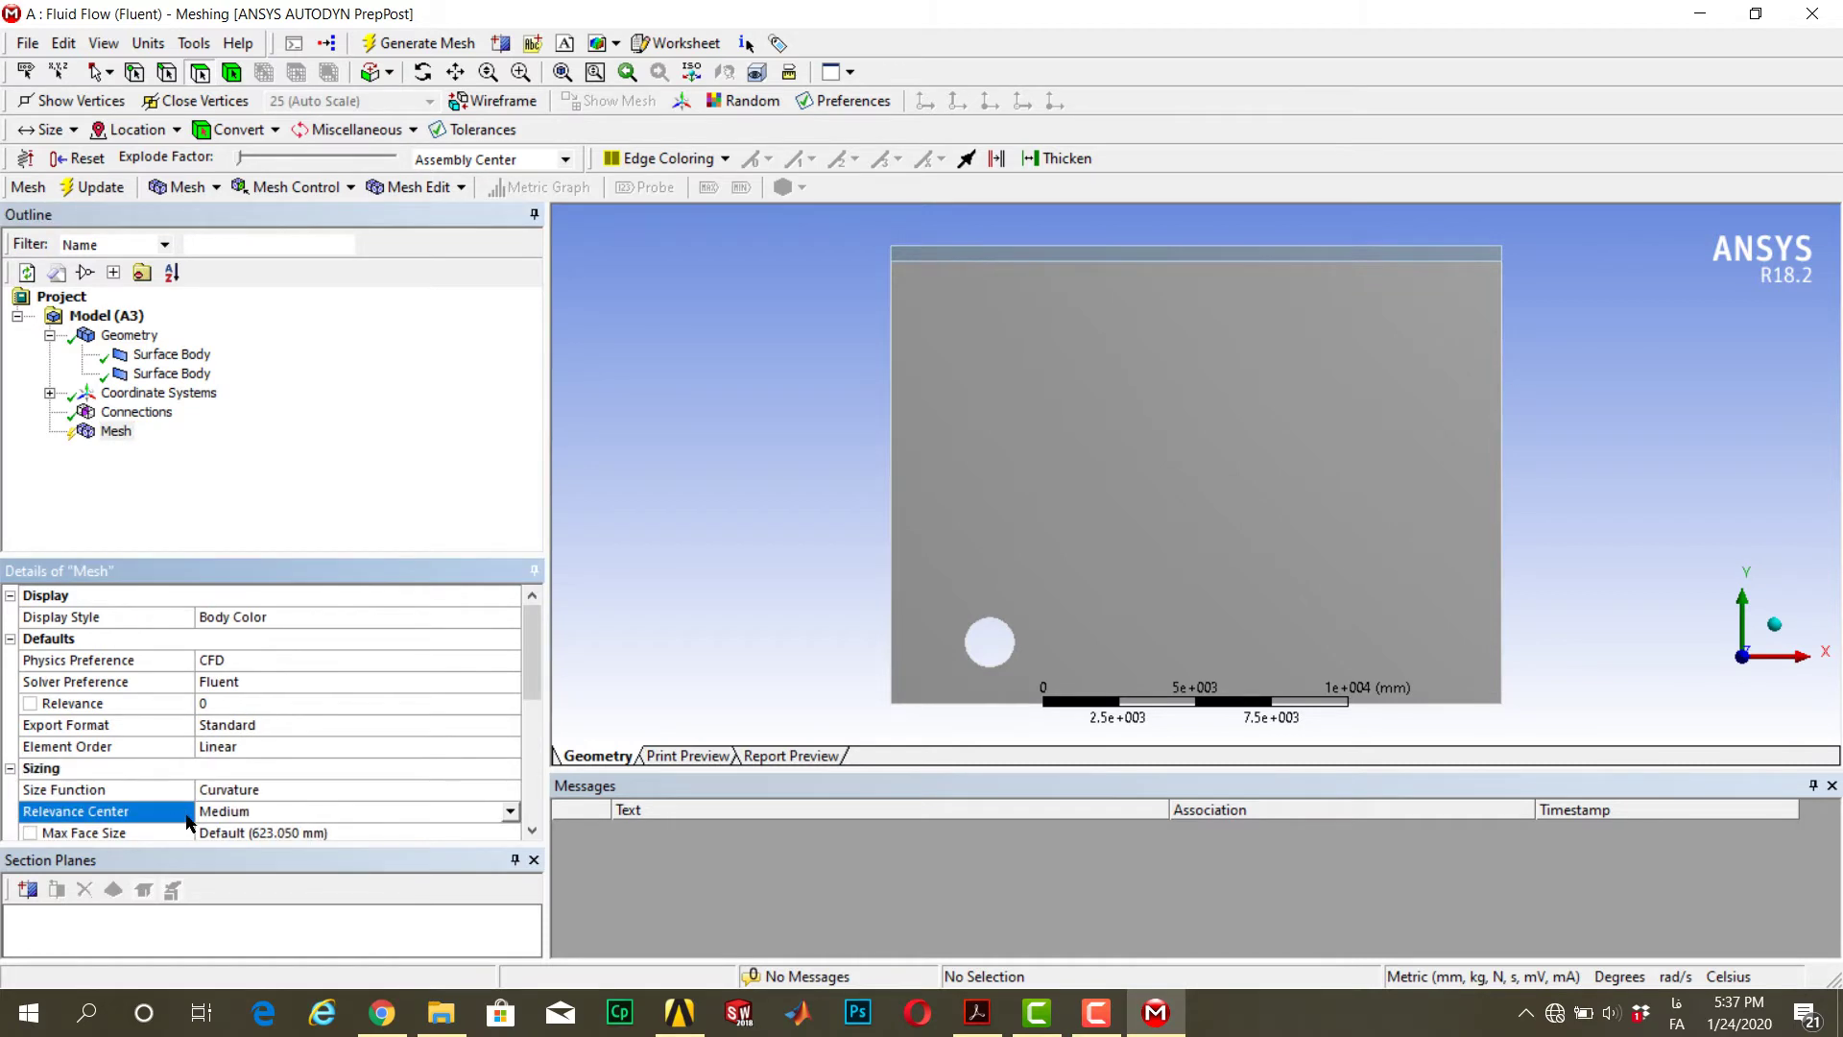
Generate the default mesh and colour mesh edges by connectivity
{"action": "left_click", "coordinate": [417, 43]}
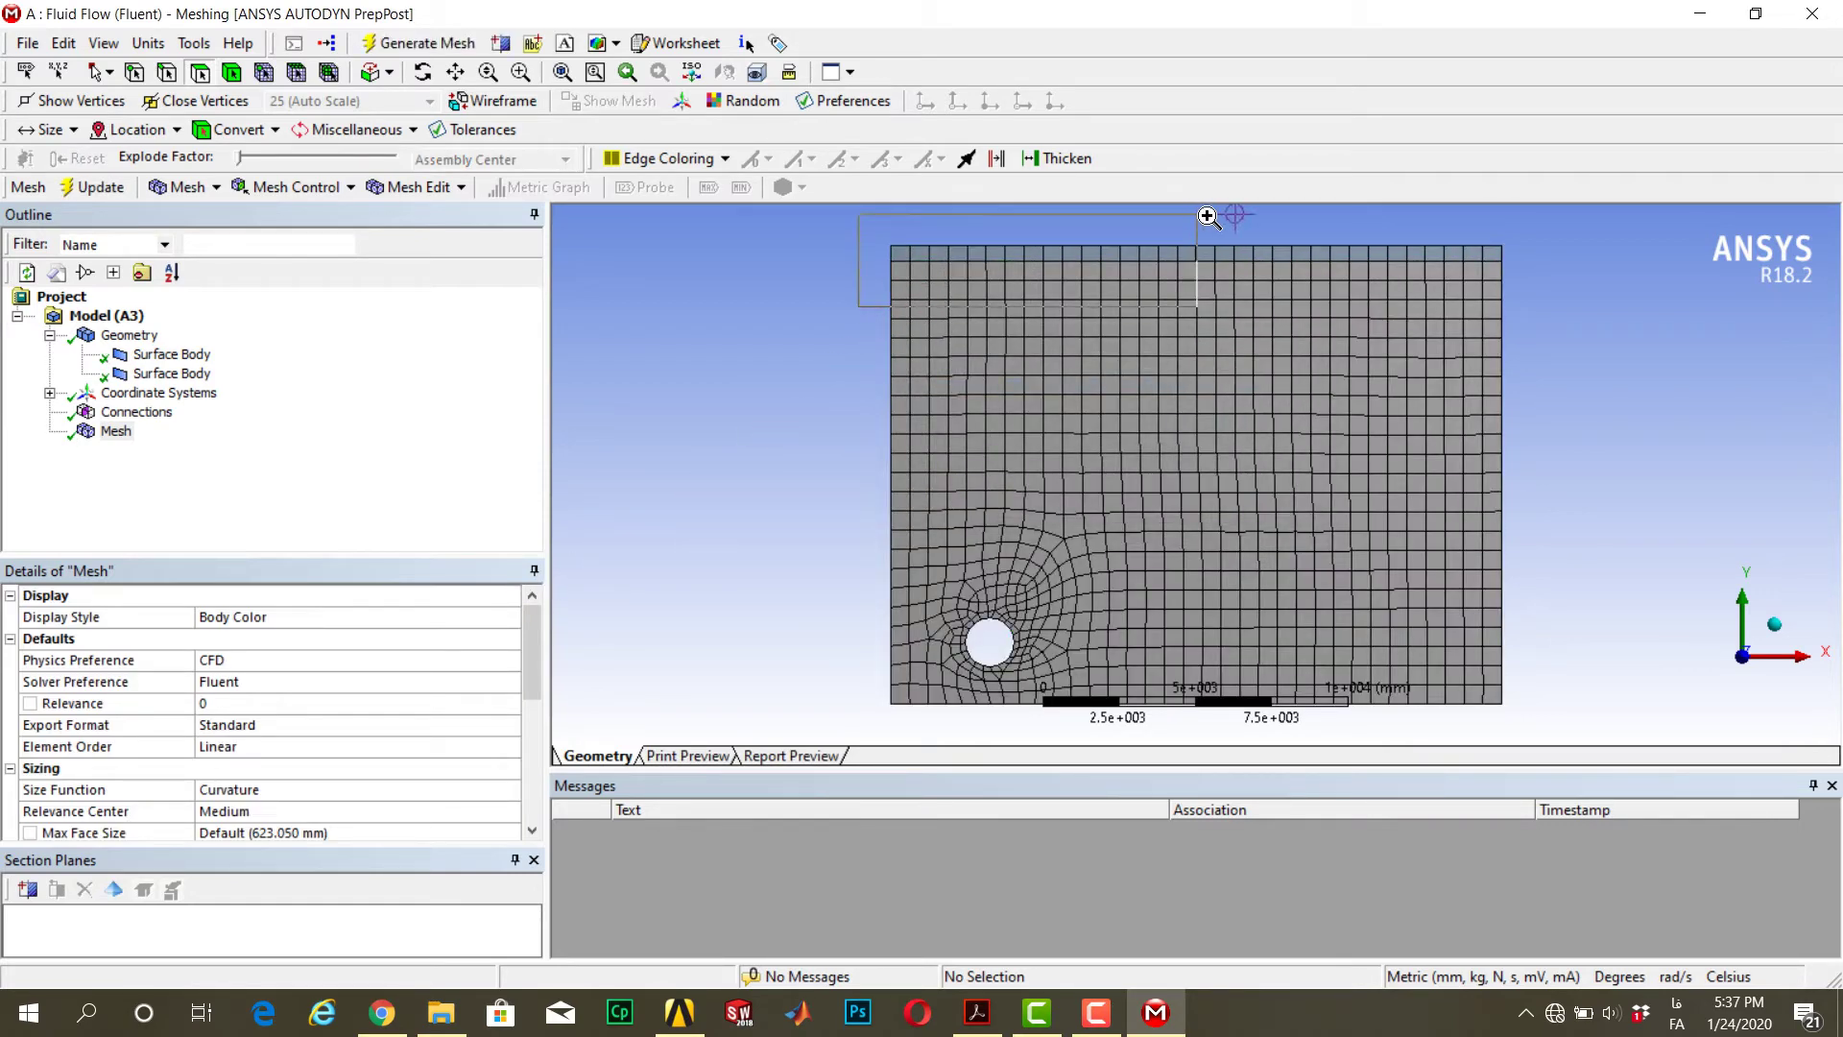
{"action": "scroll", "coordinate": [1007, 371], "scroll_direction": "up", "scroll_amount": 5}
{"action": "scroll", "coordinate": [937, 448], "scroll_direction": "up", "scroll_amount": 5}
{"action": "scroll", "coordinate": [912, 437], "scroll_direction": "down", "scroll_amount": 5}
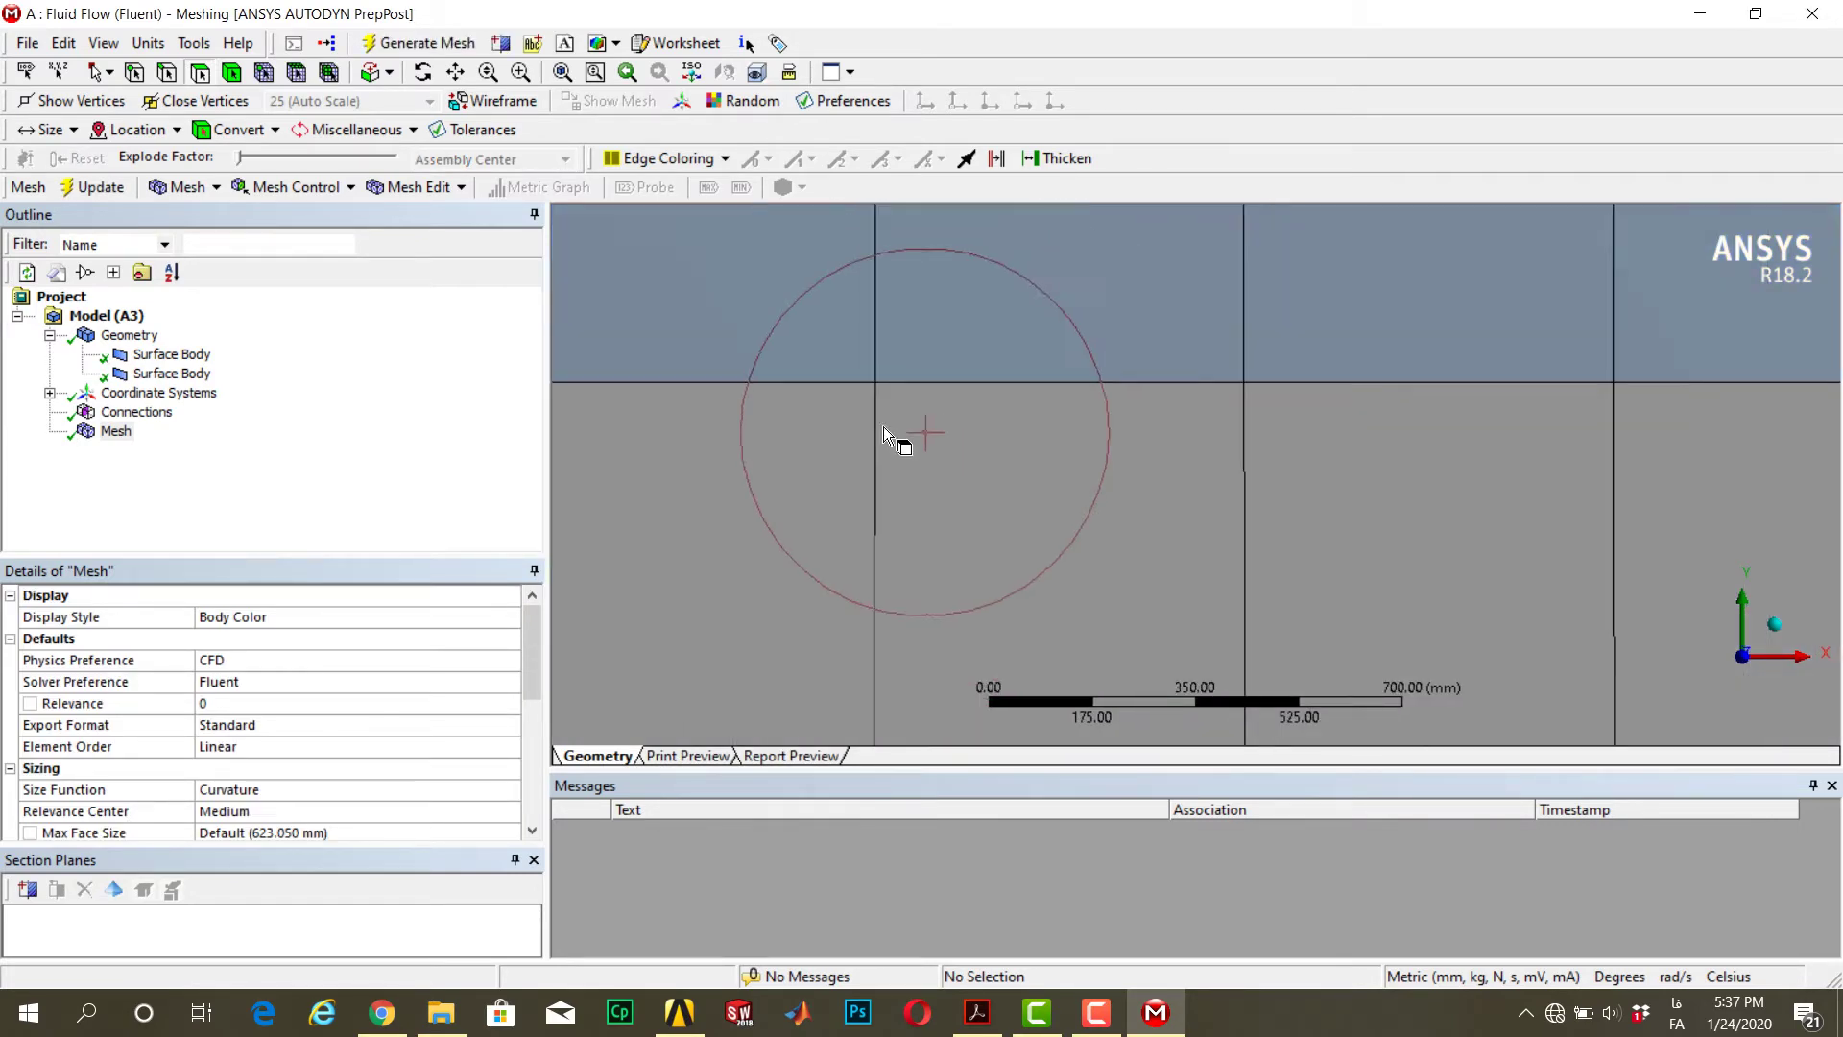
{"action": "left_click", "coordinate": [649, 159]}
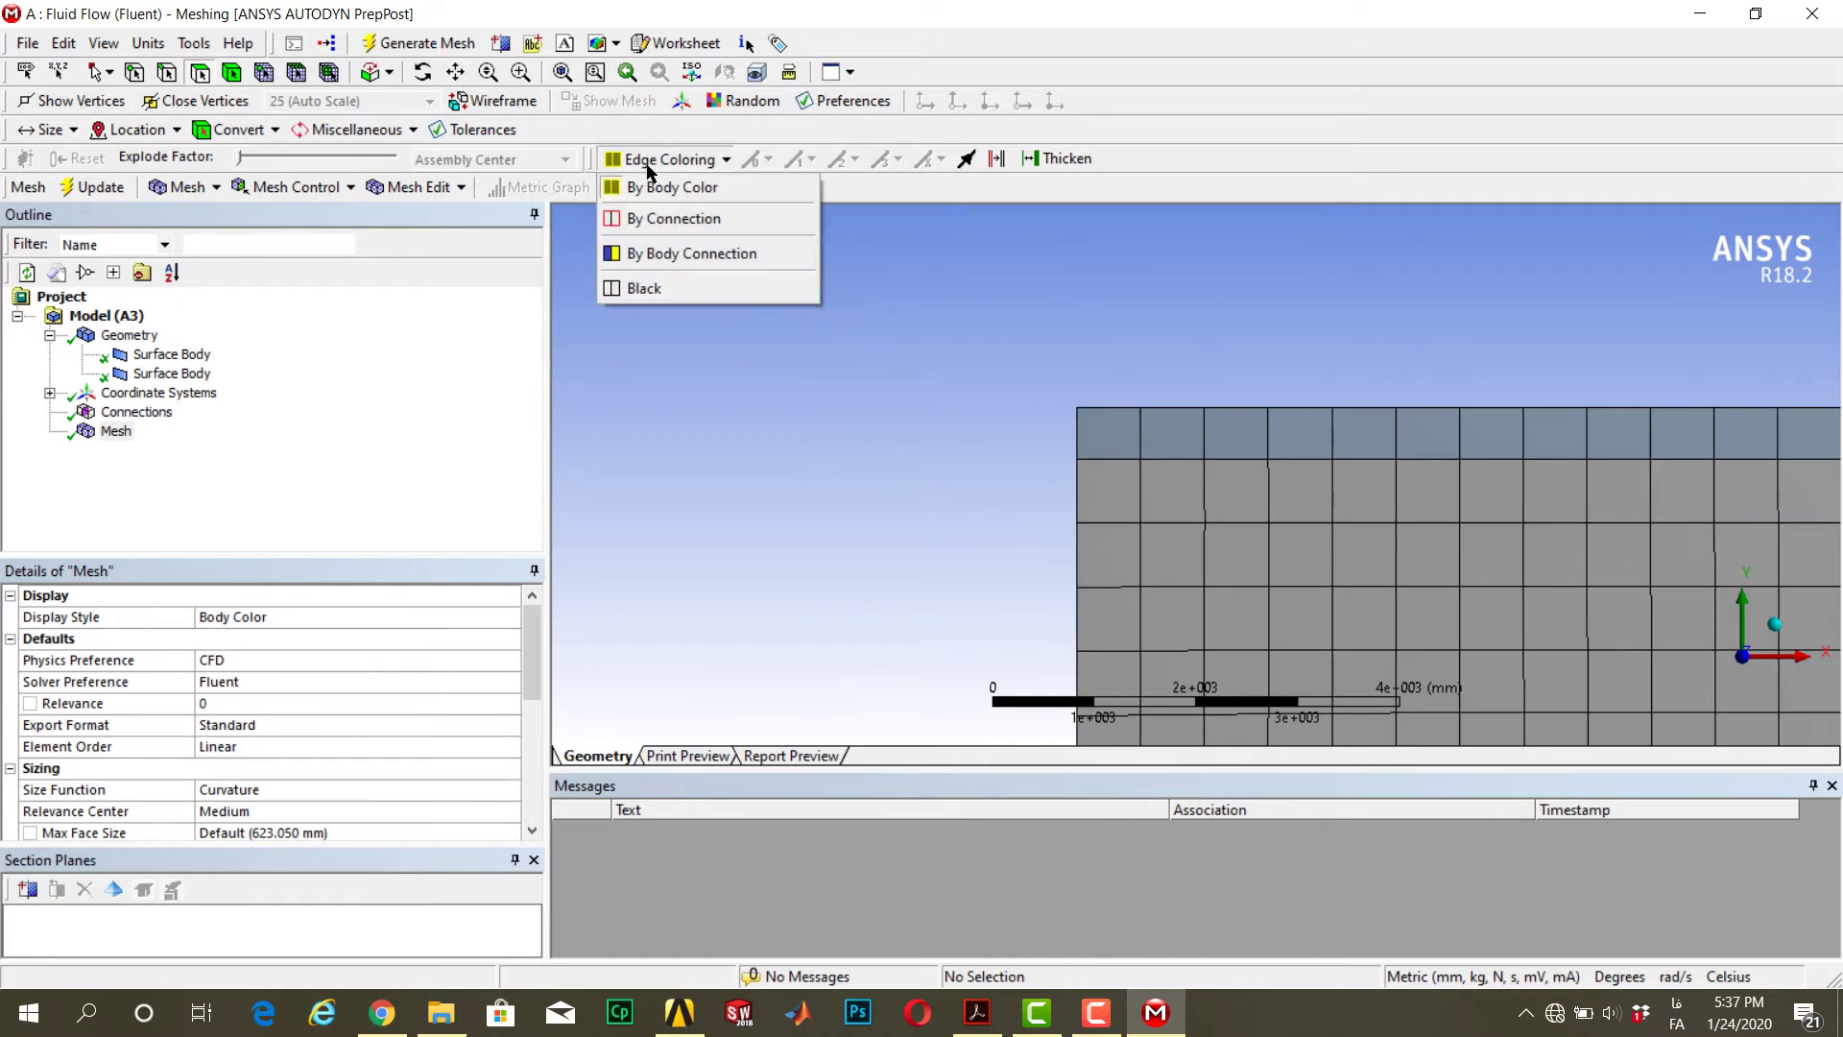
{"action": "left_click", "coordinate": [645, 217]}
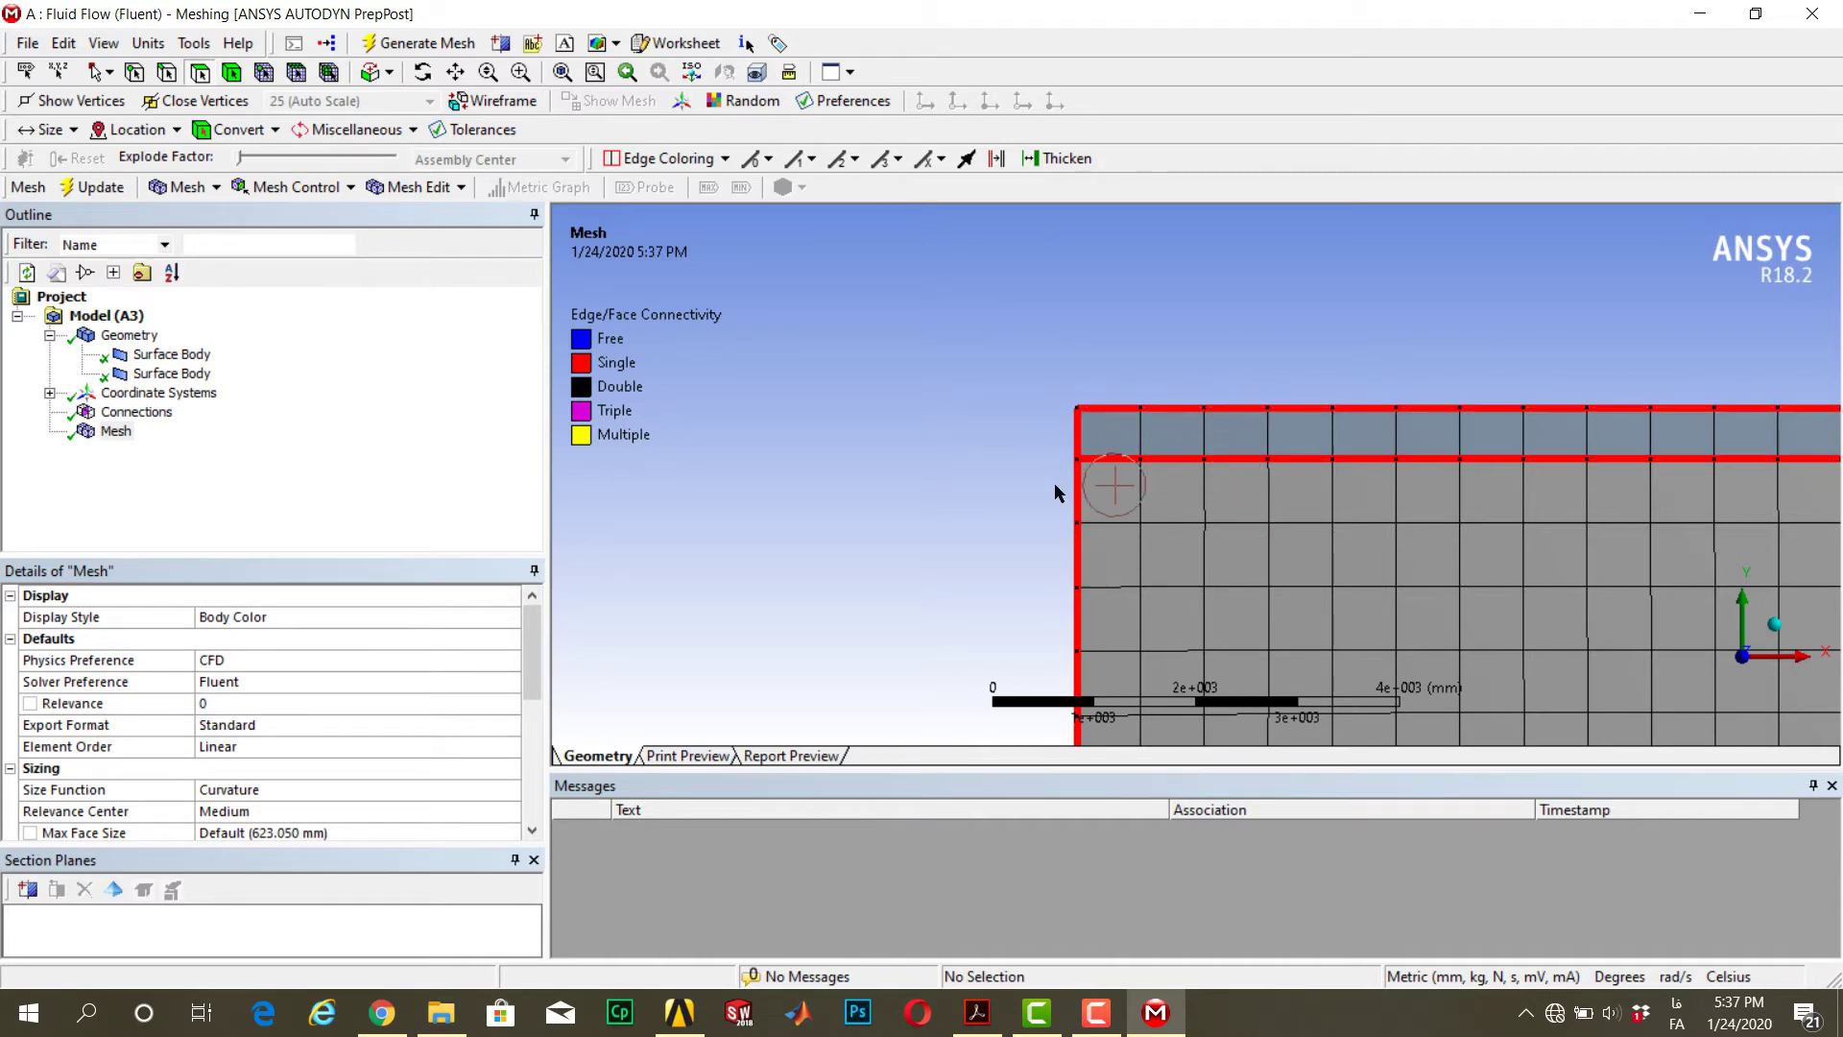
Zoom in on the mesh's top-left area where the strip meets the domain
{"action": "scroll", "coordinate": [1054, 461], "scroll_direction": "down", "scroll_amount": 5}
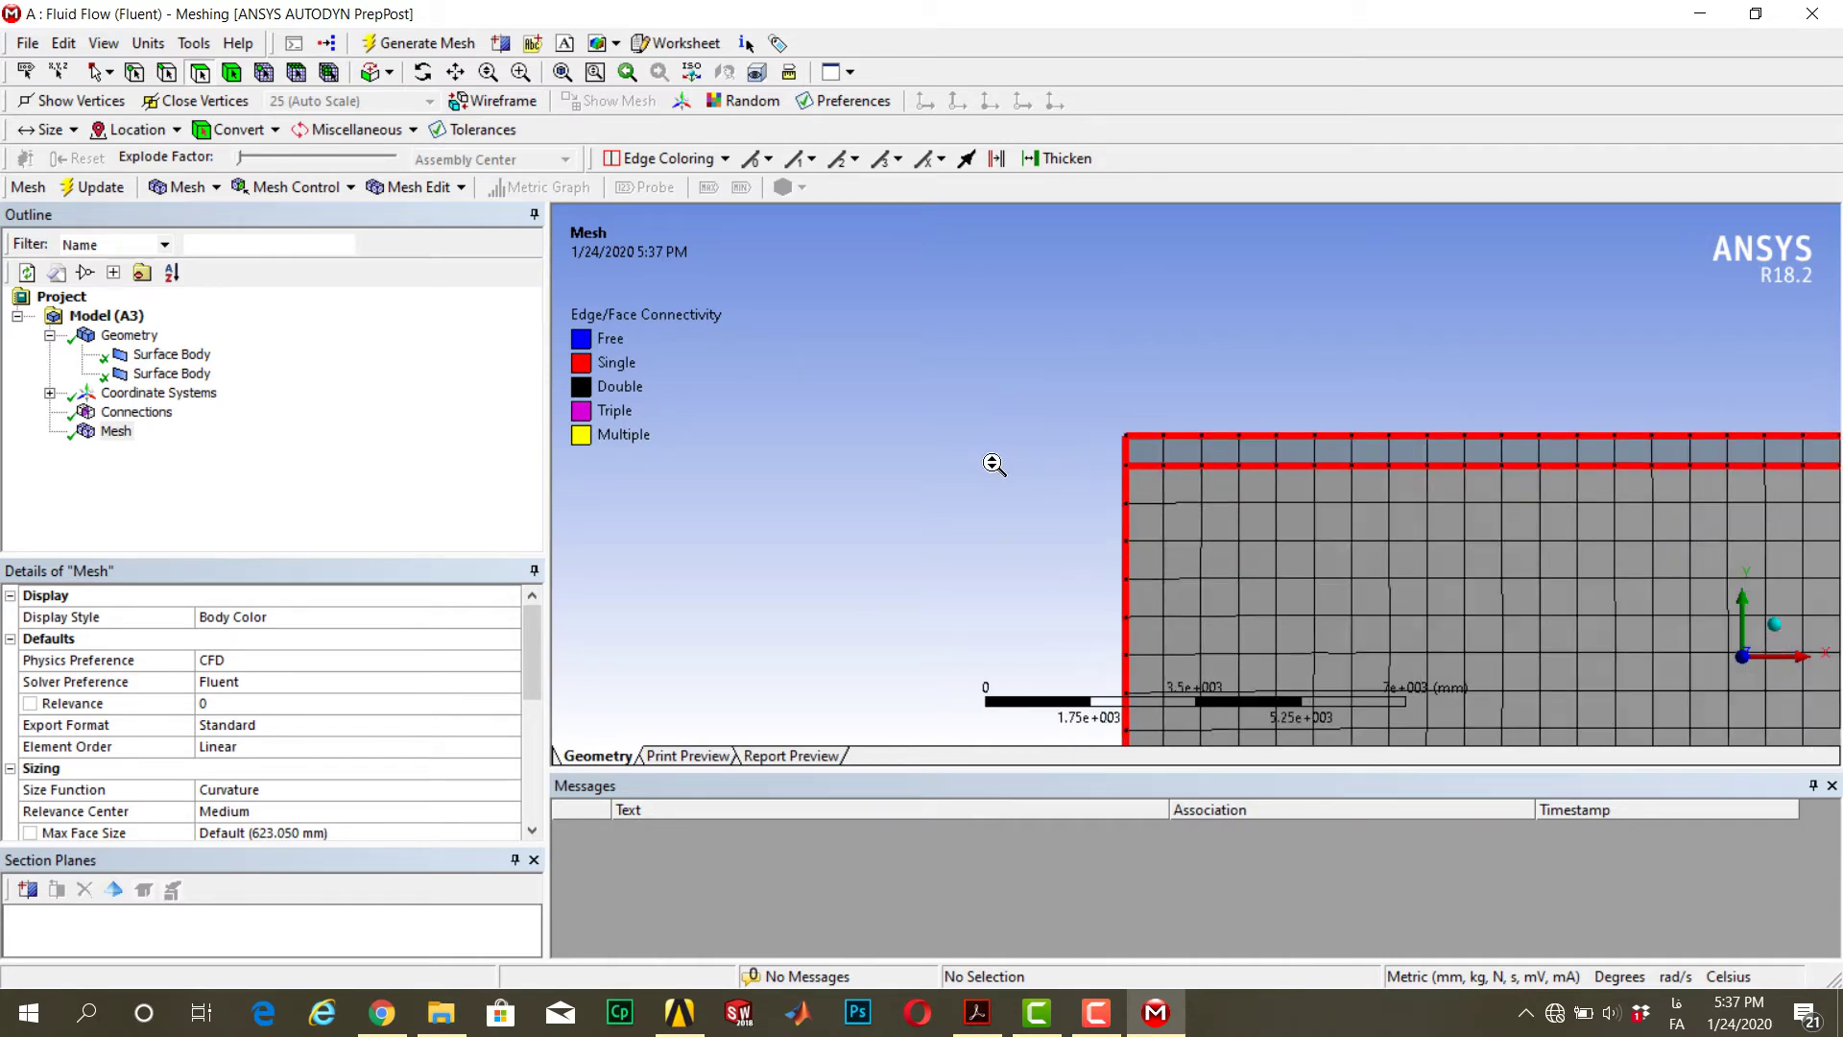
{"action": "left_click_drag", "start_coordinate": [1146, 538], "coordinate": [1473, 408]}
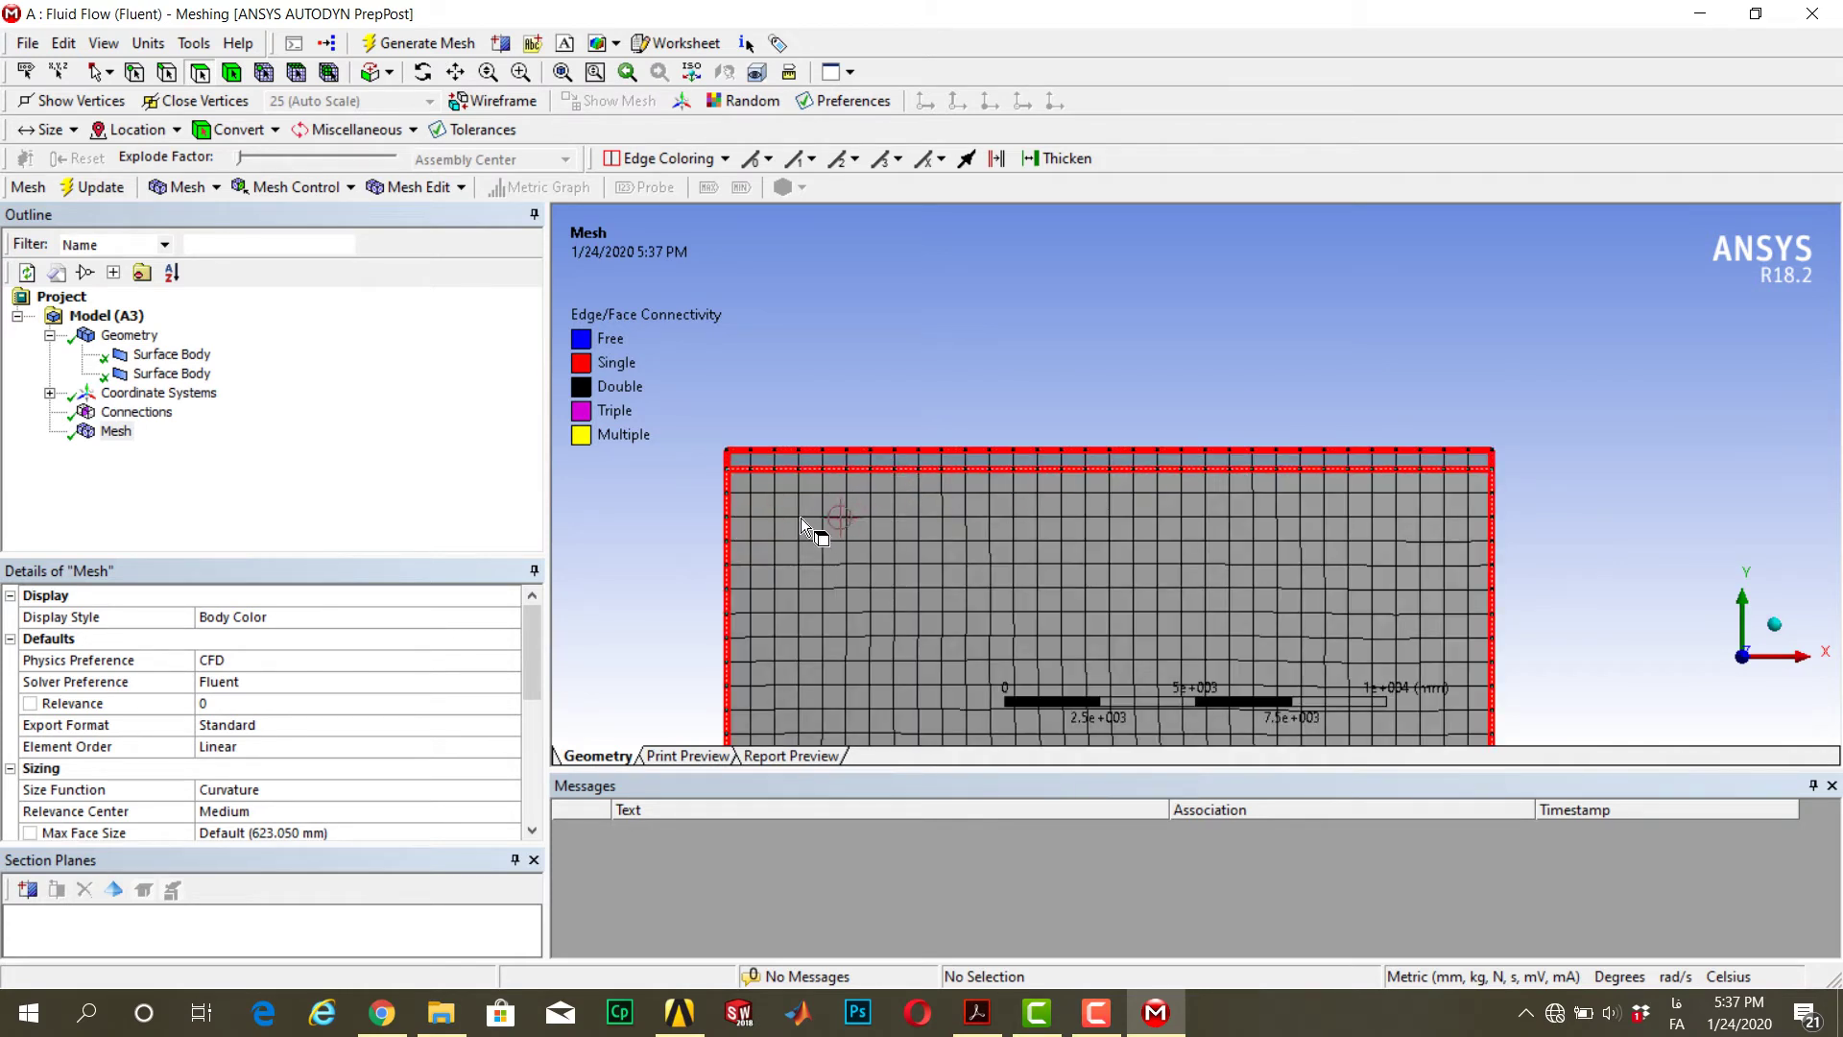
{"action": "left_click_drag", "start_coordinate": [732, 550], "coordinate": [1077, 384]}
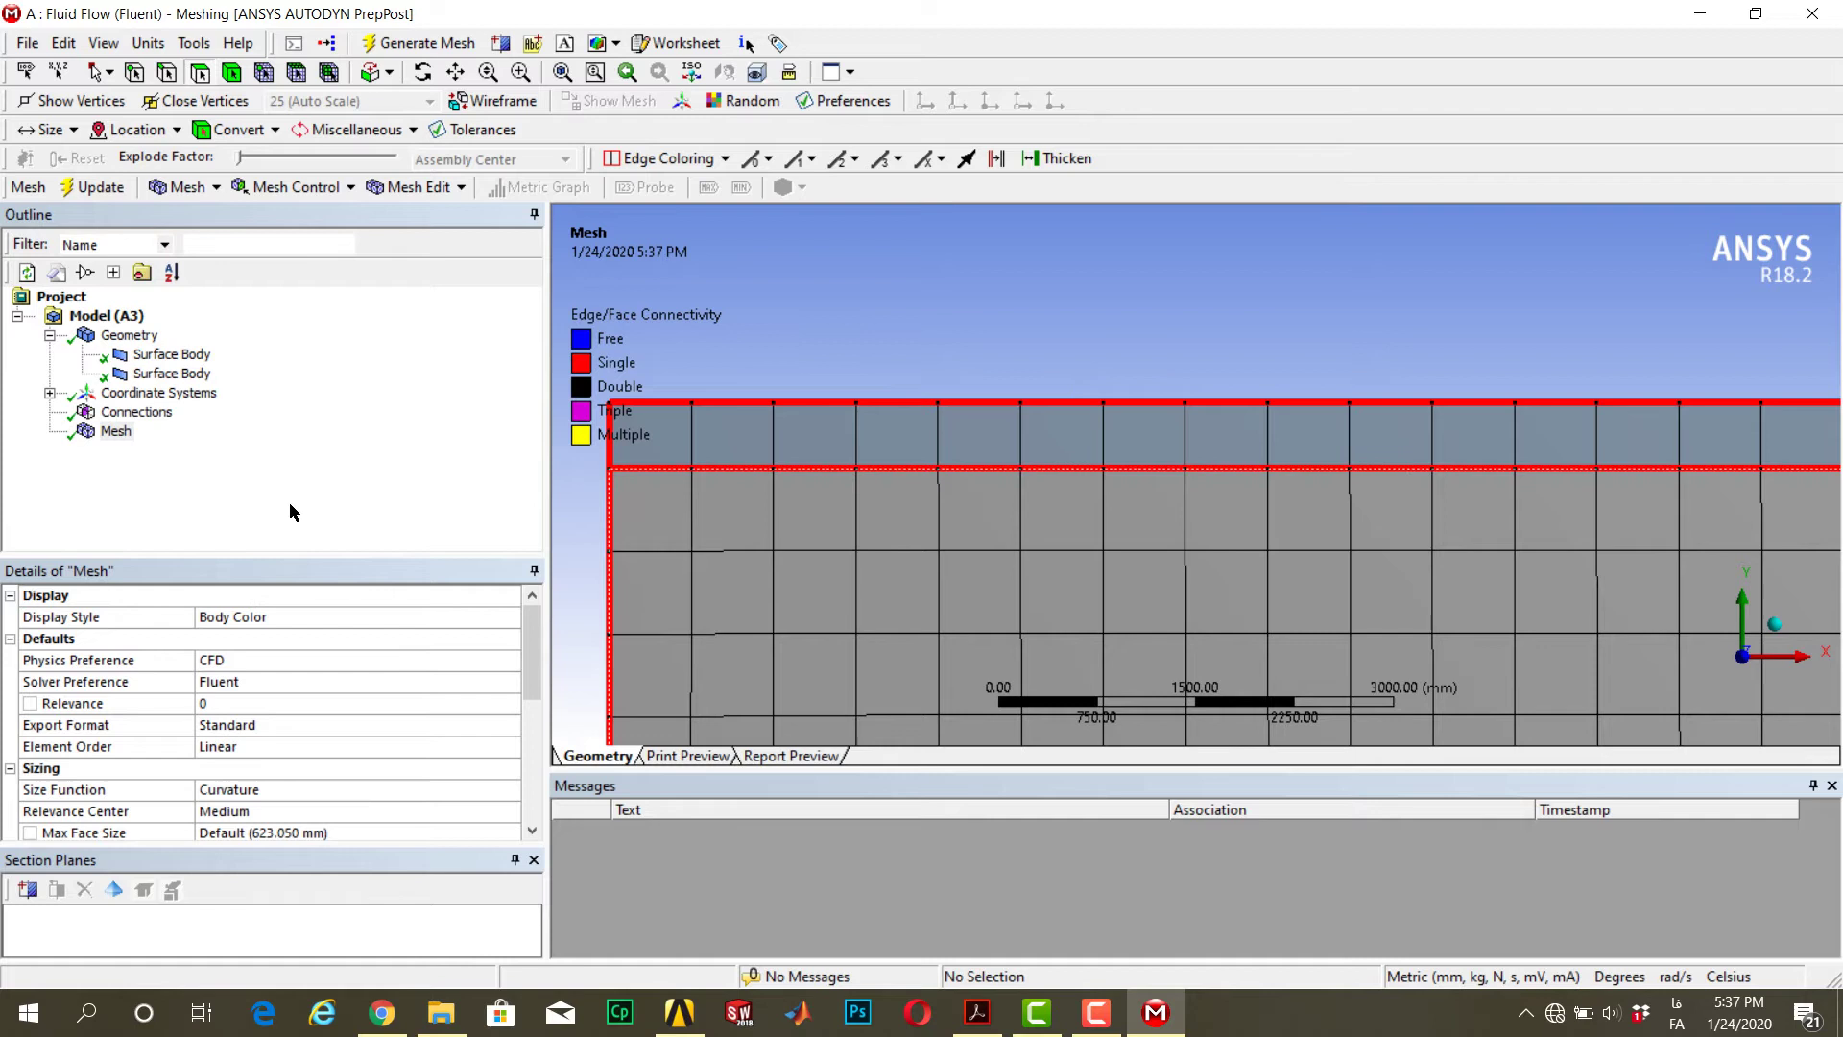
{"action": "left_click", "coordinate": [798, 509]}
Add a Face Sizing with a 200 mm element size to the top strip face
{"action": "left_click", "coordinate": [1020, 442]}
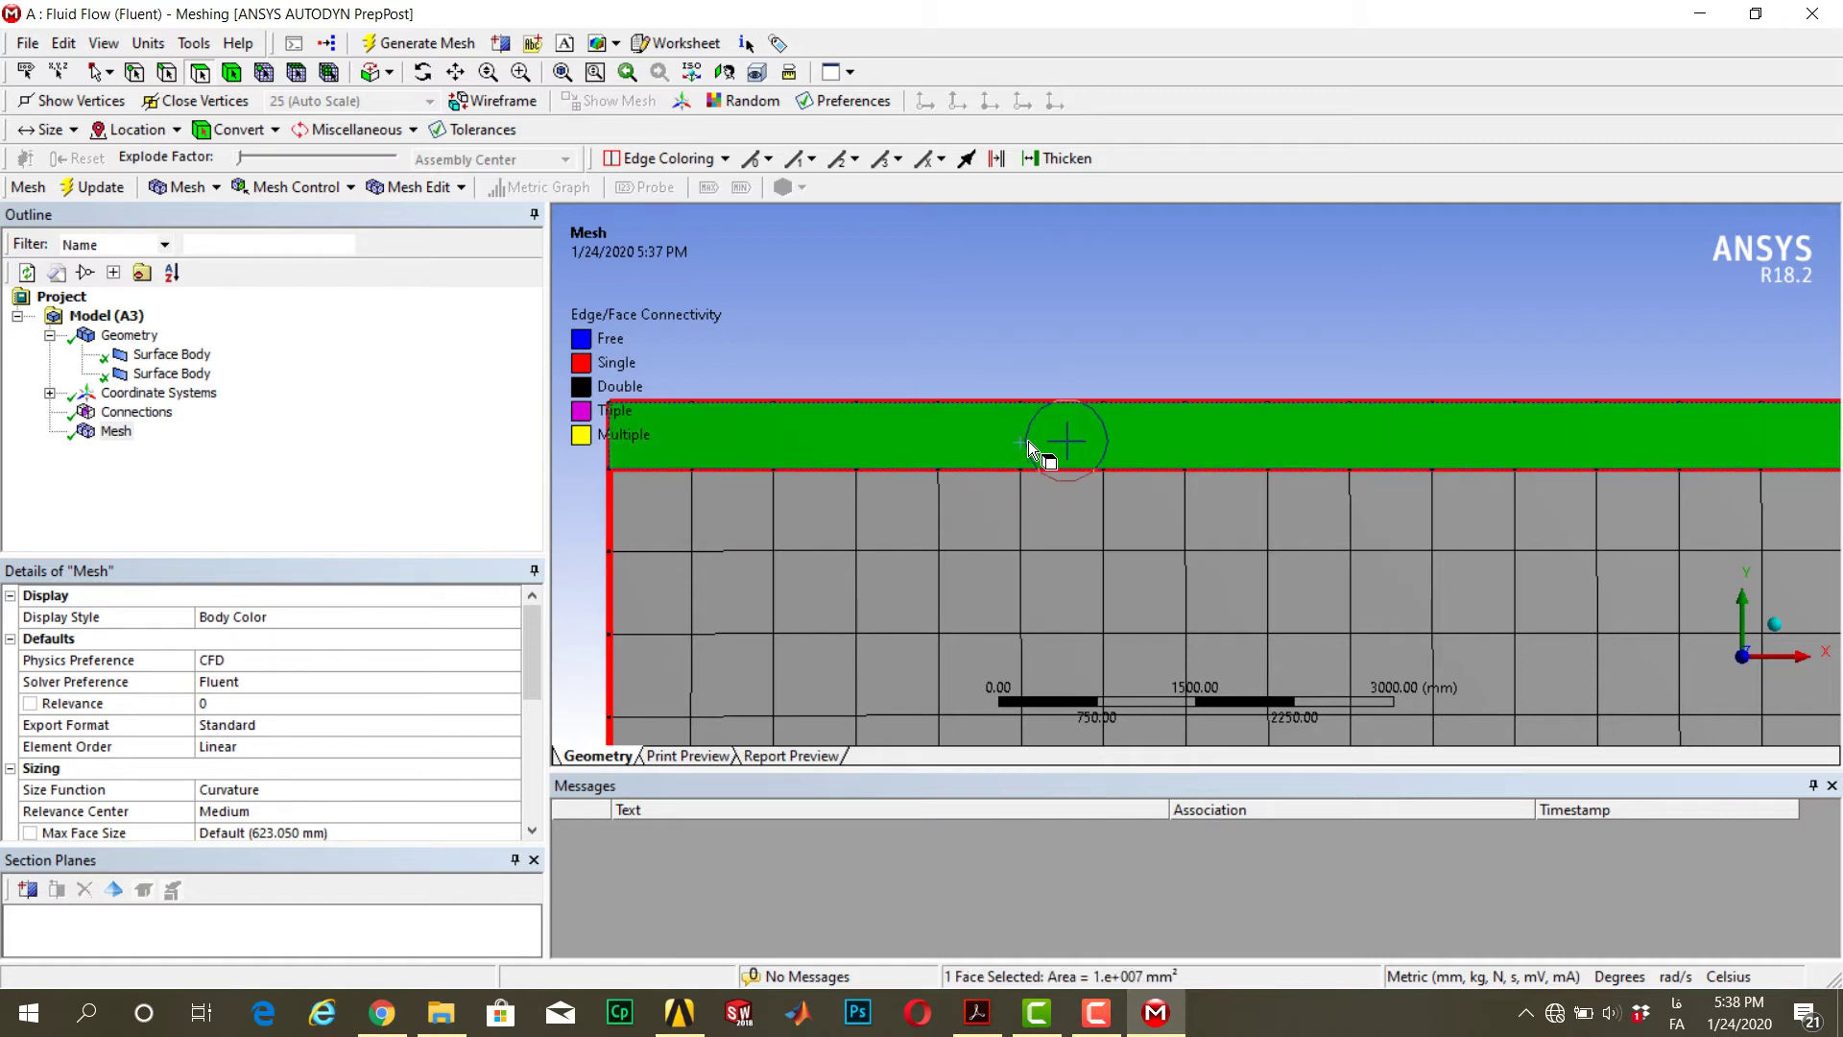
{"action": "left_click", "coordinate": [306, 187]}
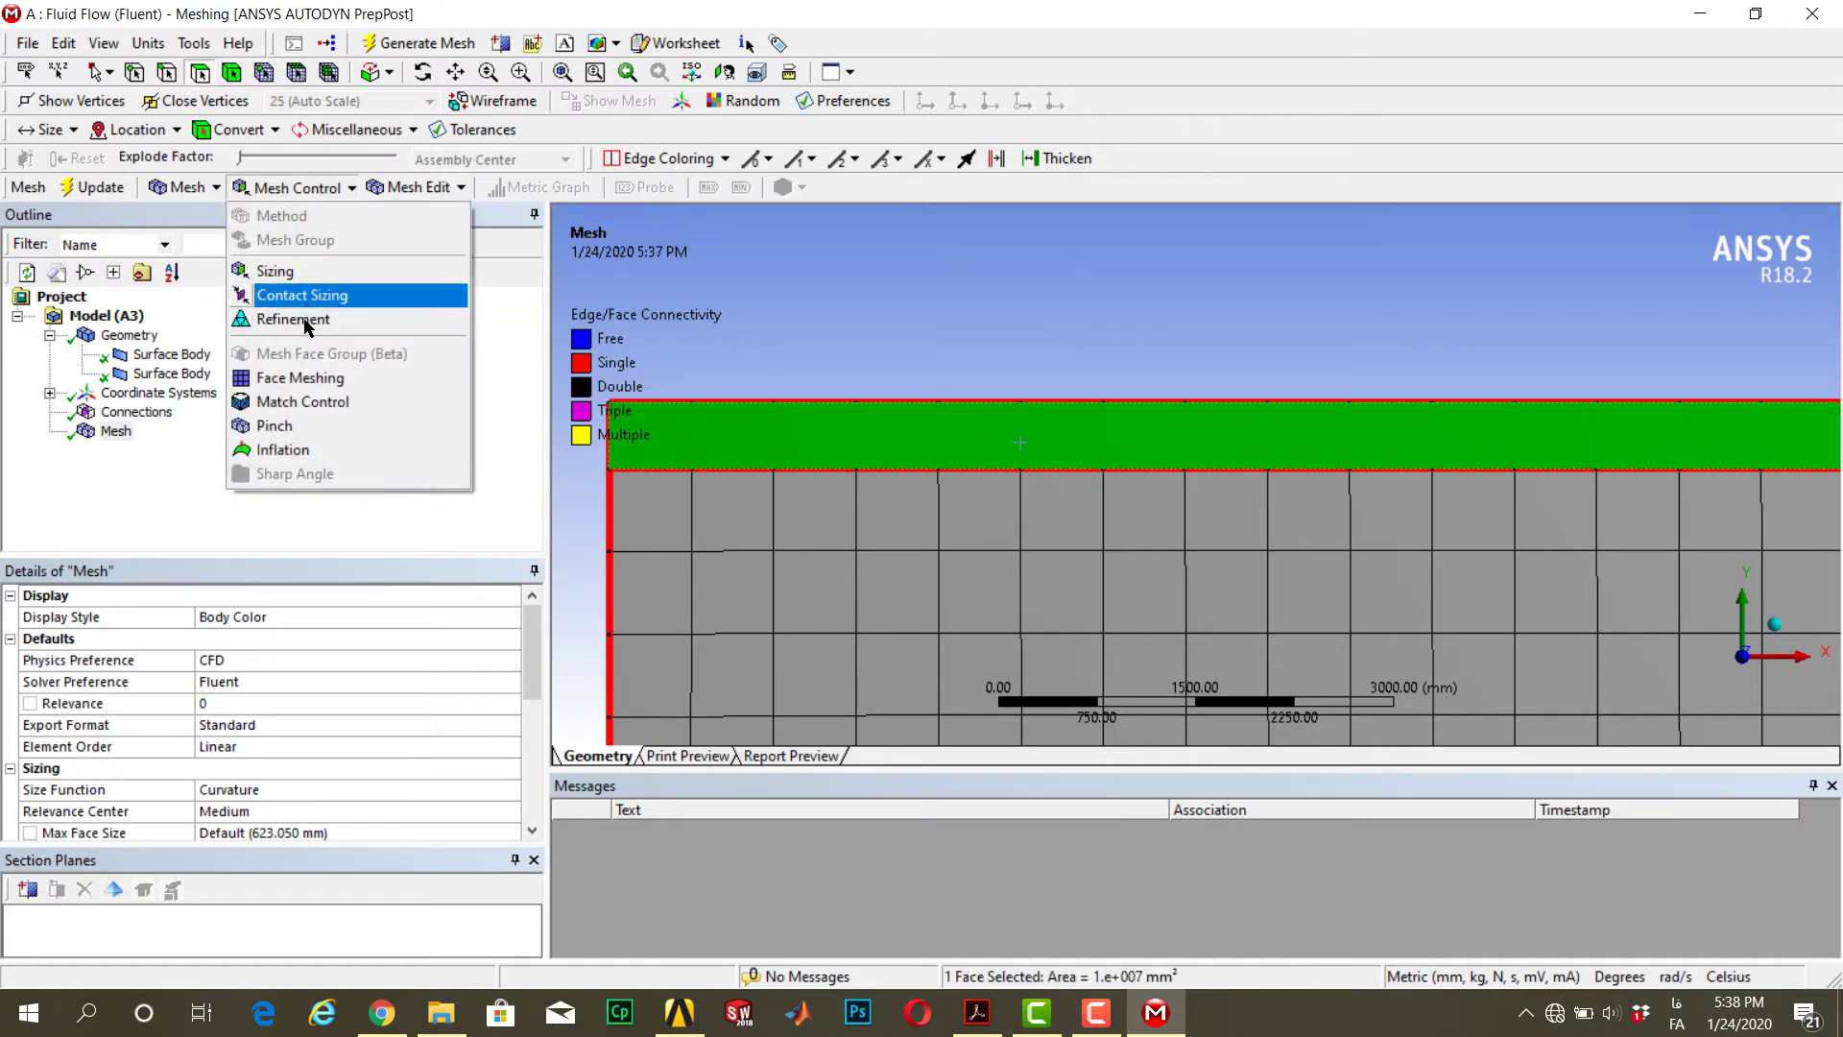
{"action": "left_click", "coordinate": [279, 271]}
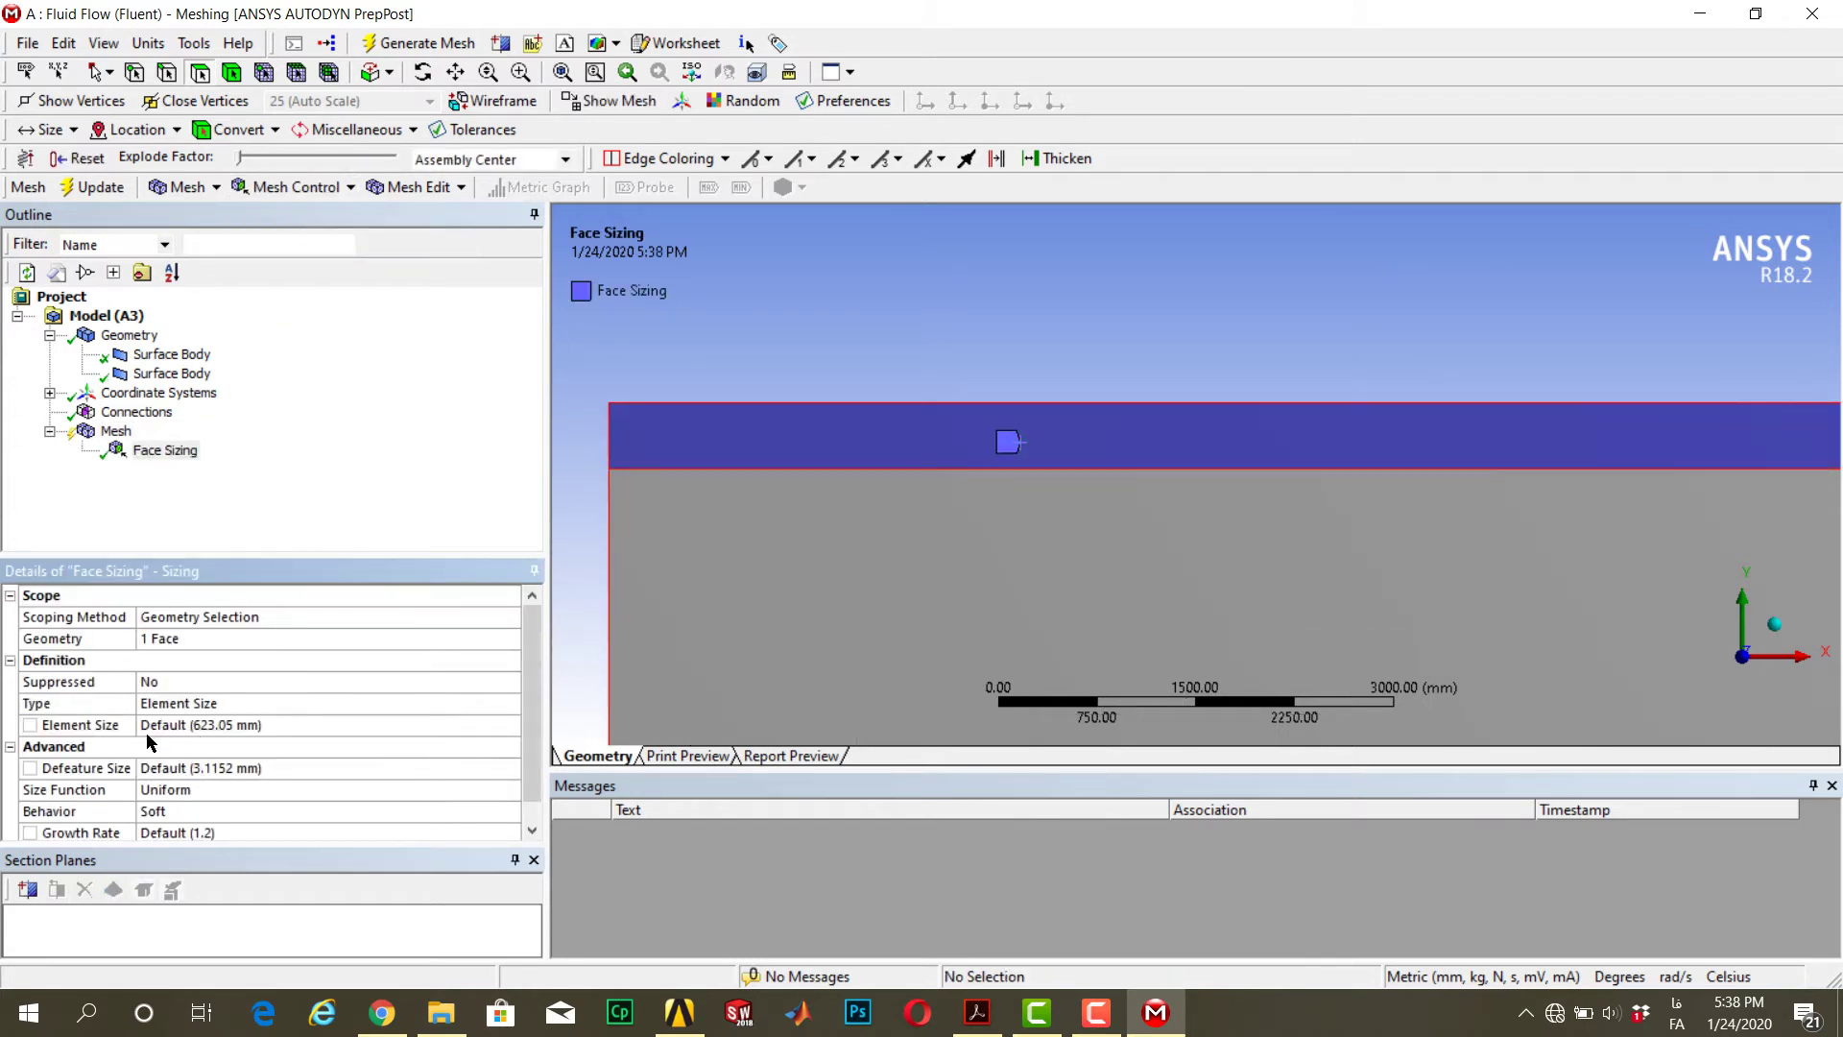
{"action": "left_click", "coordinate": [230, 727]}
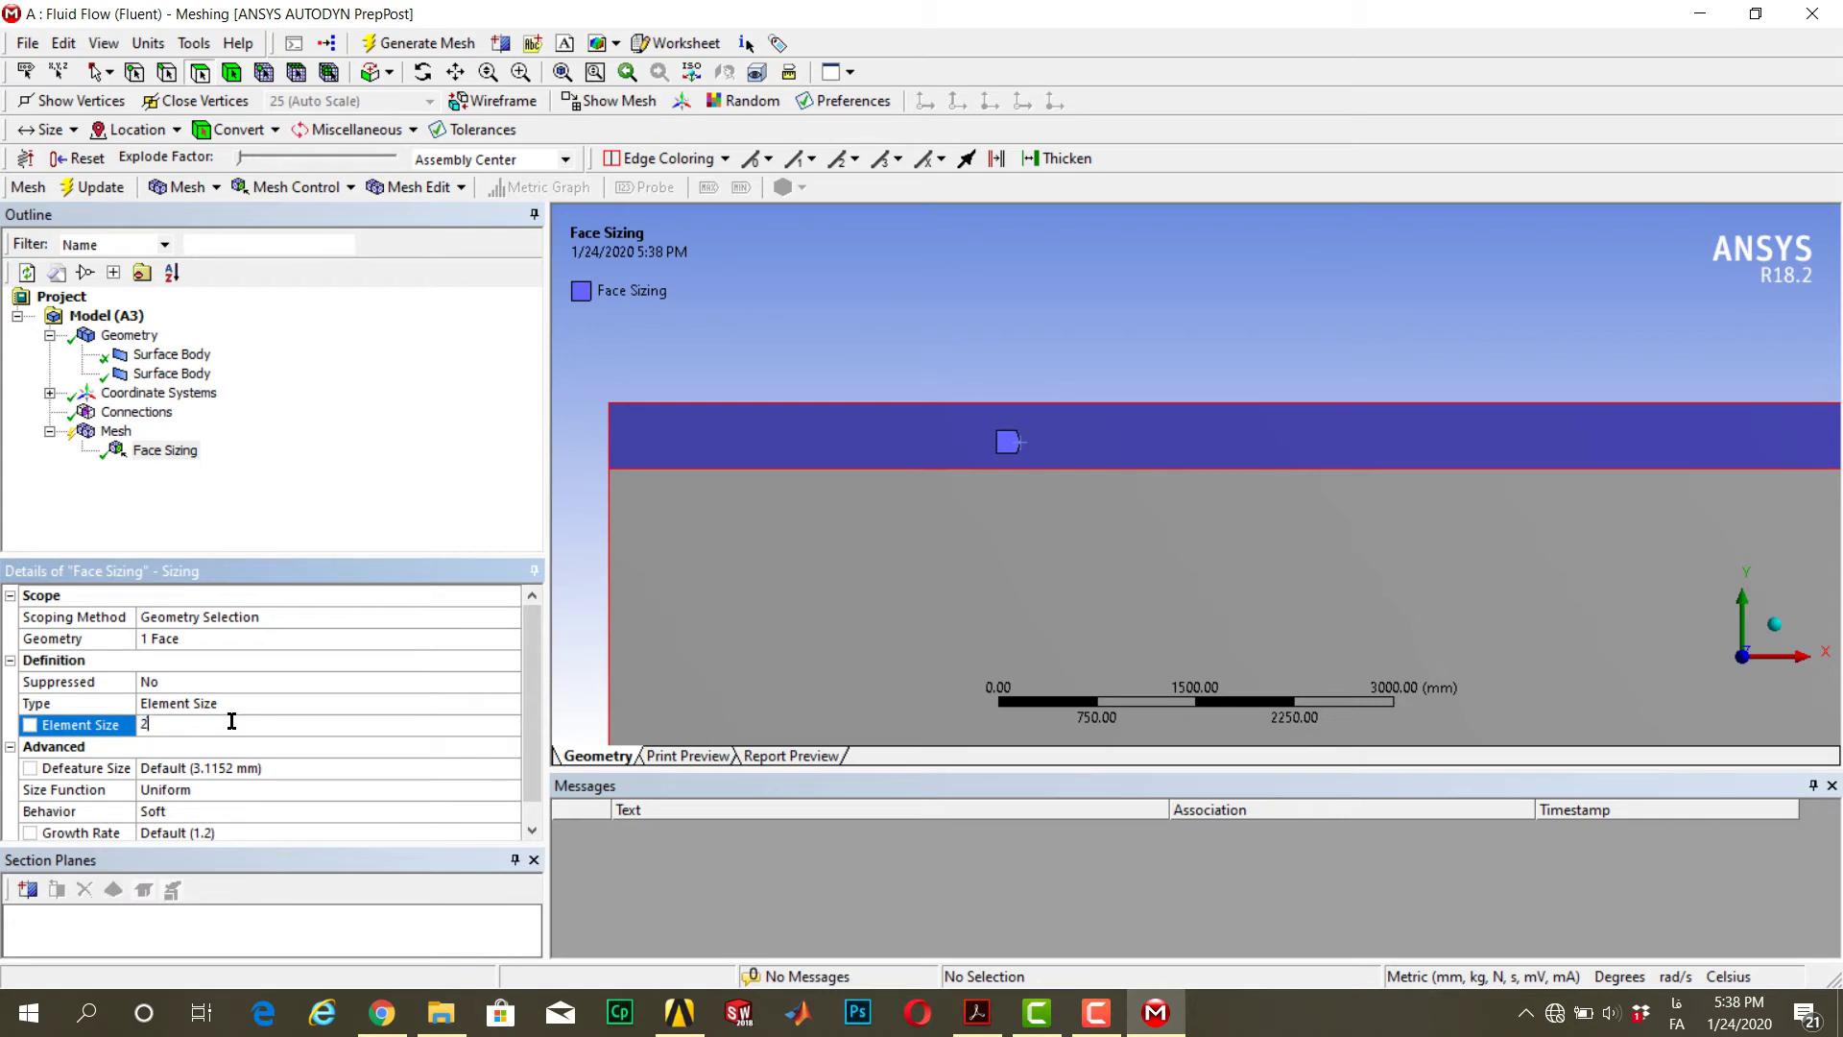
{"action": "key", "text": "Return"}
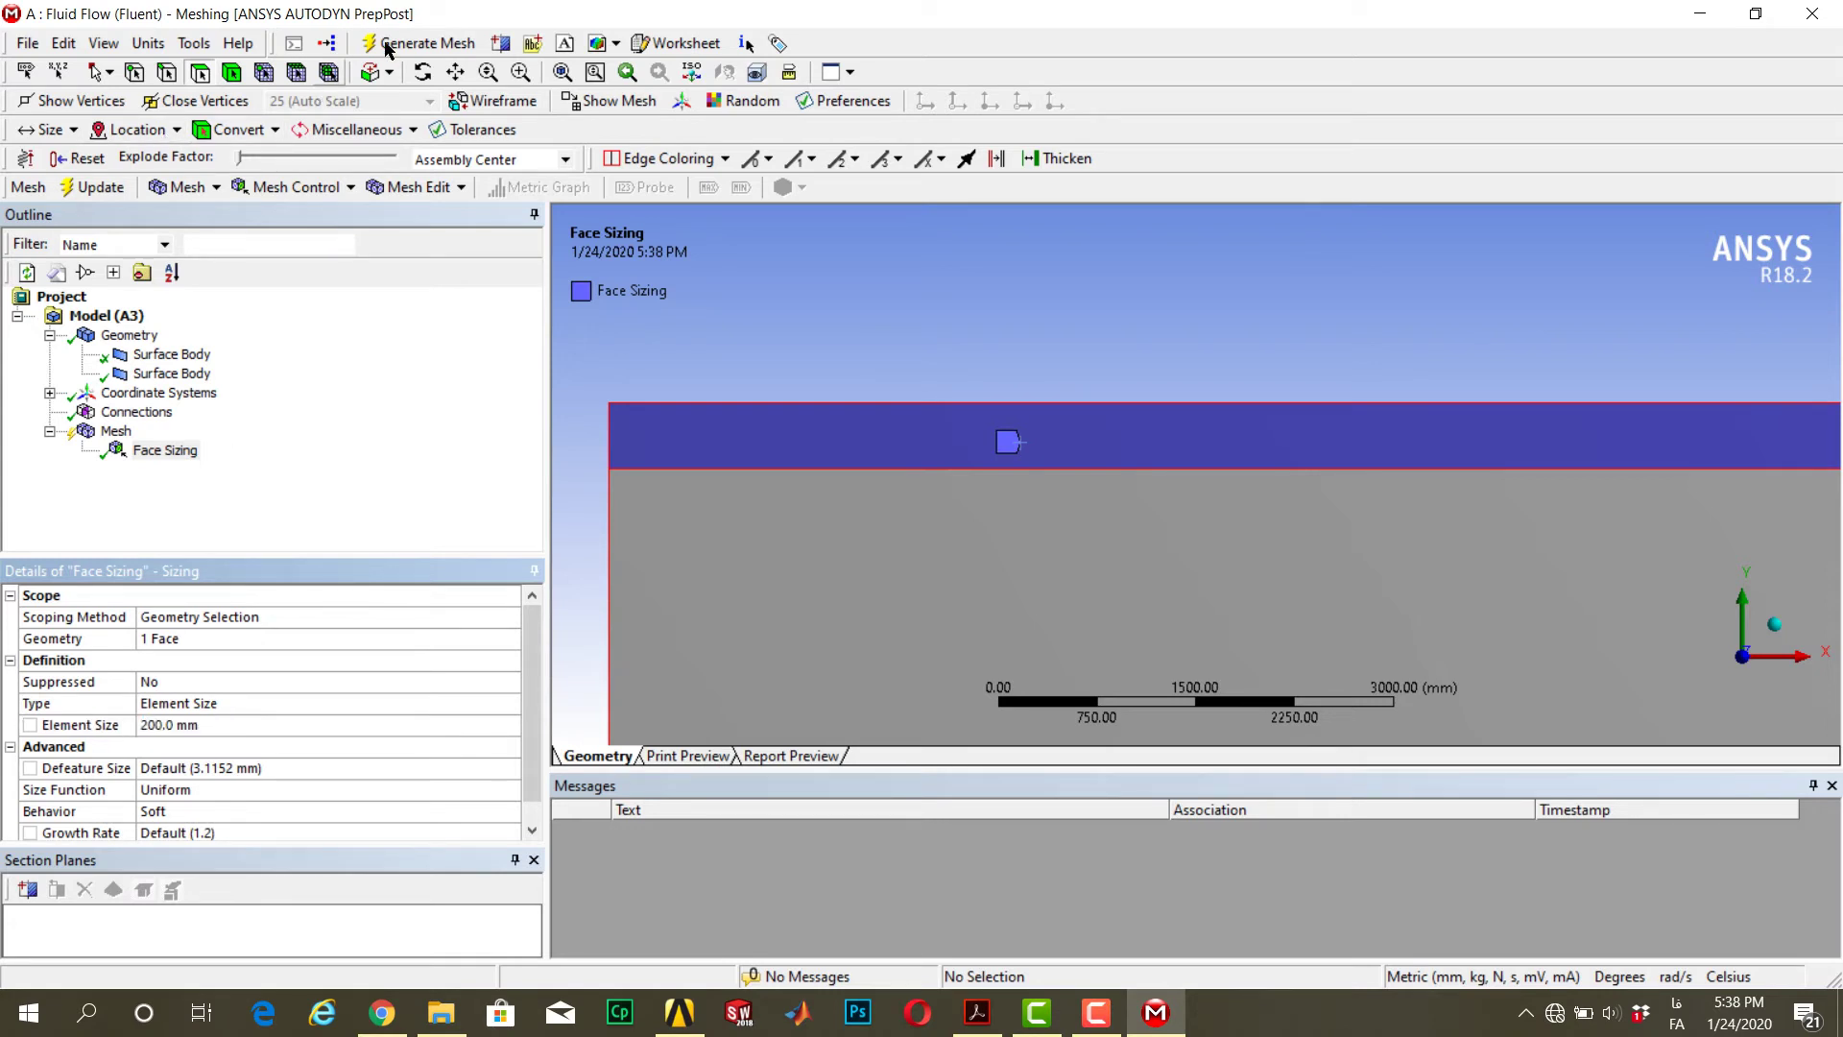
Regenerate and view the refined mesh, then compare it with the grid figure in oil leaking.pdf
{"action": "left_click", "coordinate": [419, 44]}
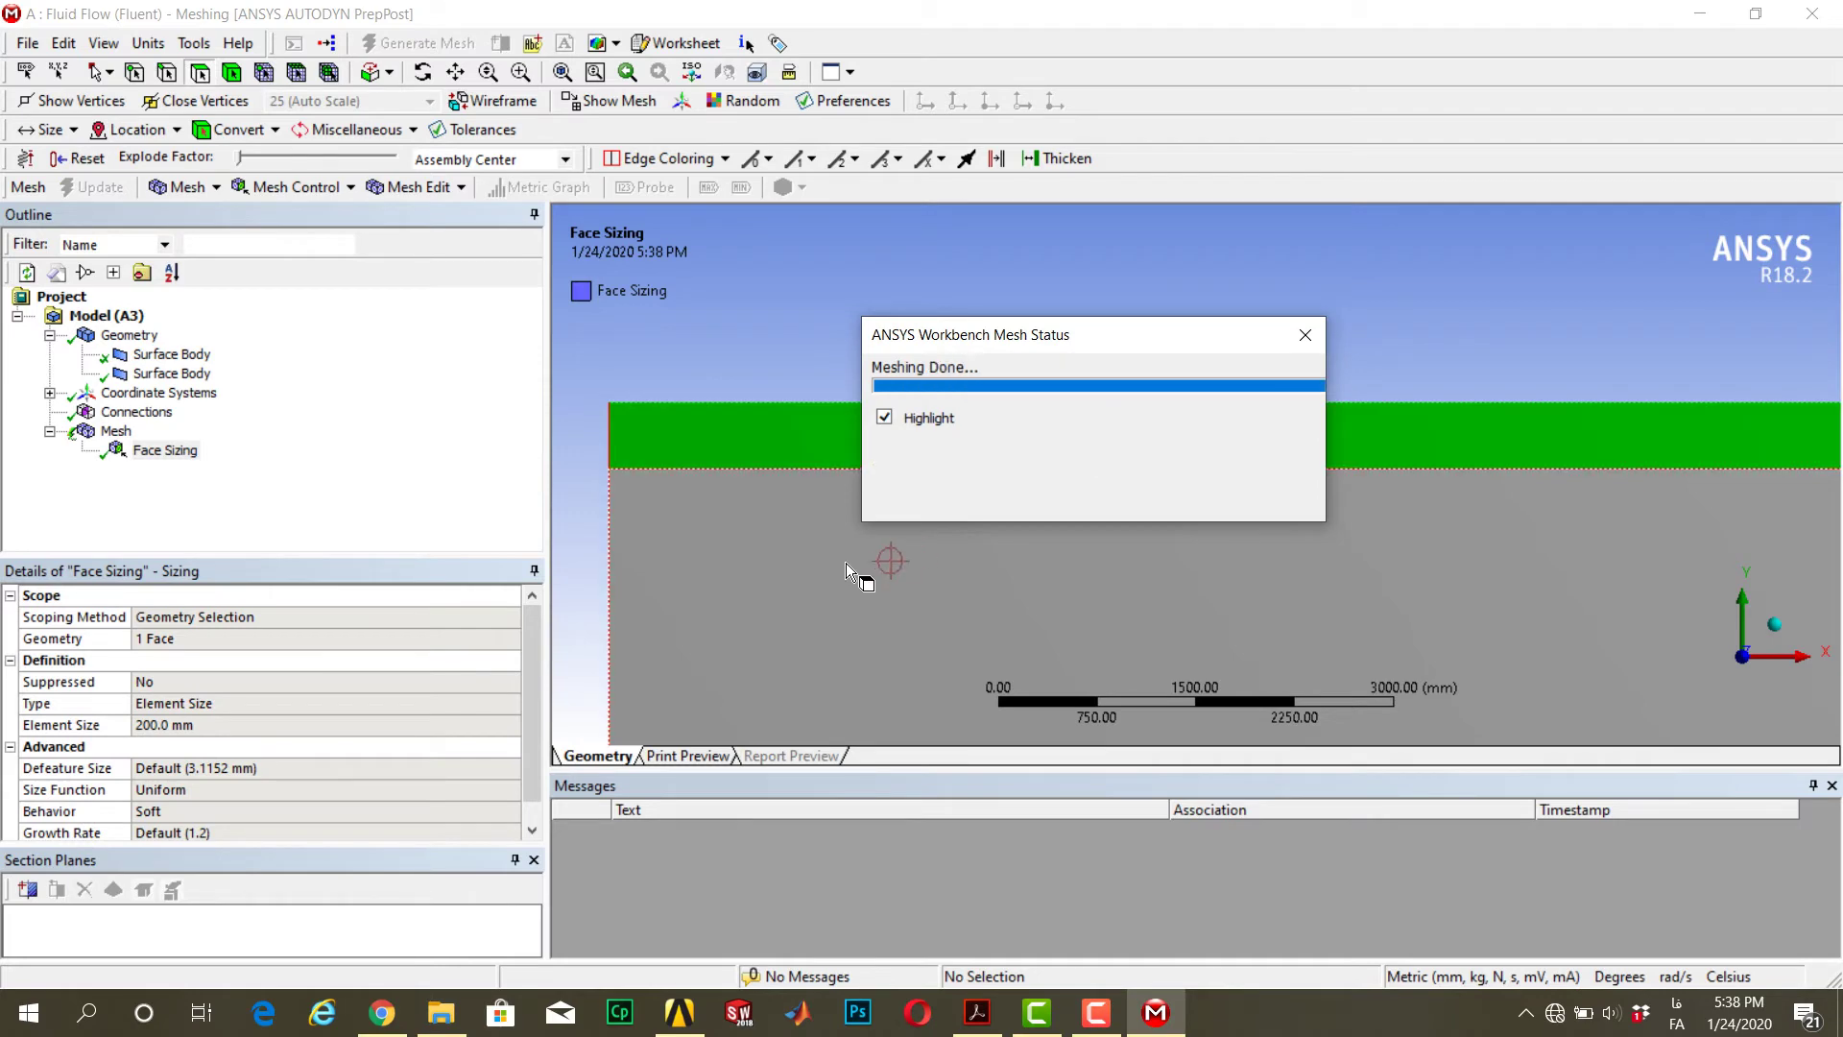
{"action": "left_click", "coordinate": [84, 432]}
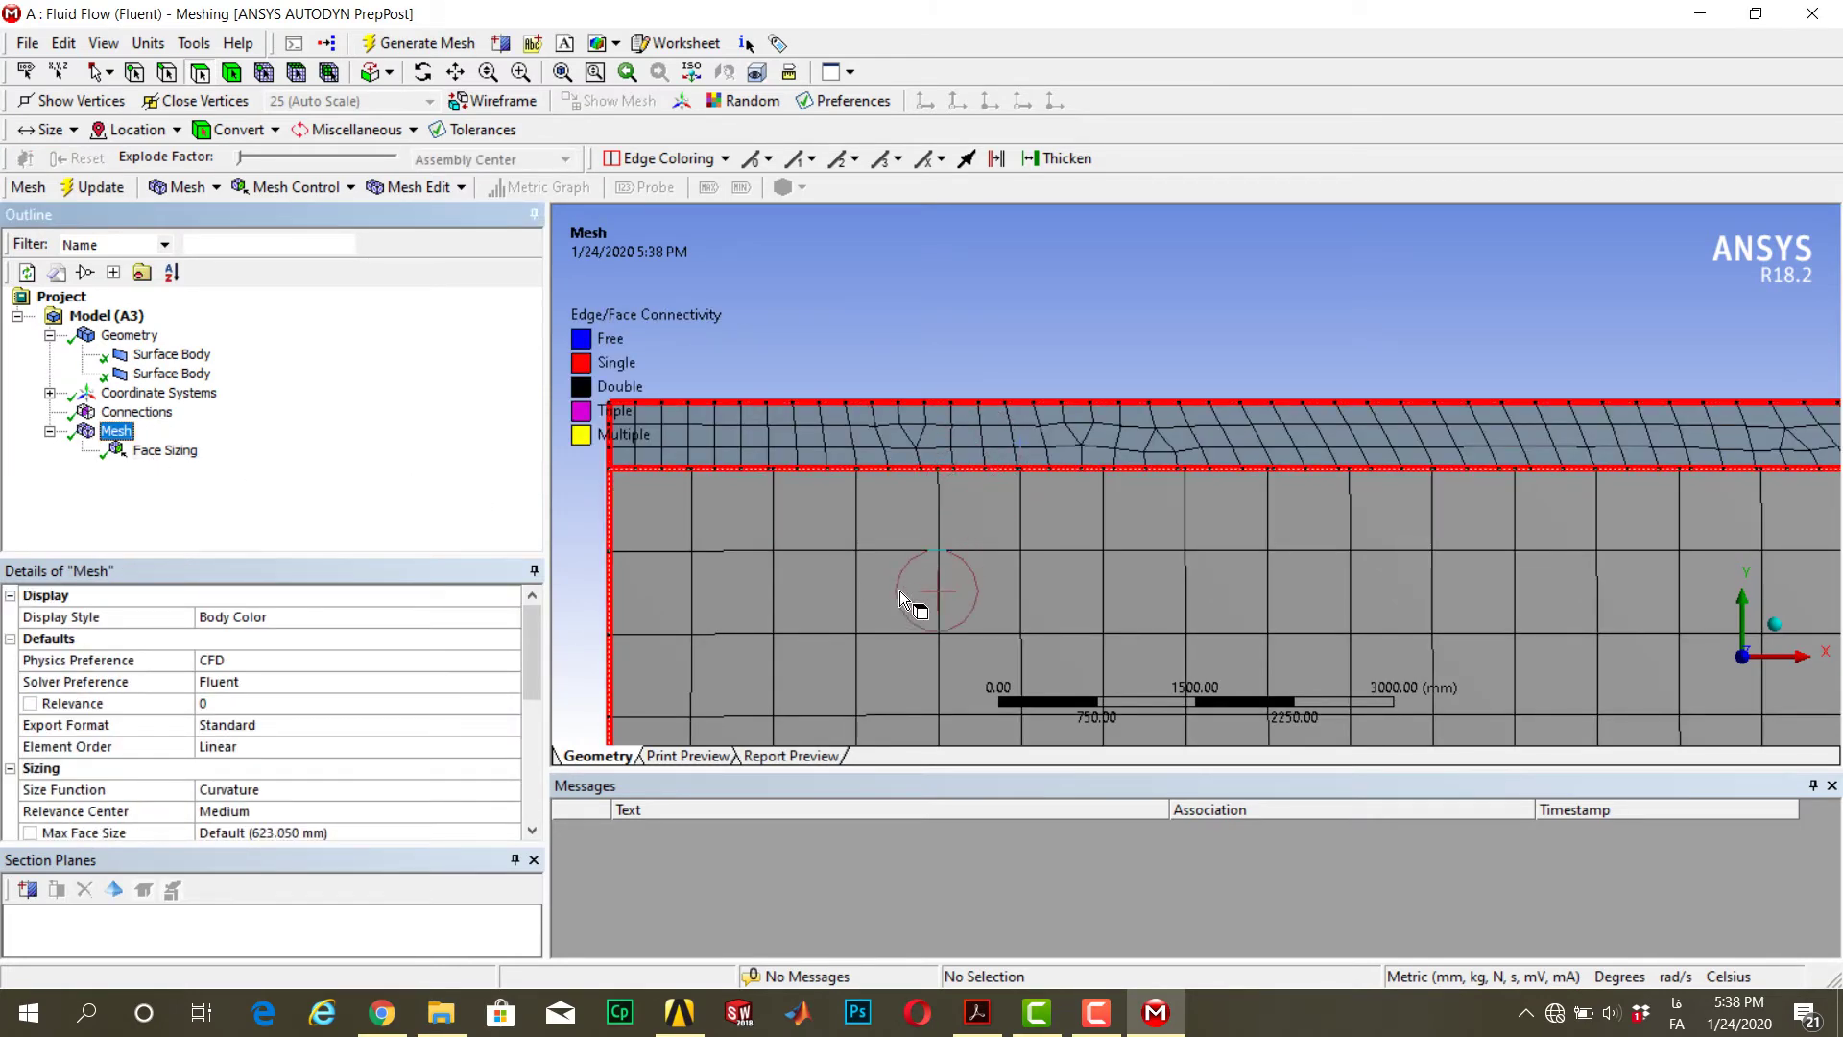
{"action": "left_click", "coordinate": [989, 1008]}
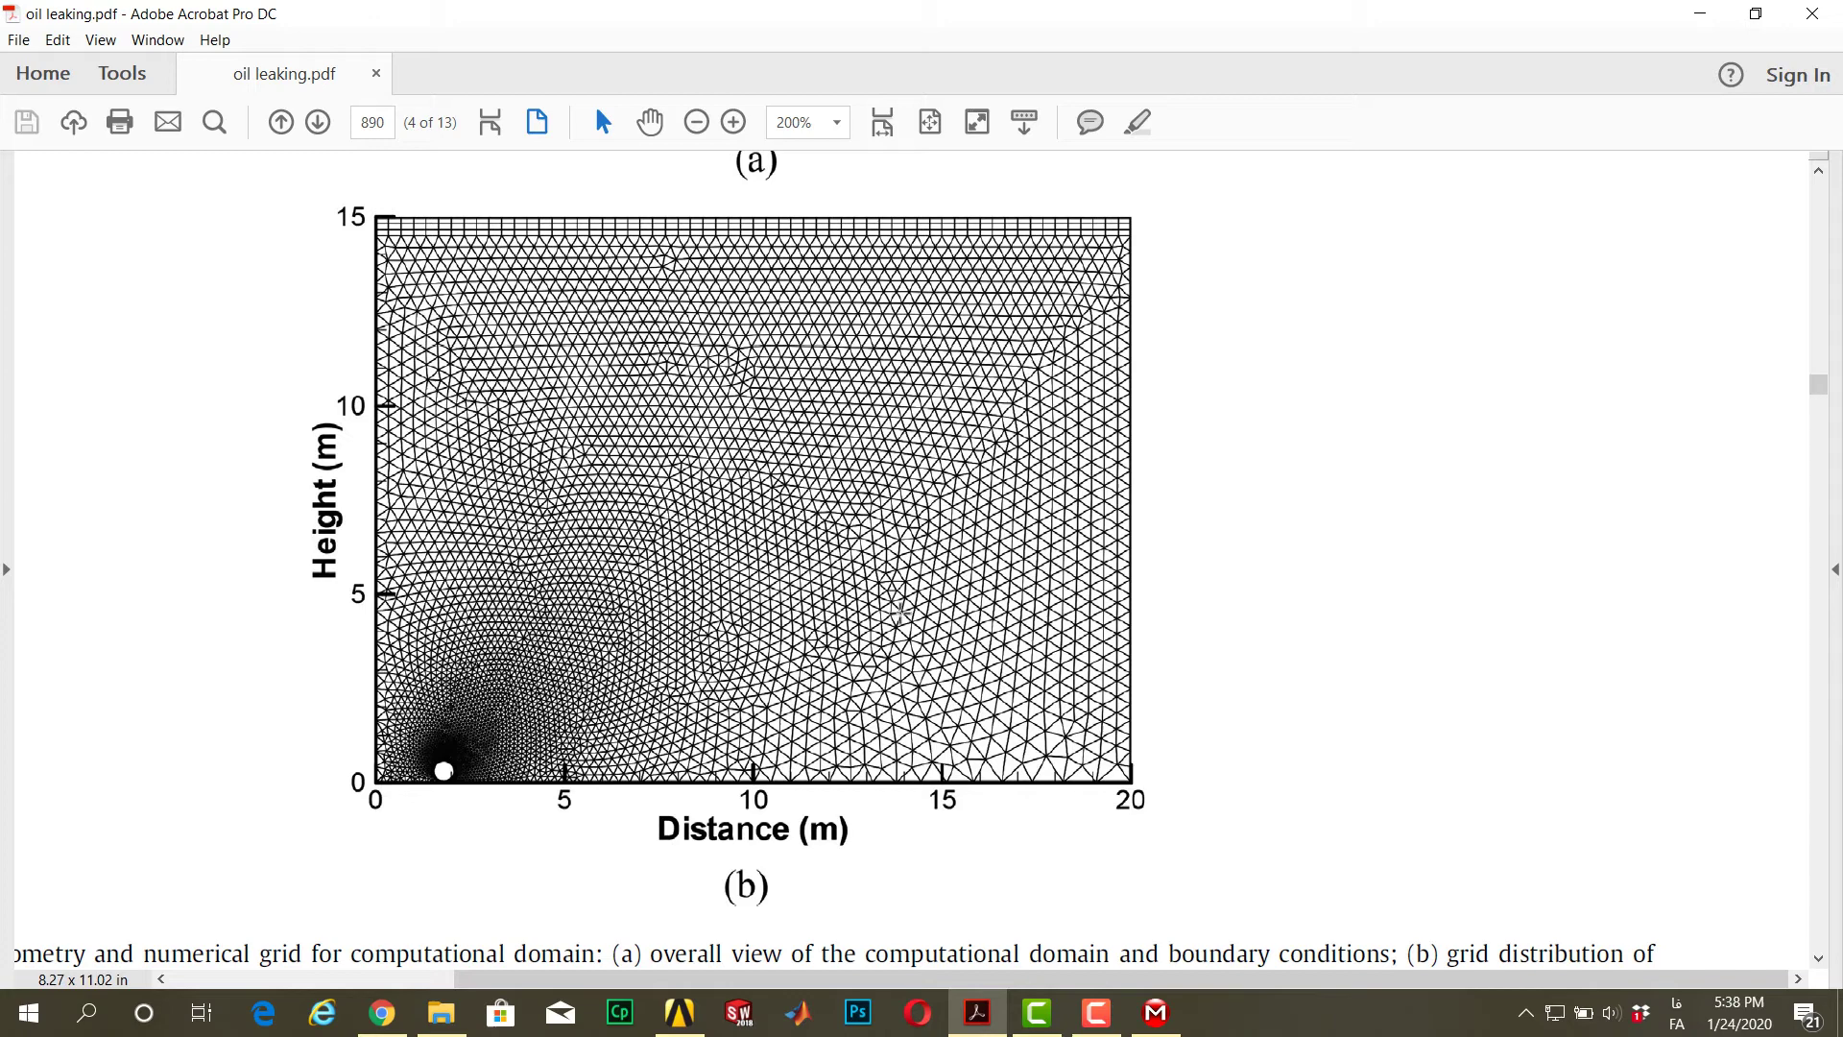
Apply an All Triangles Method control to the lower domain body and regenerate the mesh
{"action": "left_click", "coordinate": [1156, 1012]}
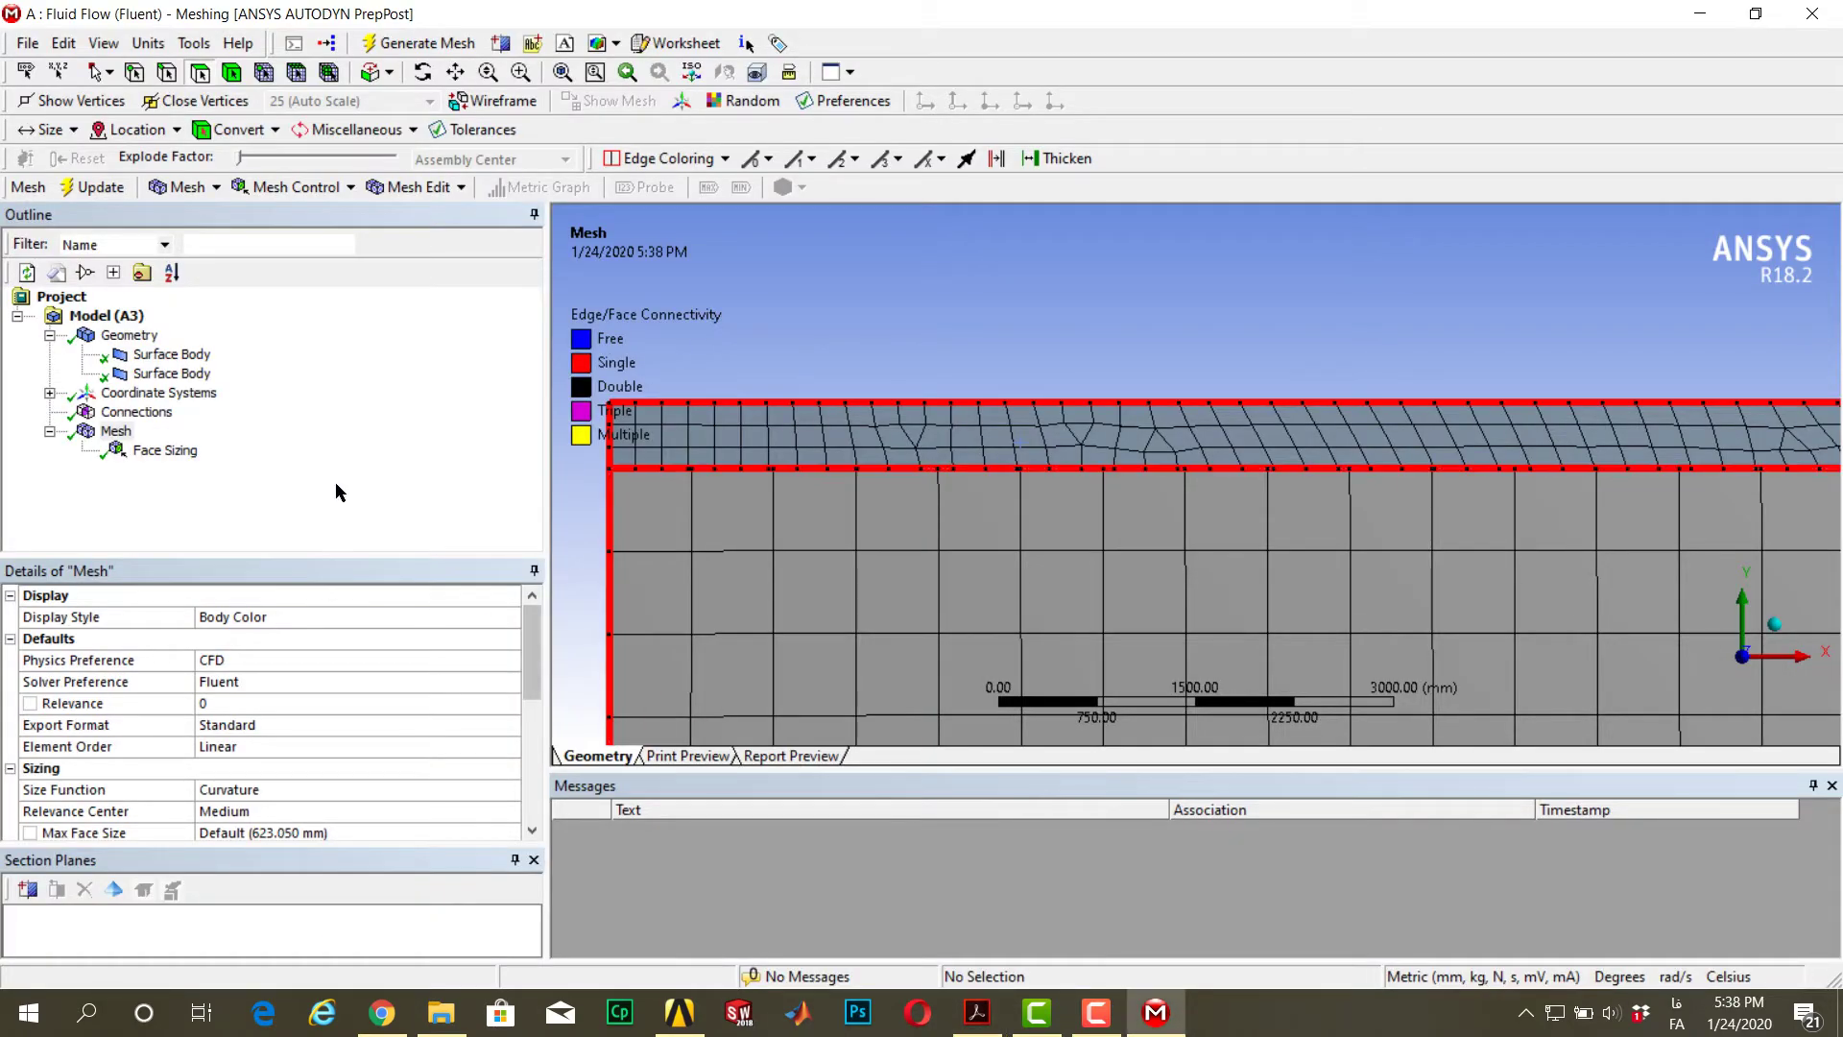
{"action": "left_click", "coordinate": [293, 187]}
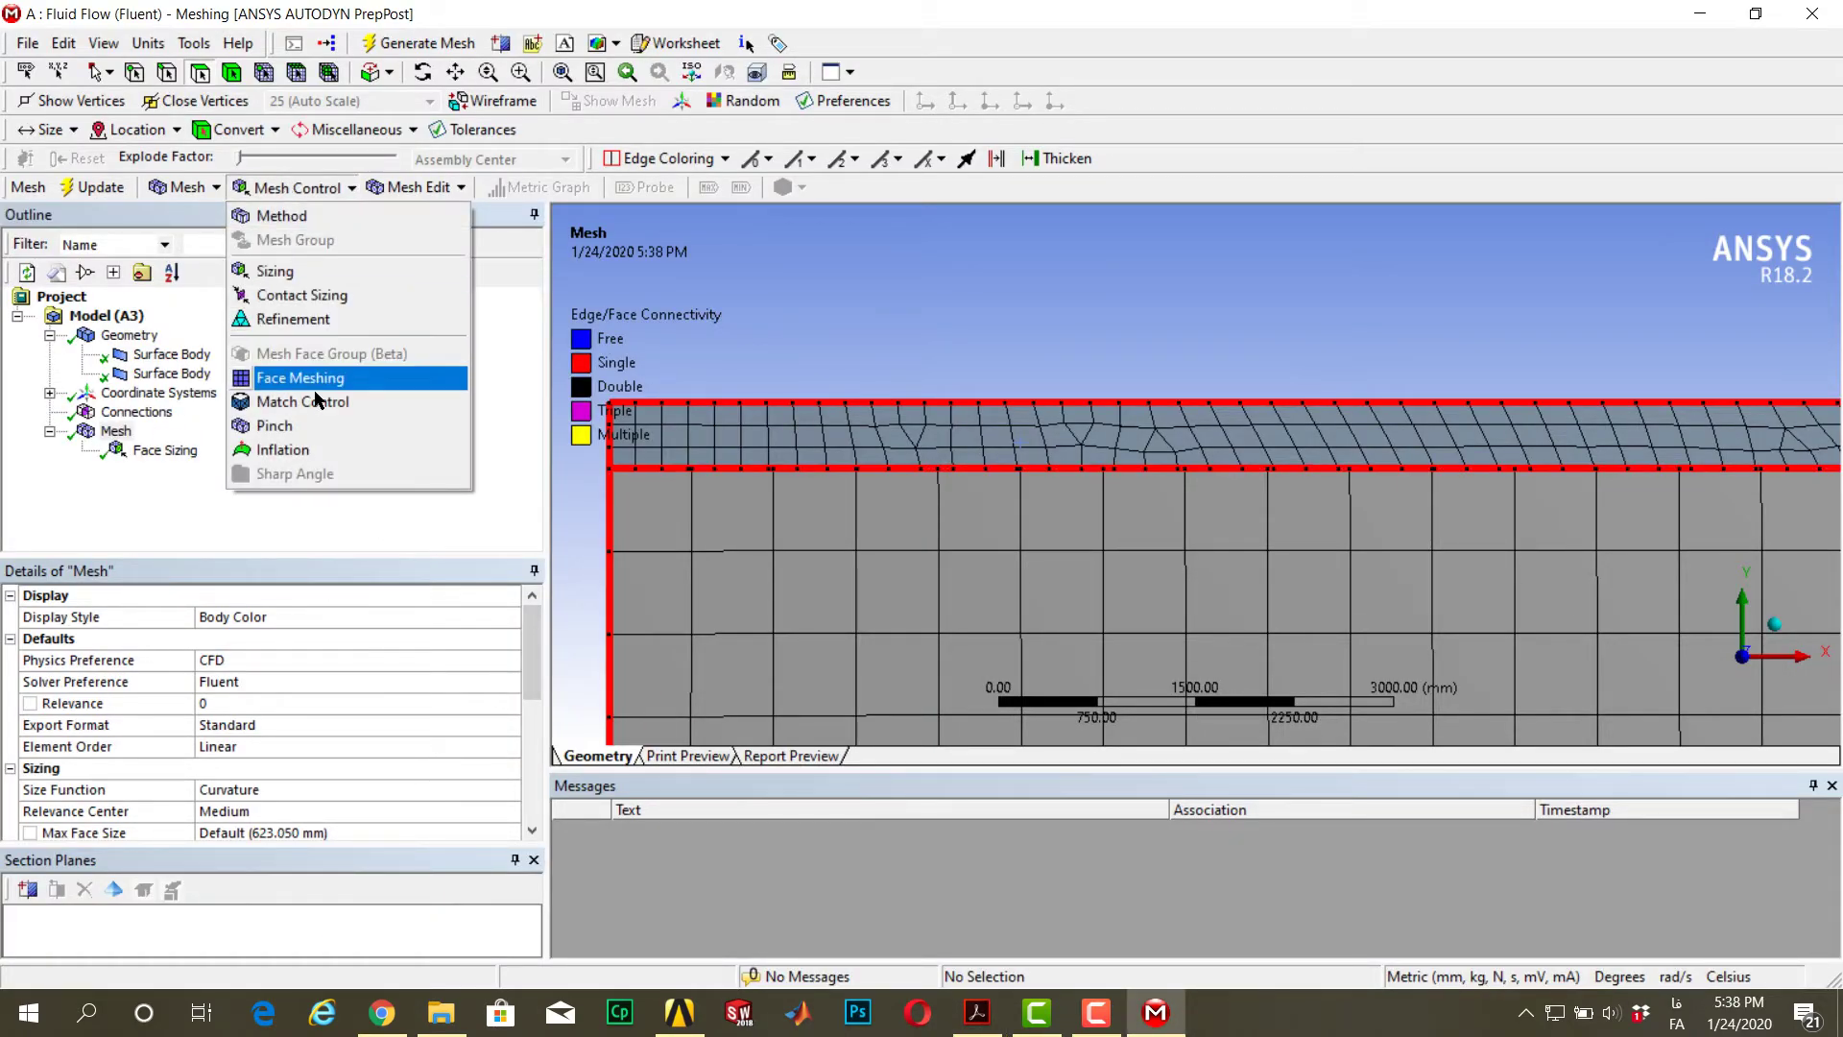
{"action": "left_click", "coordinate": [298, 217]}
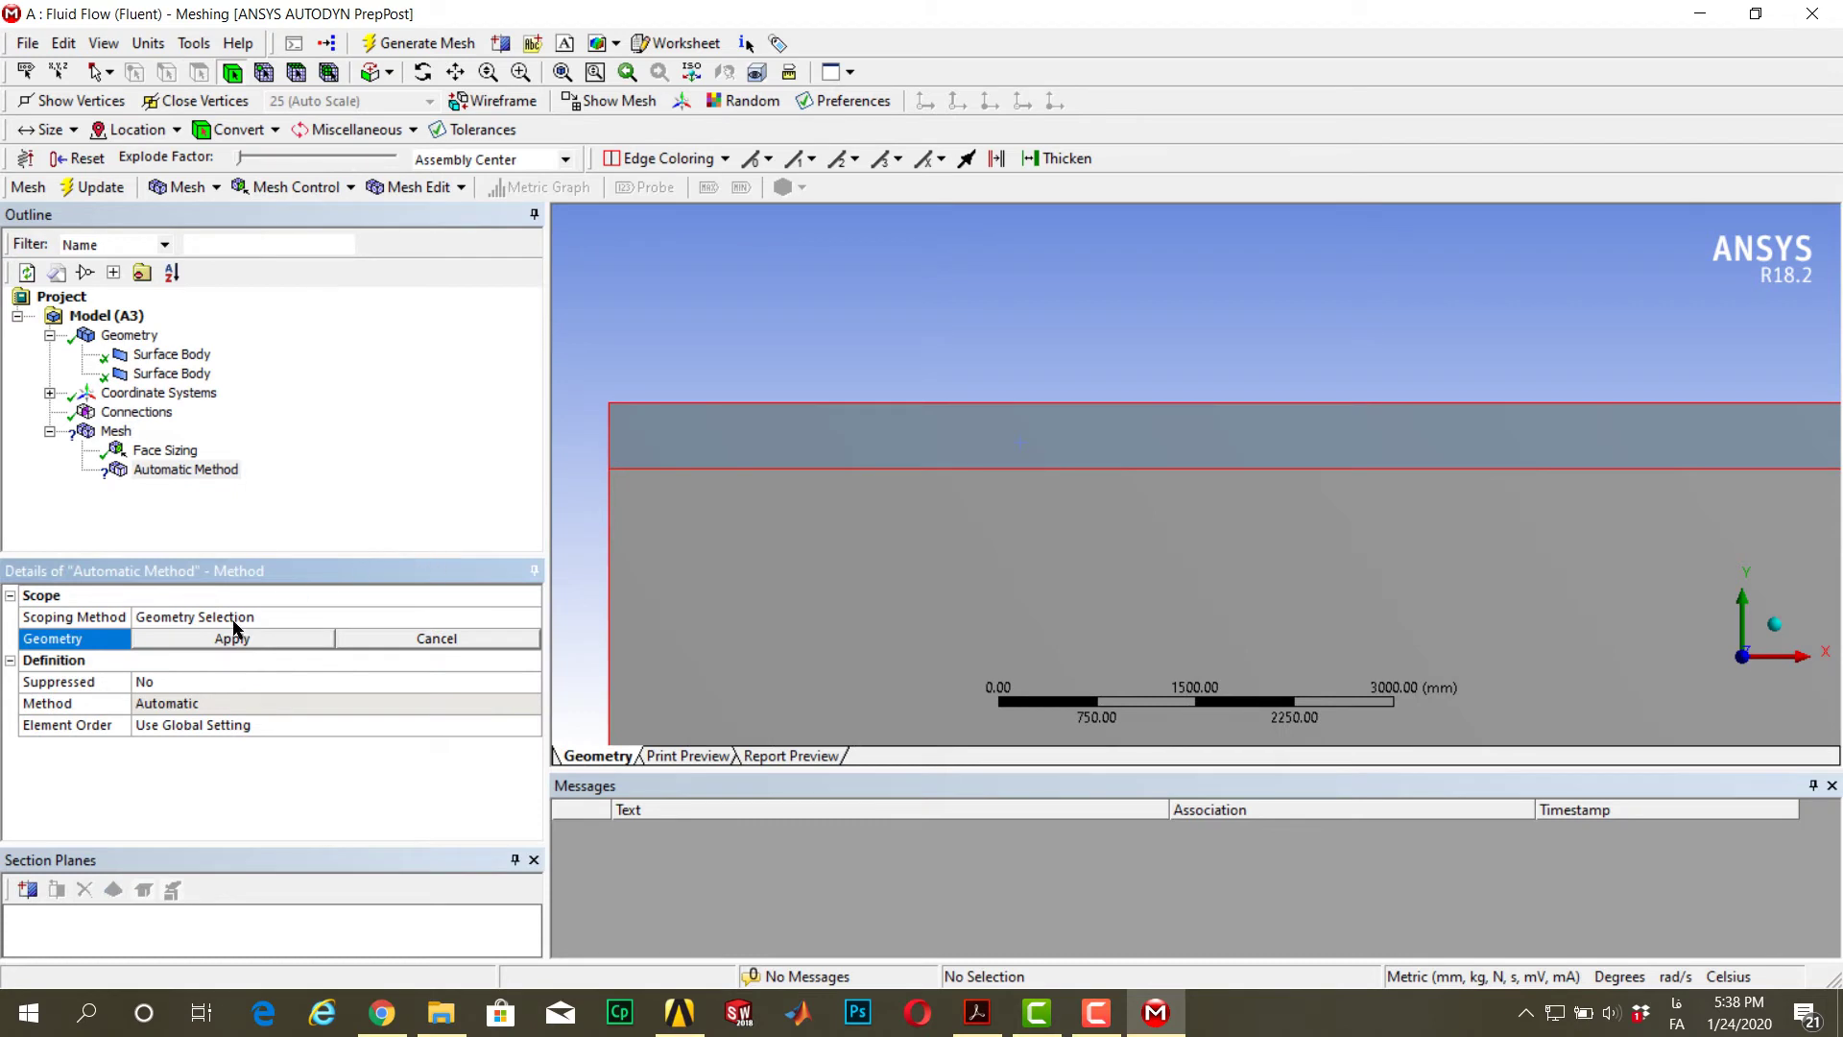
{"action": "left_click", "coordinate": [922, 572]}
{"action": "left_click", "coordinate": [297, 639]}
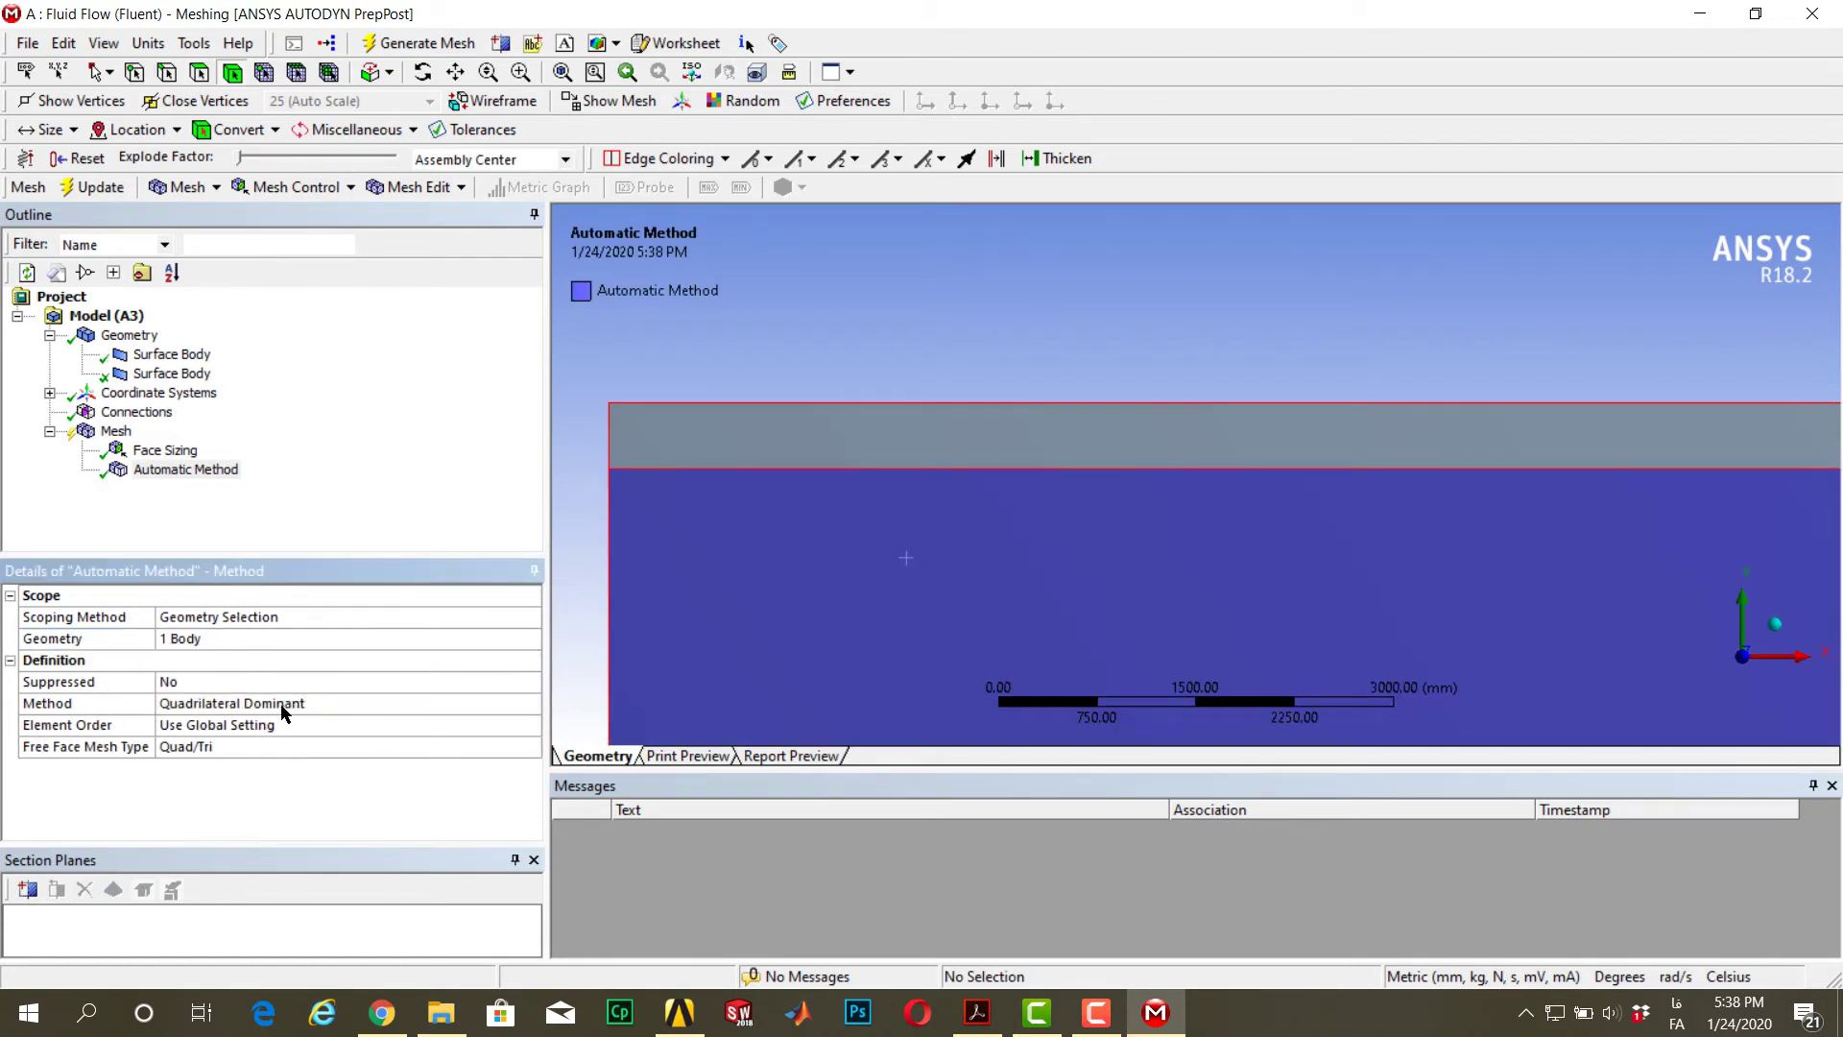
{"action": "double_click", "coordinate": [315, 704]}
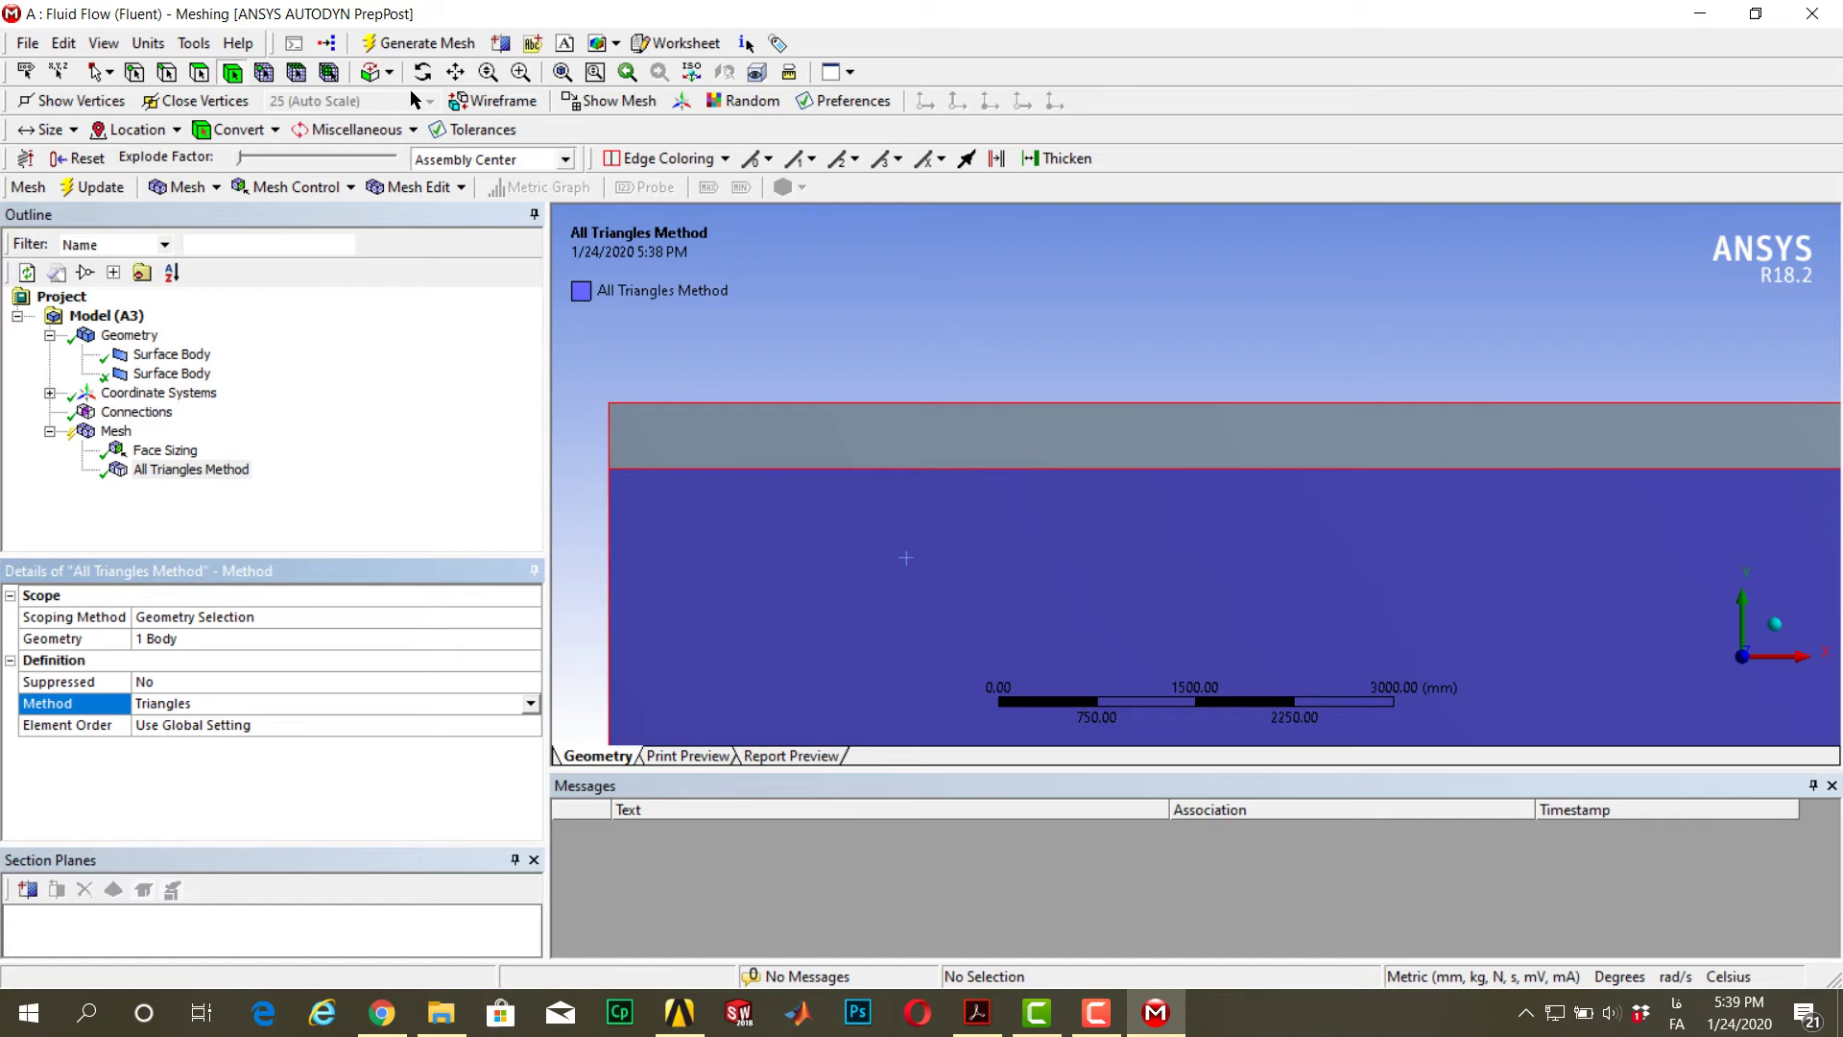
{"action": "left_click", "coordinate": [407, 43]}
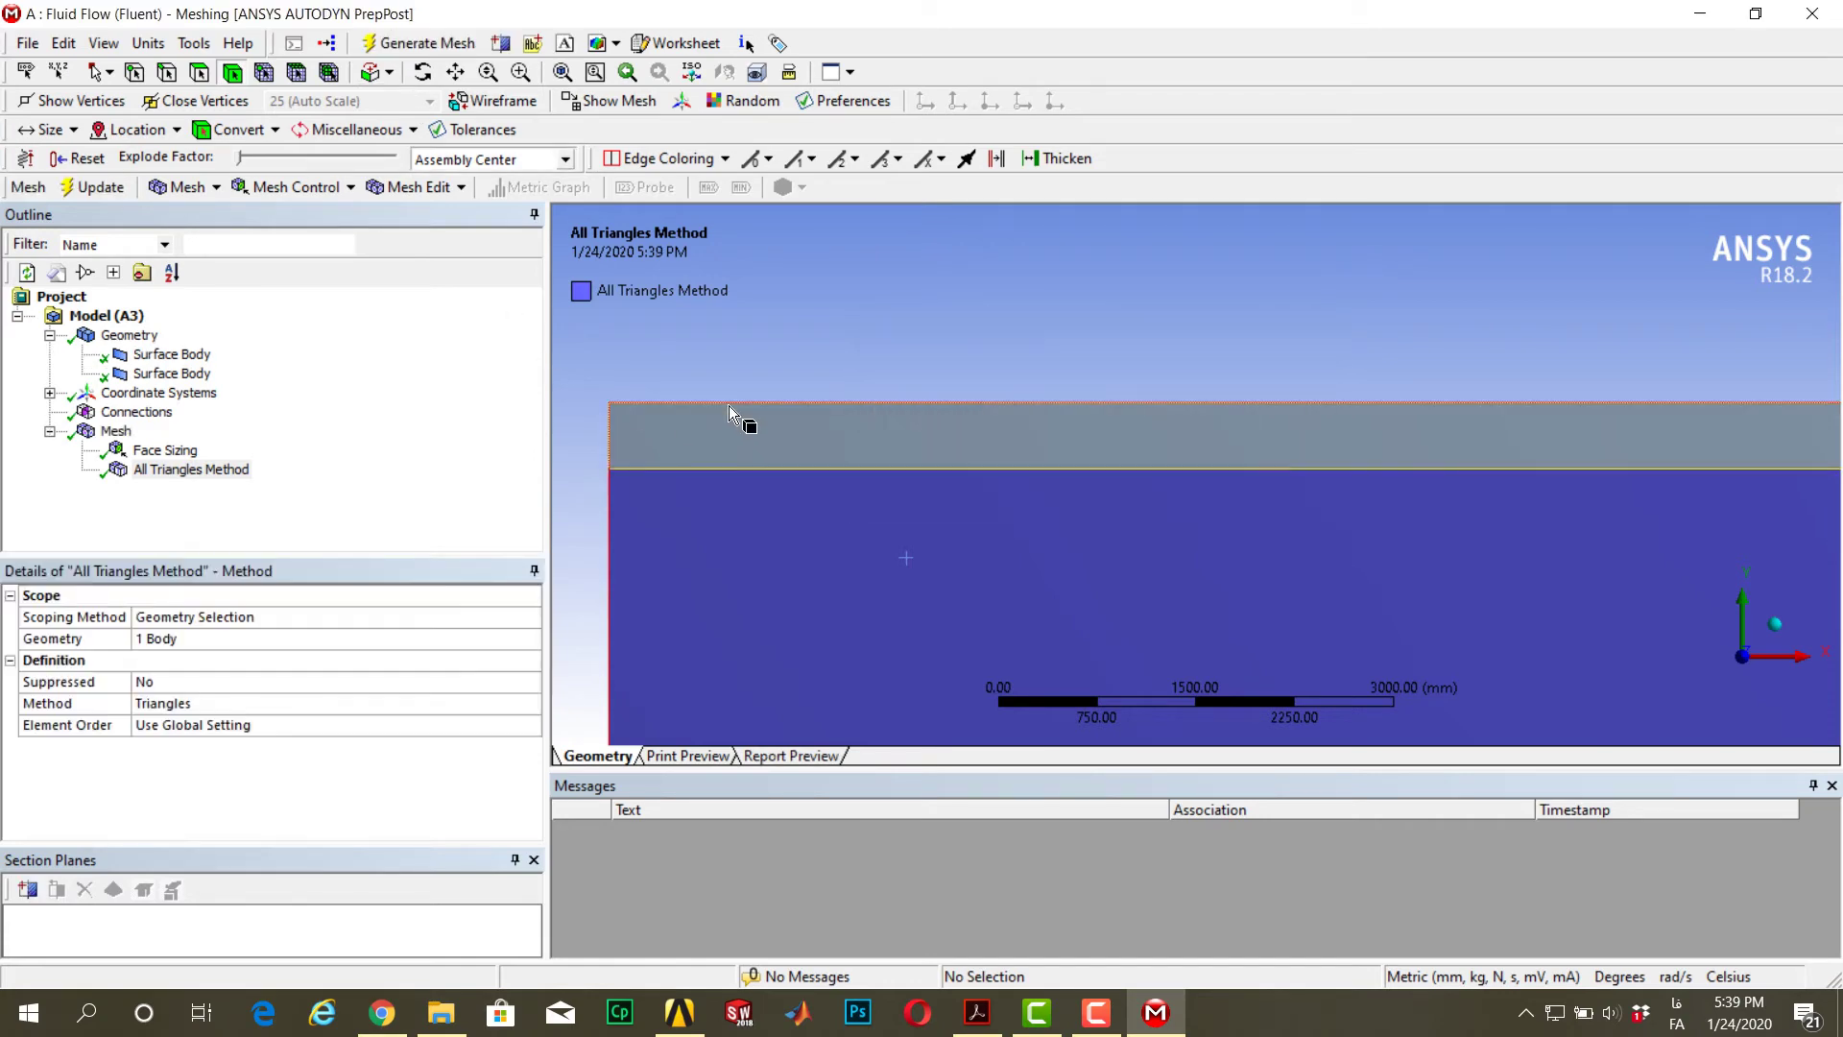
Zoom in and out where the quad strip meets the triangles, then bring up the Mesh Edit options
{"action": "left_click", "coordinate": [116, 431]}
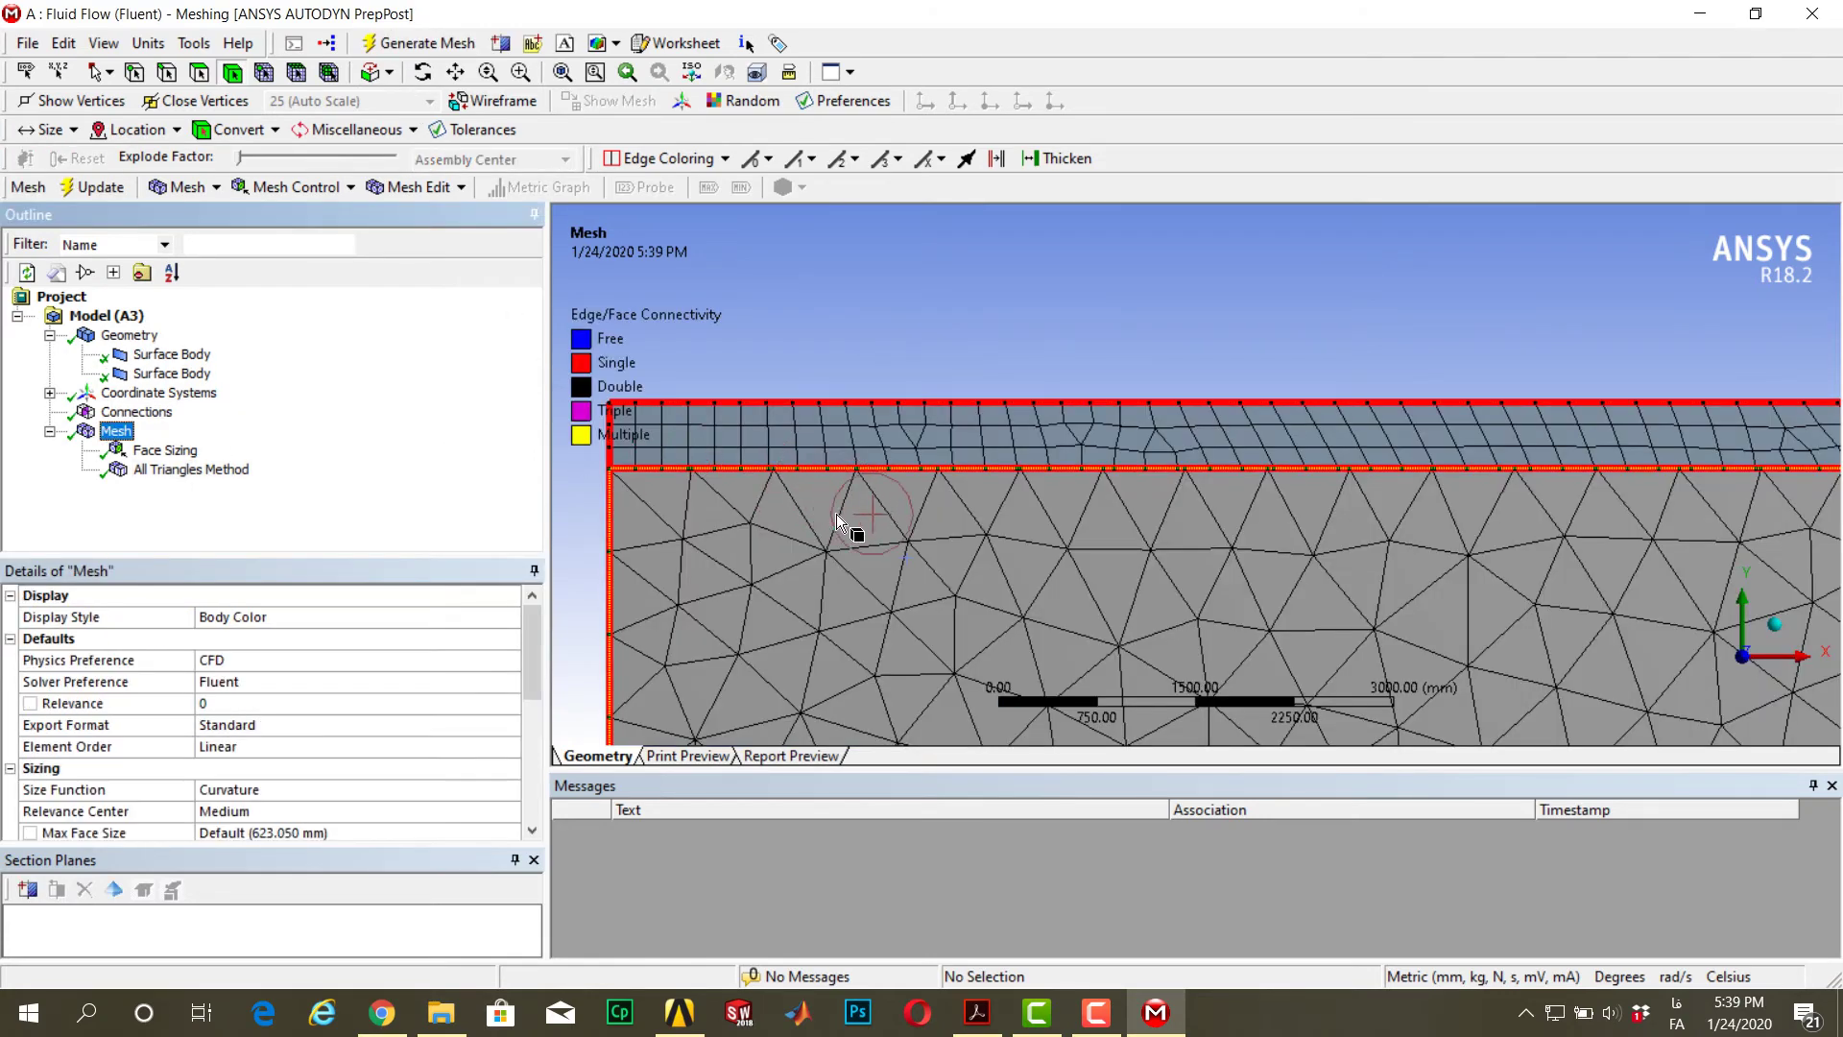
{"action": "scroll", "coordinate": [934, 428], "scroll_direction": "up", "scroll_amount": 5}
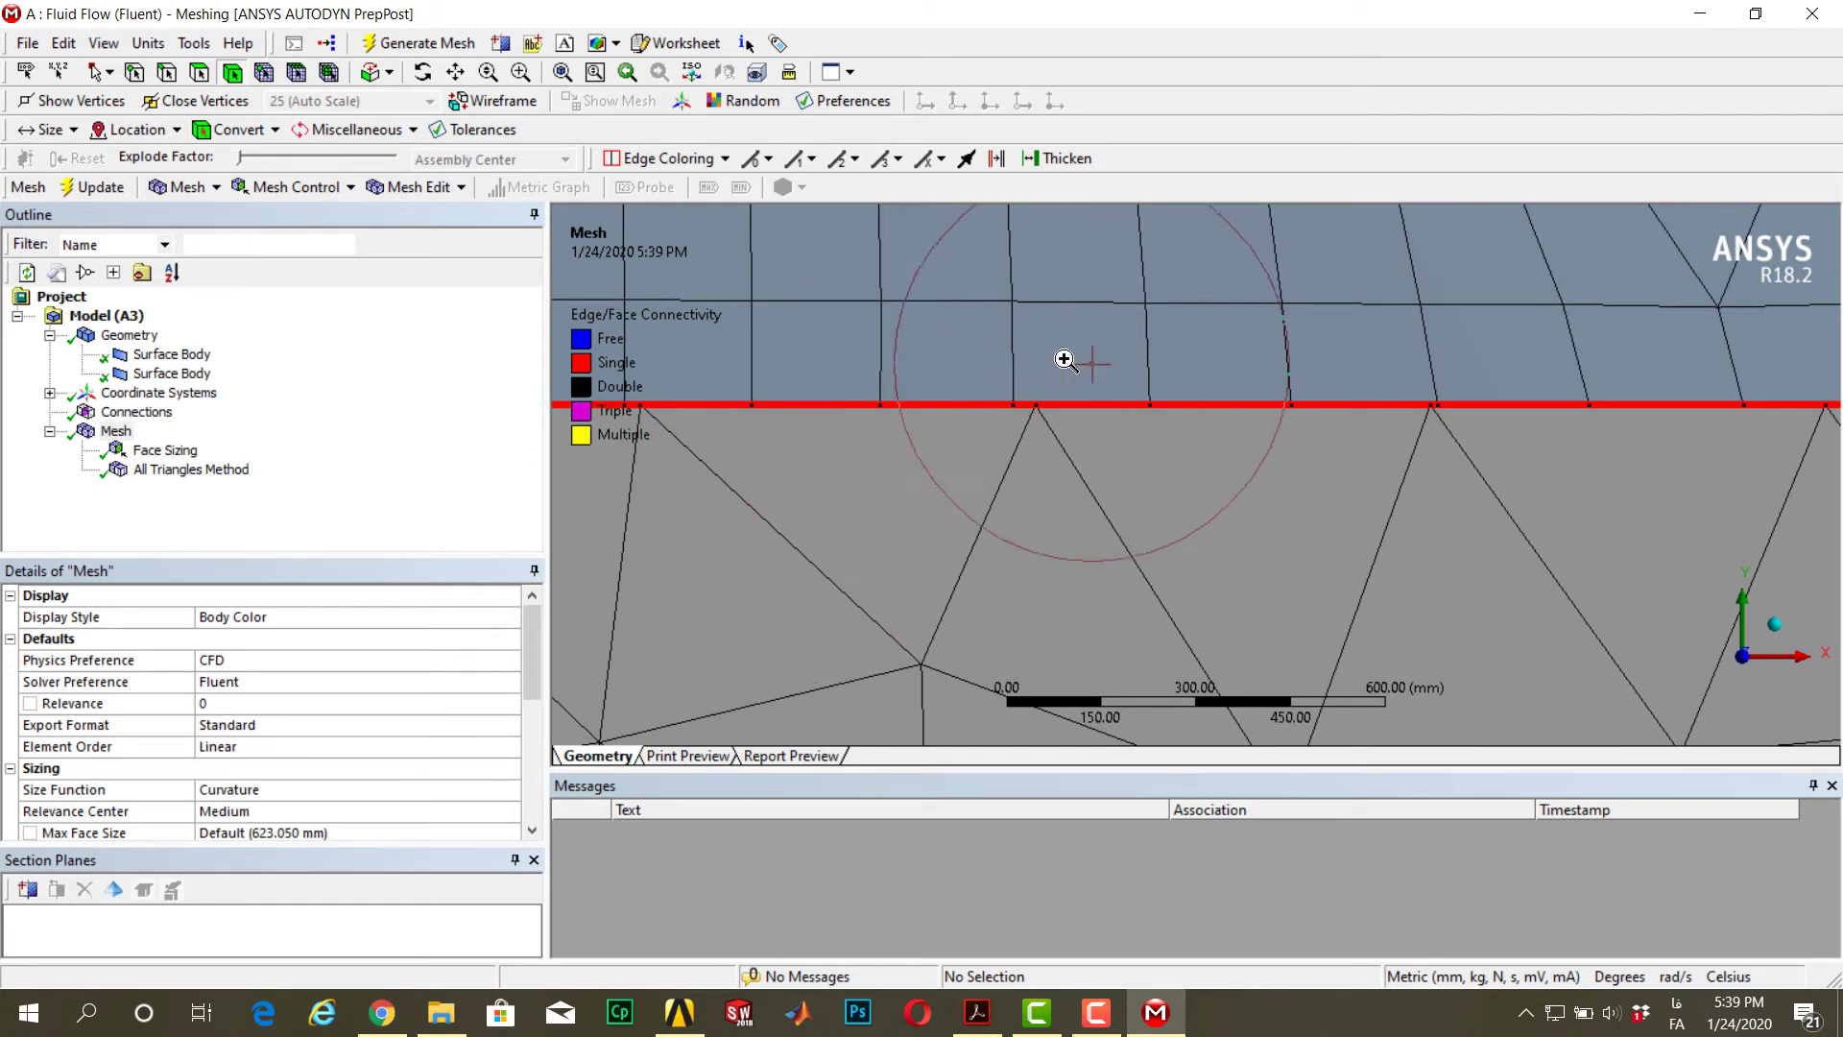
{"action": "scroll", "coordinate": [1065, 362], "scroll_direction": "up", "scroll_amount": 3}
{"action": "scroll", "coordinate": [1068, 365], "scroll_direction": "down", "scroll_amount": 6}
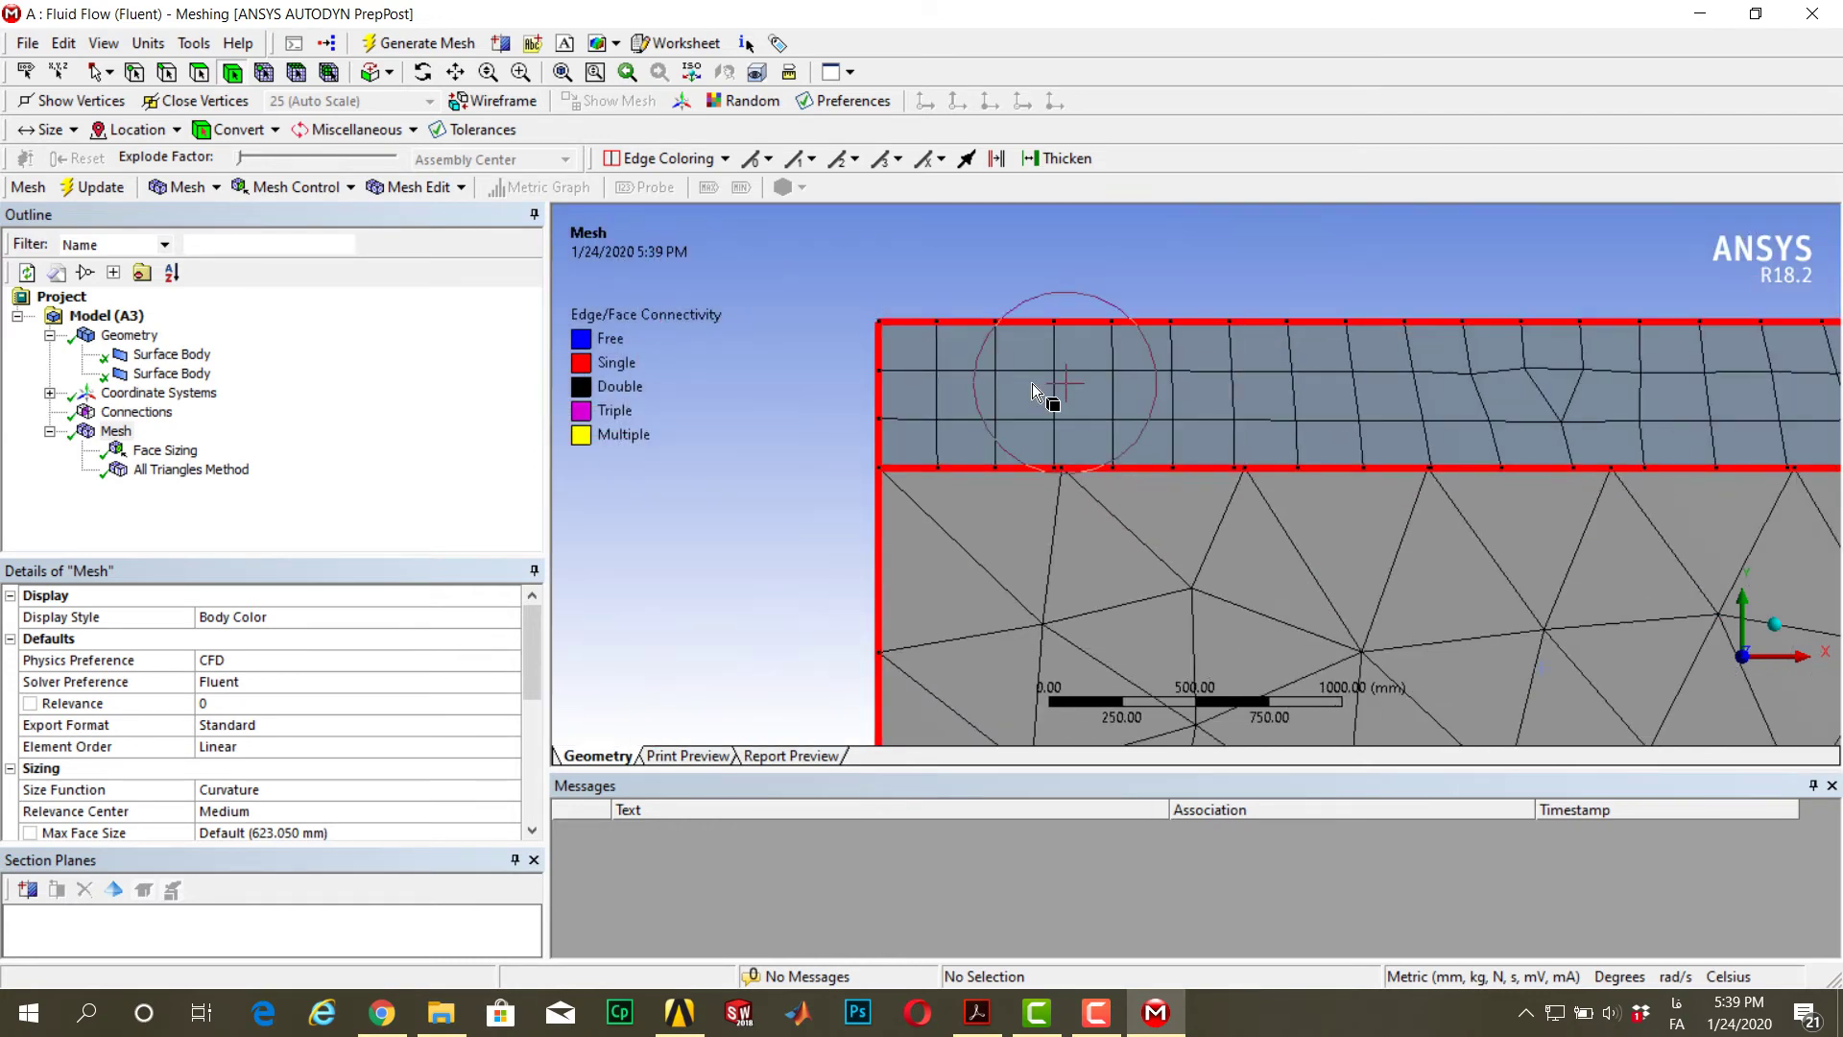
{"action": "scroll", "coordinate": [1105, 426], "scroll_direction": "down", "scroll_amount": 6}
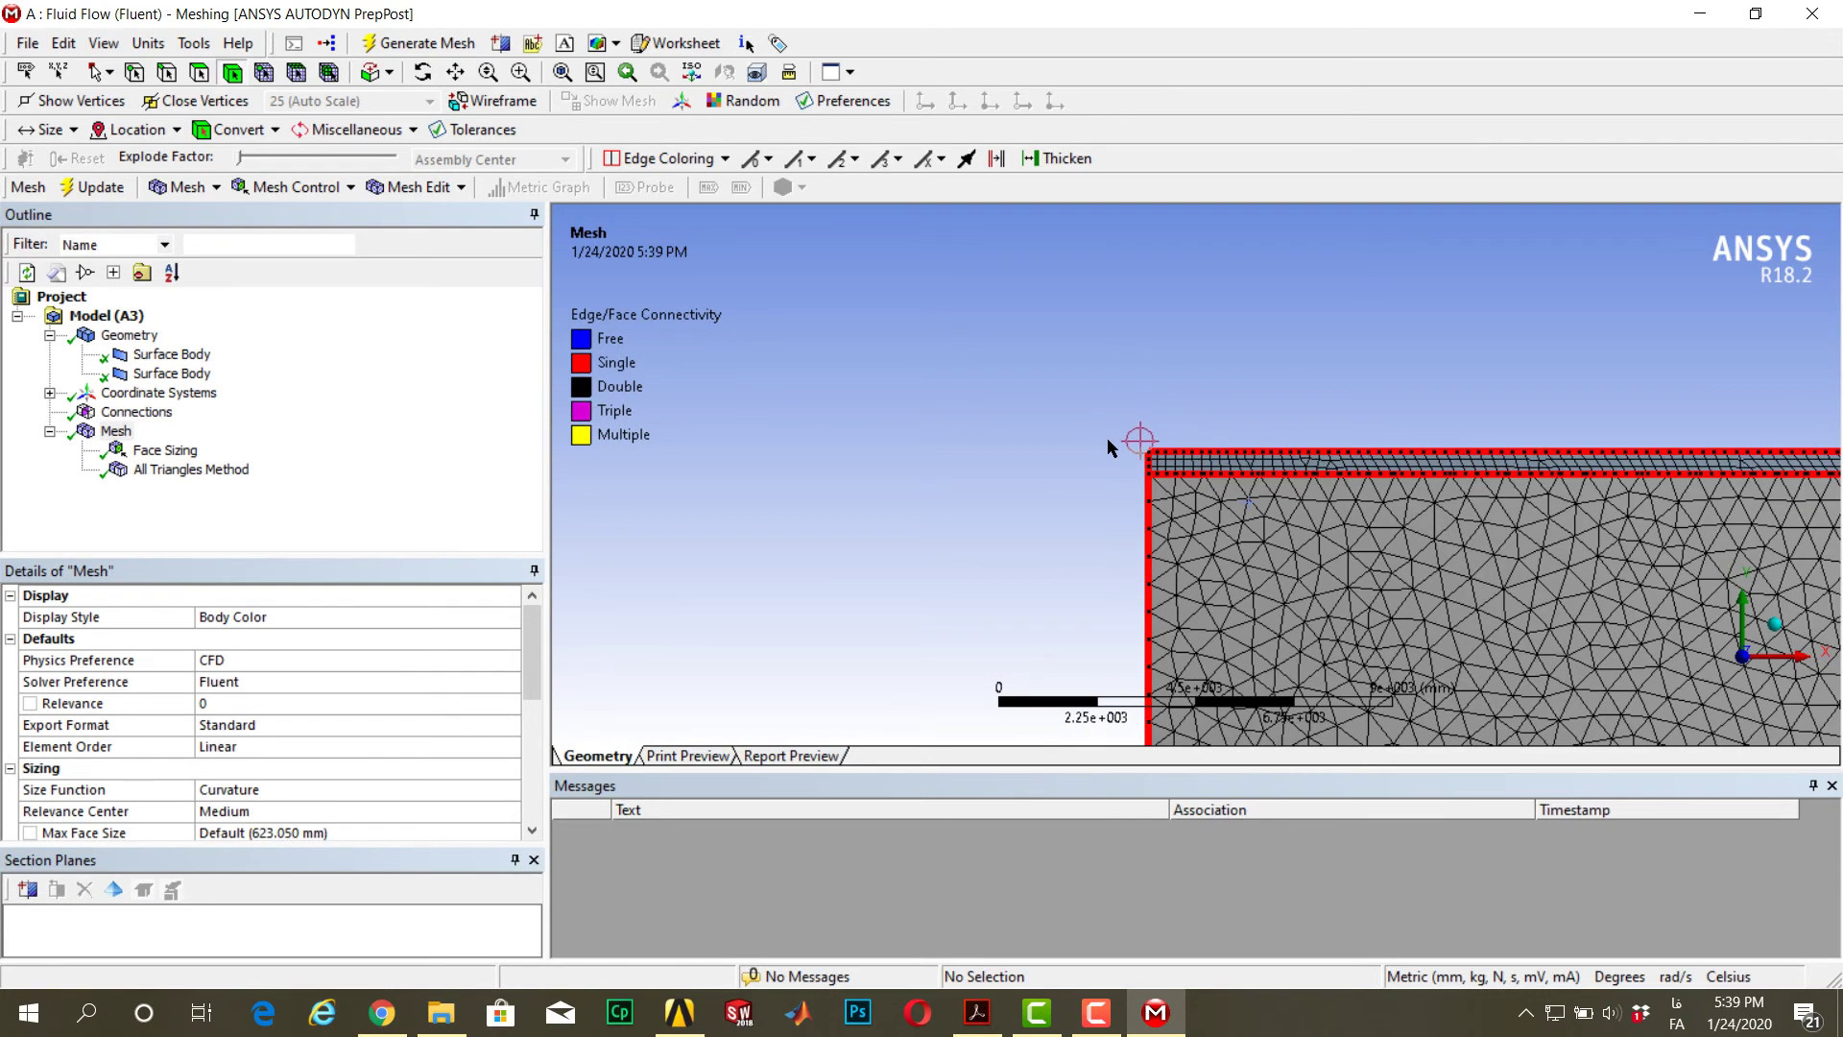
{"action": "scroll", "coordinate": [1234, 471], "scroll_direction": "up", "scroll_amount": 4}
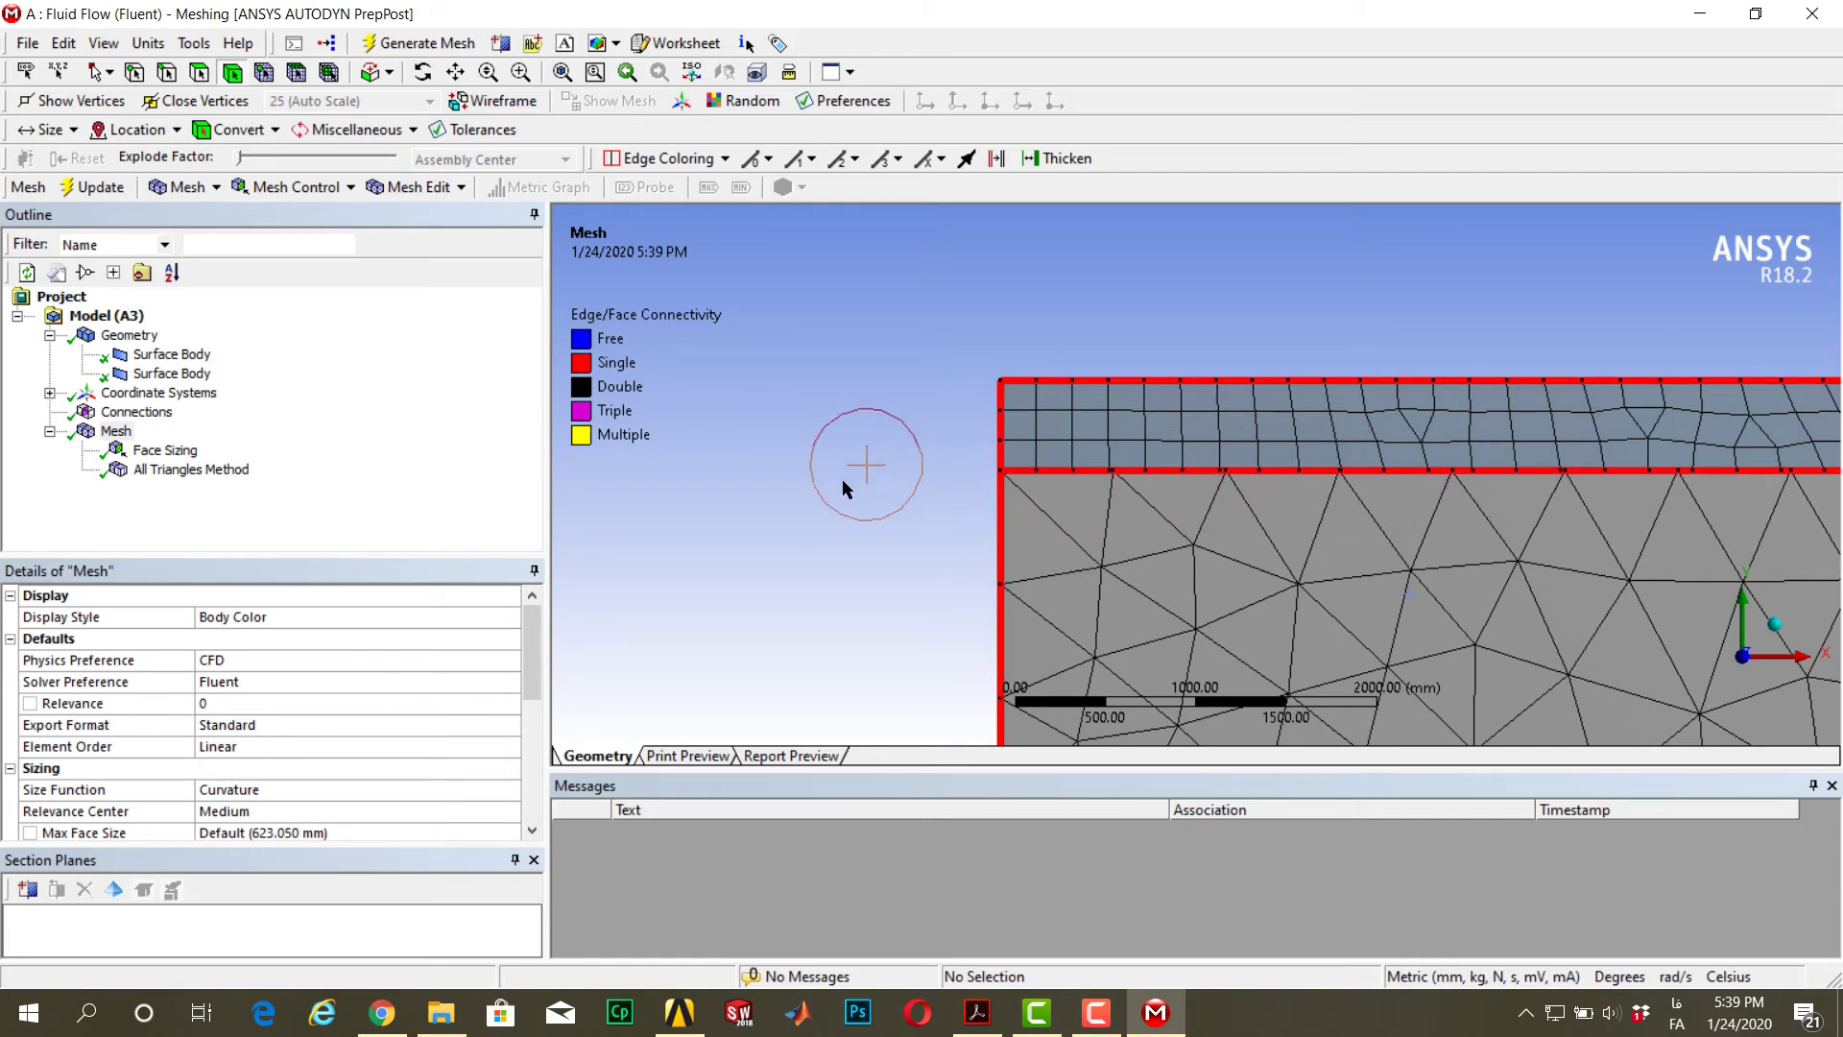
{"action": "left_click", "coordinate": [700, 326]}
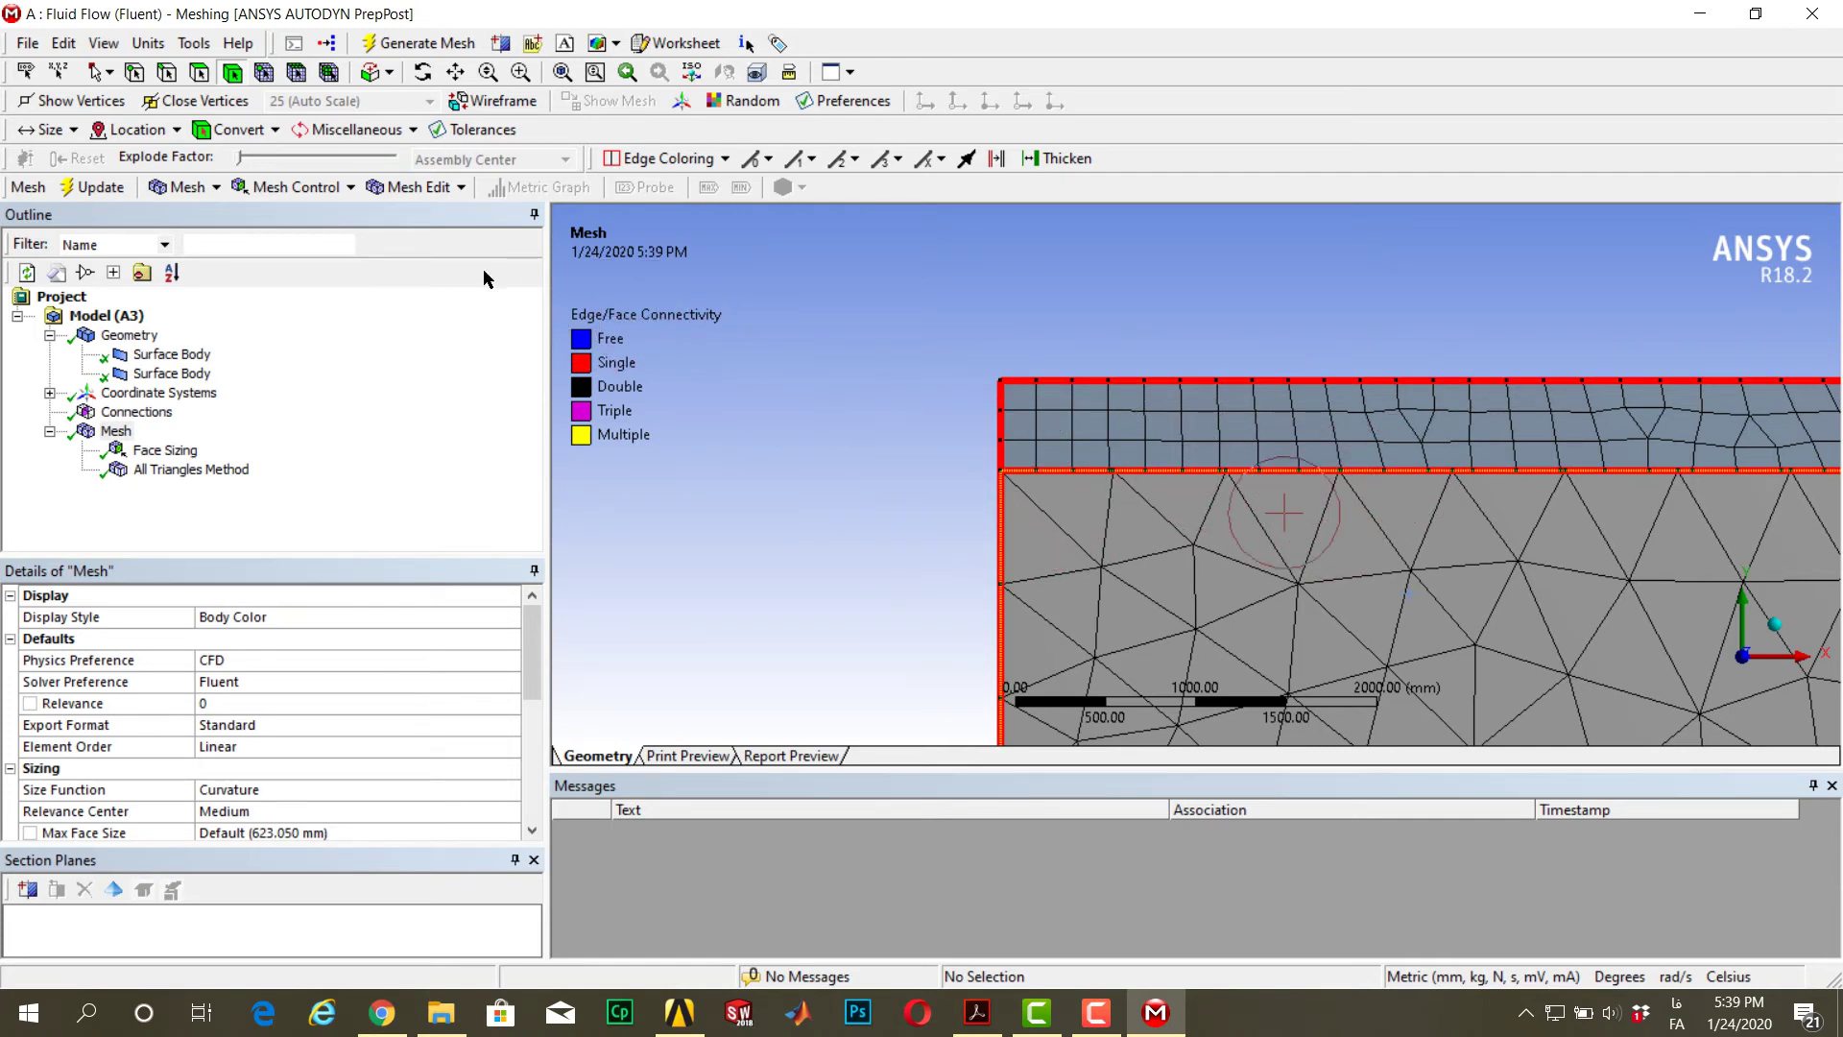
{"action": "left_click", "coordinate": [398, 190]}
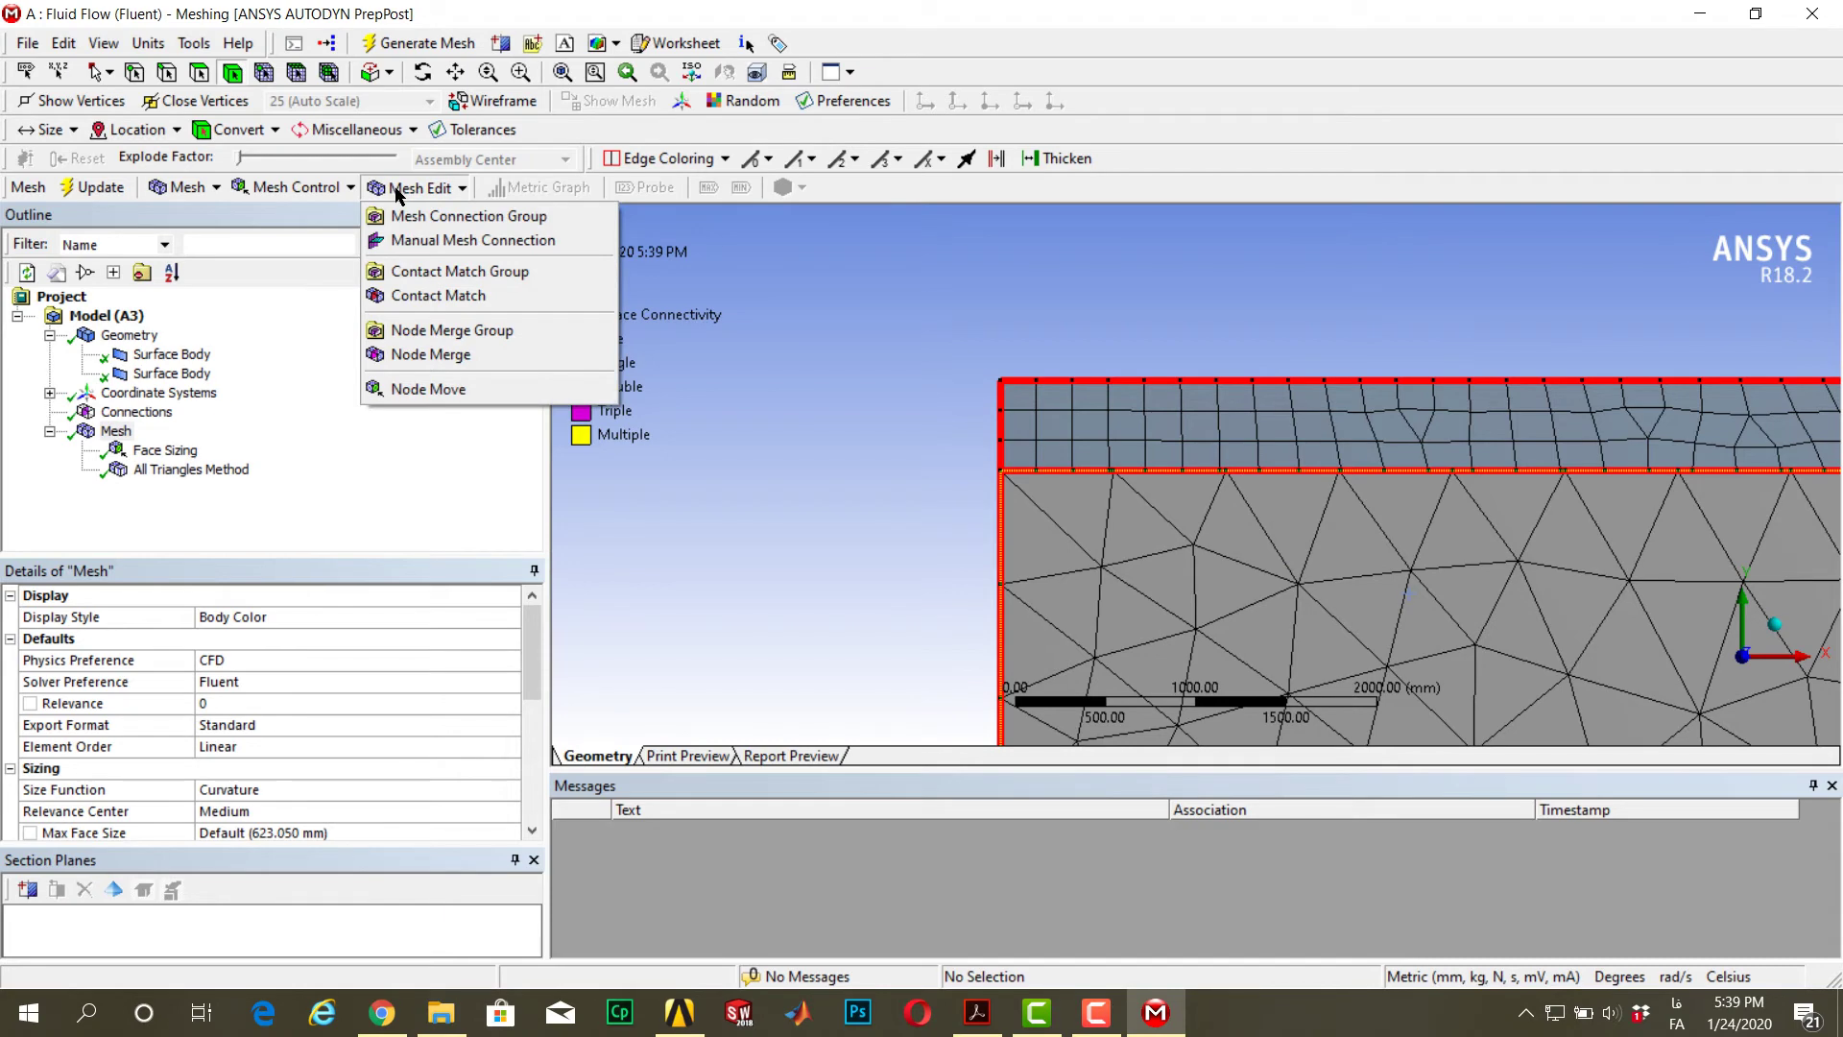
Insert a manual Mesh Connection with the lower domain face as master geometry
{"action": "left_click", "coordinate": [527, 242]}
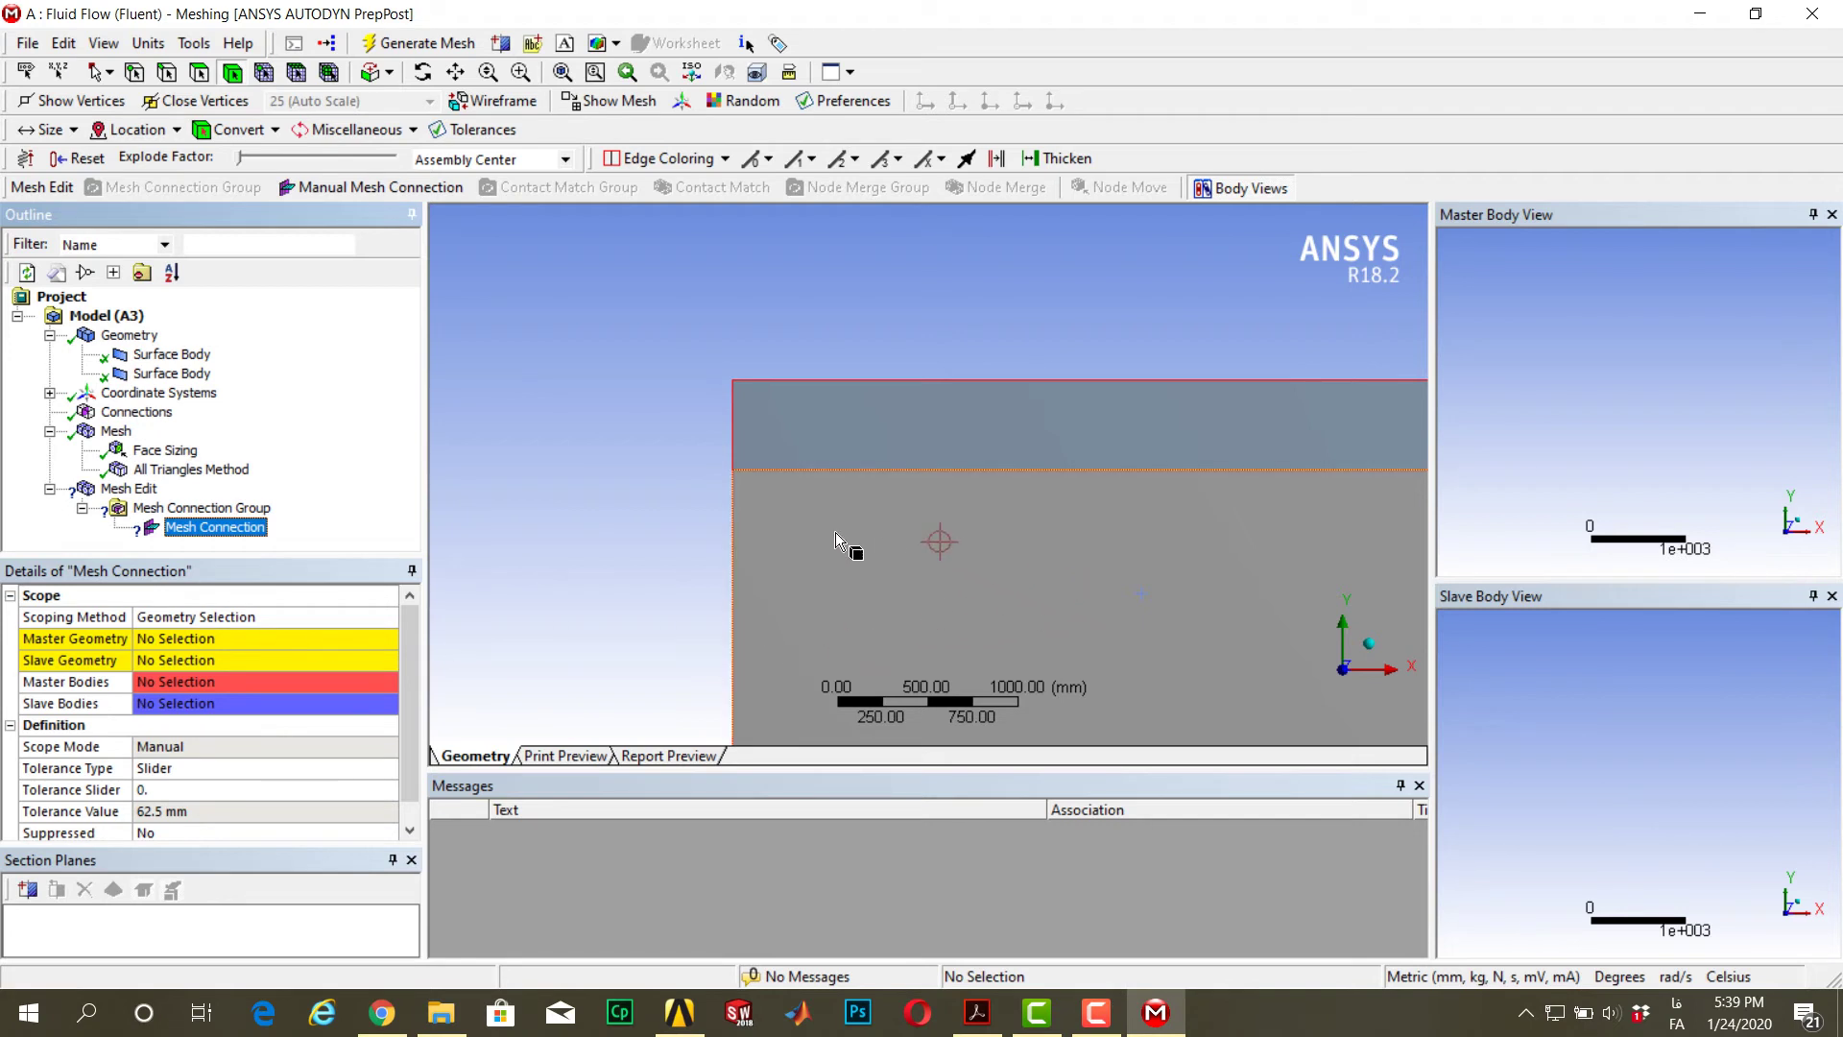
{"action": "left_click", "coordinate": [918, 559]}
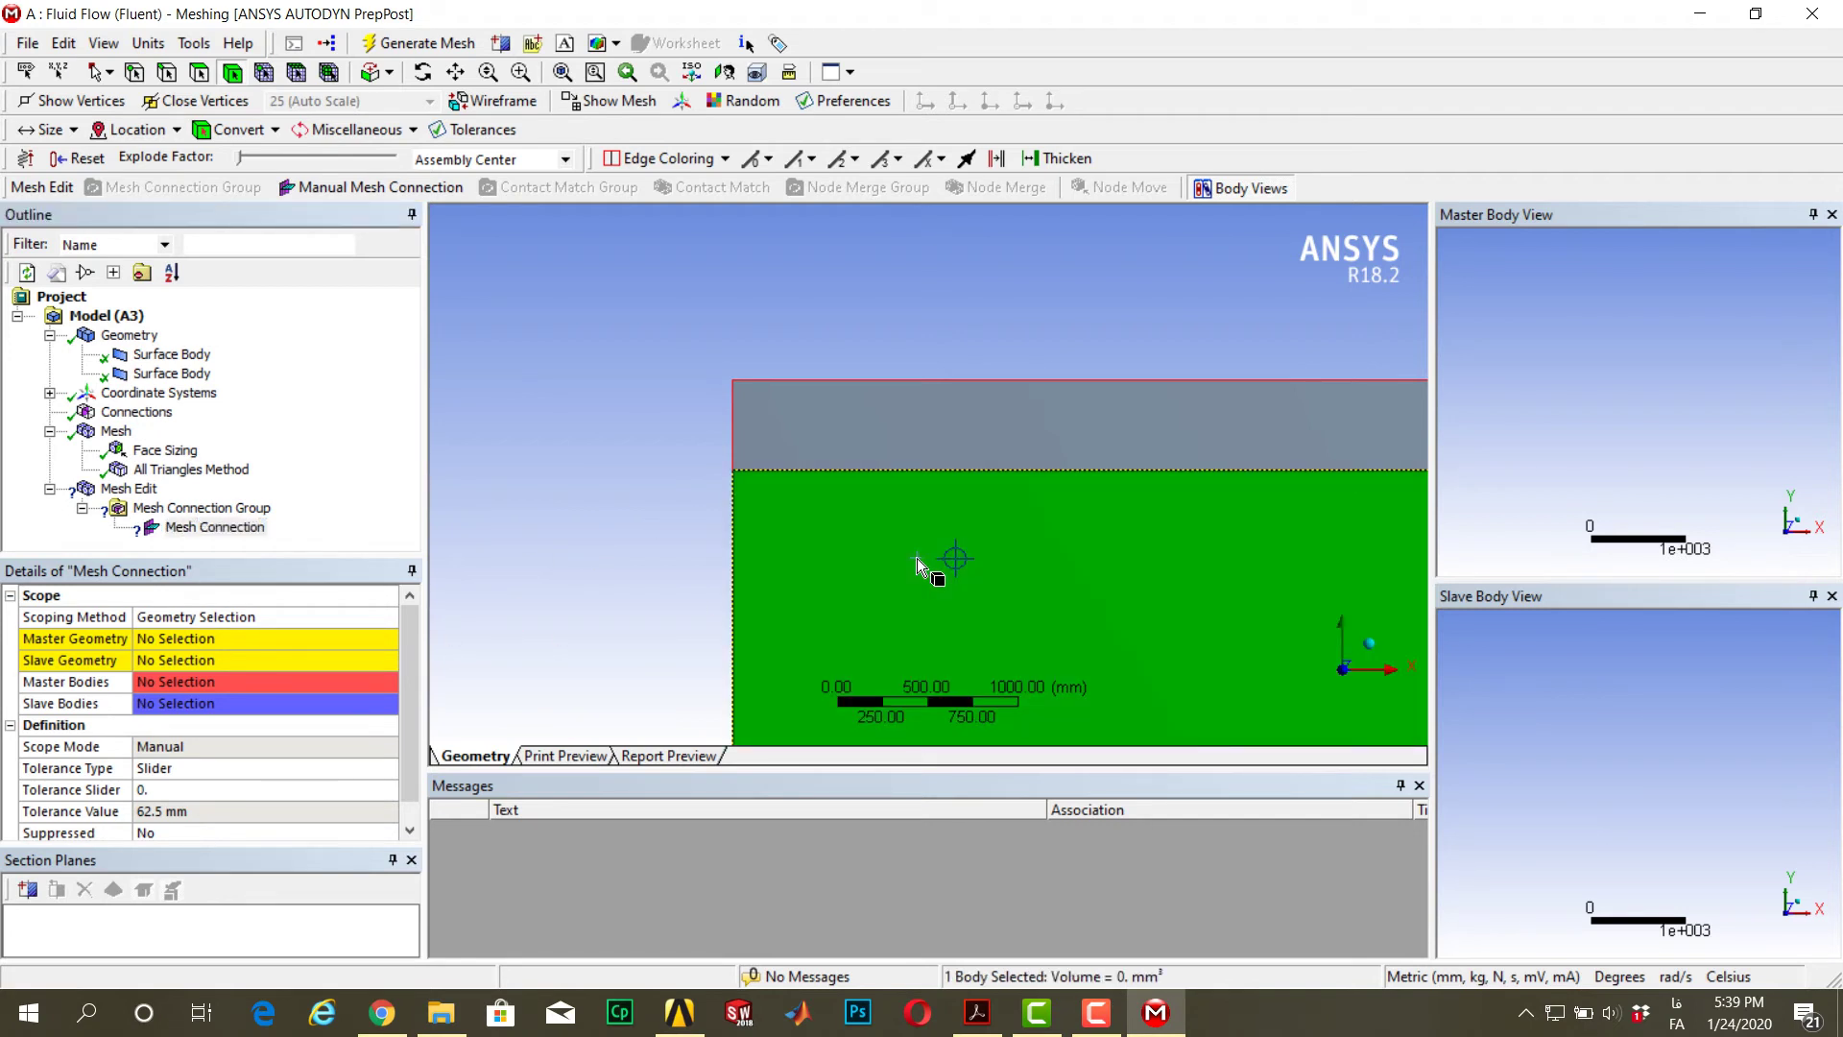
{"action": "left_click", "coordinate": [206, 642]}
{"action": "left_click", "coordinate": [205, 642]}
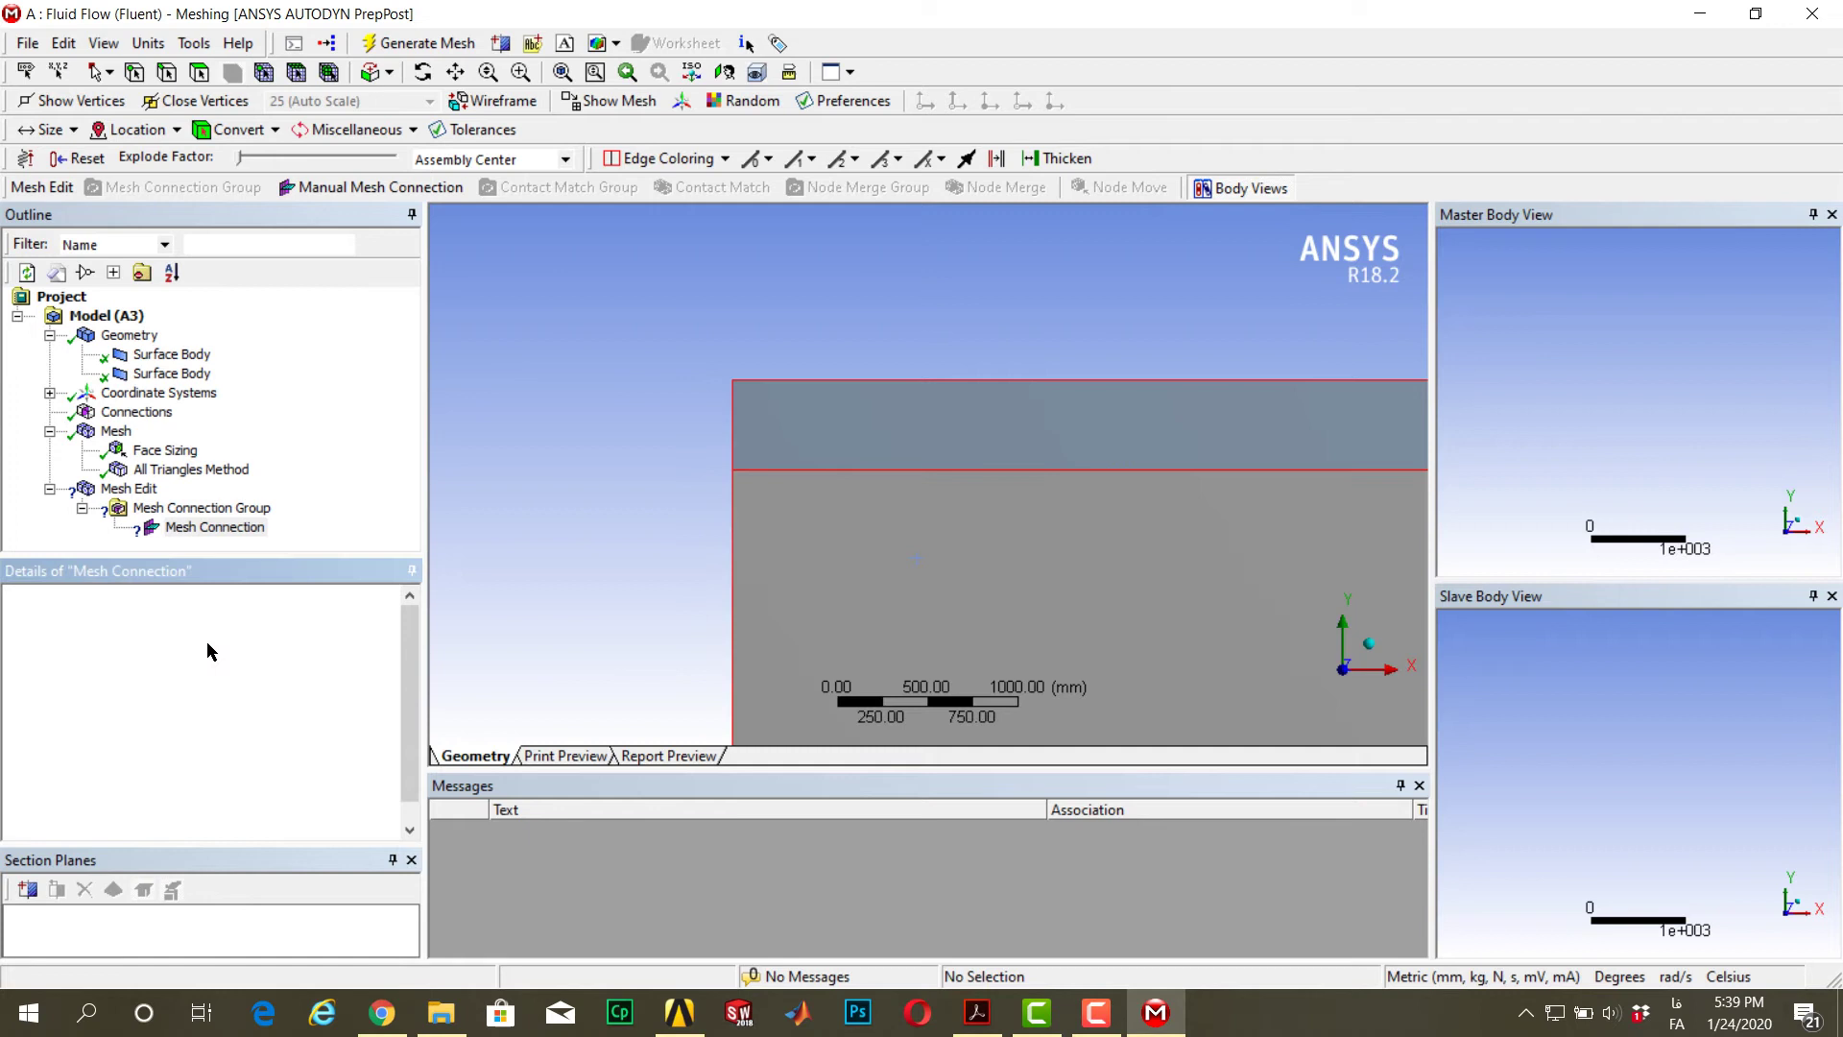
{"action": "left_click", "coordinate": [740, 485]}
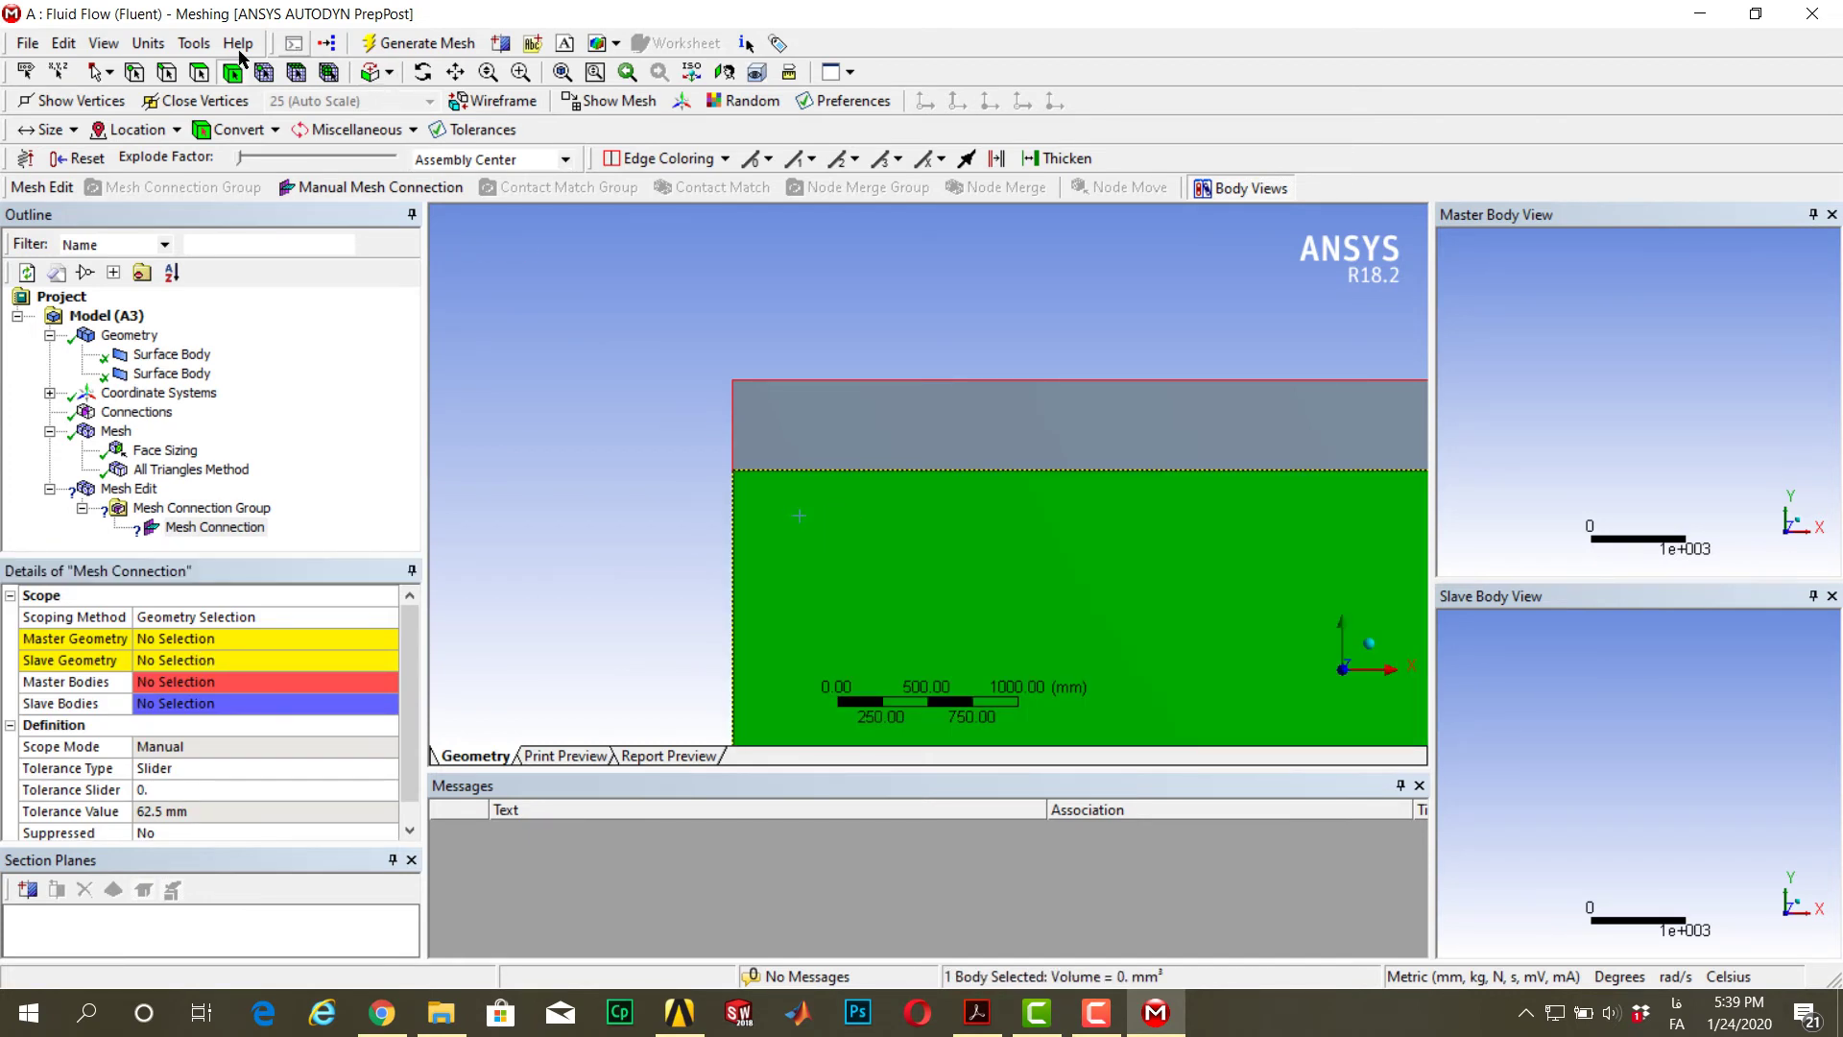
{"action": "left_click", "coordinate": [595, 461]}
{"action": "left_click", "coordinate": [163, 639]}
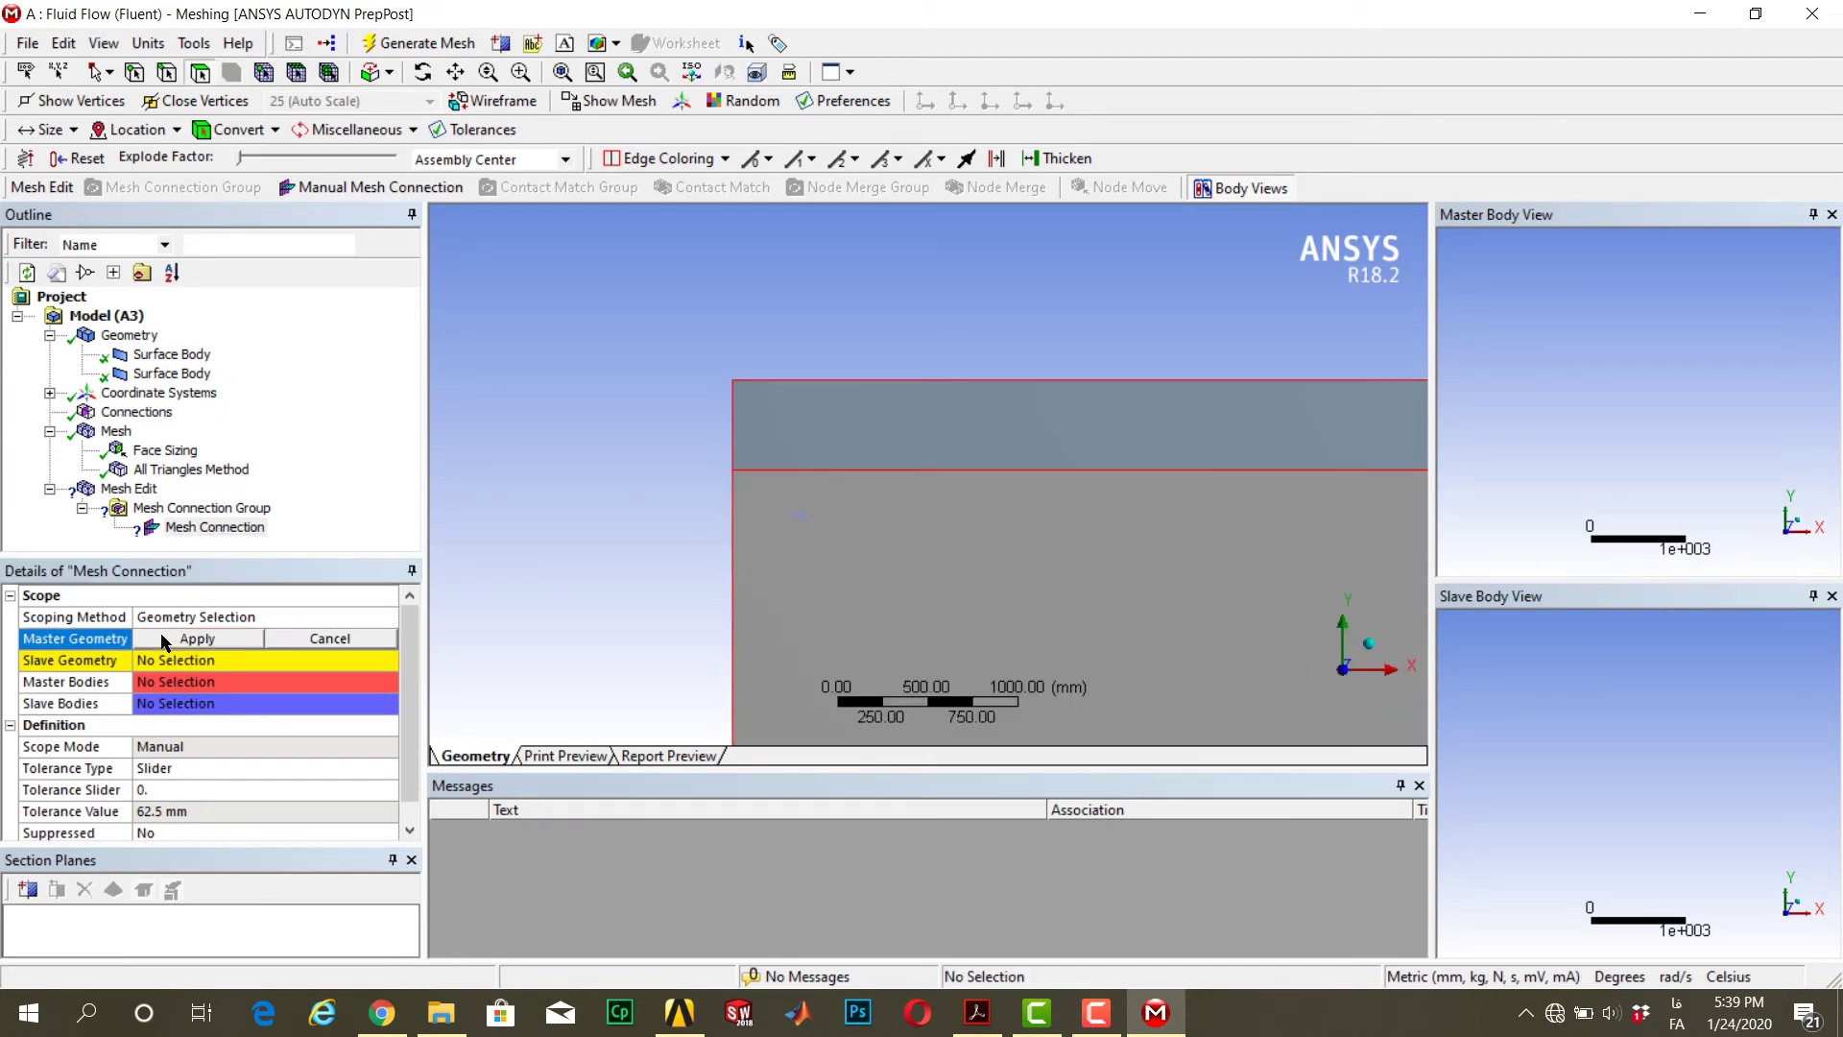
{"action": "left_click", "coordinate": [863, 529]}
{"action": "left_click", "coordinate": [182, 635]}
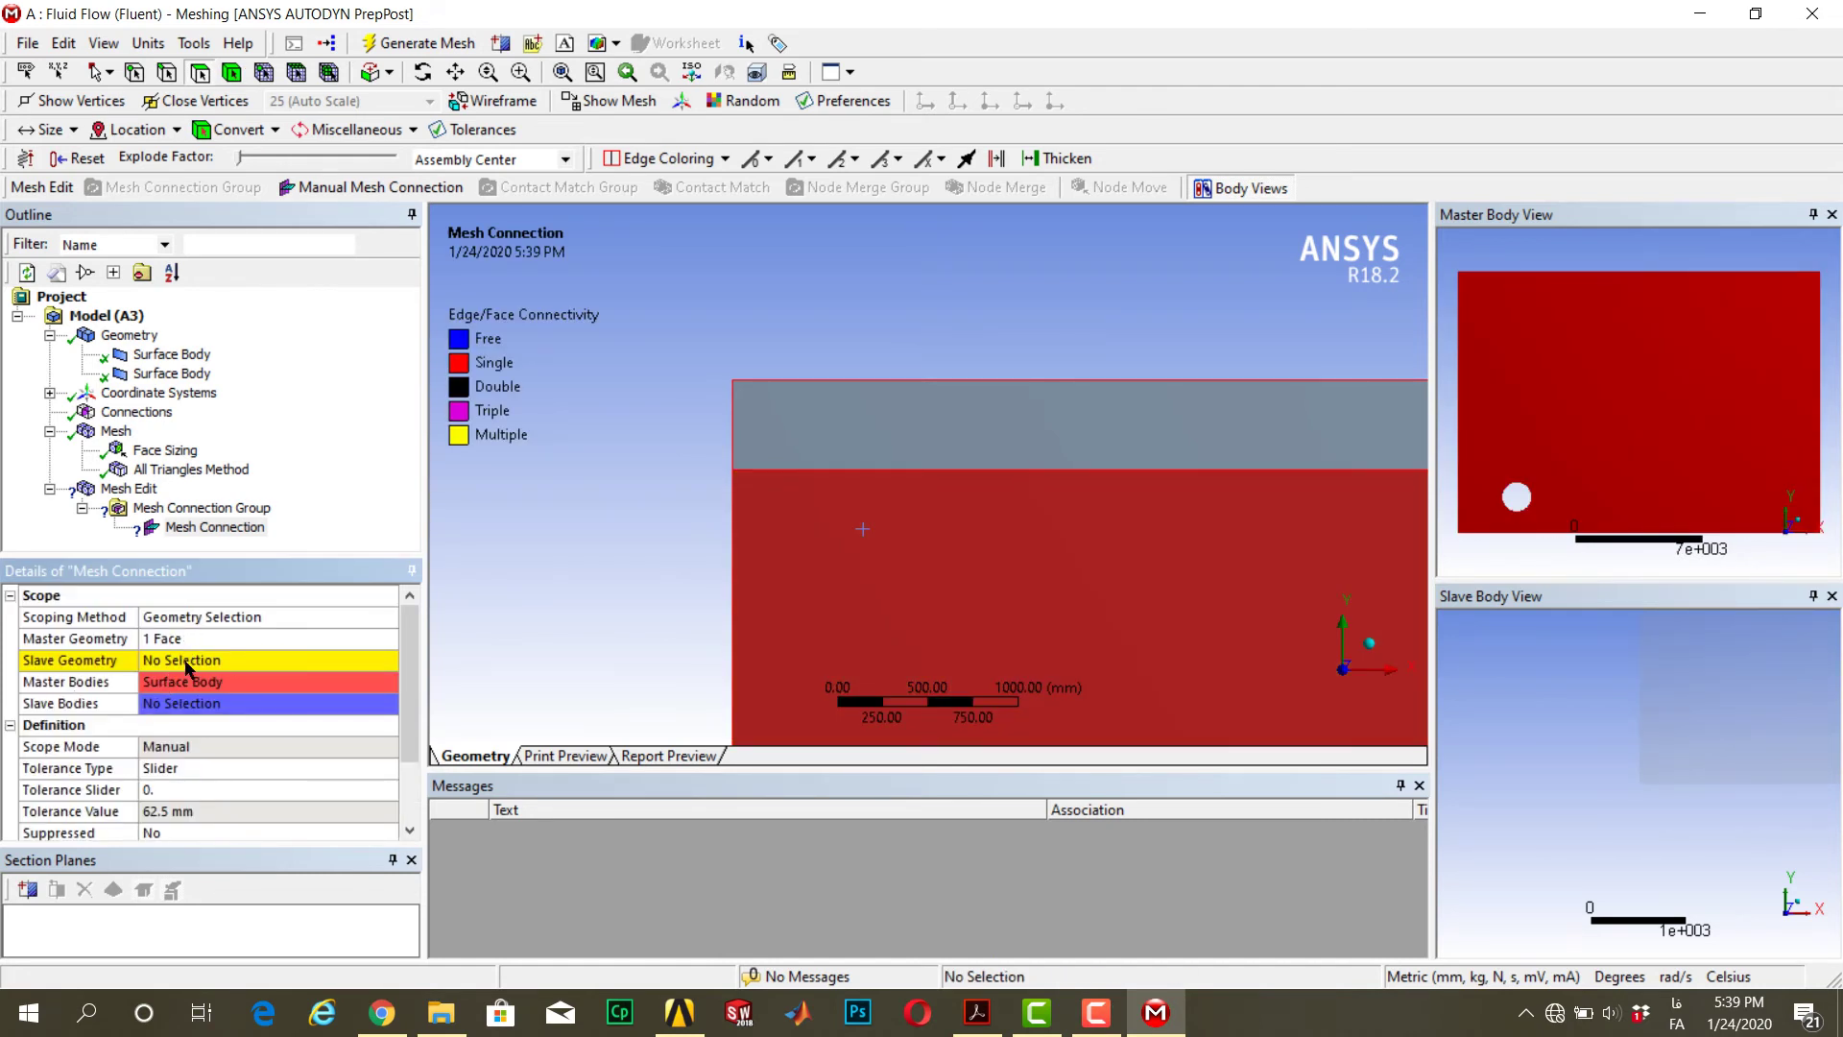
Set the shared 20000 mm edge as slave geometry and generate the Mesh Edit
{"action": "left_click", "coordinate": [155, 661]}
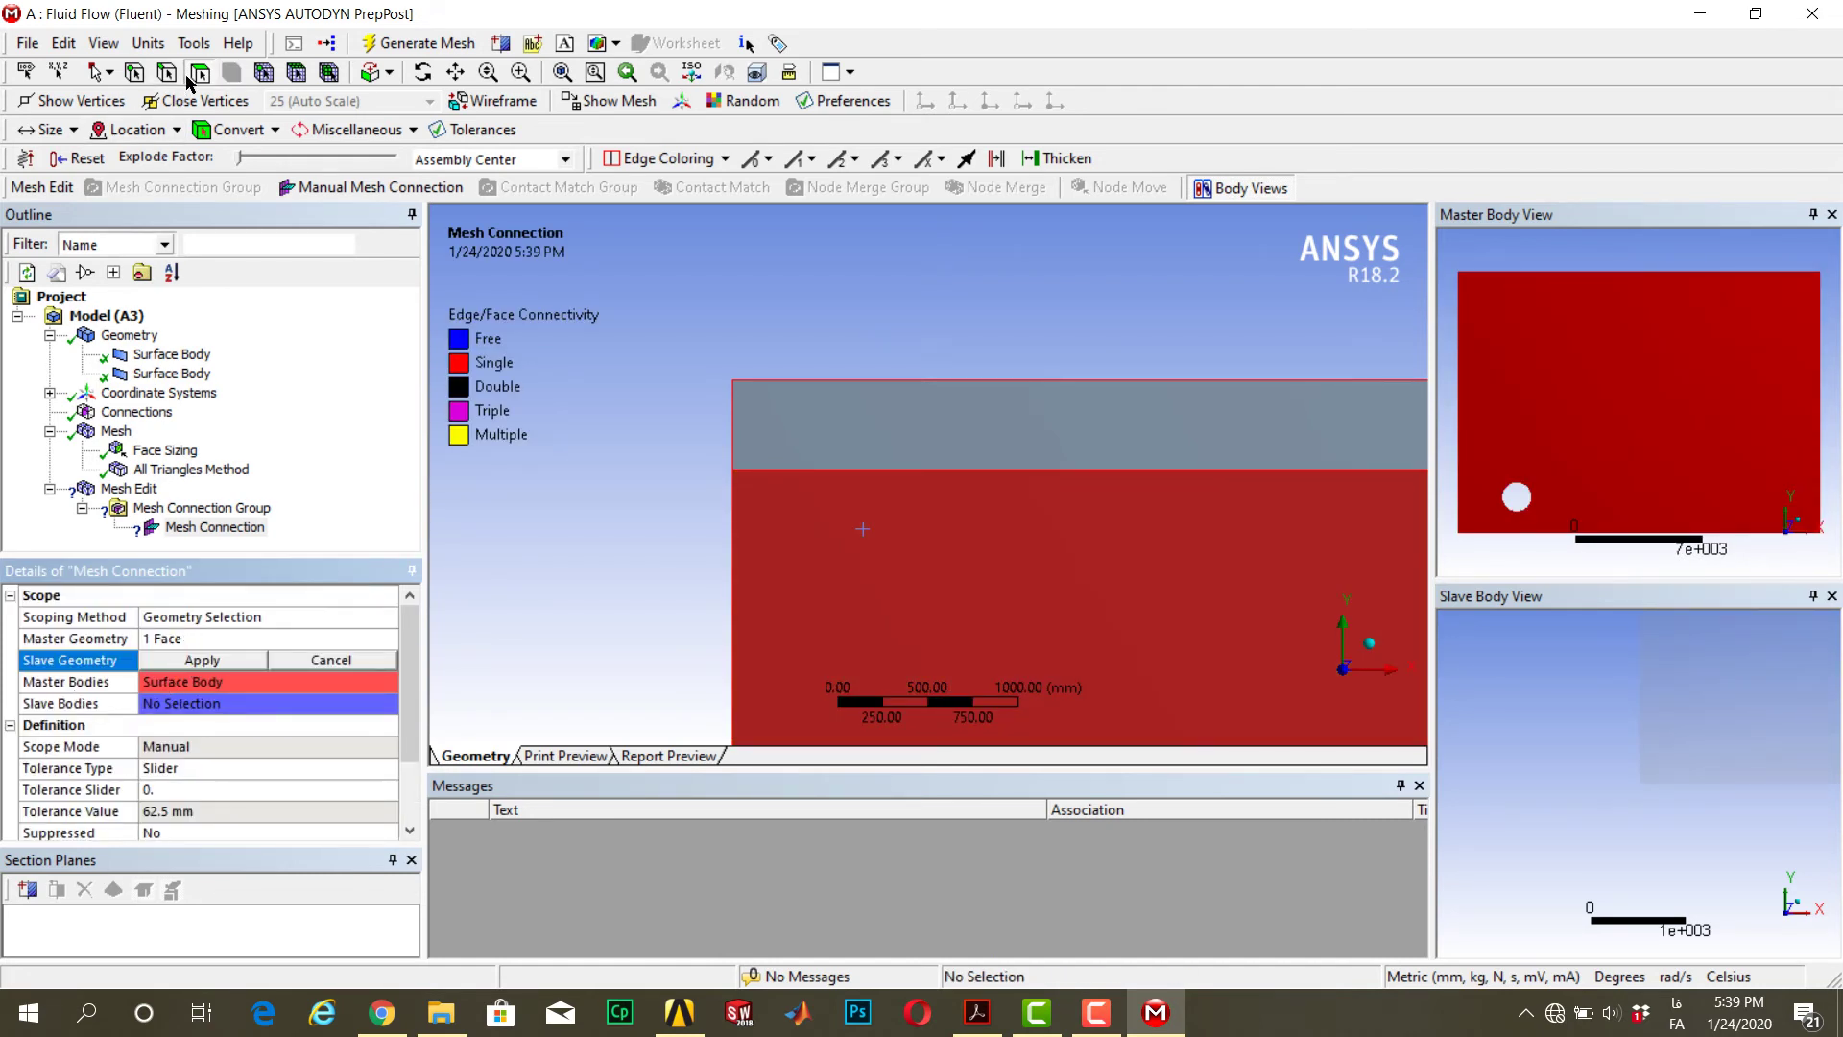
{"action": "left_click", "coordinate": [805, 472]}
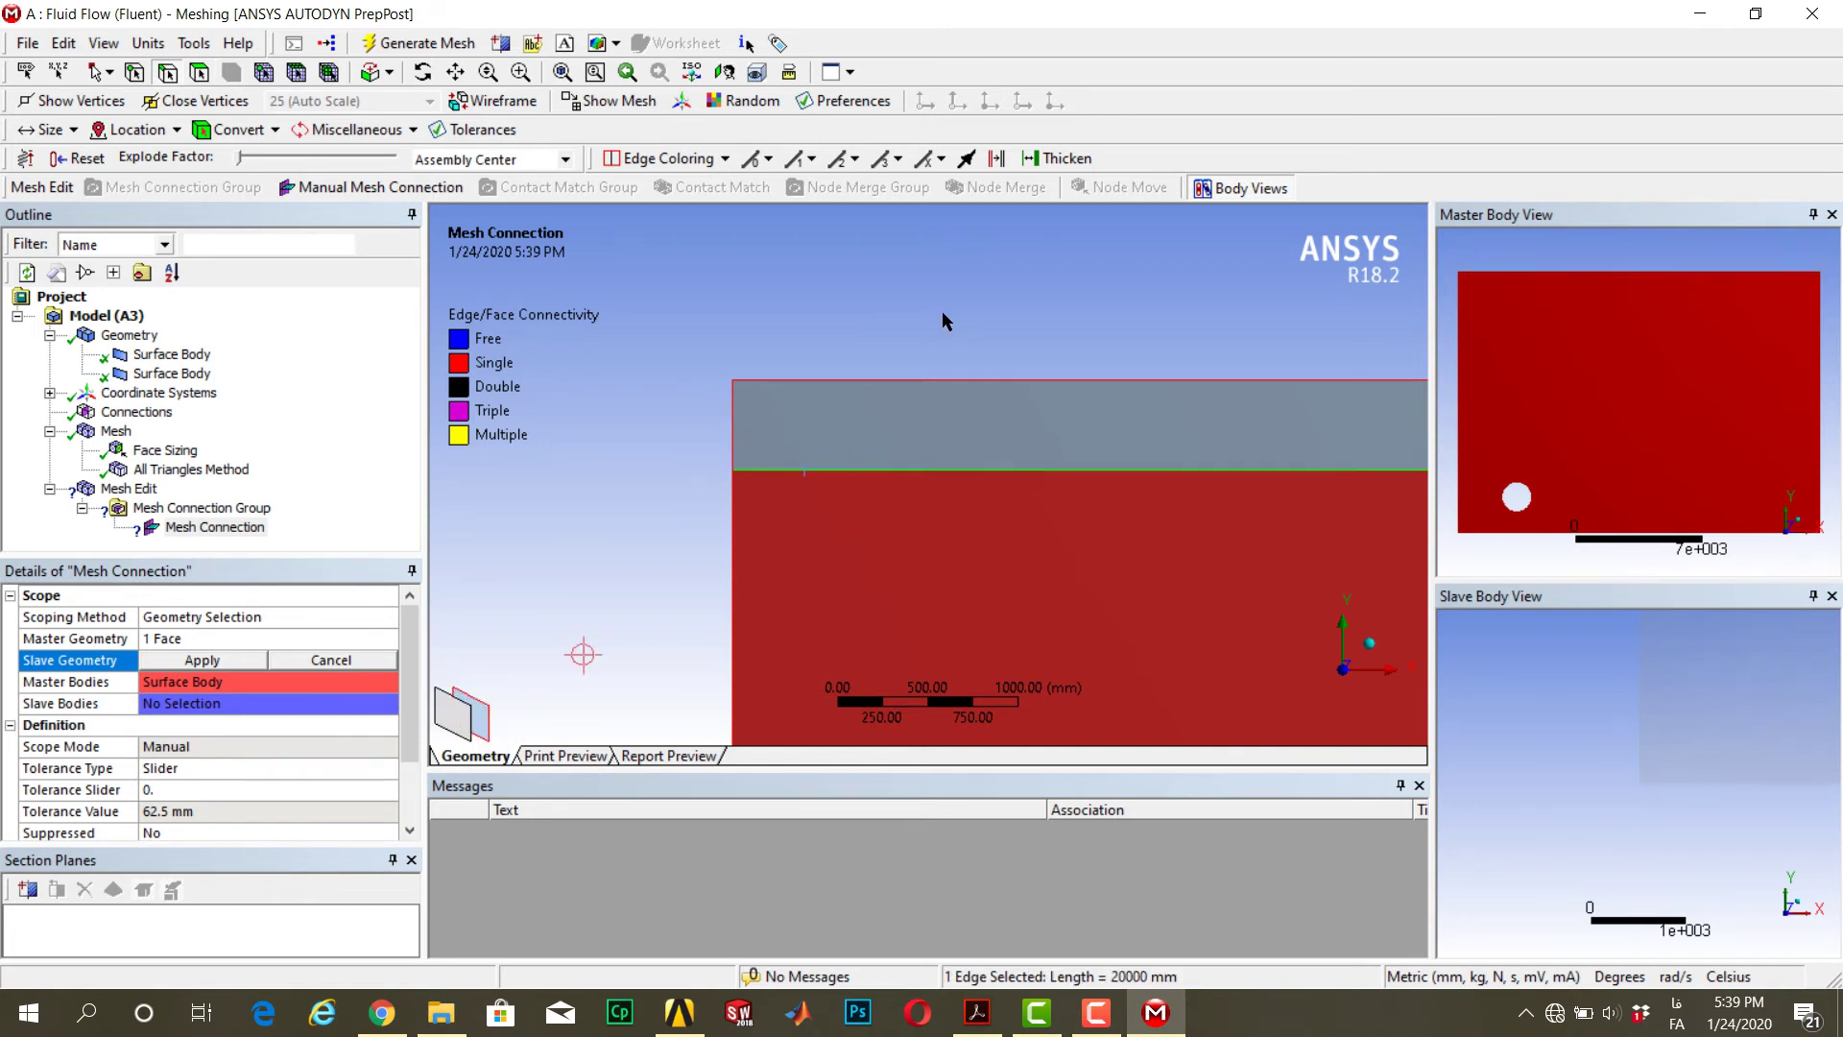
{"action": "left_click", "coordinate": [218, 663]}
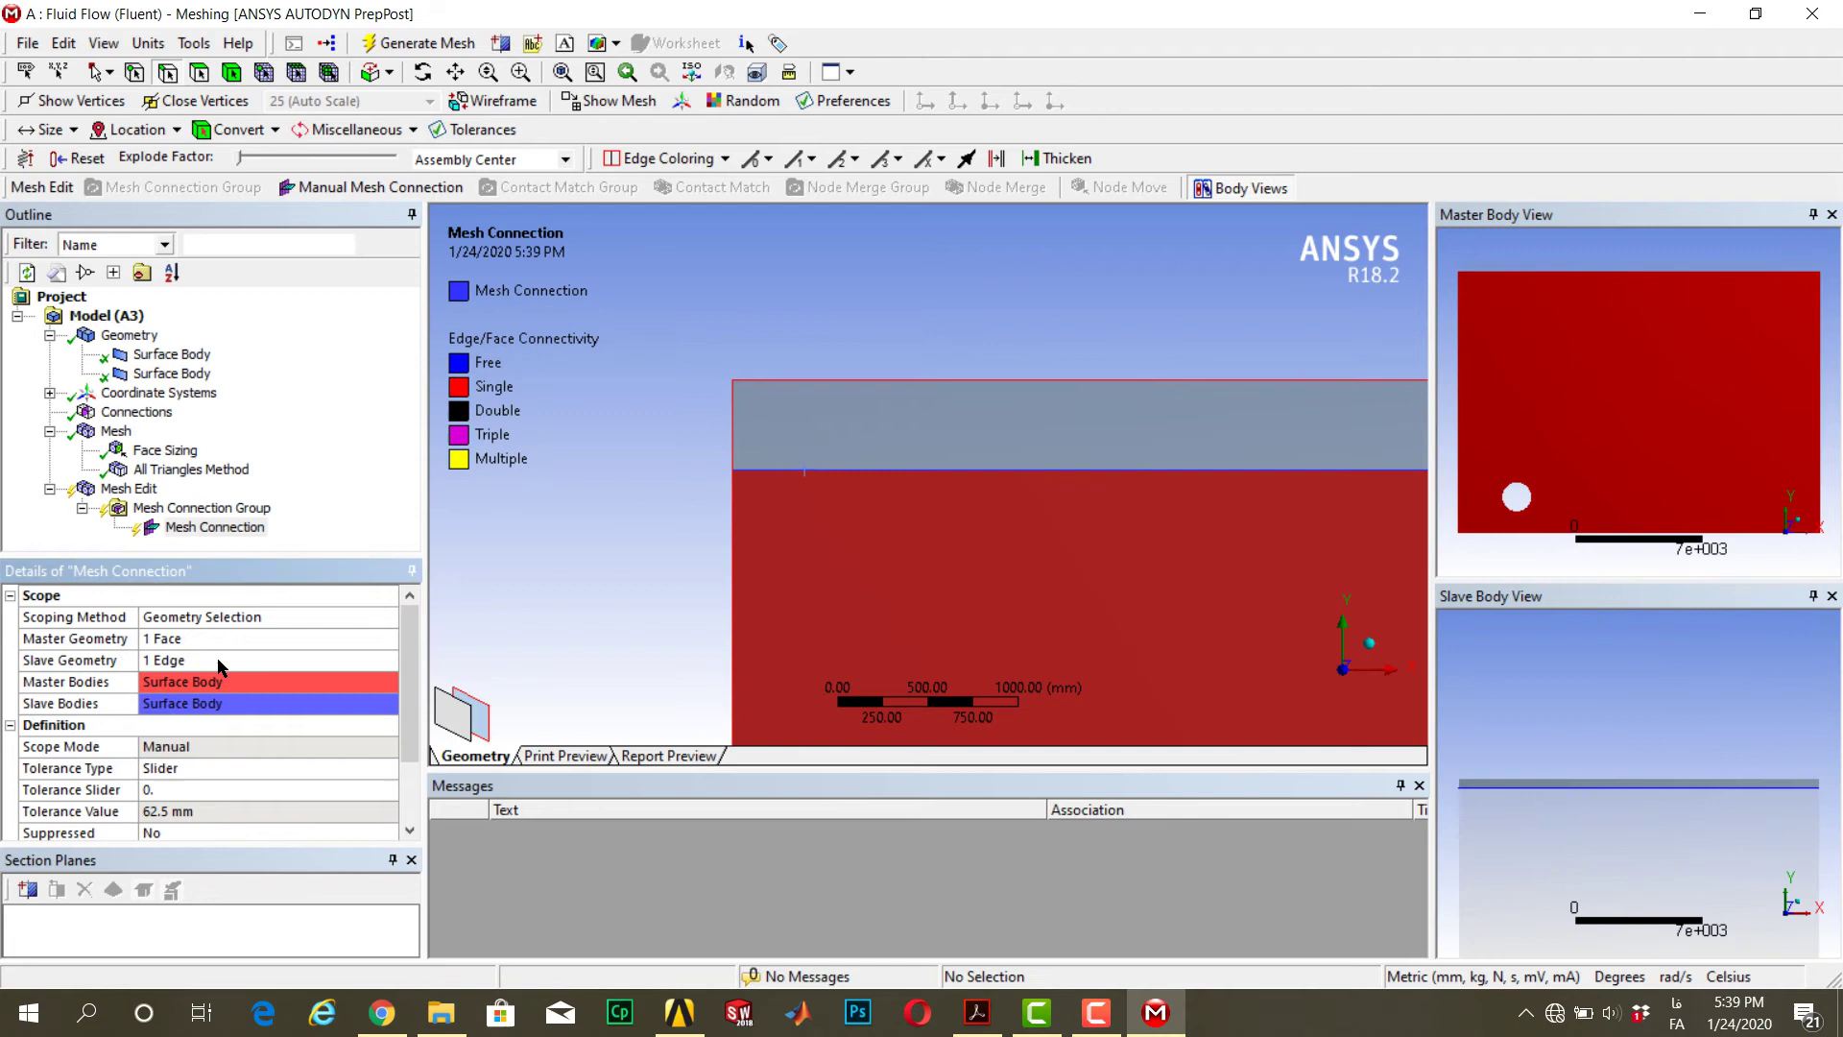
{"action": "left_click", "coordinate": [93, 491]}
{"action": "right_click", "coordinate": [99, 487]}
{"action": "left_click", "coordinate": [269, 533]}
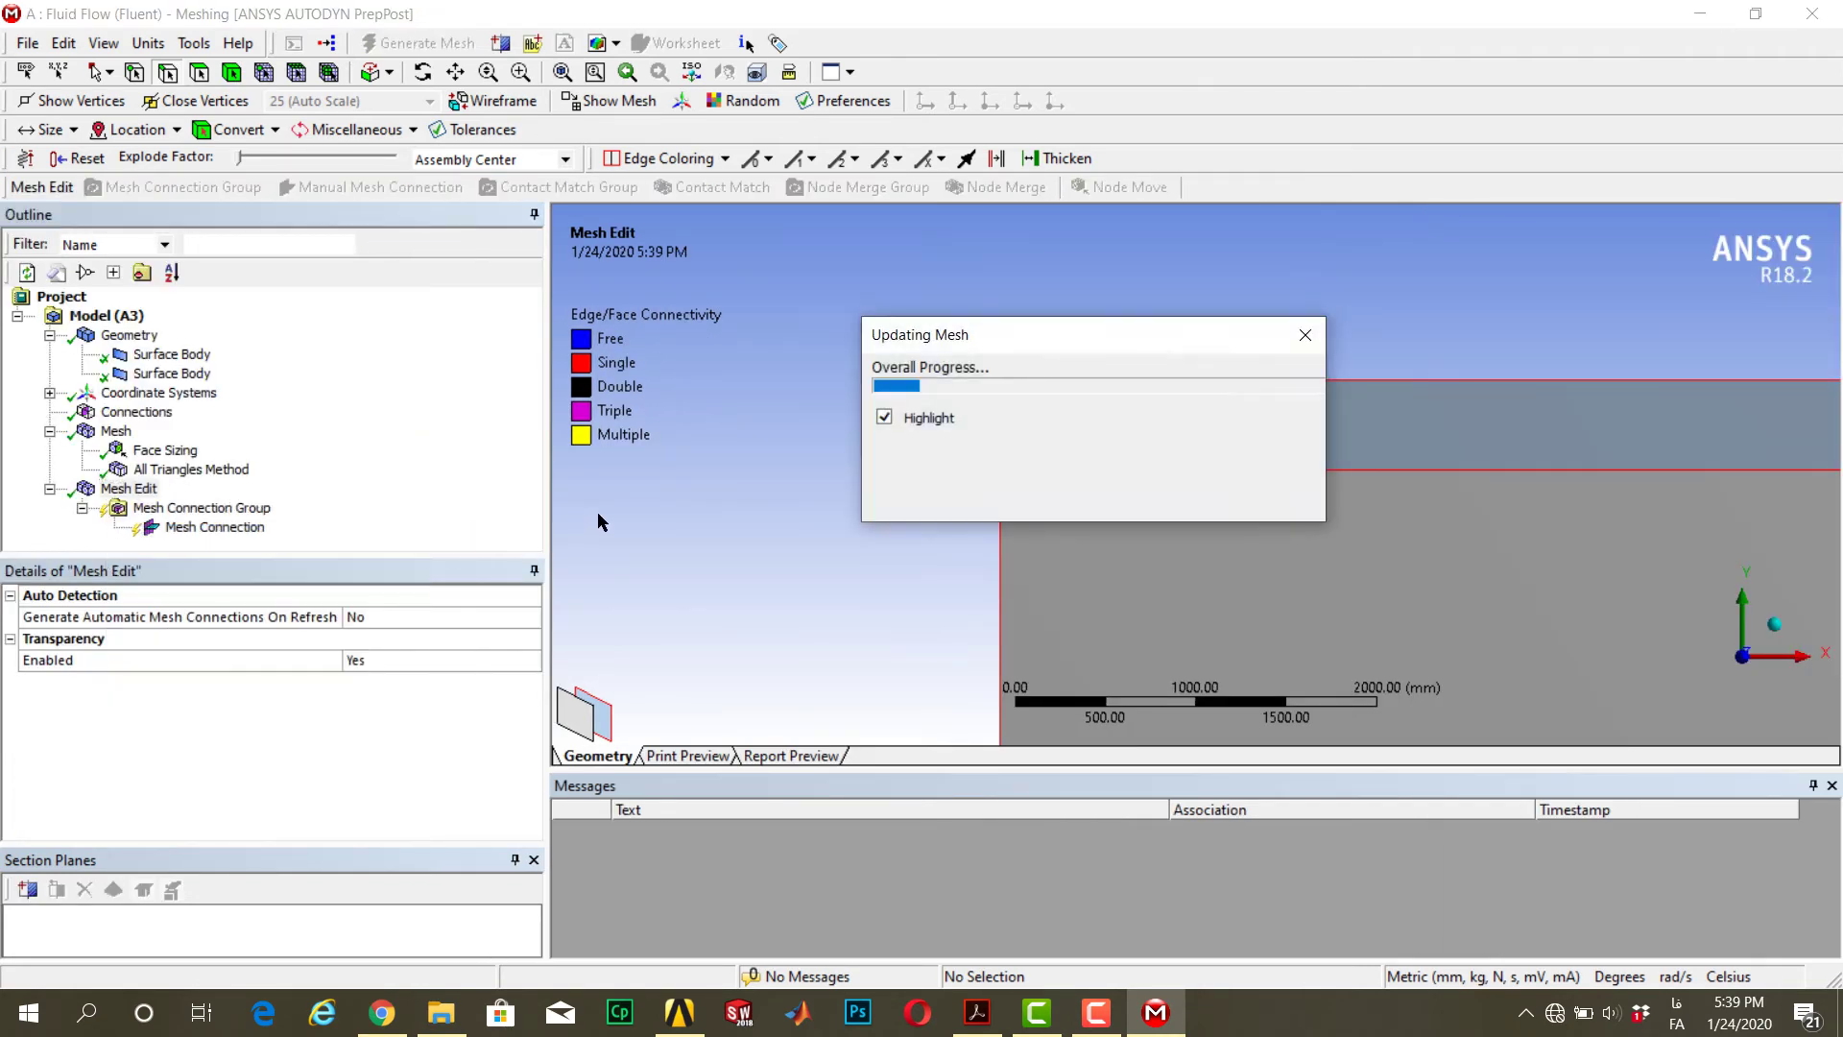
Zoom around the mesh to inspect the quad strip joined to the triangle domain
{"action": "left_click", "coordinate": [115, 431]}
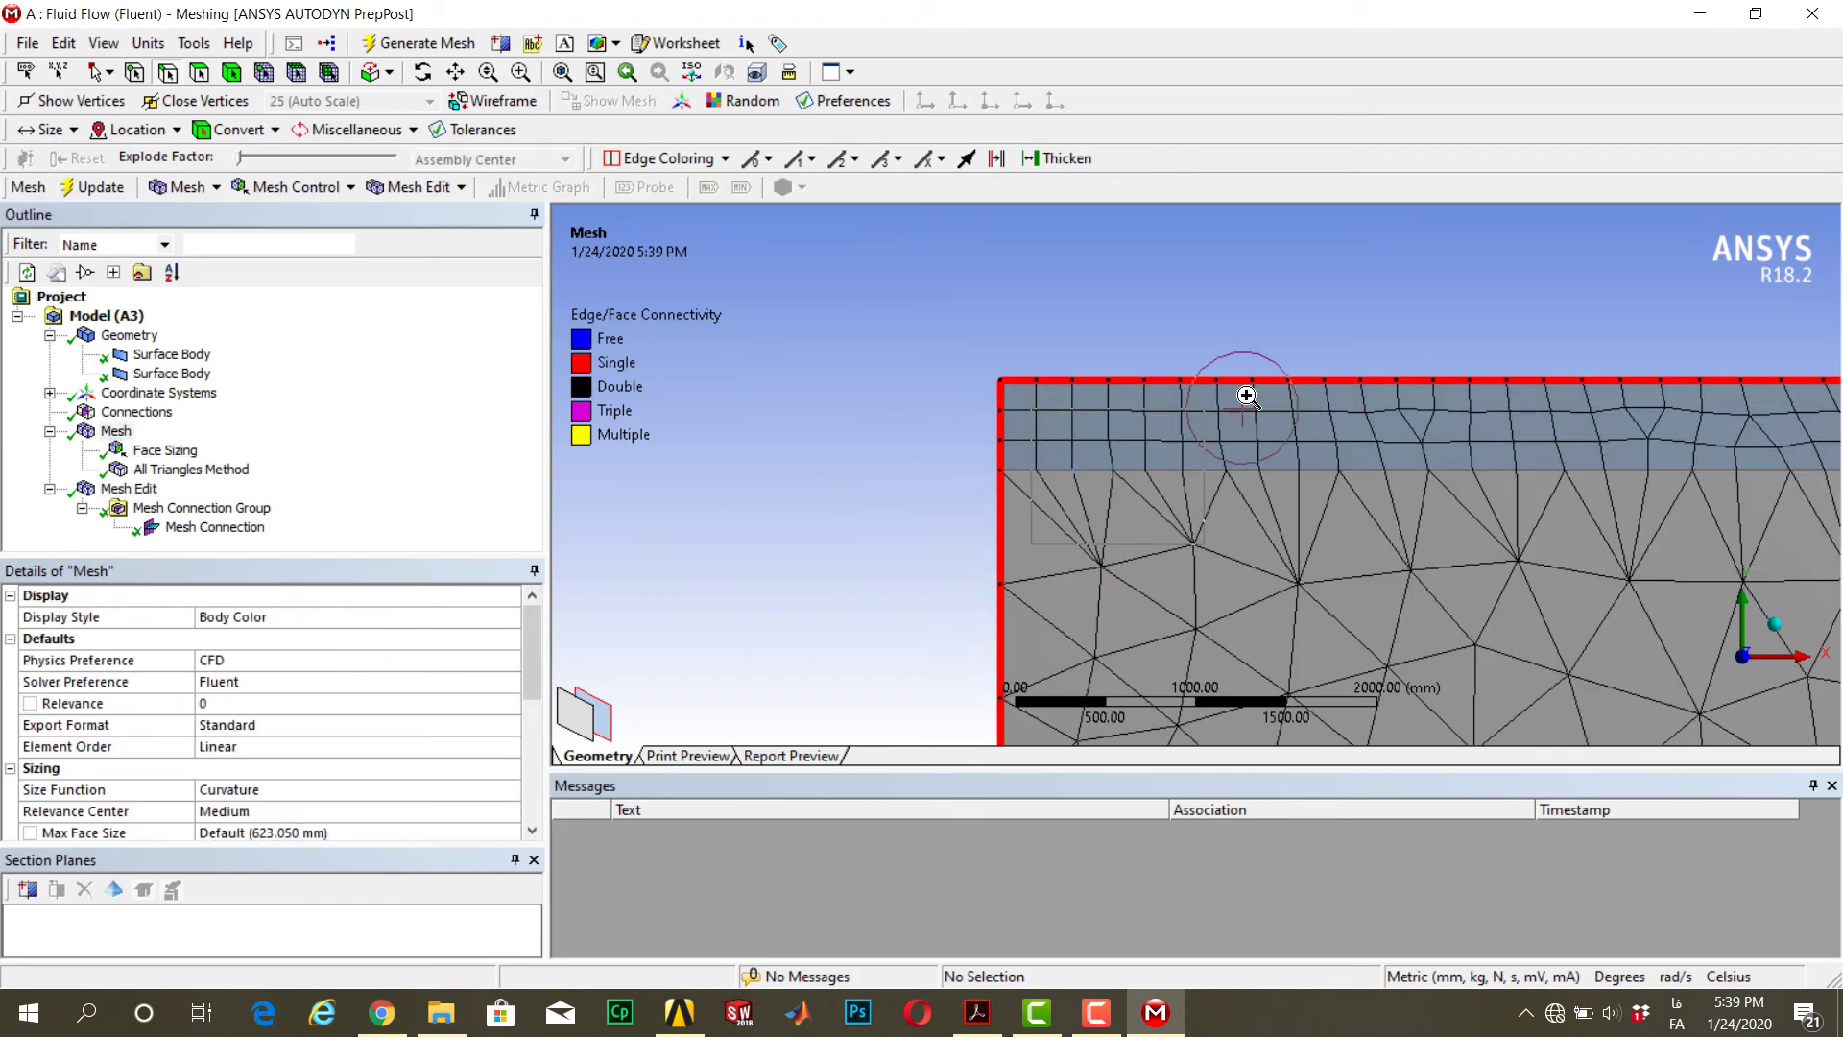
{"action": "scroll", "coordinate": [1129, 463], "scroll_direction": "up", "scroll_amount": 3}
{"action": "scroll", "coordinate": [982, 292], "scroll_direction": "up", "scroll_amount": 2}
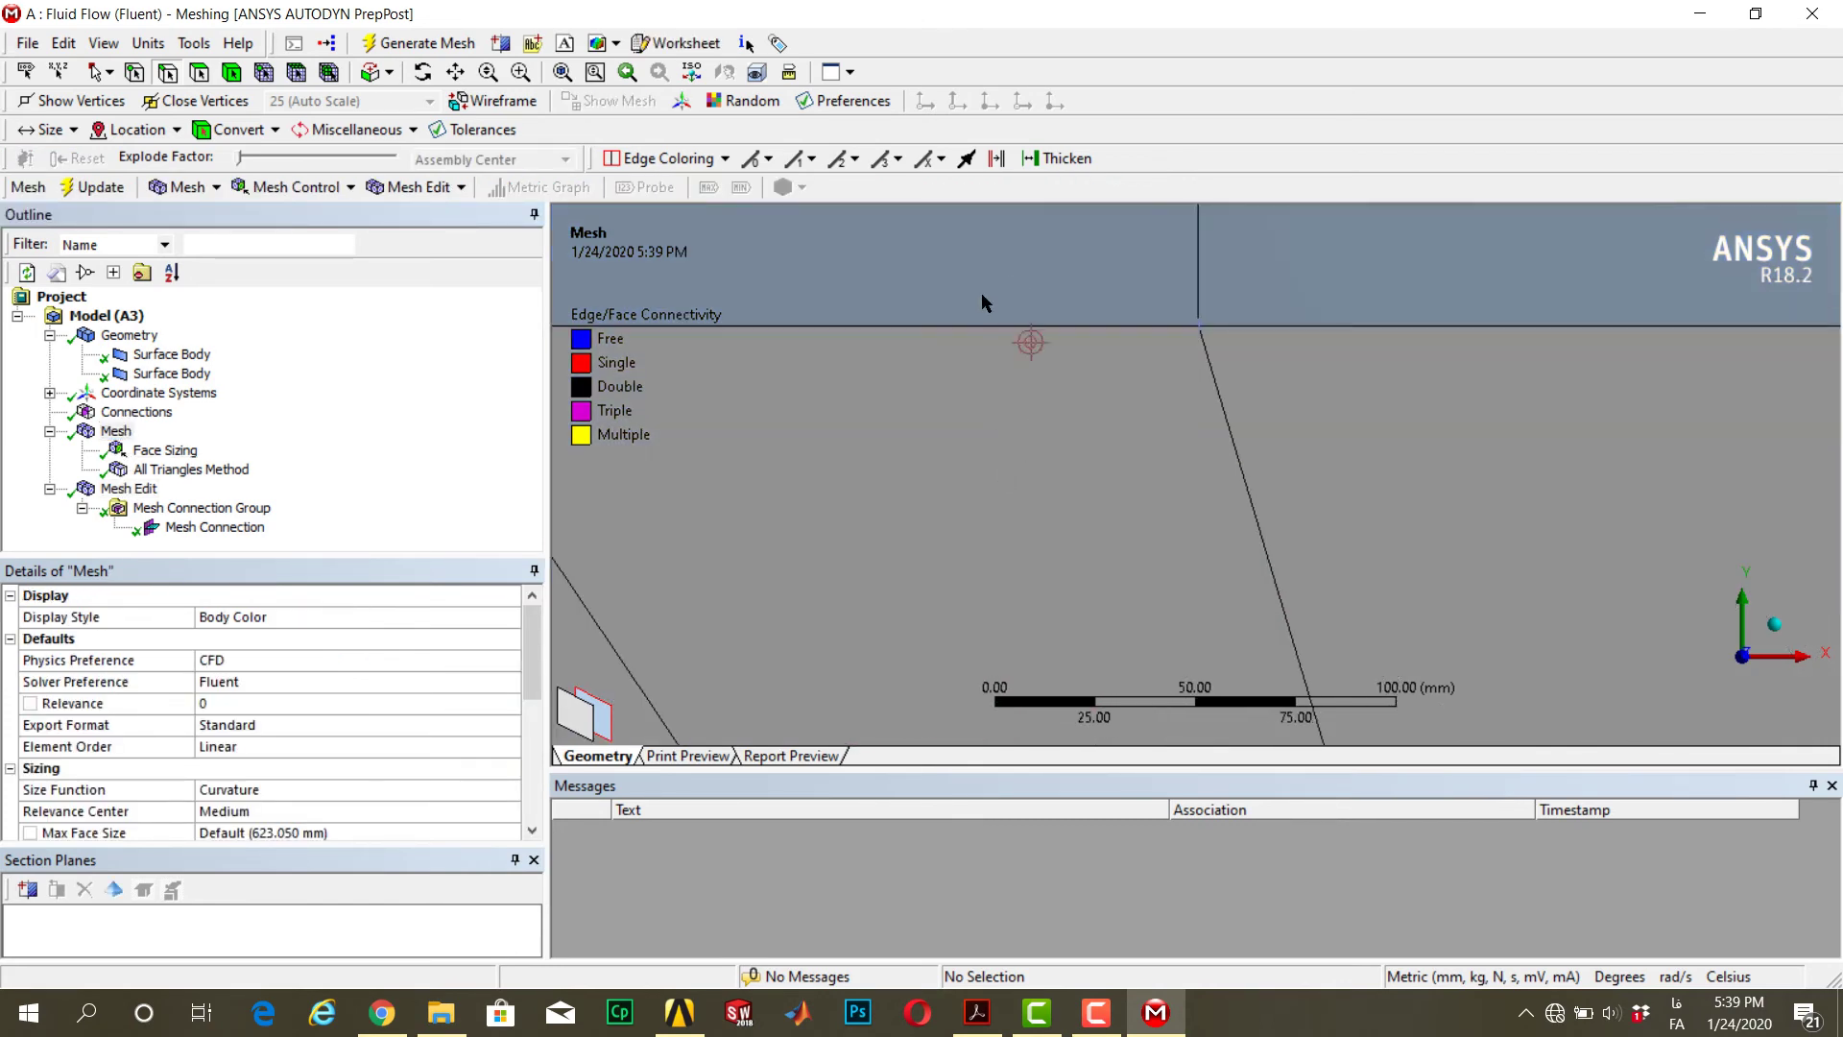
{"action": "scroll", "coordinate": [975, 304], "scroll_direction": "down", "scroll_amount": 3}
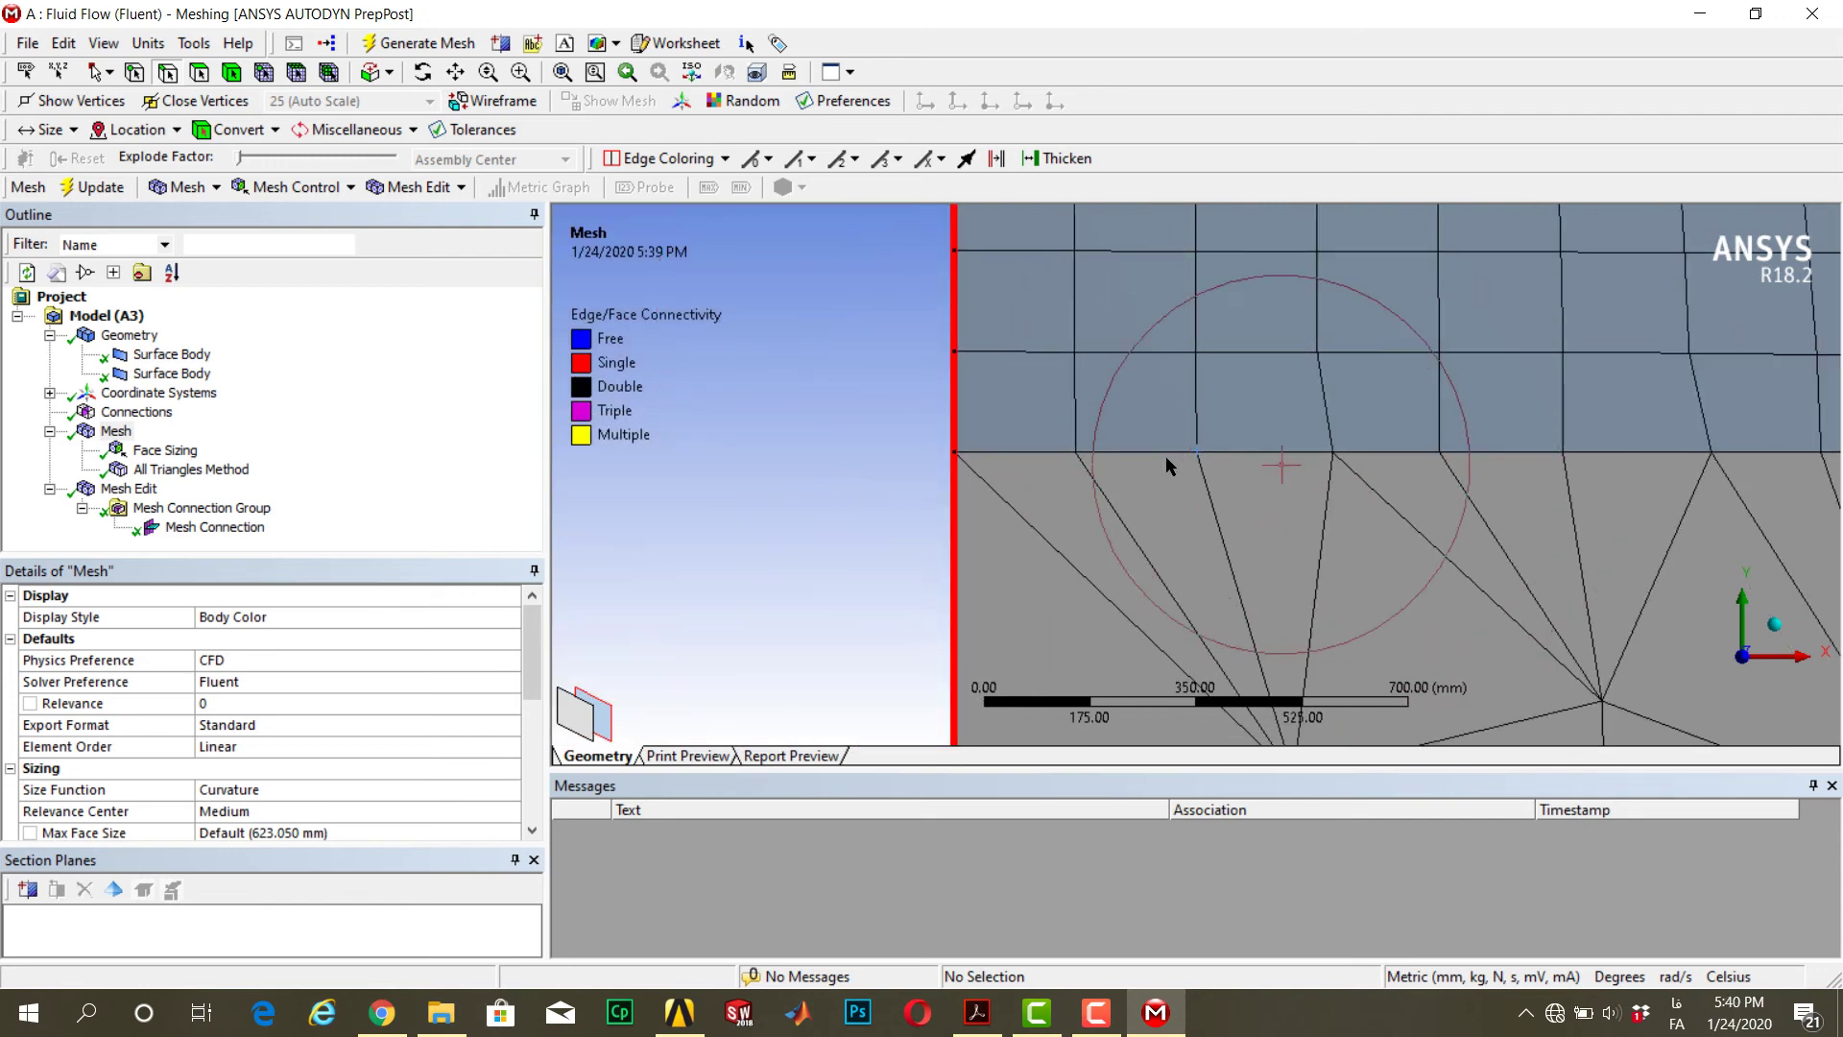
{"action": "scroll", "coordinate": [1135, 436], "scroll_direction": "down", "scroll_amount": 5}
{"action": "scroll", "coordinate": [1061, 479], "scroll_direction": "down", "scroll_amount": 2}
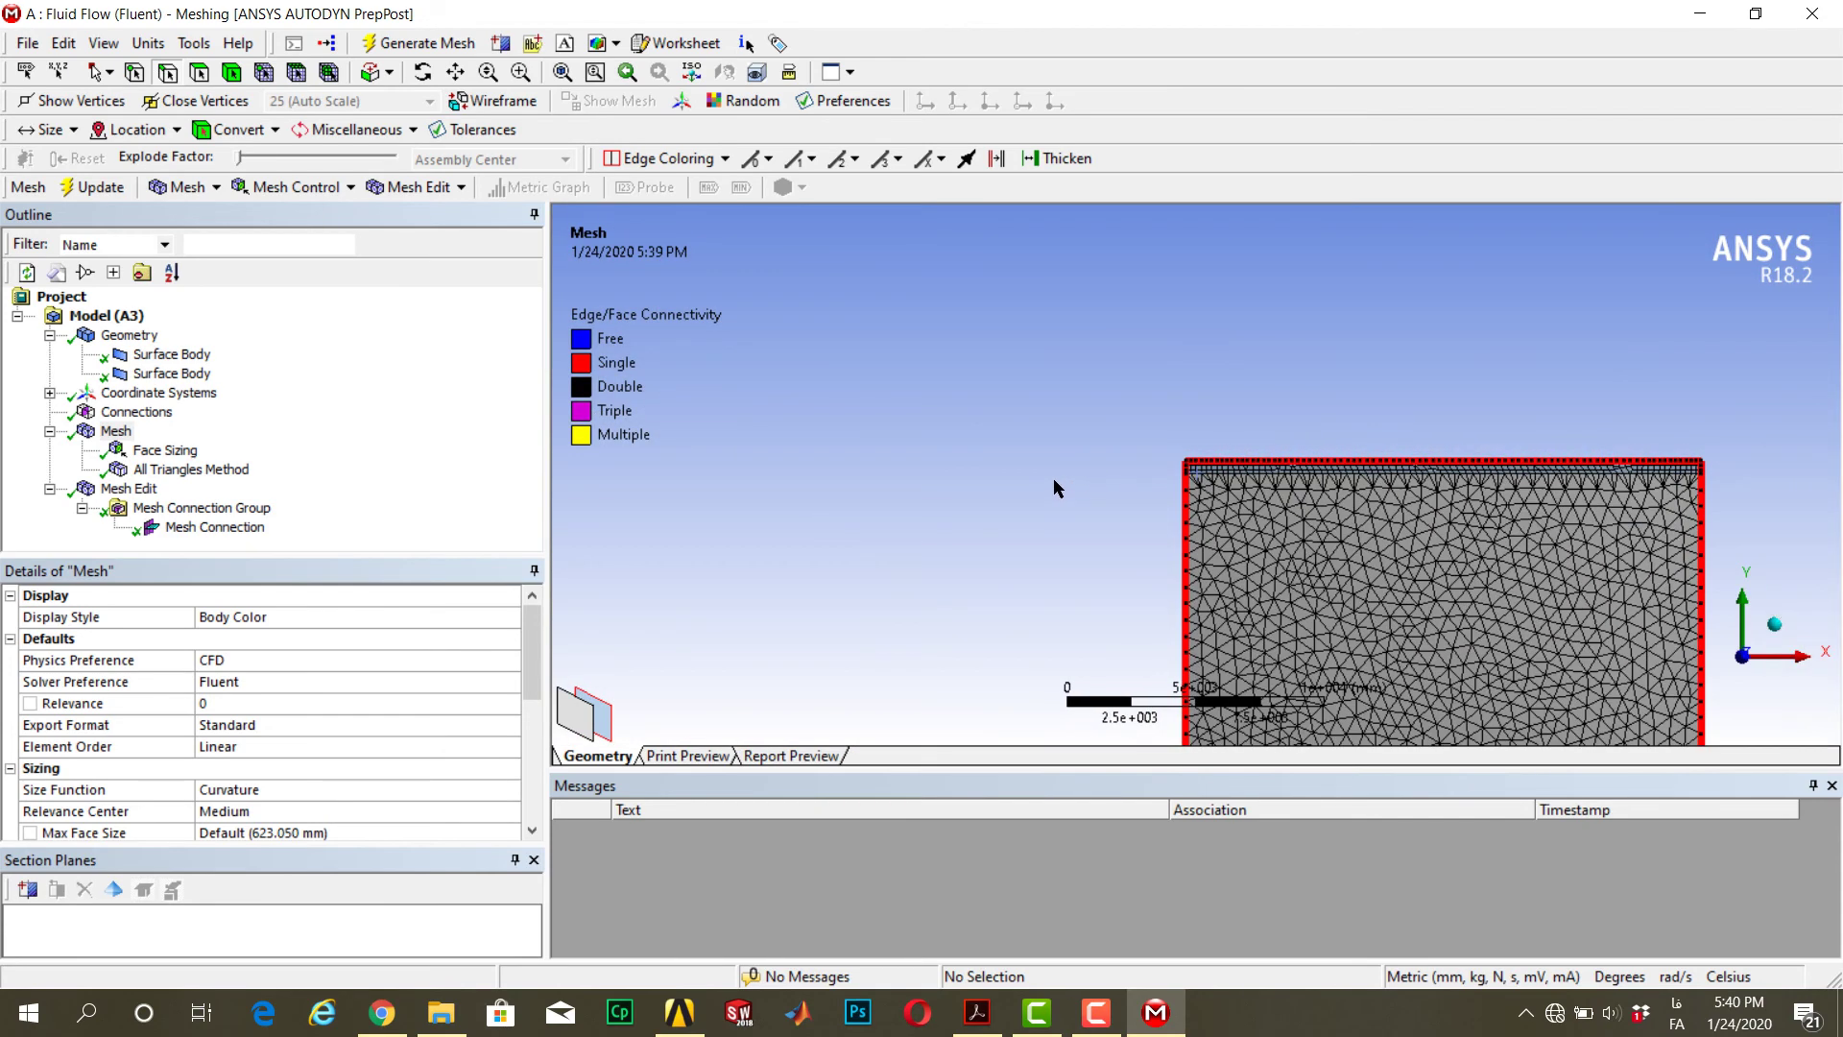
{"action": "scroll", "coordinate": [1085, 570], "scroll_direction": "up", "scroll_amount": 4}
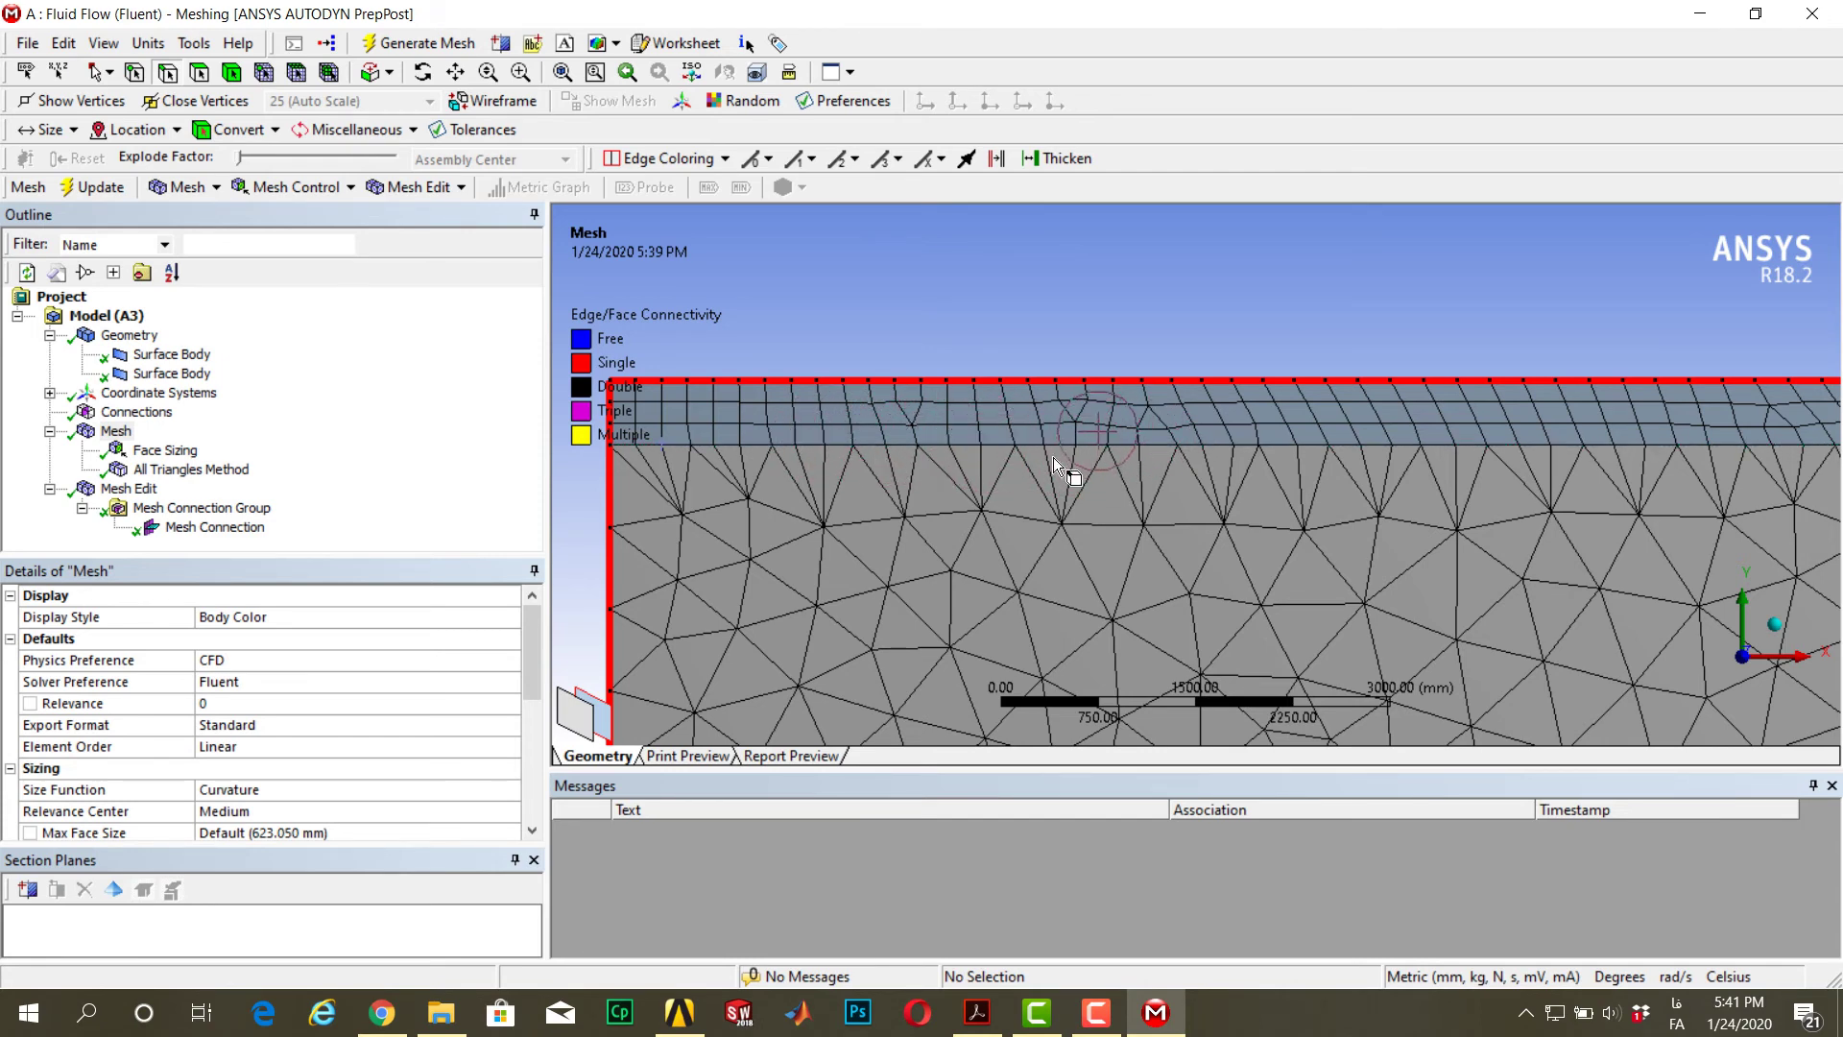
{"action": "scroll", "coordinate": [1053, 457], "scroll_direction": "down", "scroll_amount": 2}
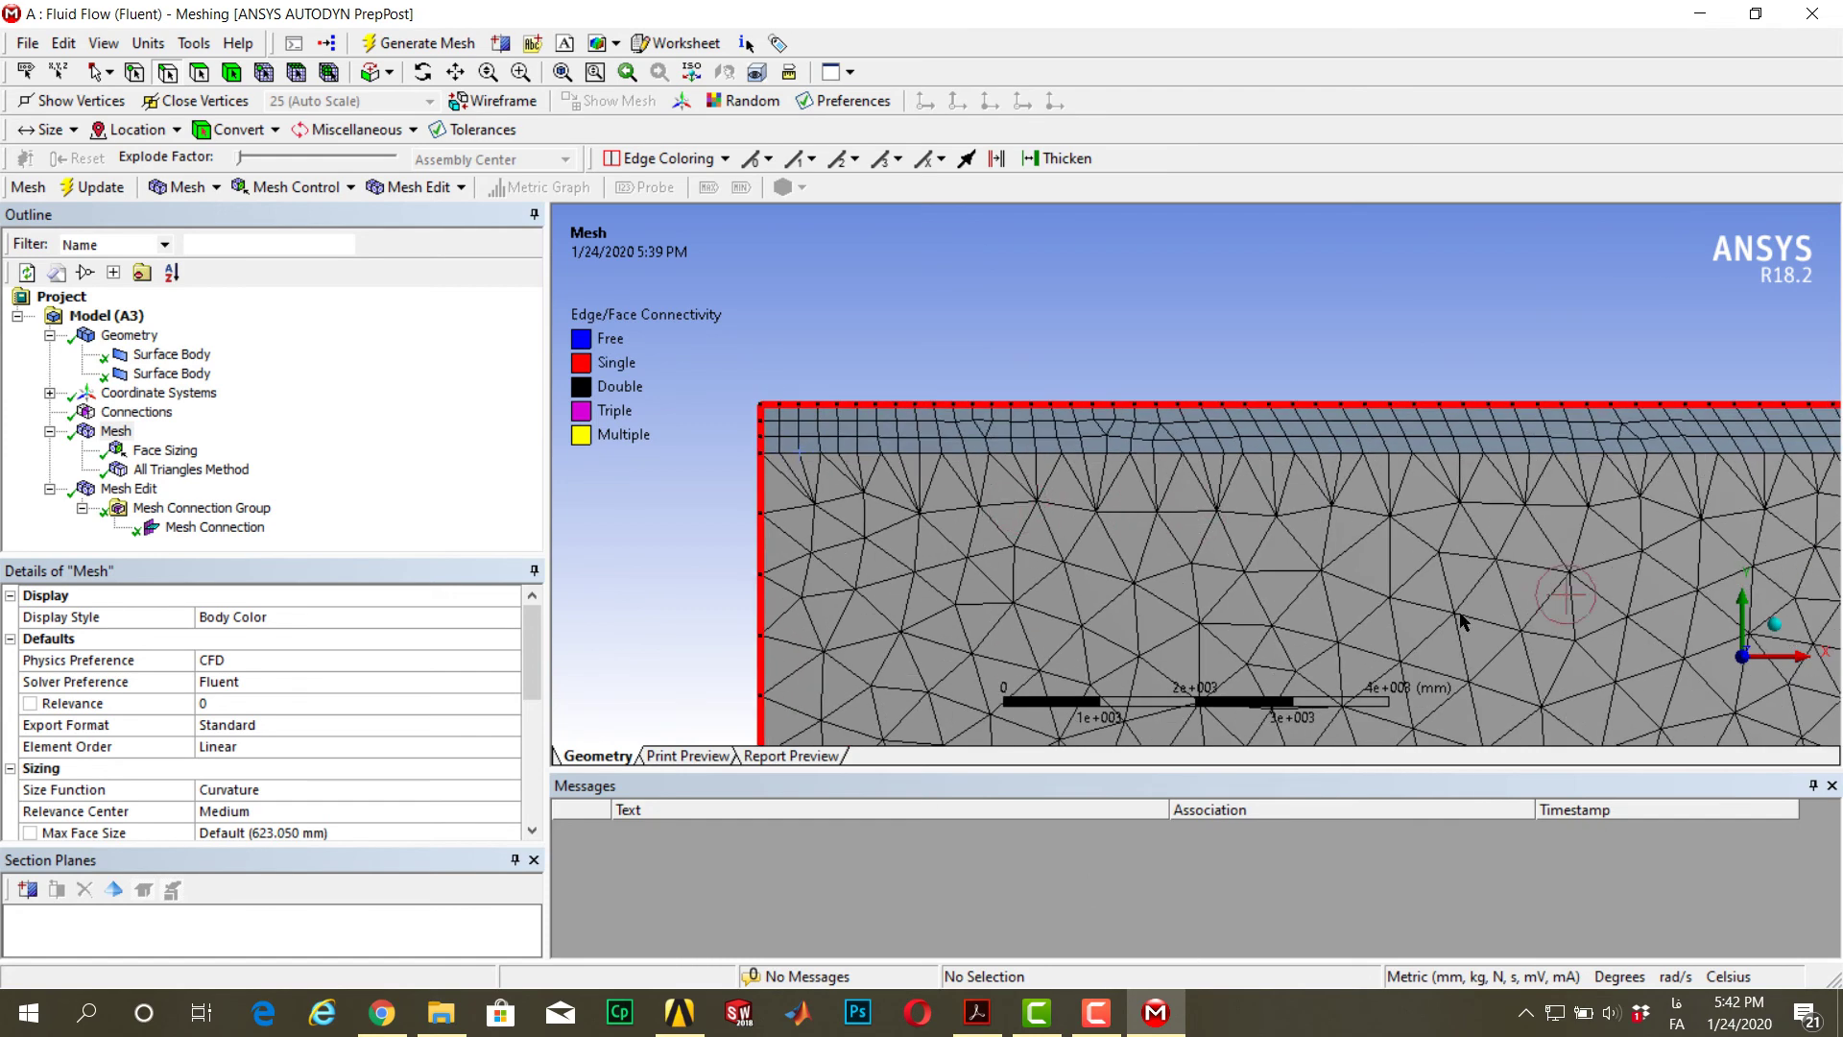
Change Relevance Center from Medium to Fine and regenerate the triangle mesh
{"action": "left_click", "coordinate": [116, 431]}
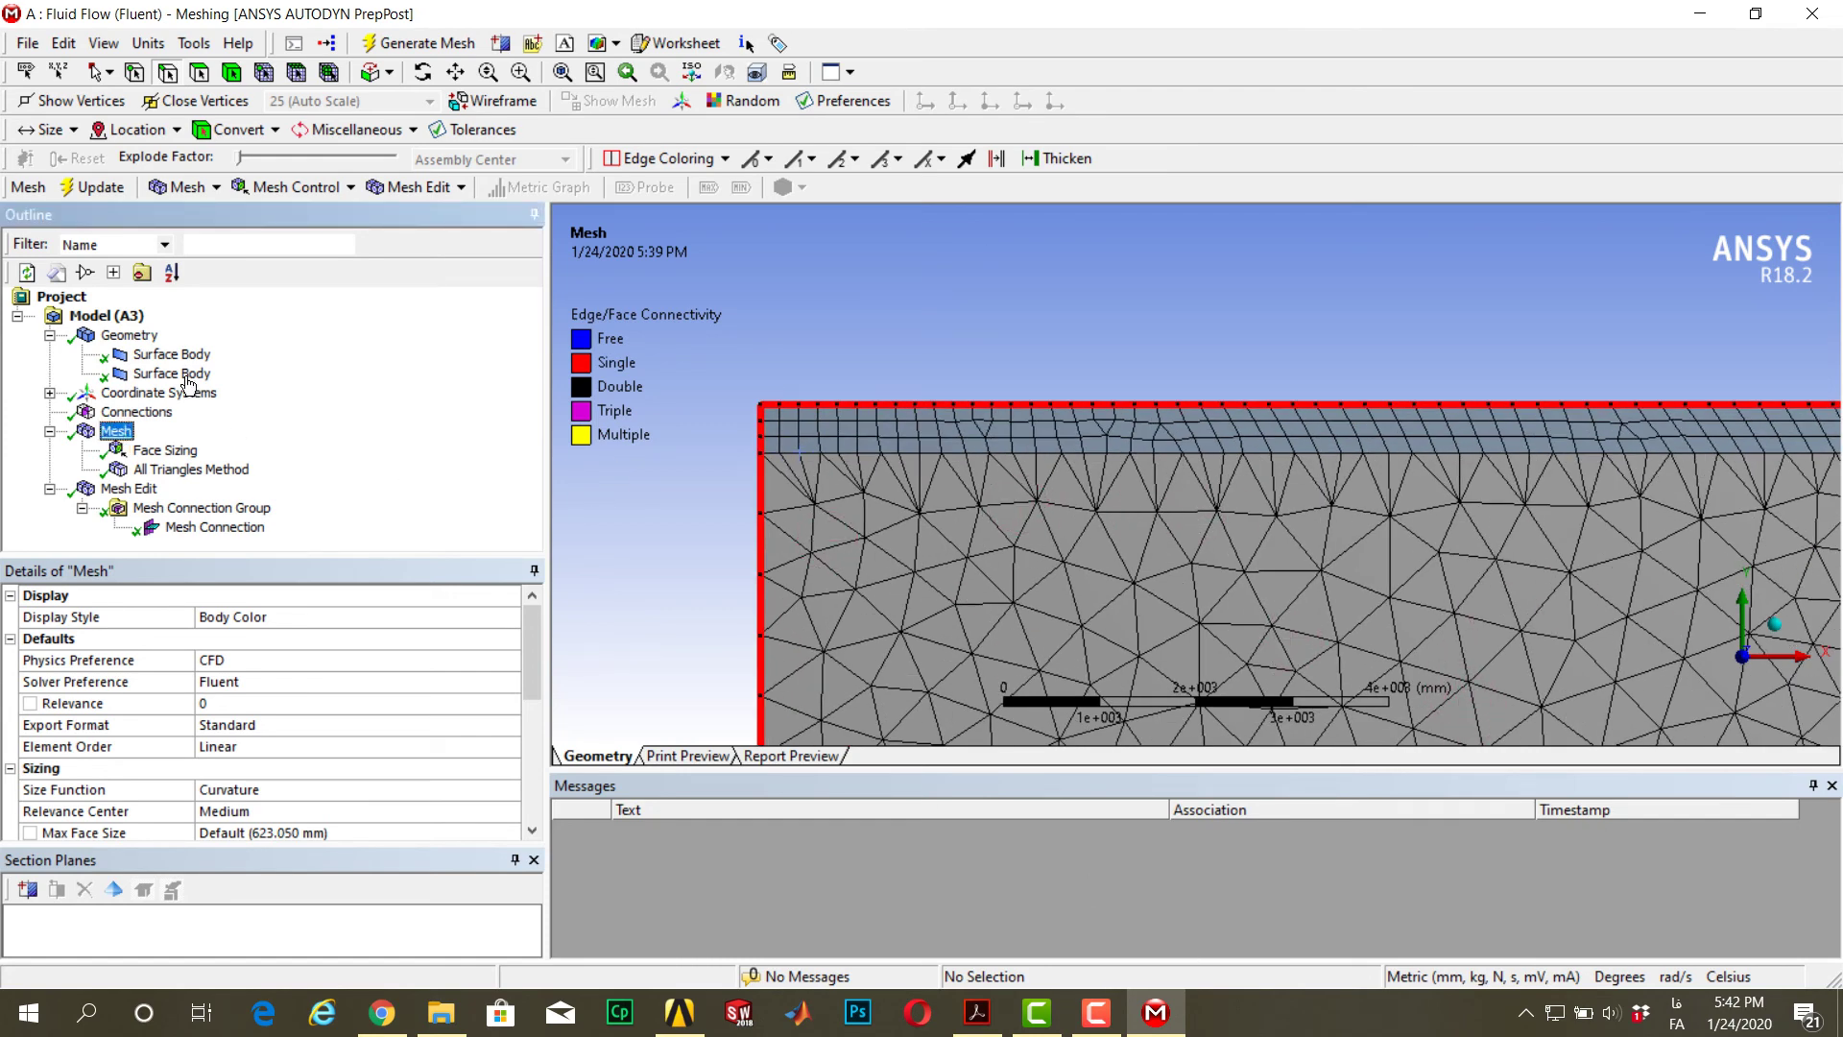
{"action": "left_click", "coordinate": [313, 187]}
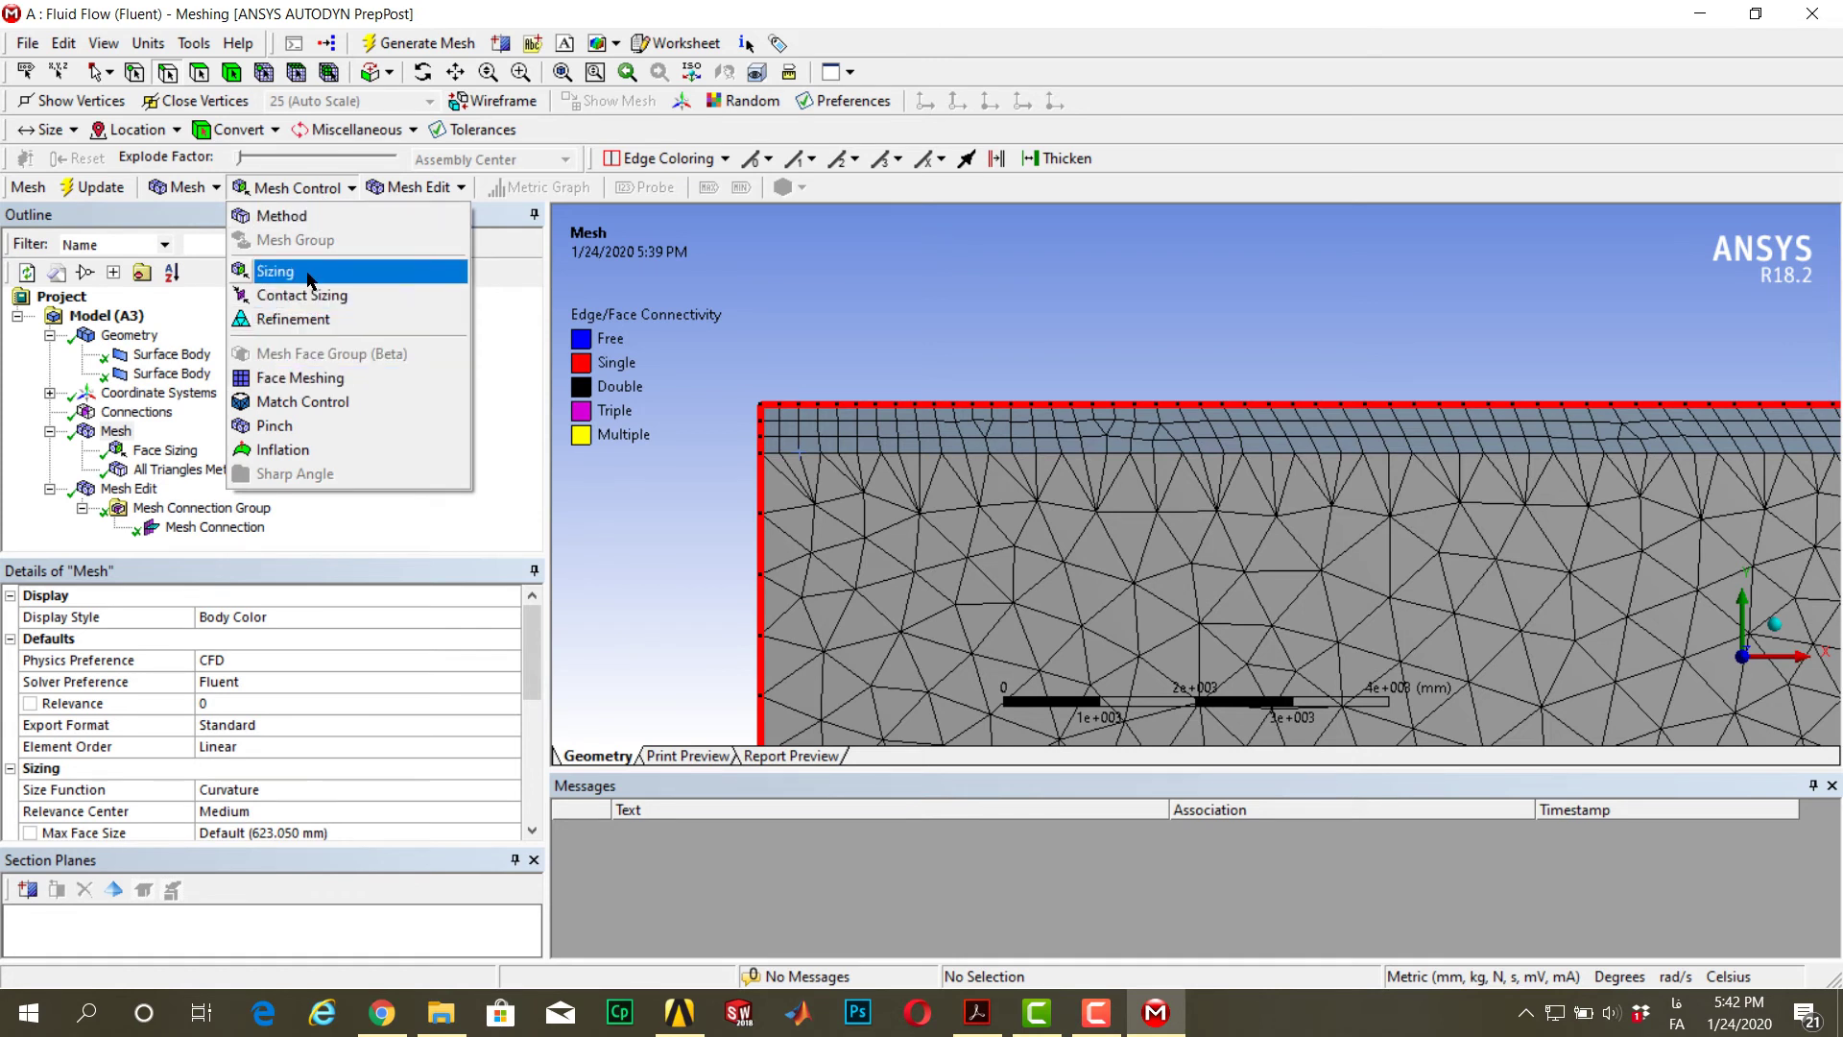
{"action": "left_click", "coordinate": [113, 430]}
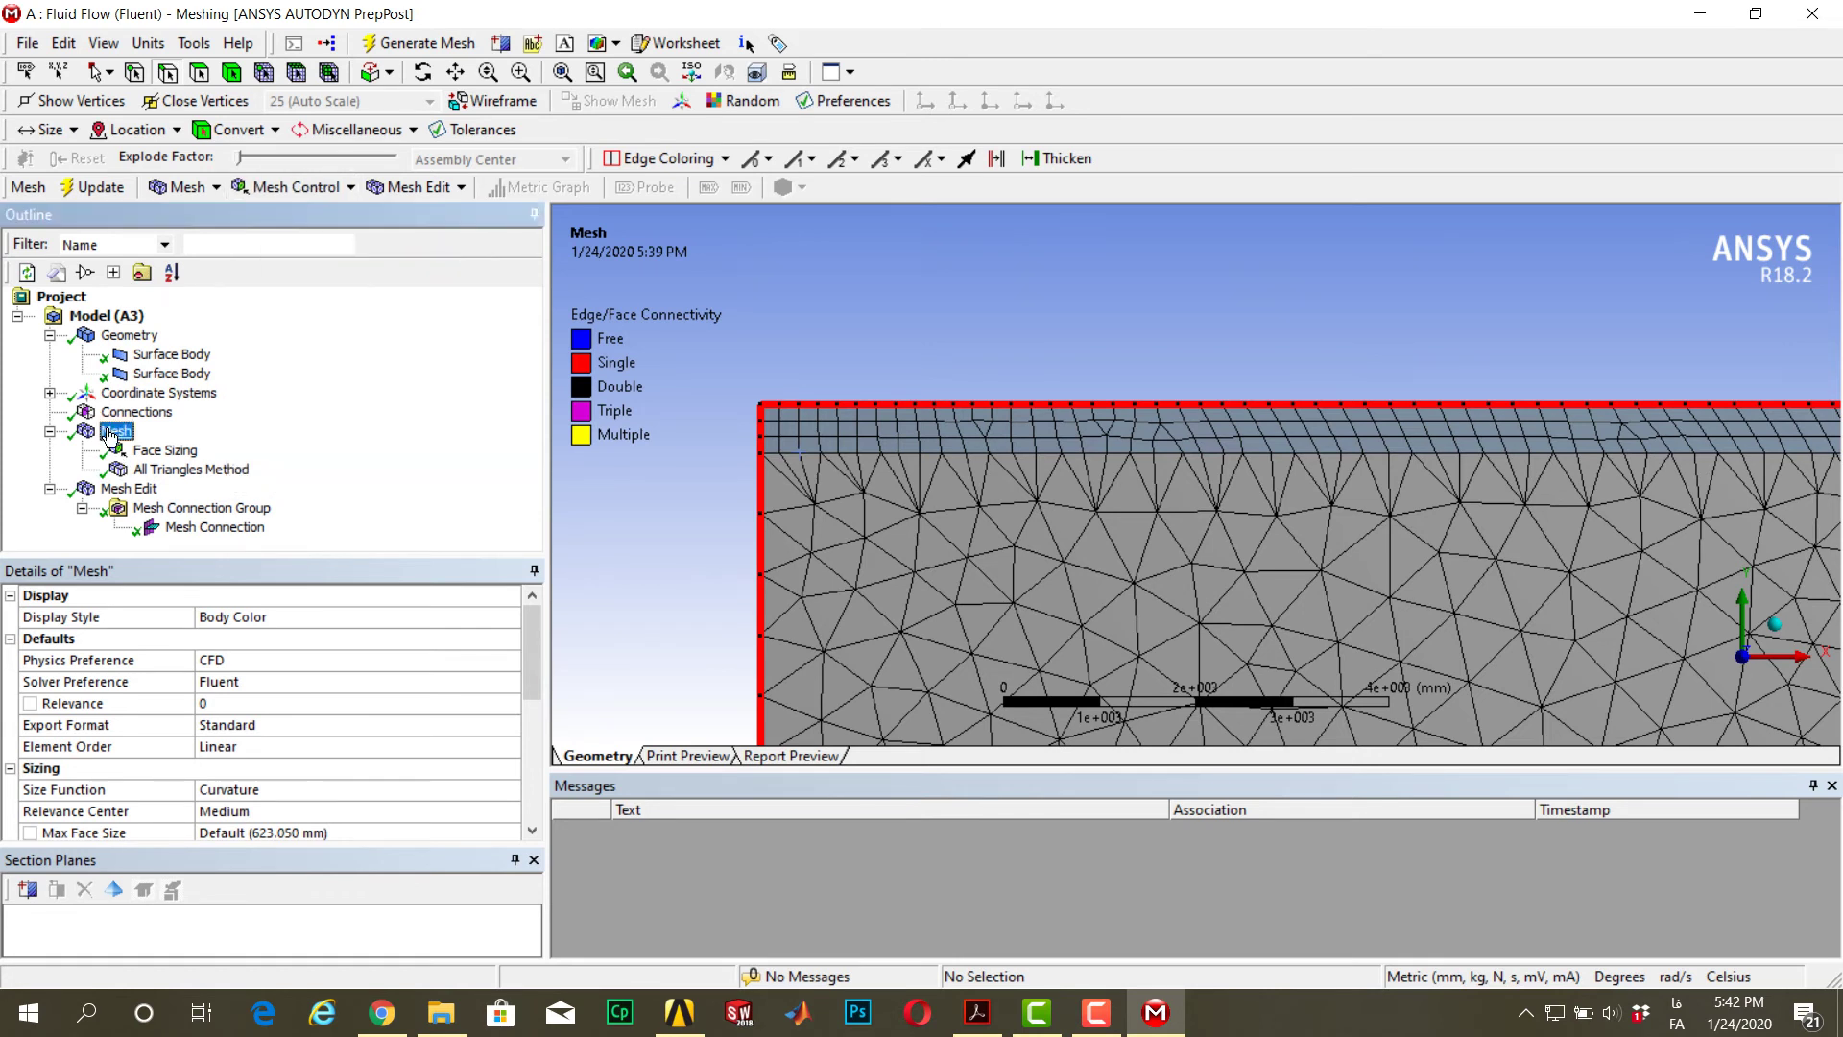
{"action": "scroll", "coordinate": [181, 784], "scroll_direction": "down", "scroll_amount": 2}
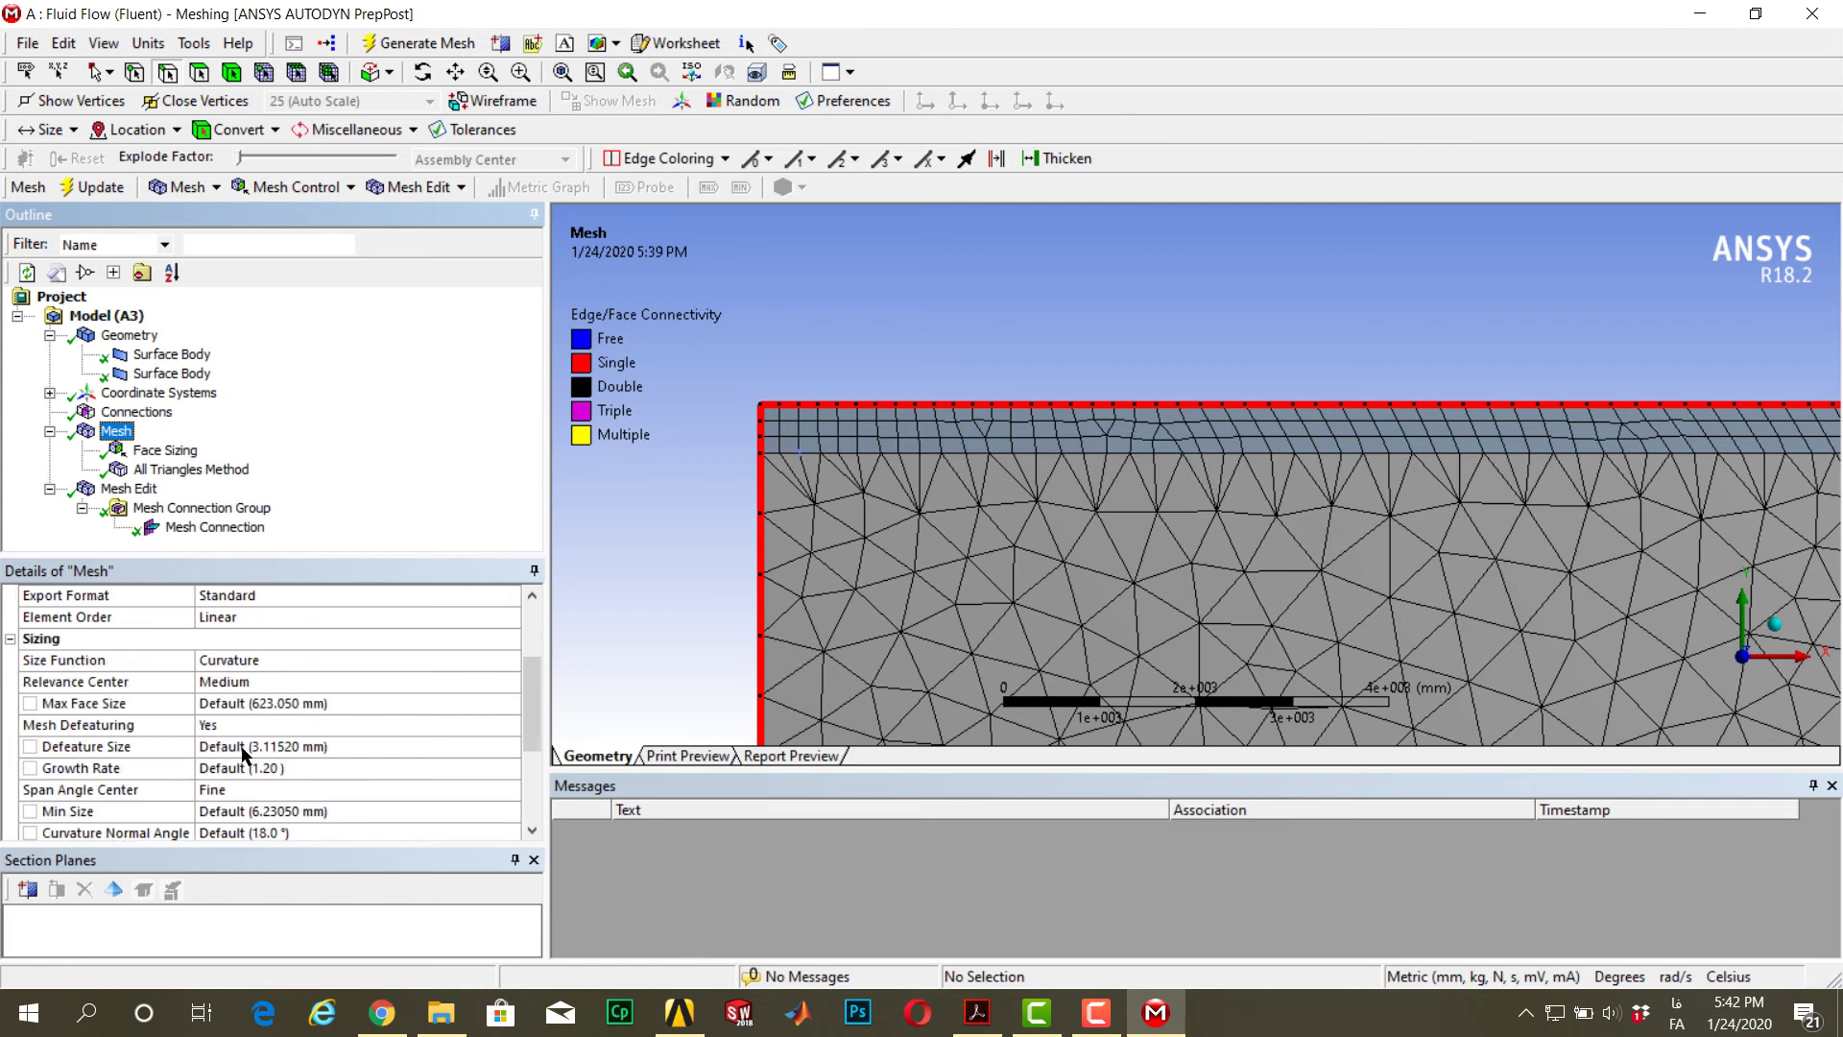
{"action": "double_click", "coordinate": [240, 682]}
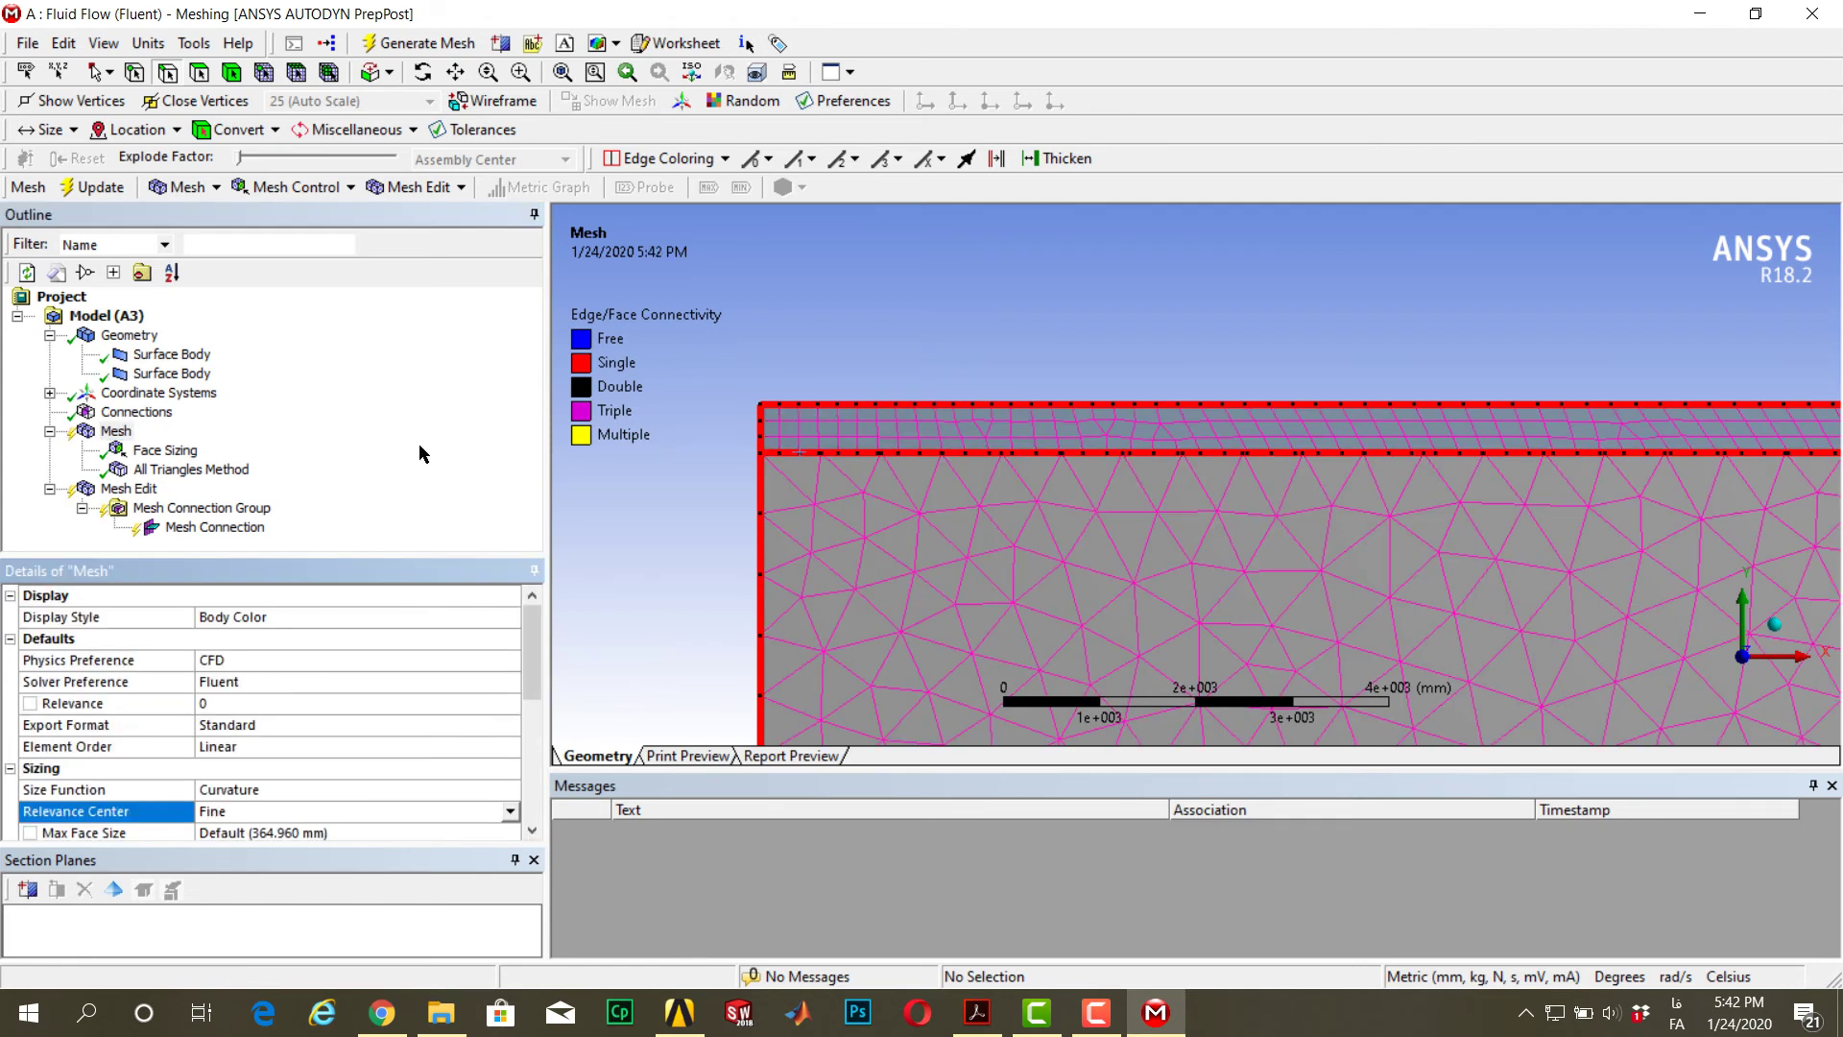
{"action": "left_click", "coordinate": [422, 43]}
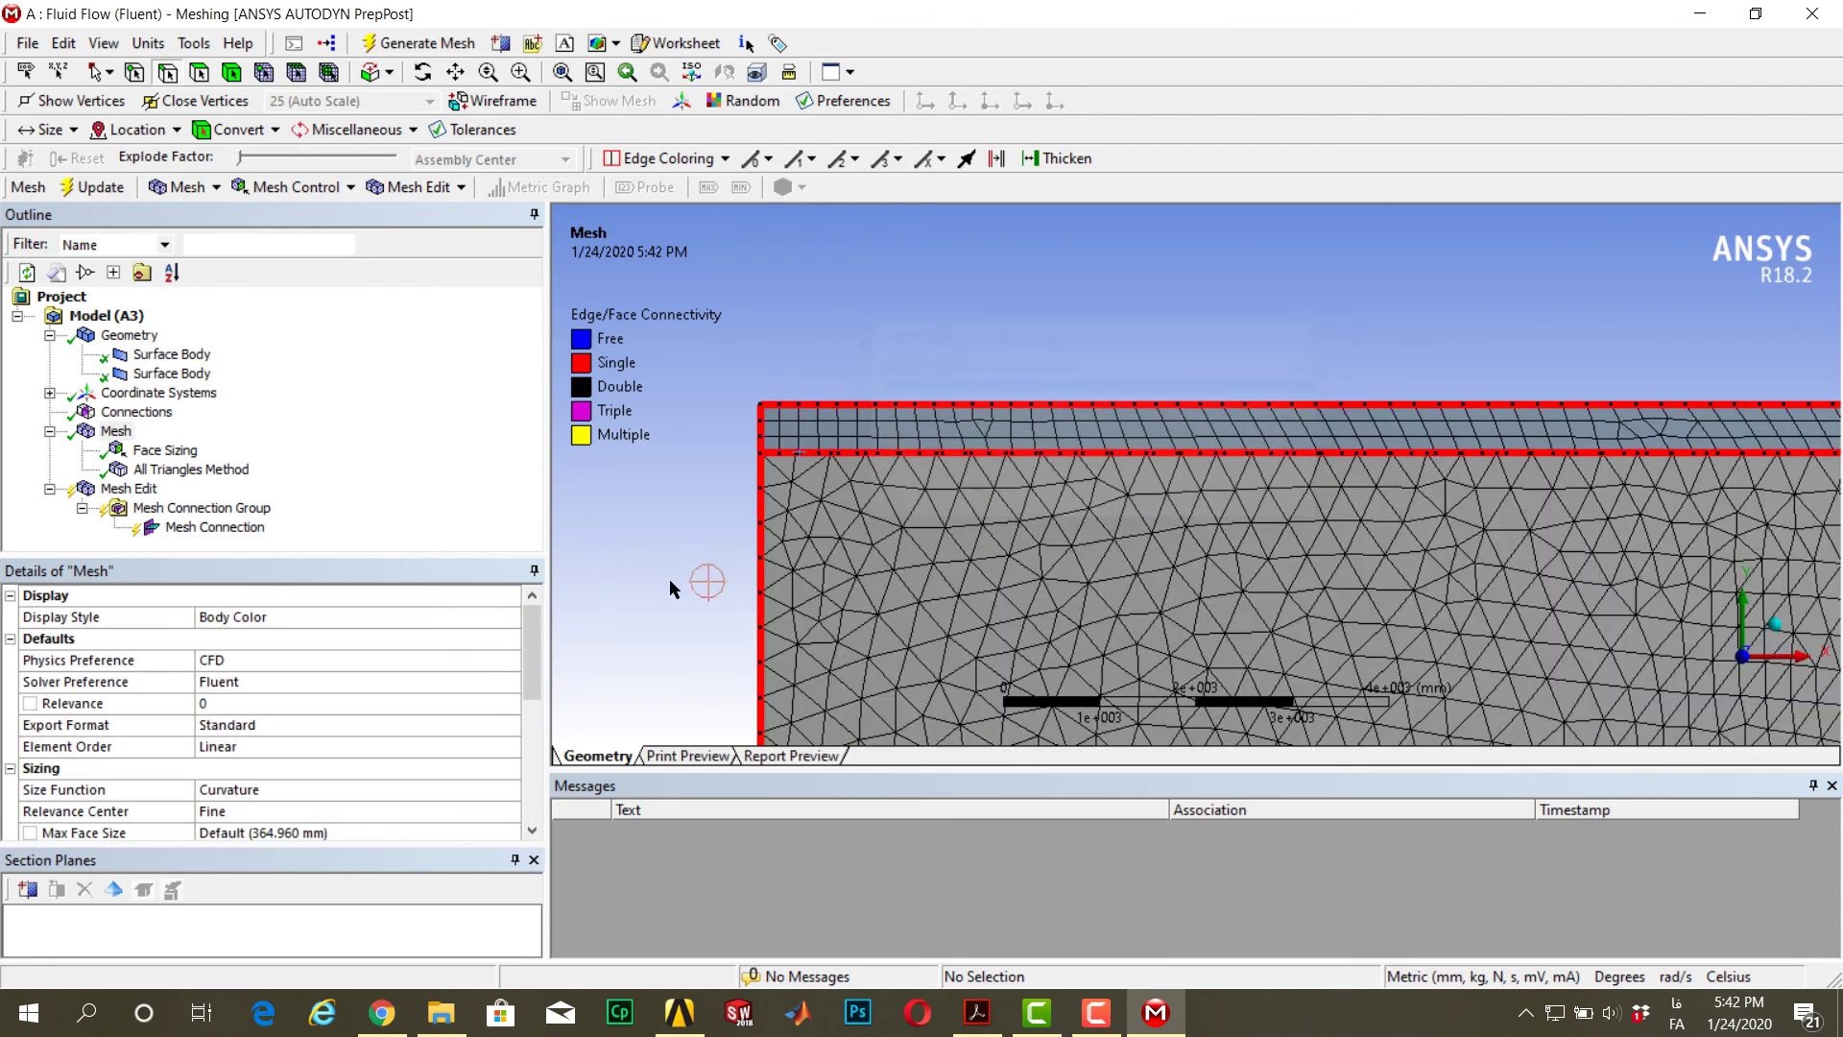
{"action": "scroll", "coordinate": [921, 485], "scroll_direction": "down", "scroll_amount": 2}
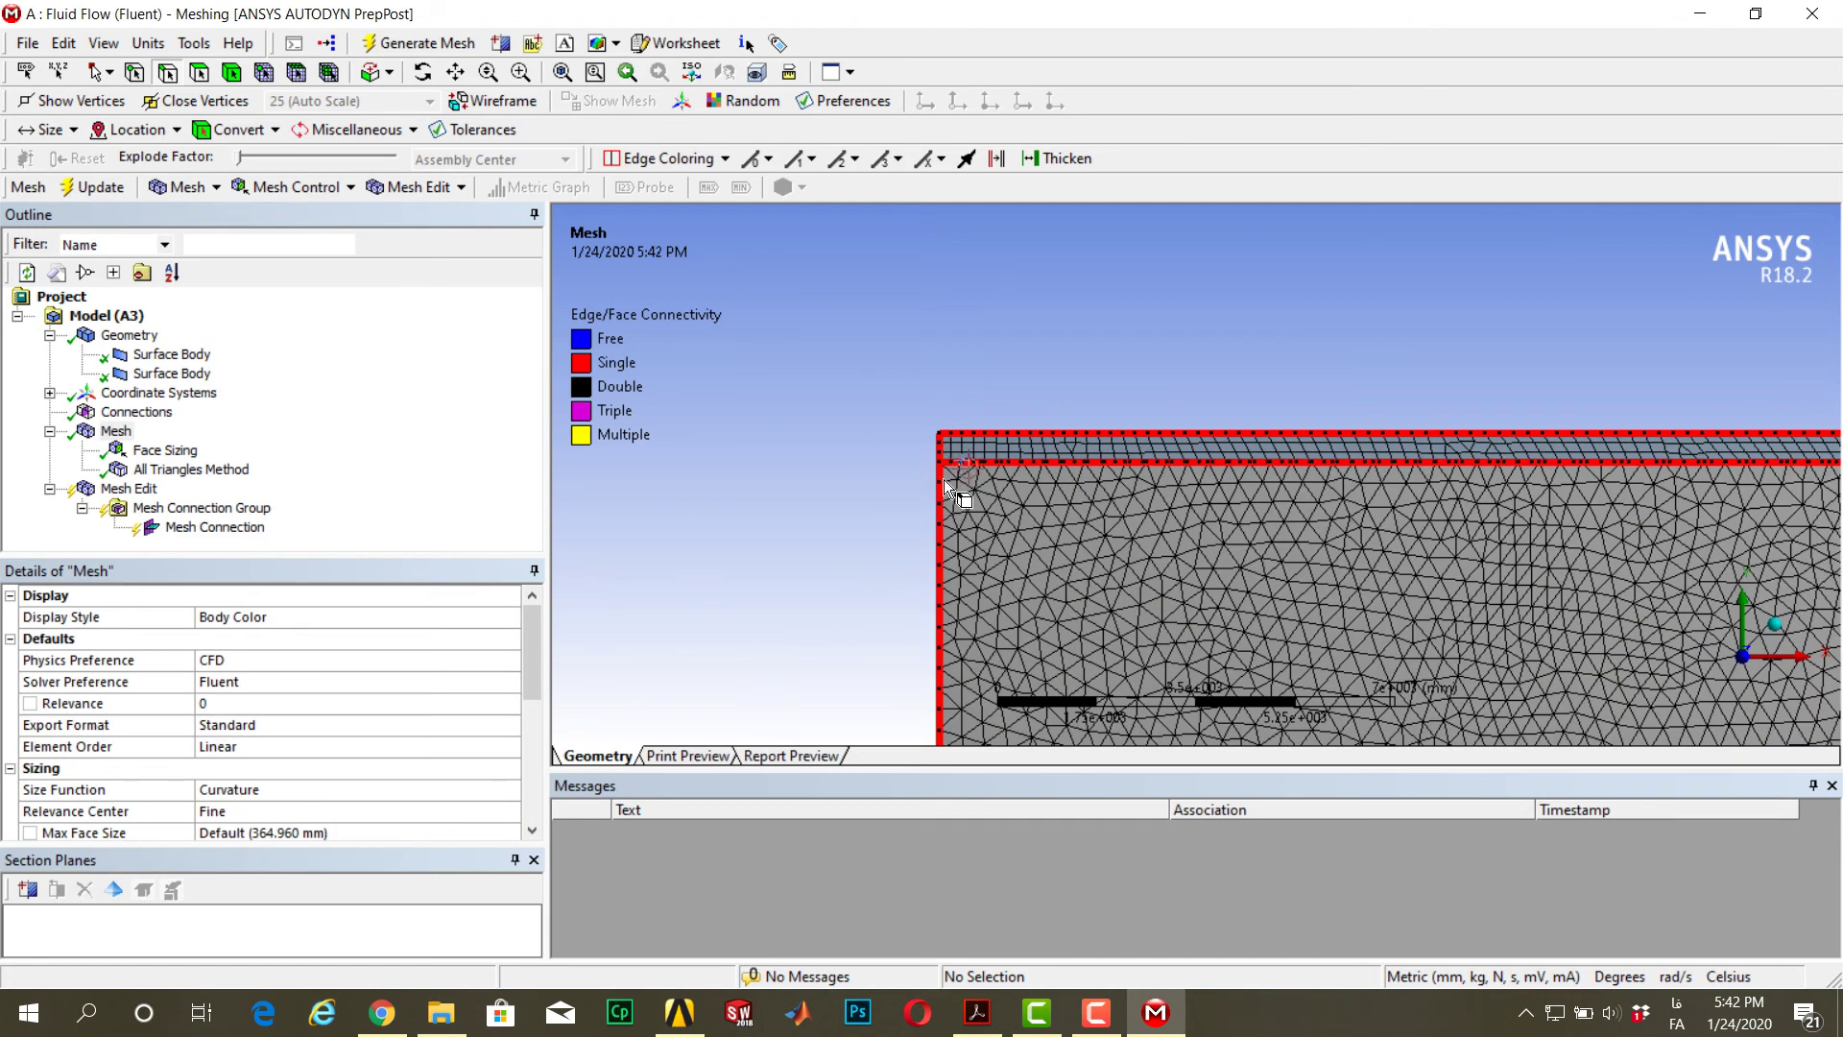
{"action": "scroll", "coordinate": [960, 484], "scroll_direction": "up", "scroll_amount": 4}
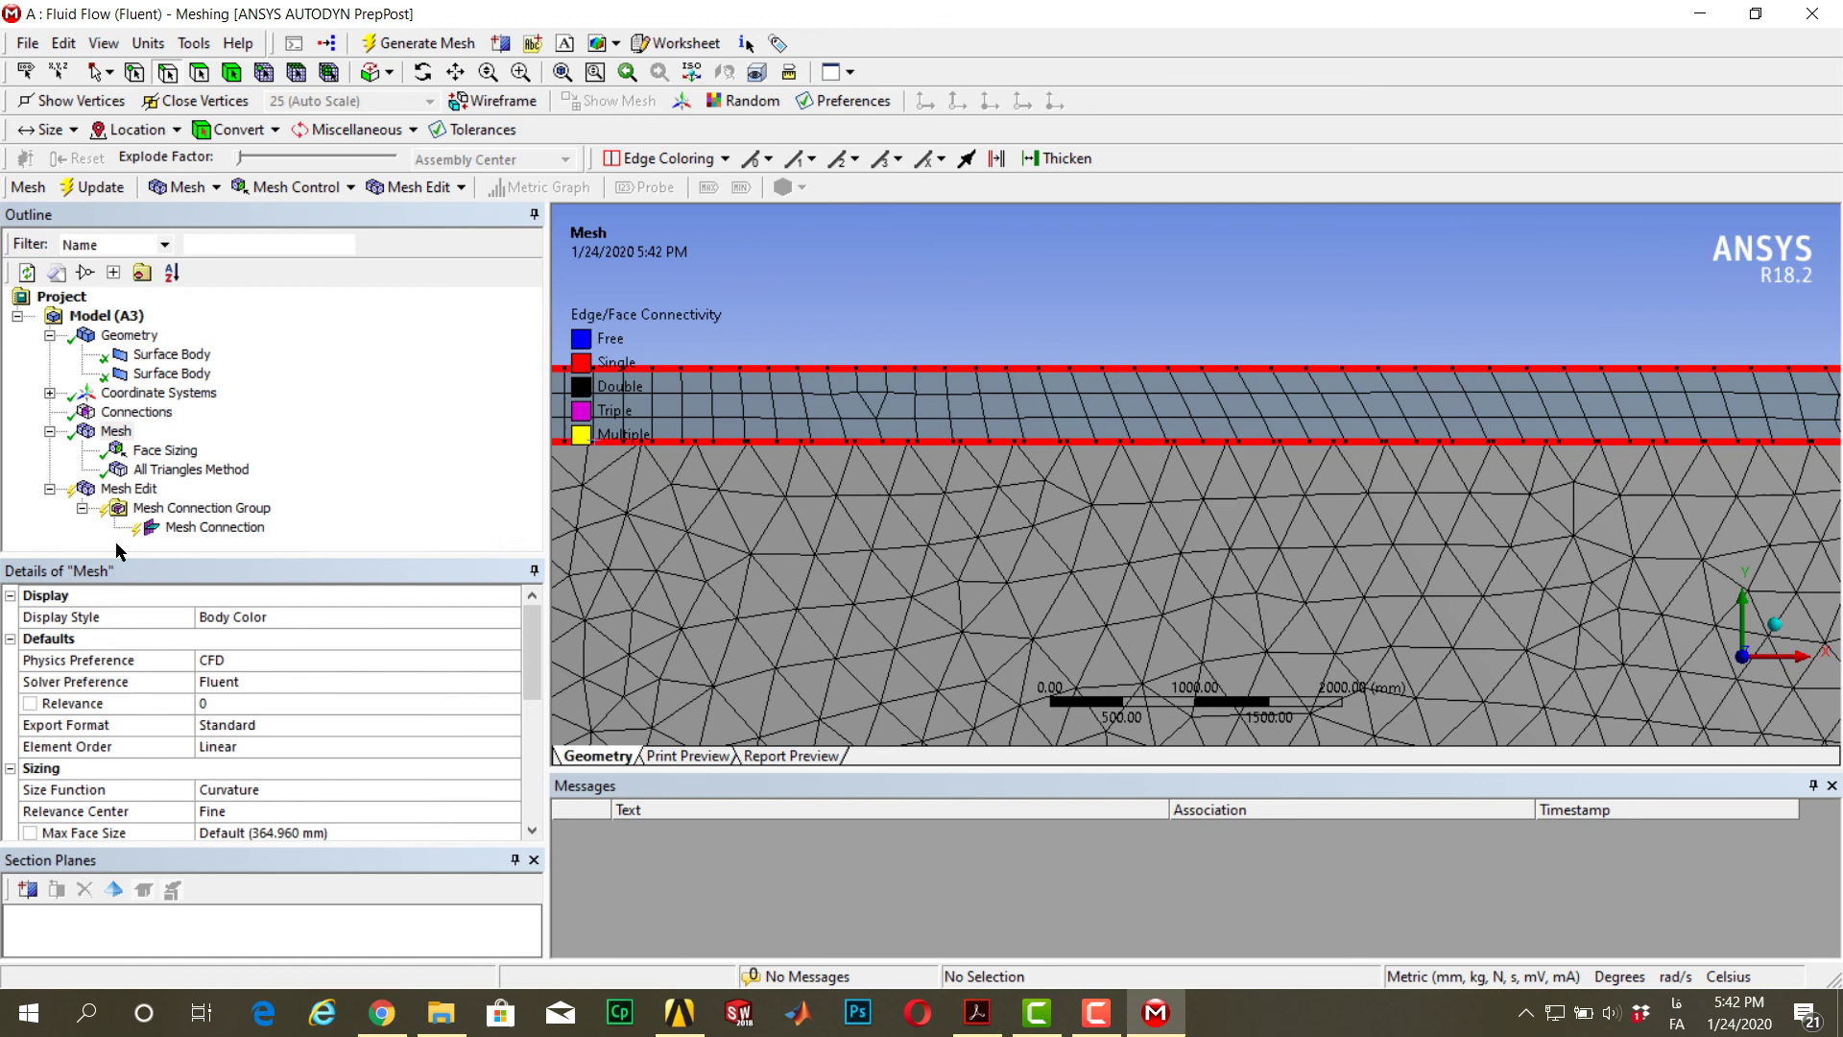
Regenerate the Mesh Edit connection on the refined triangle mesh
{"action": "left_click", "coordinate": [128, 488]}
{"action": "right_click", "coordinate": [129, 490]}
{"action": "left_click", "coordinate": [210, 547]}
{"action": "left_click", "coordinate": [210, 547]}
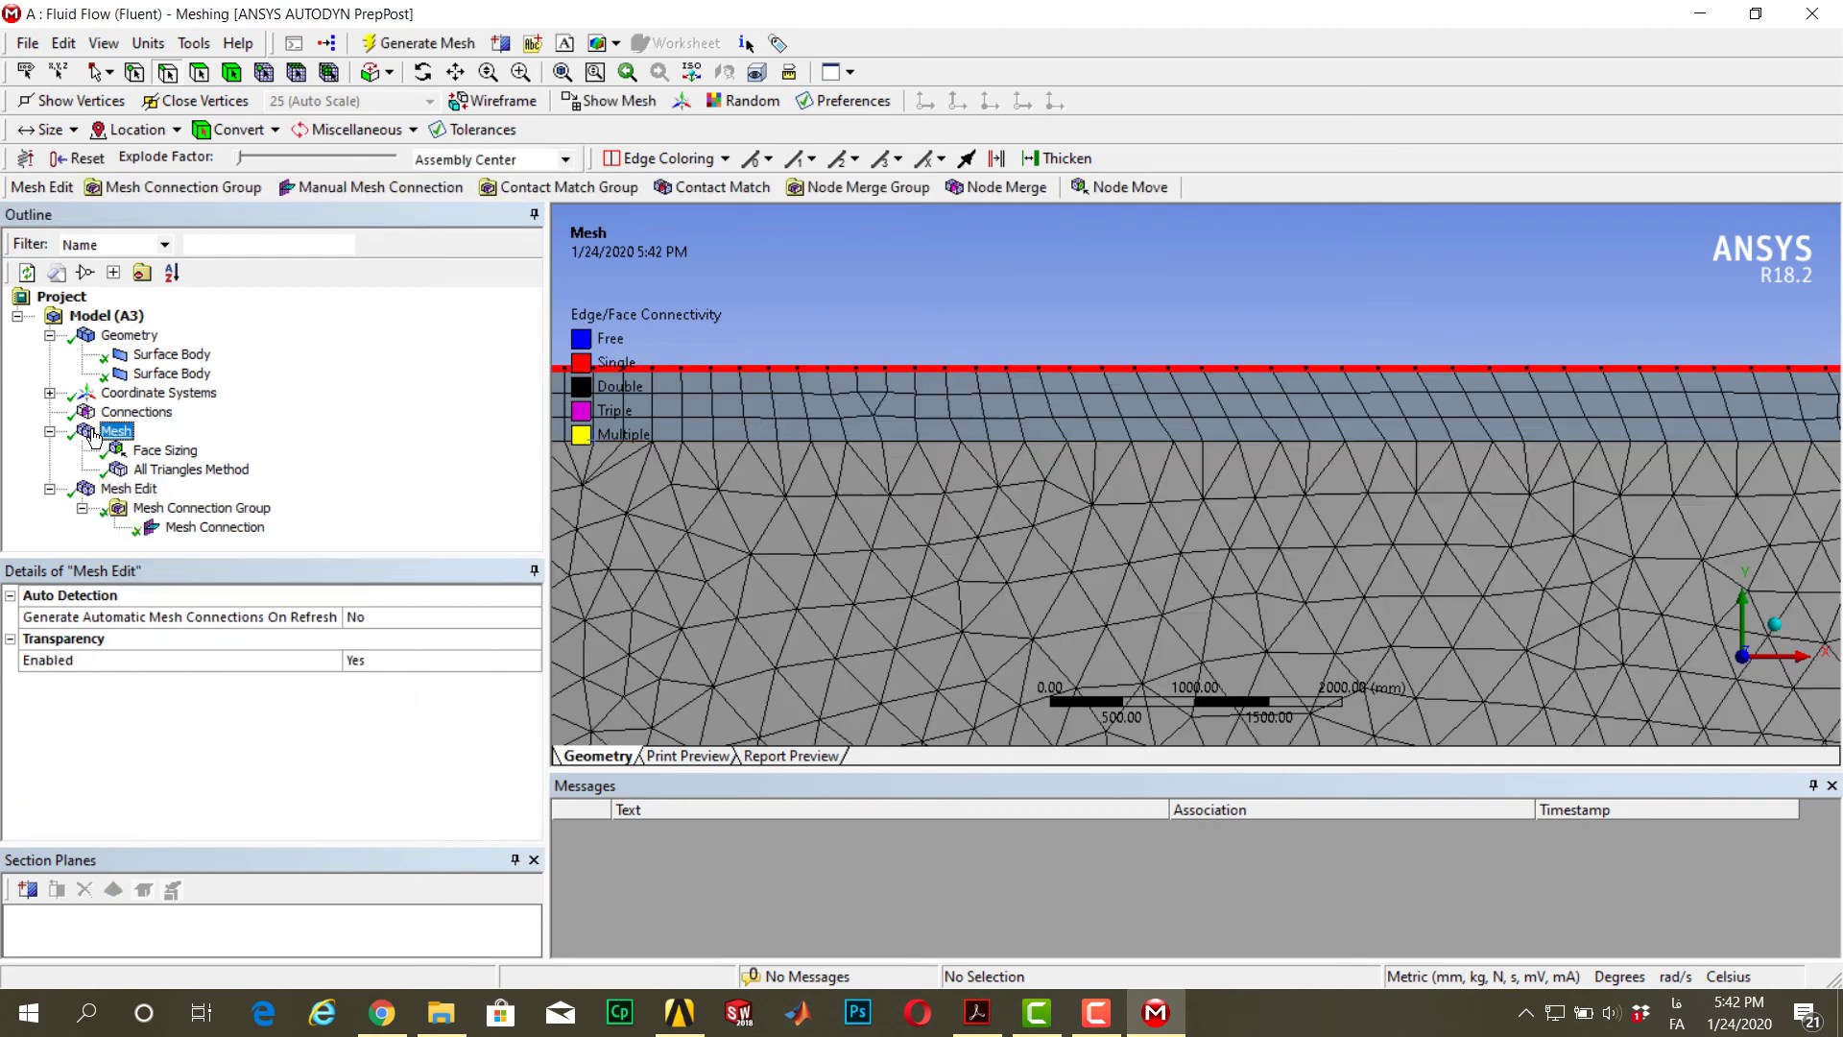
Zoom into the upper-left corner to inspect the triangles joining the quad strip
{"action": "scroll", "coordinate": [747, 447], "scroll_direction": "down", "scroll_amount": 10}
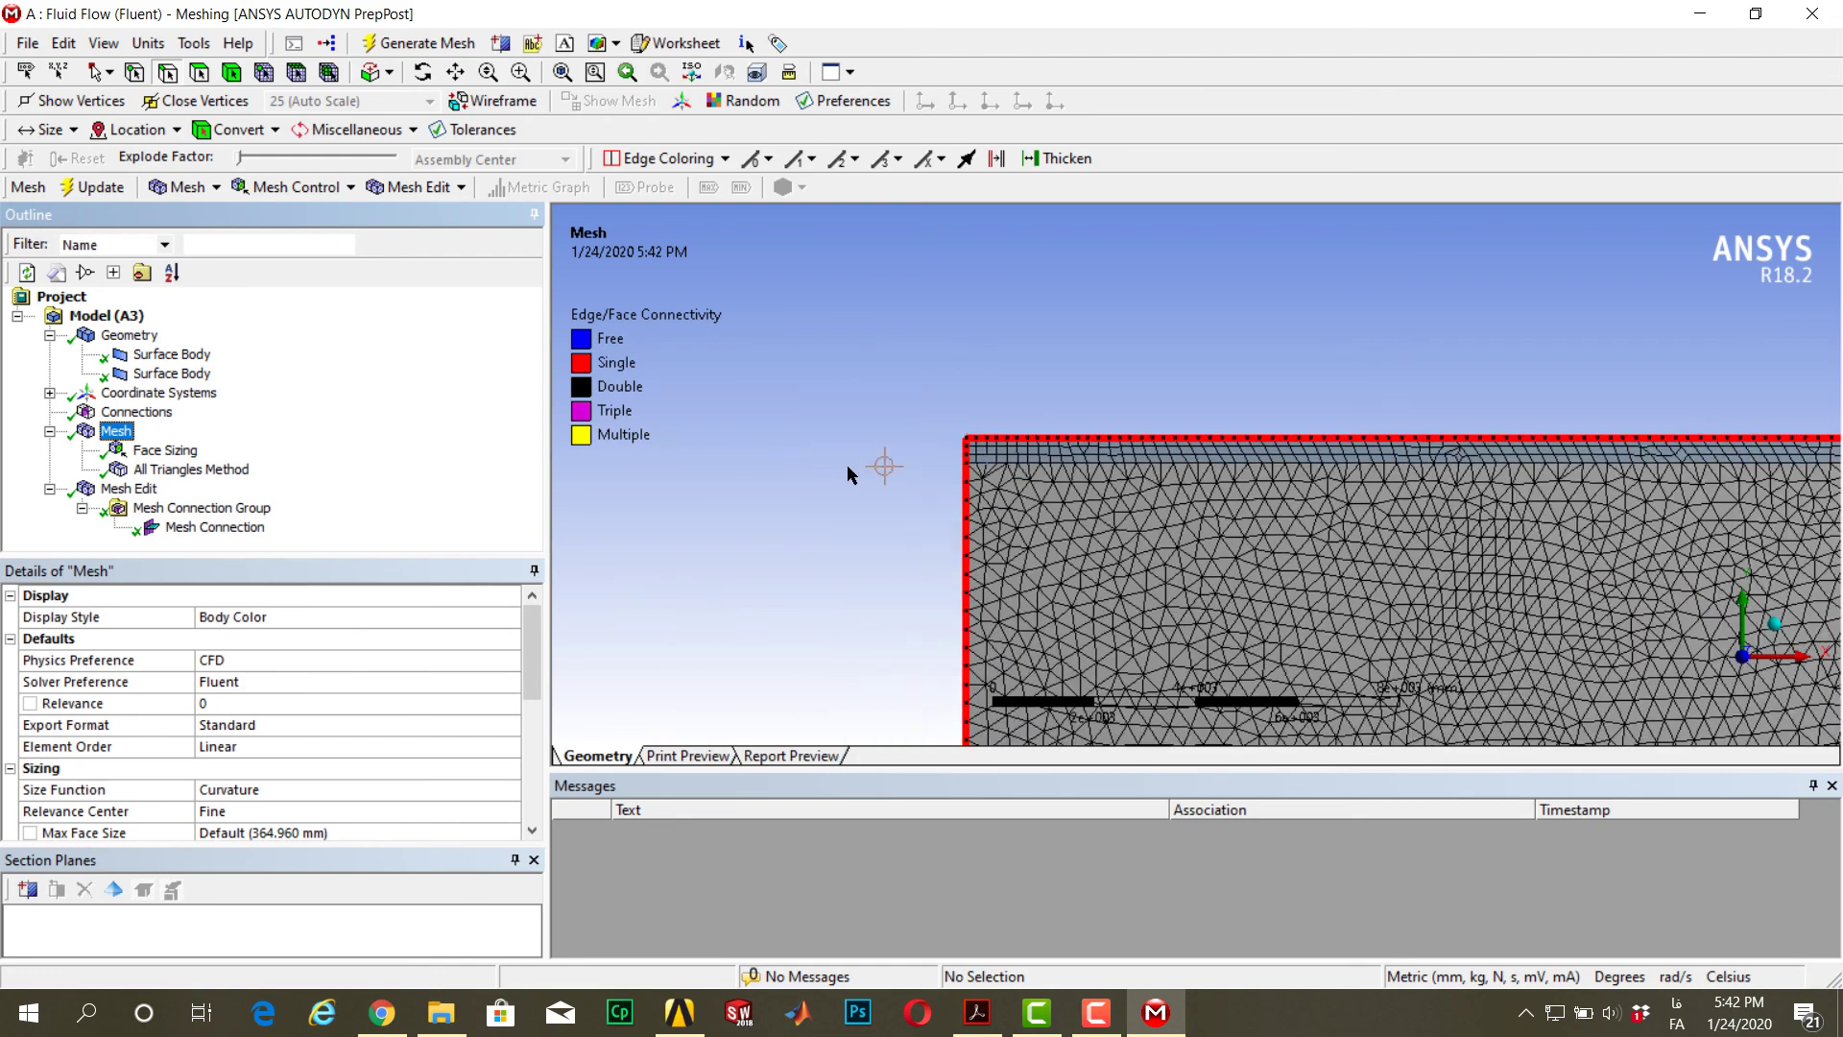
{"action": "scroll", "coordinate": [971, 523], "scroll_direction": "down", "scroll_amount": 2}
{"action": "right_click_drag", "start_coordinate": [1104, 672], "coordinate": [1526, 421]}
{"action": "right_click_drag", "start_coordinate": [907, 460], "coordinate": [1173, 288]}
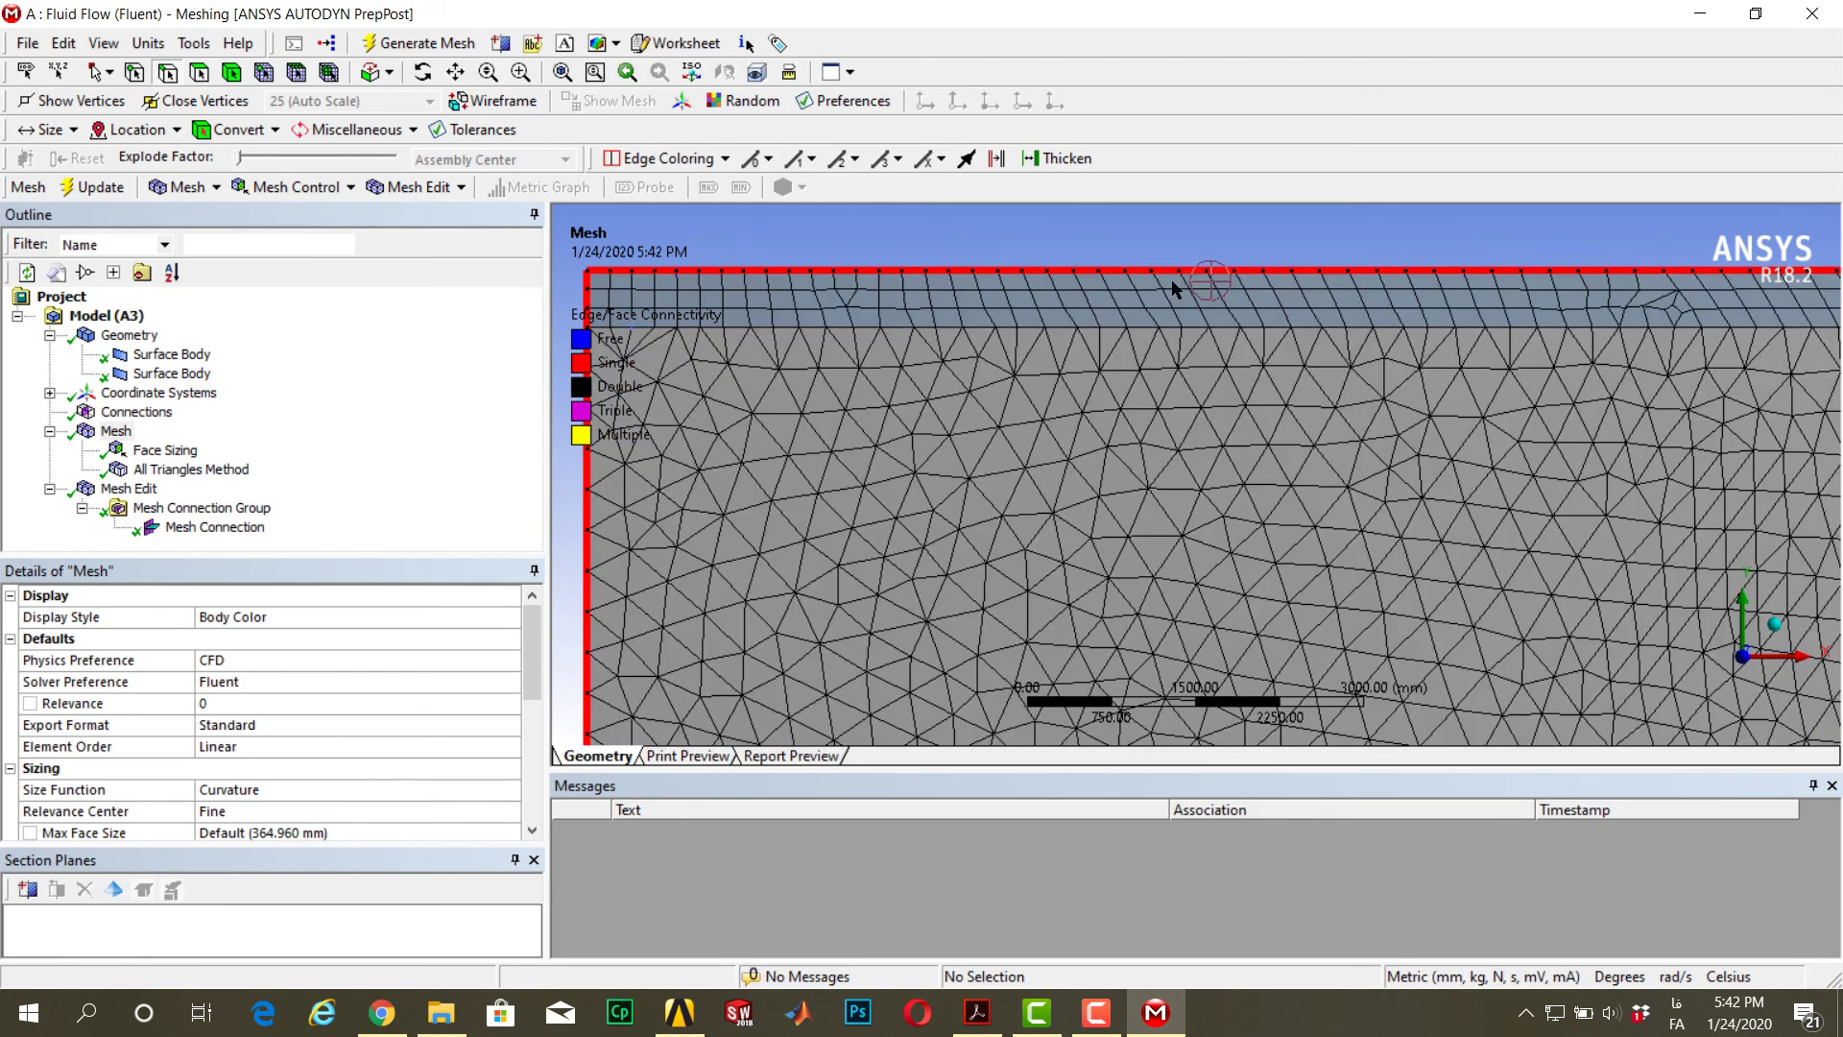
{"action": "scroll", "coordinate": [1104, 274], "scroll_direction": "down", "scroll_amount": 3}
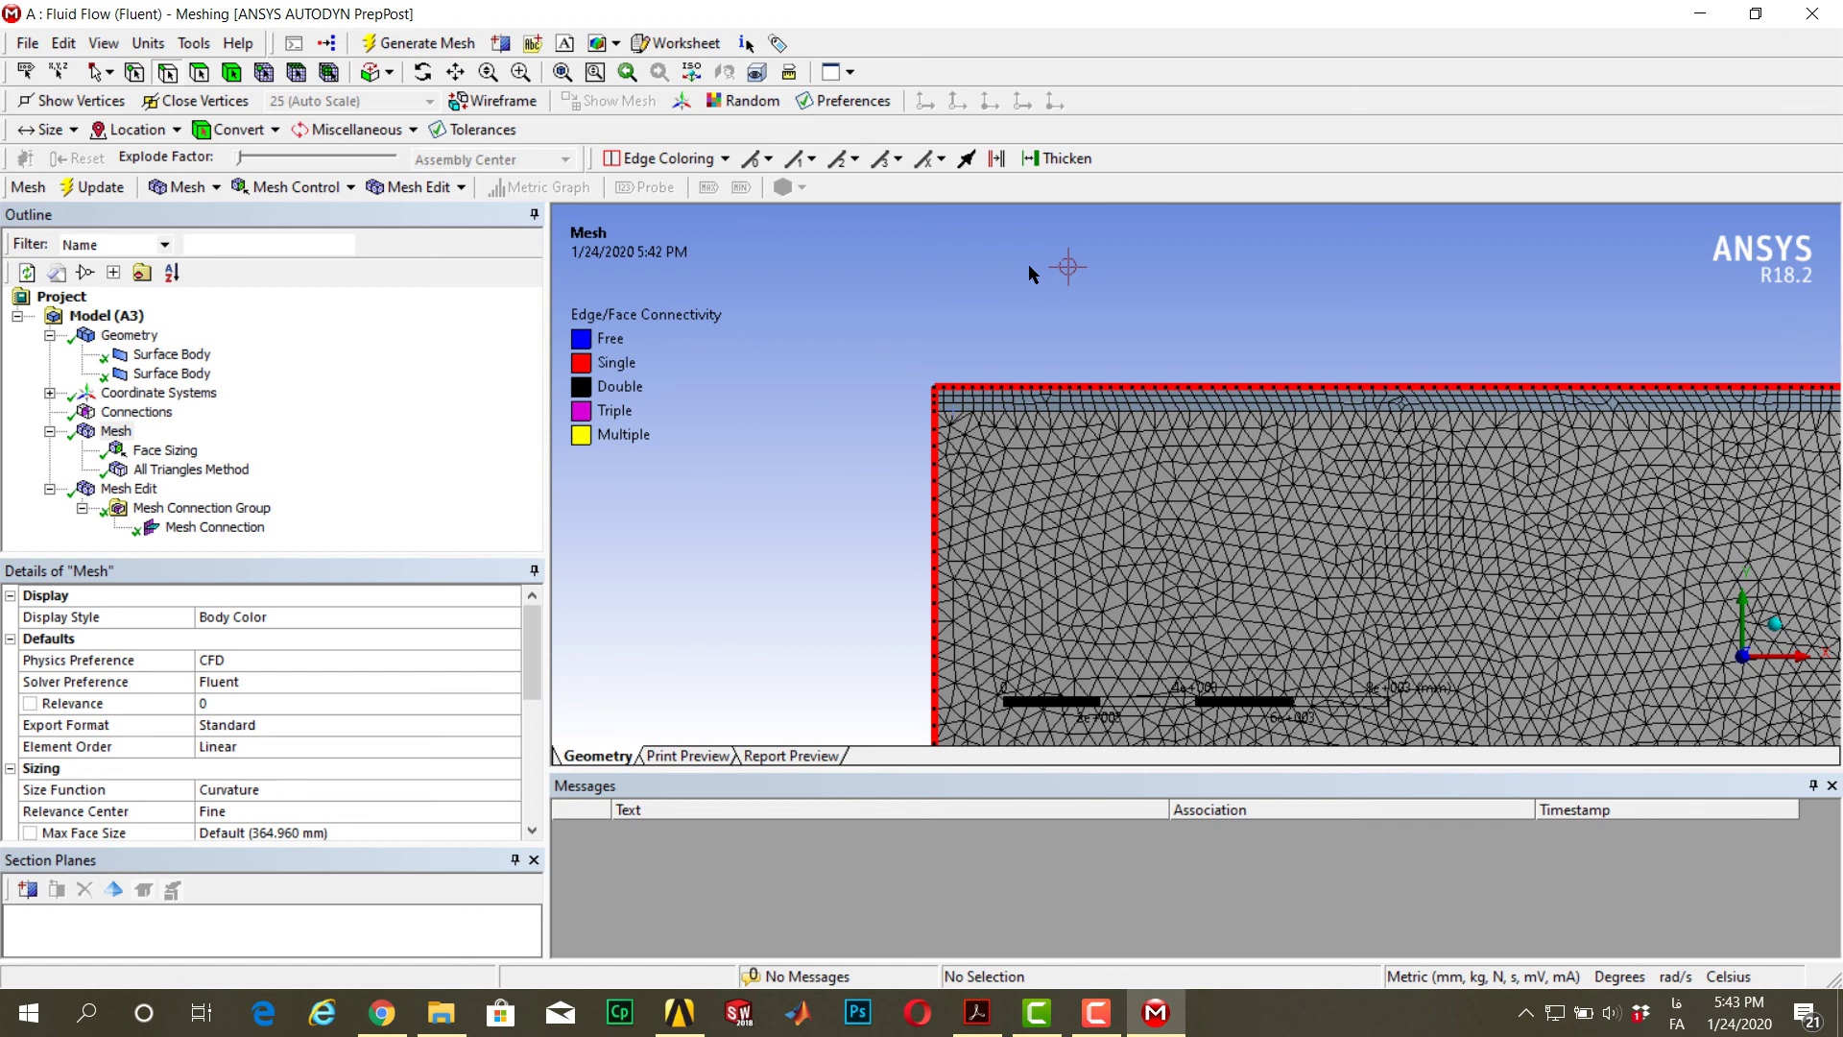
{"action": "scroll", "coordinate": [1029, 263], "scroll_direction": "up", "scroll_amount": 1}
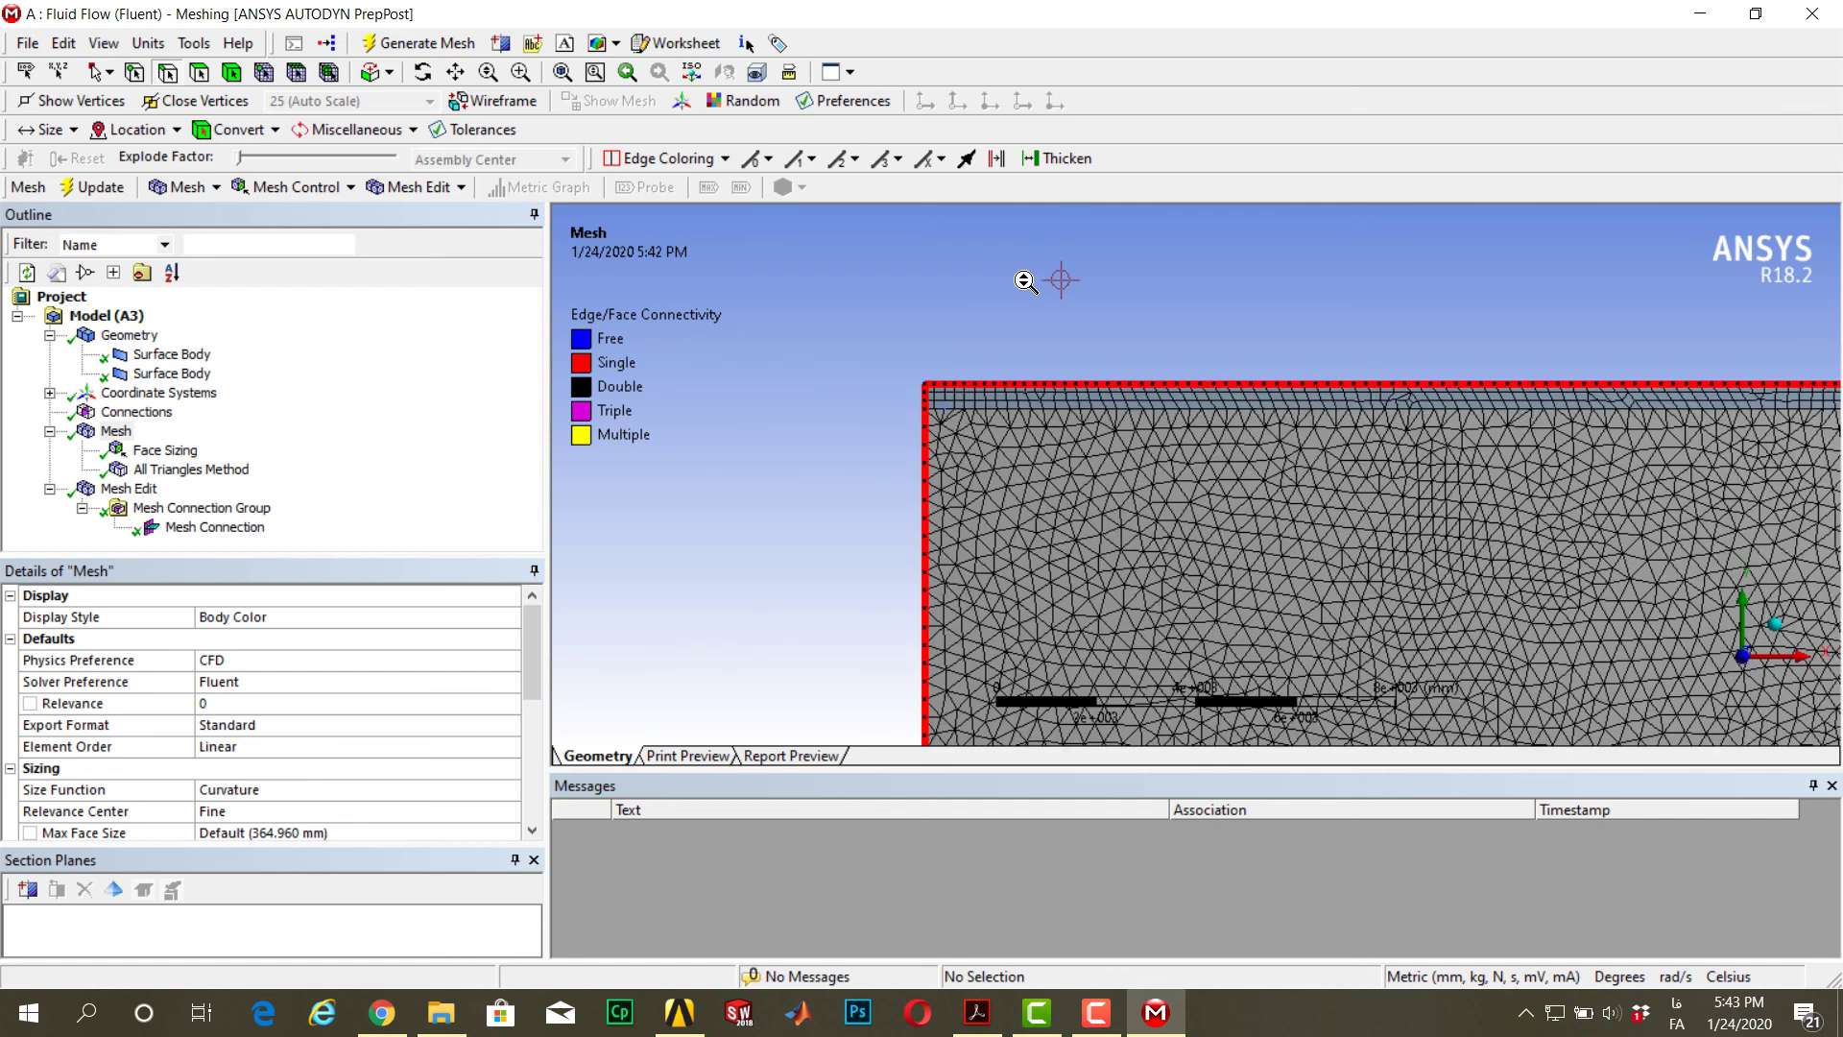